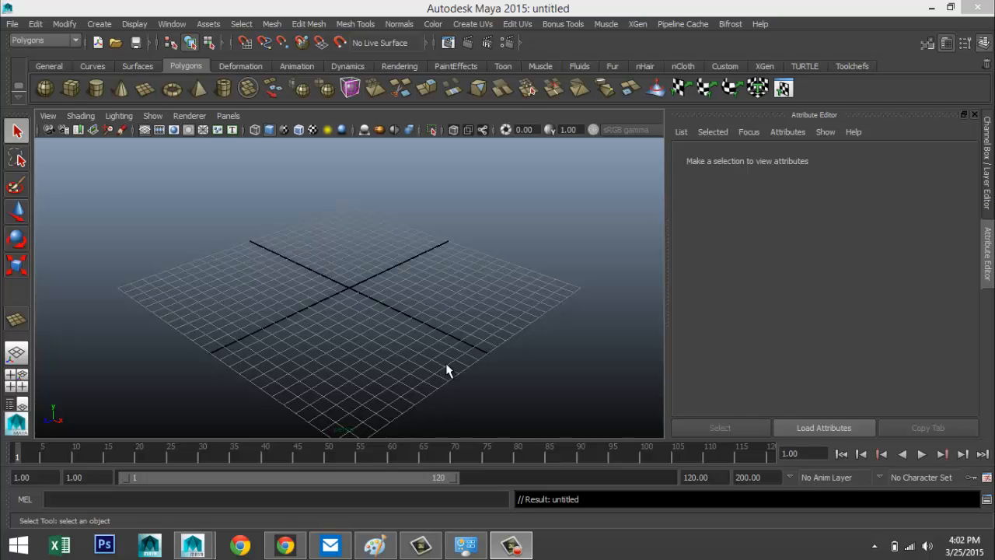
- Import wall plug.jpg from the Desktop as an image plane in the front view
mouse_move(359, 298)
left_mouse_down("alt")
mouse_move(401, 295)
mouse_move(365, 300)
left_mouse_up("alt")
left_click(23, 390)
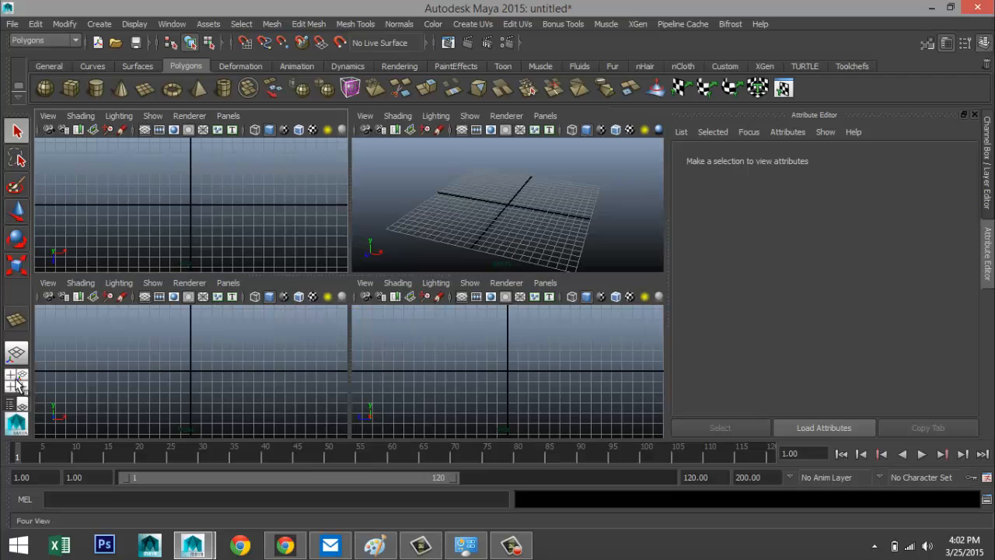
left_click(47, 283)
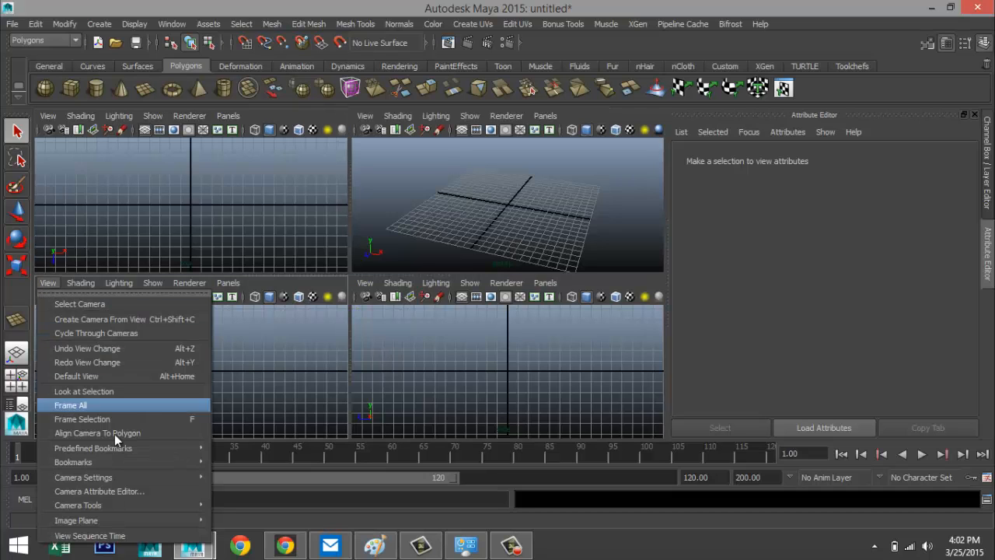
mouse_move(117, 520)
left_click(244, 526)
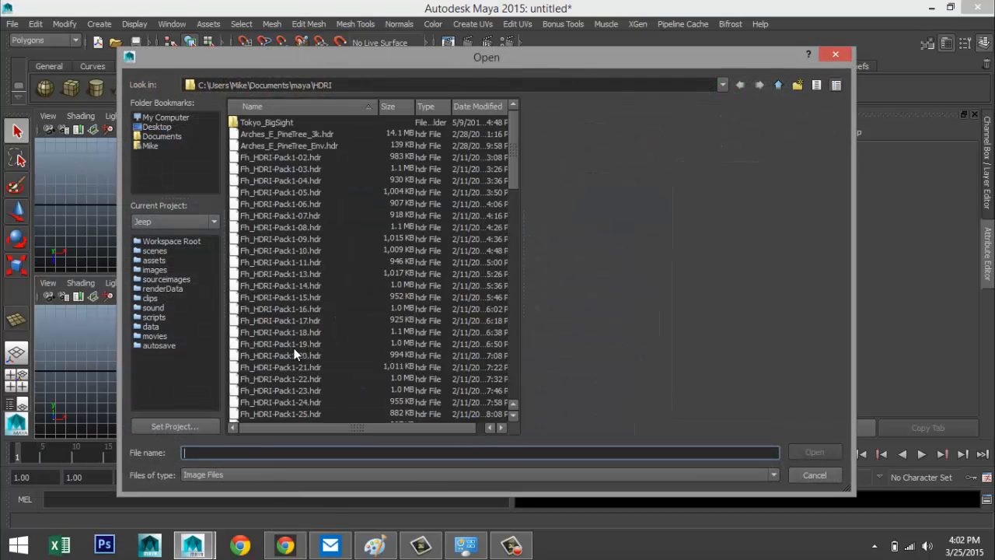
left_click(163, 117)
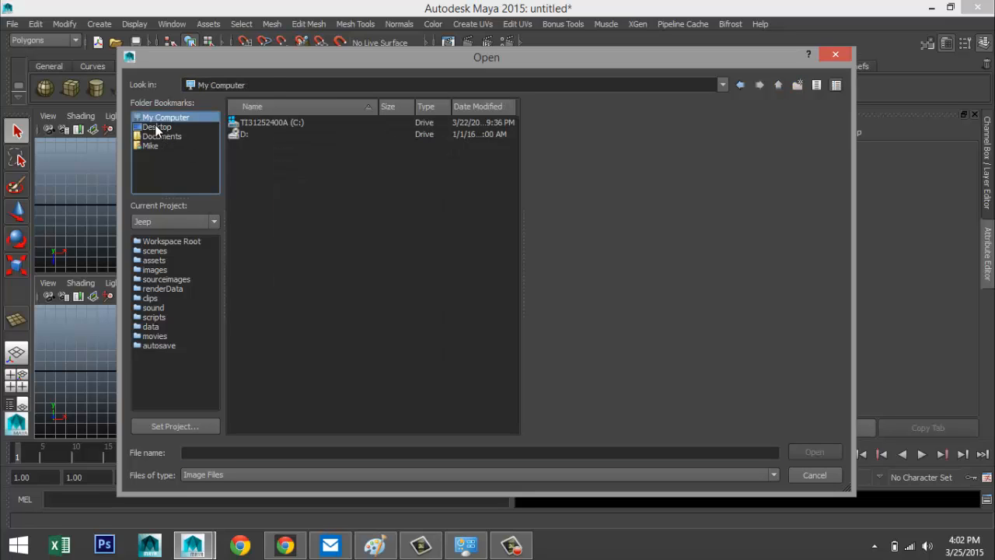
left_click(155, 129)
scroll(349, 233, "down", 3)
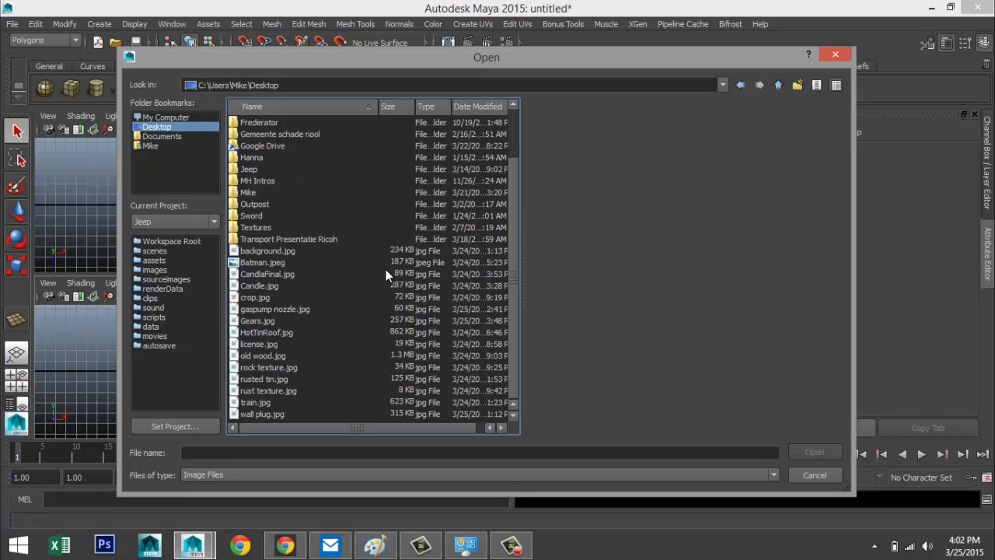
left_click(276, 414)
left_click(813, 453)
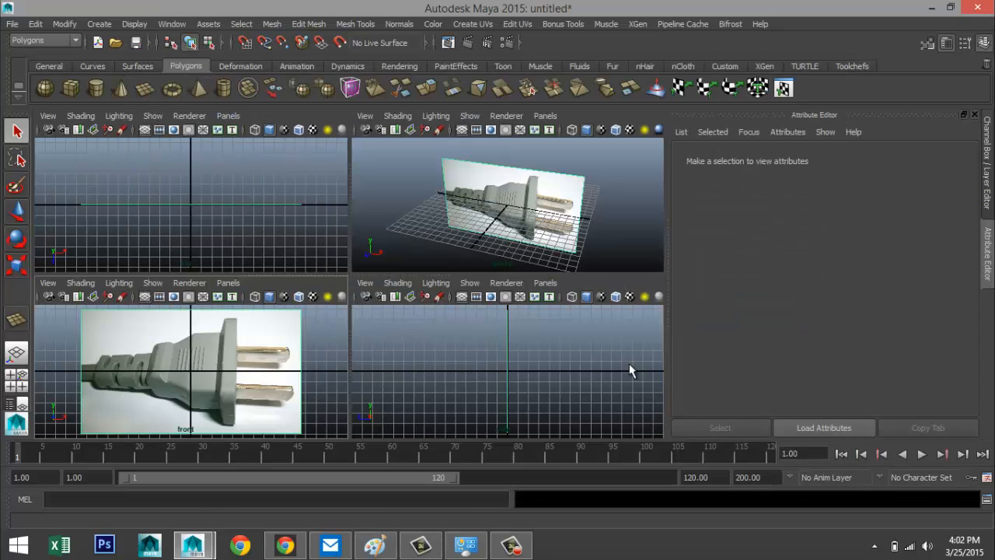
- Create a polygon cube as a flat block on the grid in front of the plug image in the perspective view
key("space")
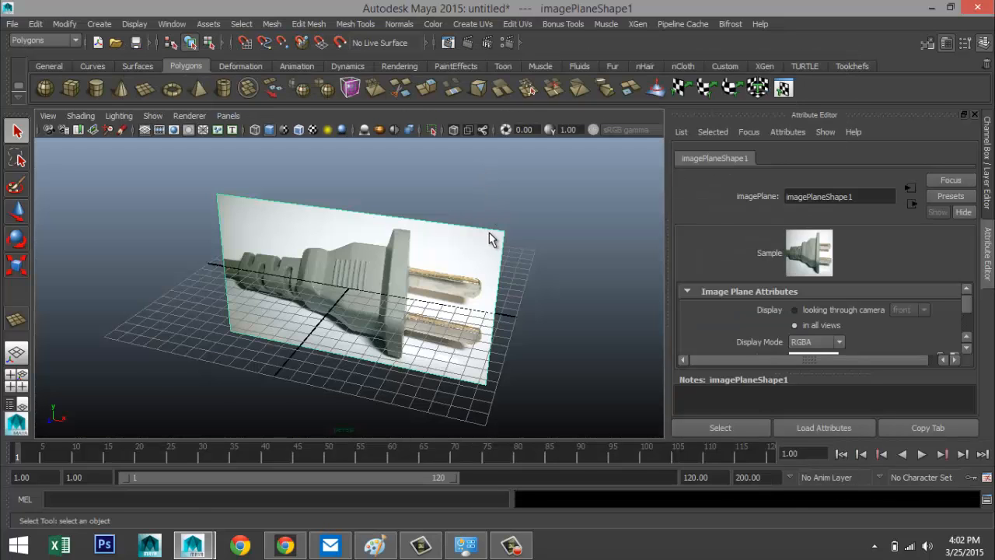
left_click_drag(499, 250, 467, 325, "alt")
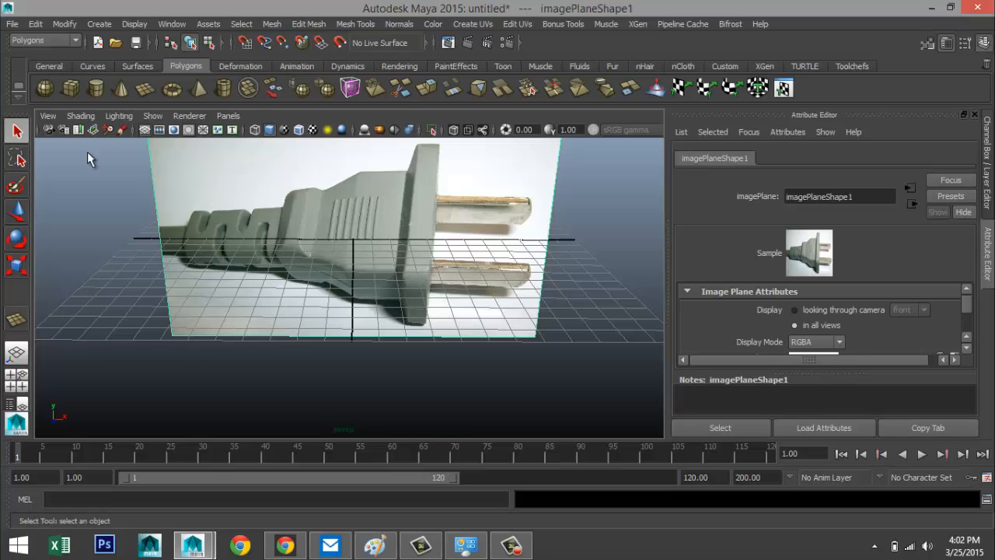
left_click(71, 88)
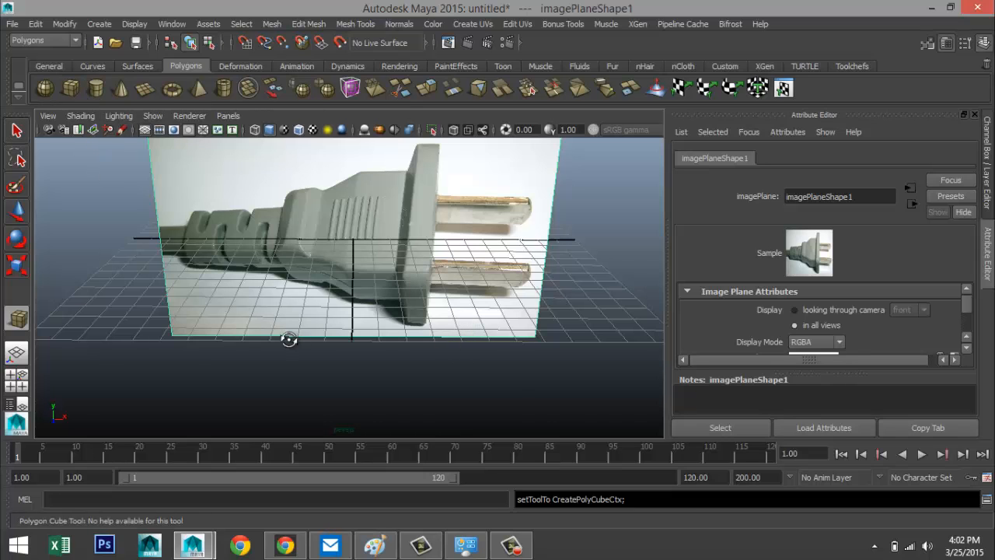
left_click_drag(289, 340, 473, 320, "alt")
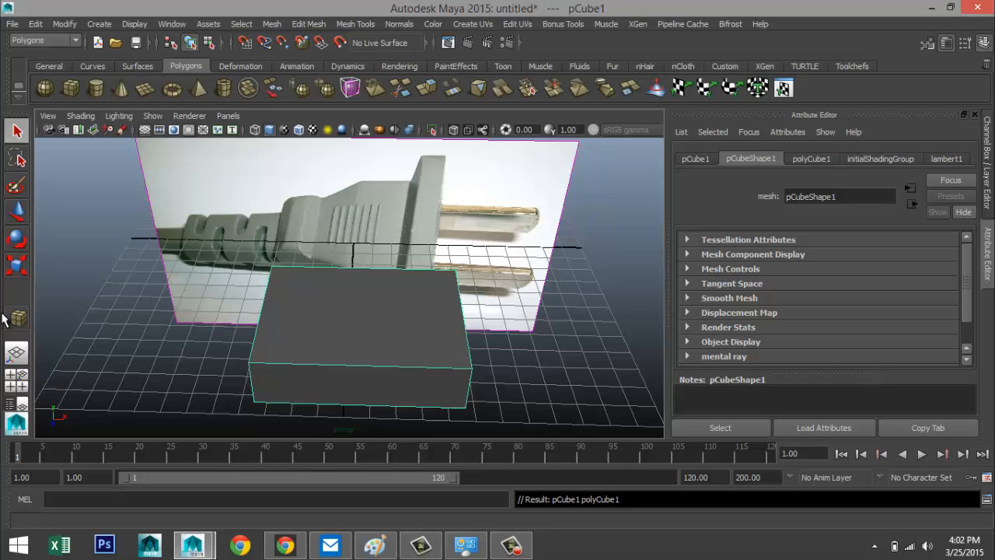
- Scale the block's height by about 1.5 in the front view
left_click(17, 385)
key("space")
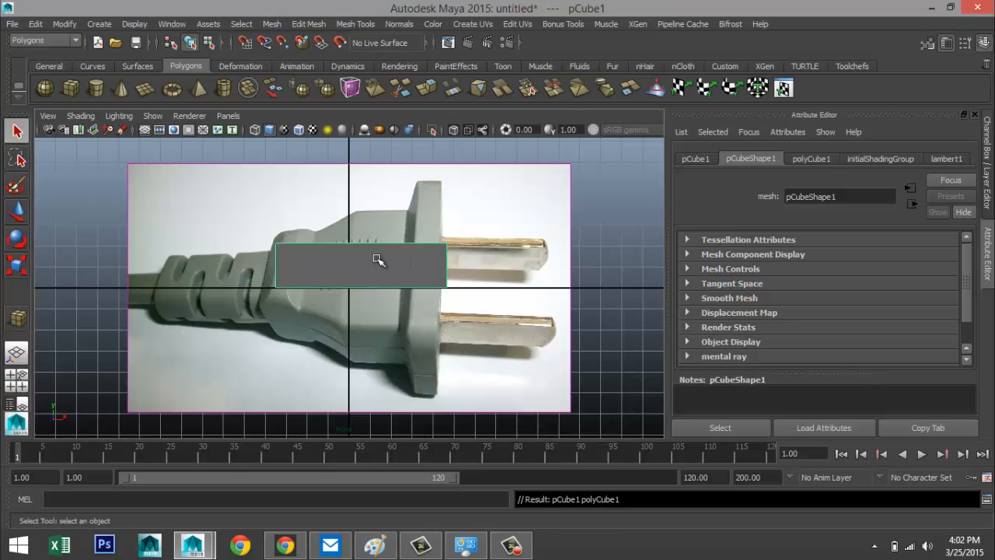
key("r")
left_click_drag(363, 197, 370, 168)
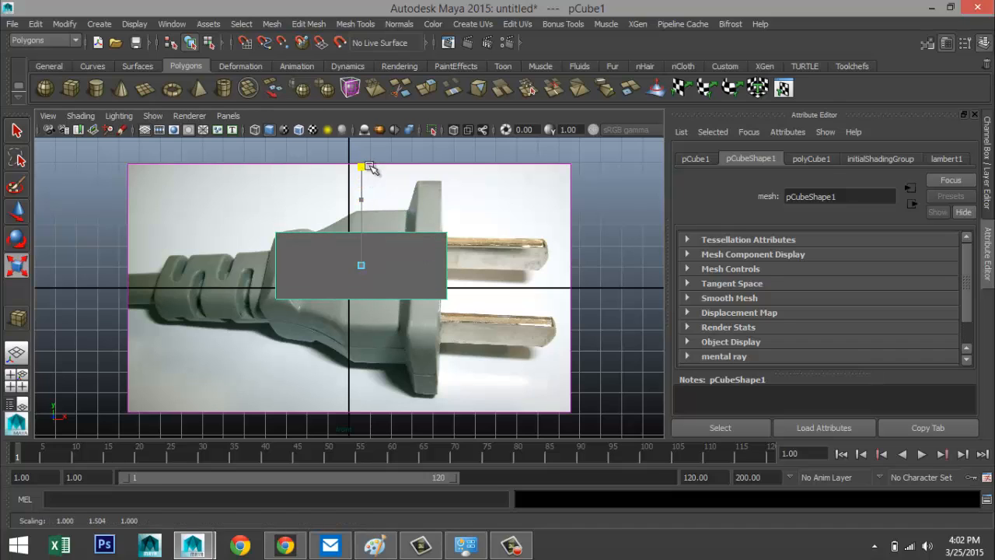
- Turn on X-ray display in the front view and widen the block slightly along the X axis
left_click(454, 130)
middle_click_drag(381, 359, 448, 360, "alt")
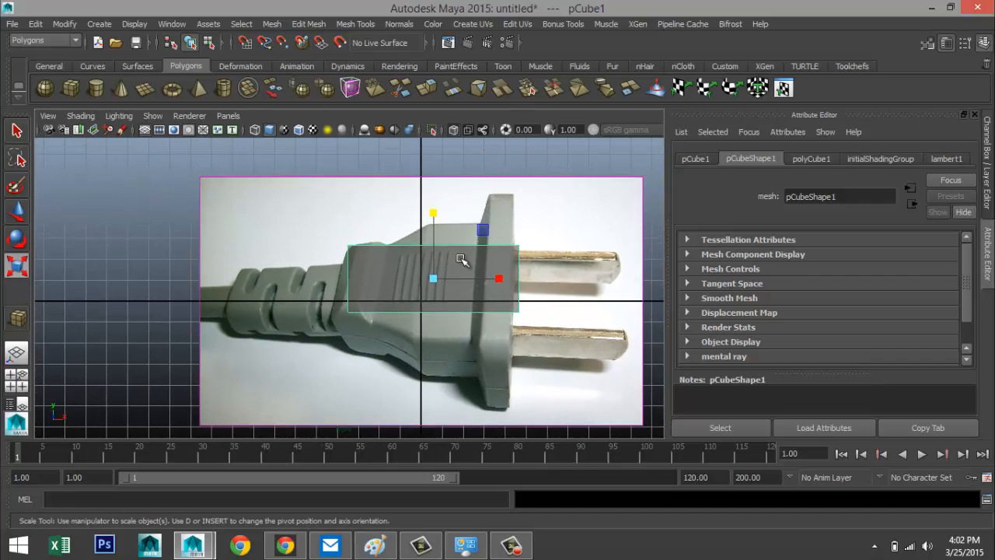
key("r")
left_click_drag(498, 277, 508, 277)
middle_click_drag(539, 313, 511, 313, "alt")
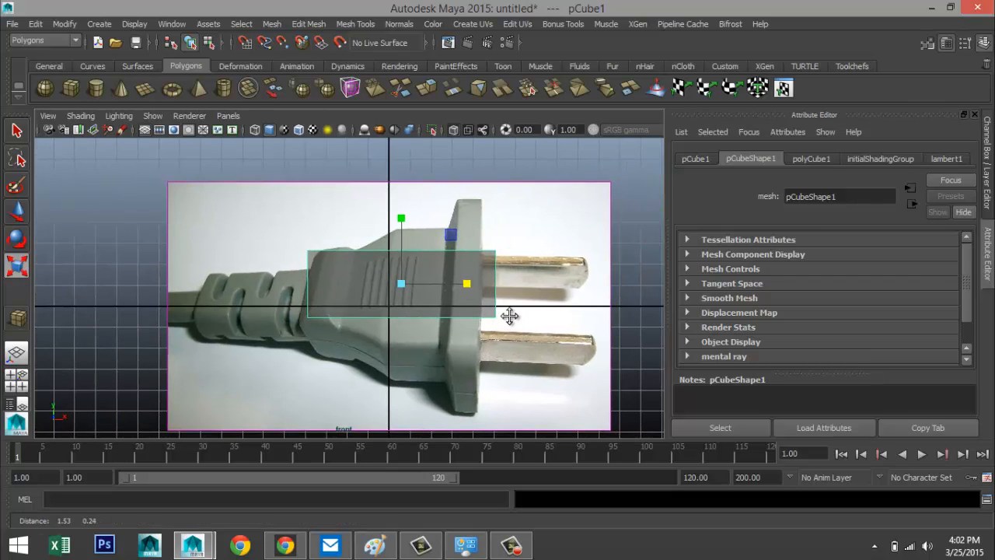
- Set the Insert Edge Loop Tool to maintain equal distance from the edge
left_click(347, 24)
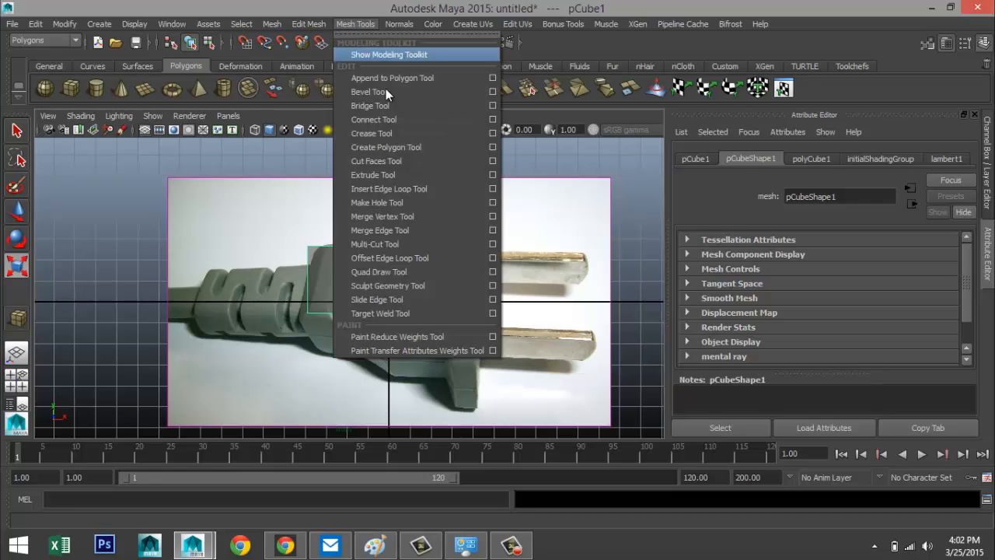
left_click(492, 189)
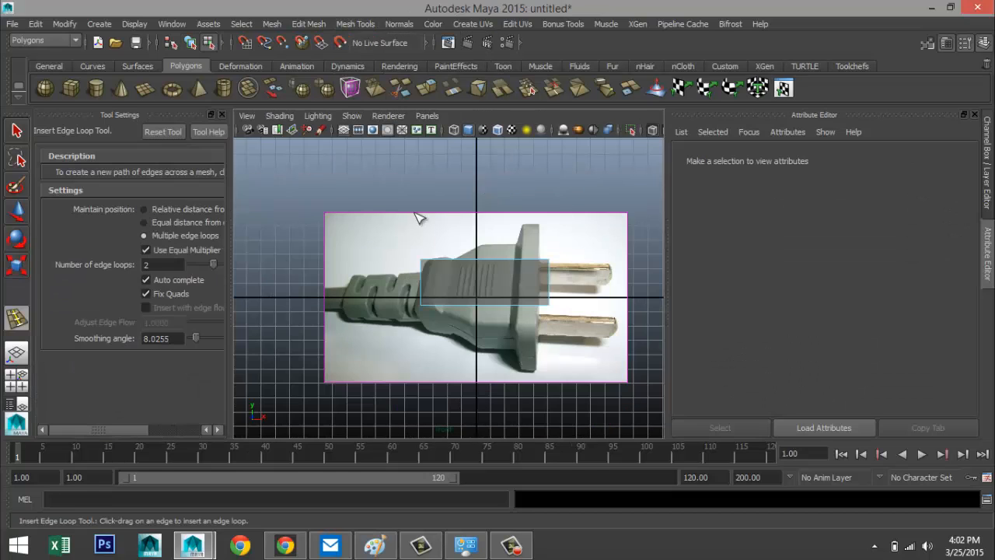
left_click(144, 222)
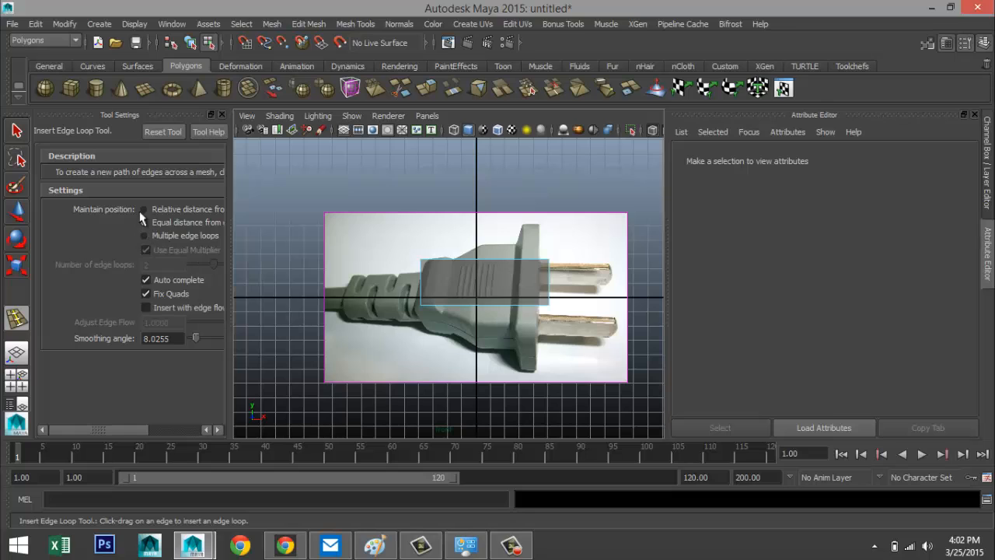
left_click(220, 115)
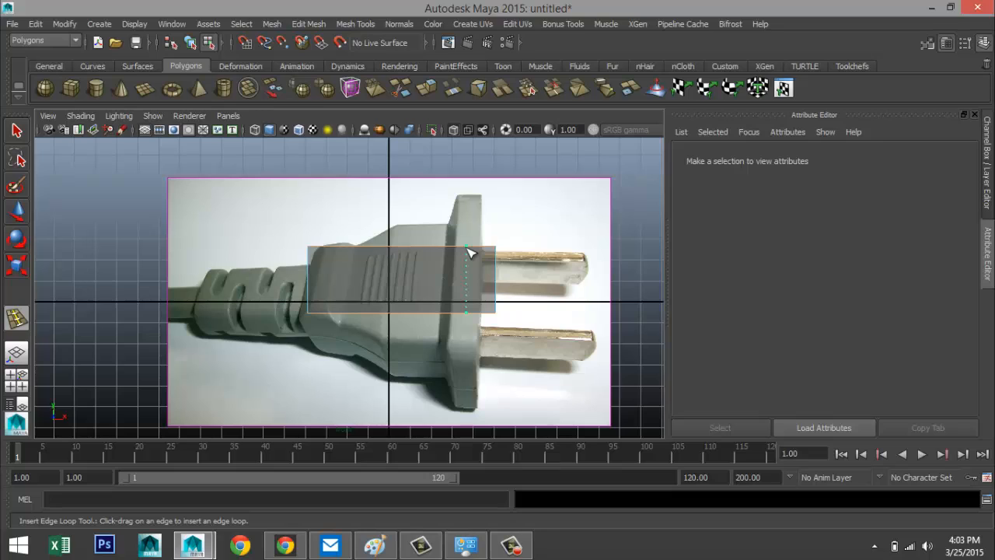
- Insert six vertical edge loops across the block, matching the flange, body bend and cable-end contours of the reference plug
left_click(467, 250)
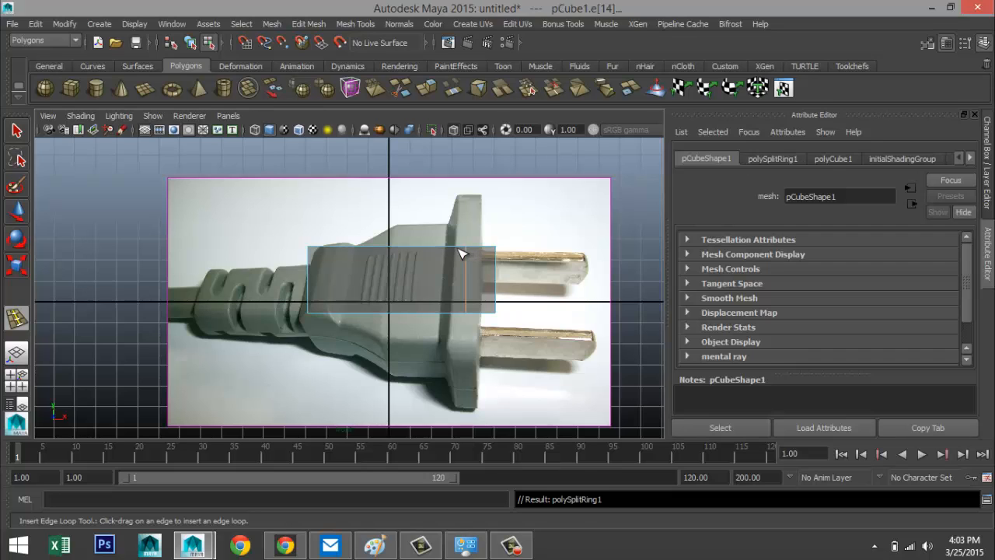
left_click(462, 251)
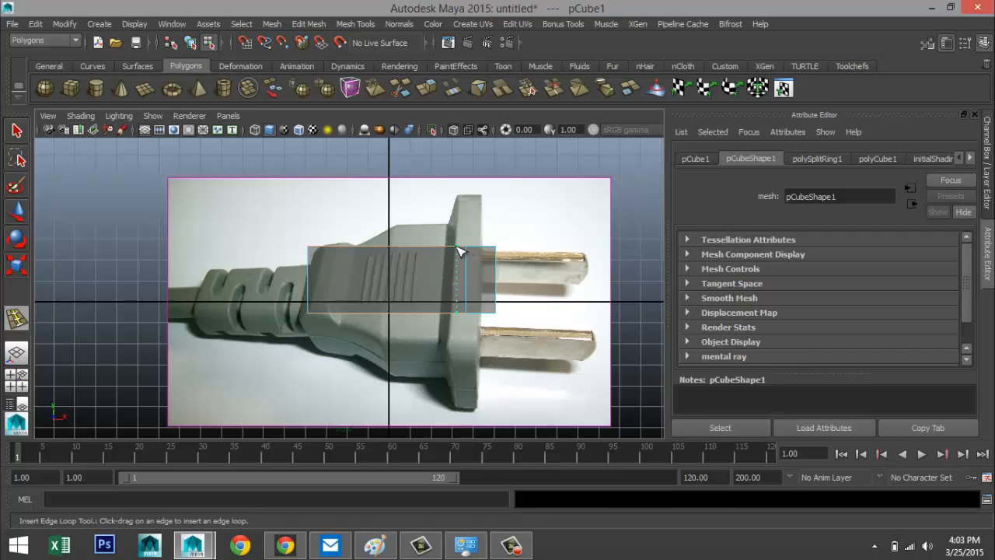
left_click(459, 250)
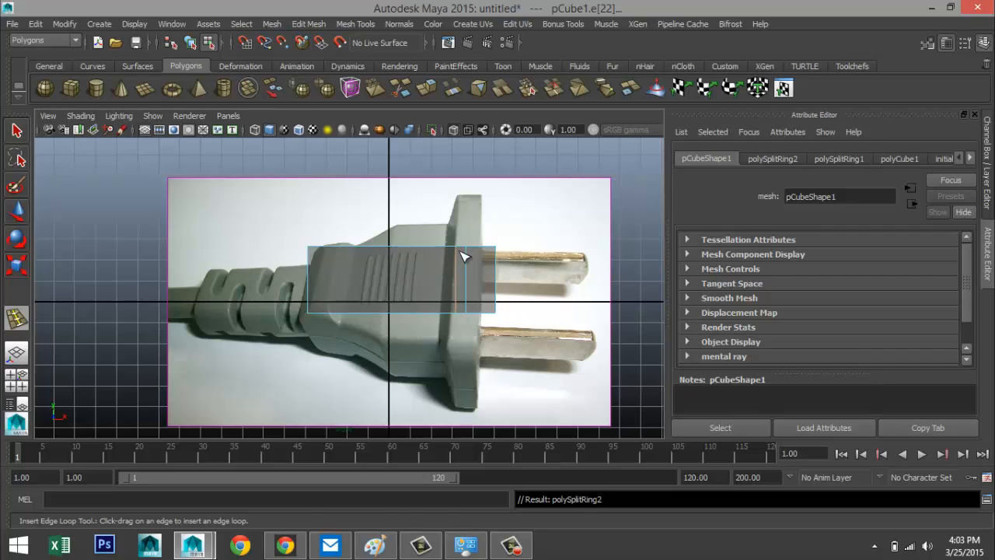
left_click_drag(397, 252, 393, 253)
left_click(355, 250)
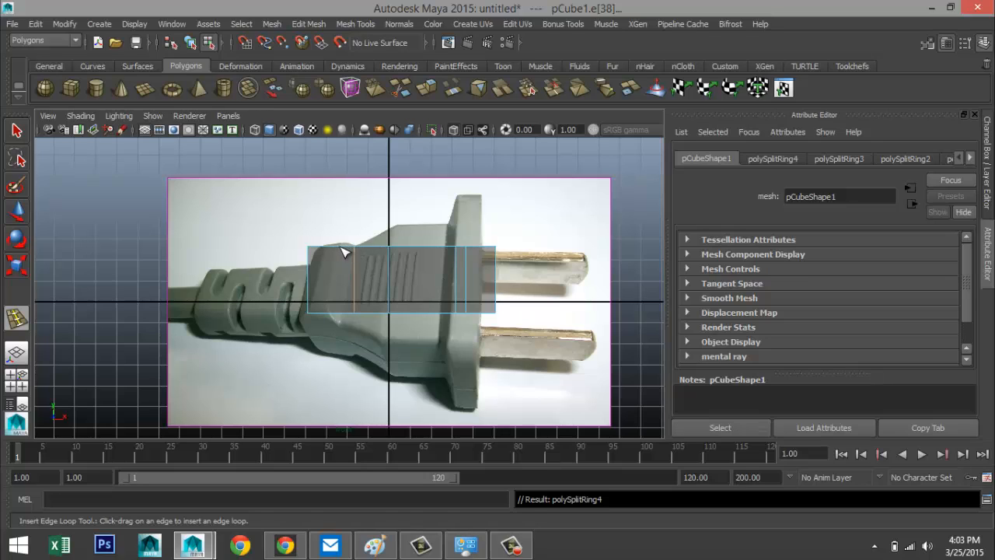
left_click(340, 250)
left_click(313, 250)
key("q")
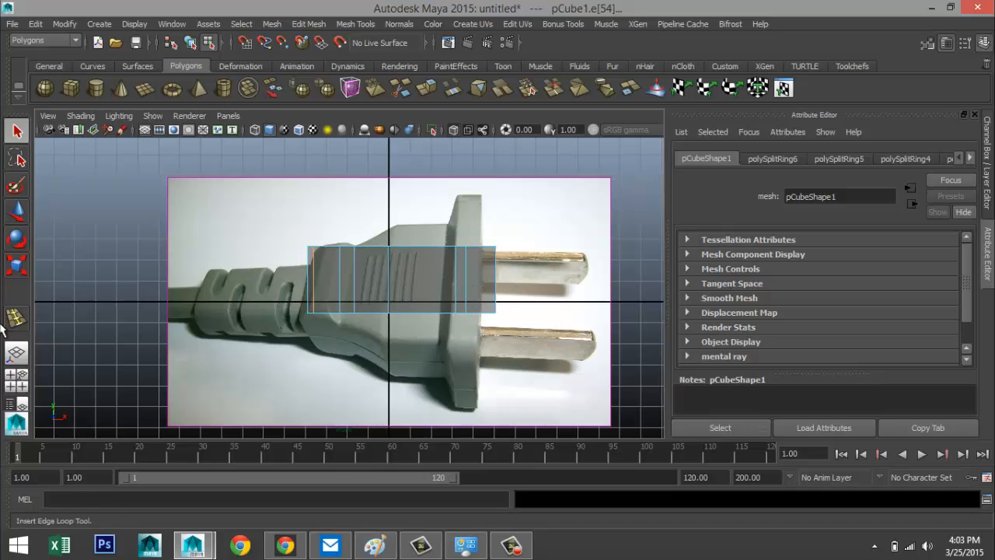
- Examine the block and its edge loops from several angles in the perspective view
left_click(21, 389)
key("space")
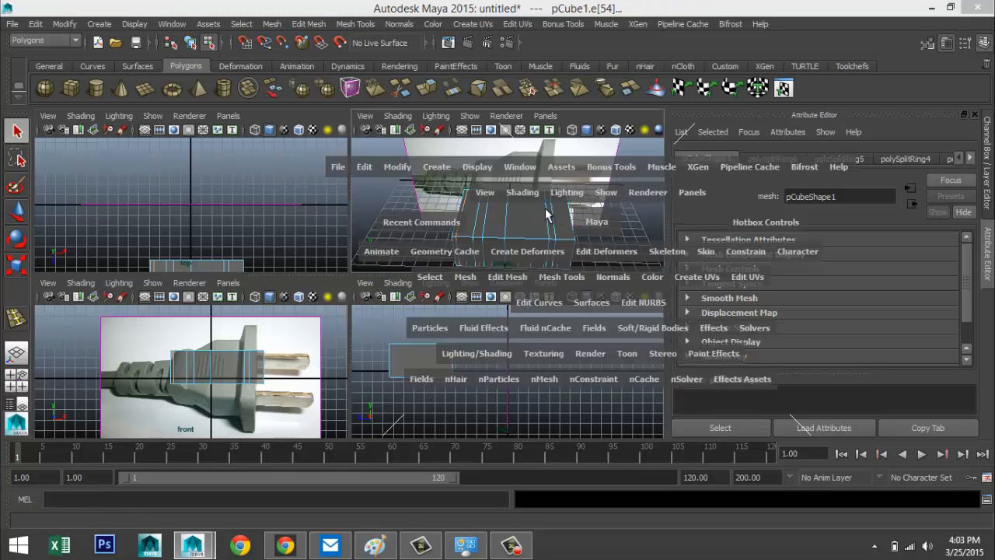
mouse_move(463, 312)
left_mouse_down("alt")
mouse_move(465, 283)
mouse_move(469, 311)
mouse_move(493, 317)
mouse_move(477, 325)
left_mouse_up("alt")
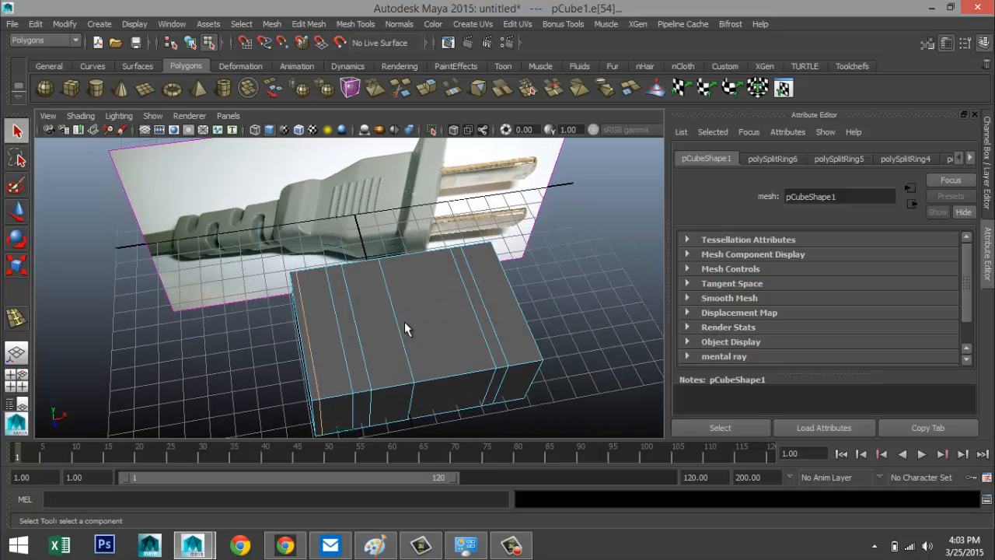
left_click_drag(441, 338, 413, 324, "alt")
mouse_move(412, 324)
middle_mouse_down("alt")
mouse_move(397, 331)
mouse_move(398, 322)
middle_mouse_up("alt")
mouse_move(398, 321)
left_mouse_down("alt")
mouse_move(418, 284)
mouse_move(415, 324)
mouse_move(425, 311)
mouse_move(415, 319)
left_mouse_up("alt")
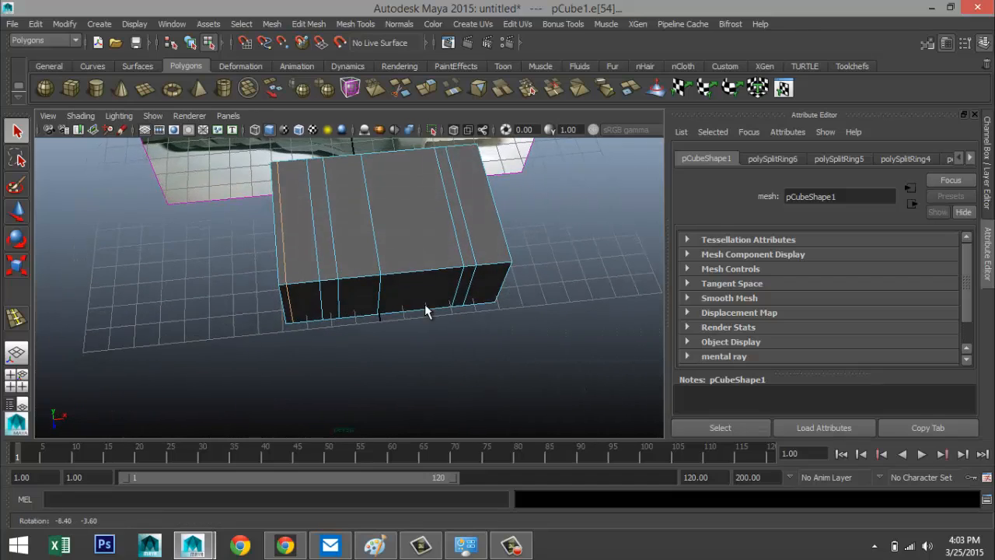
middle_click_drag(415, 319, 444, 393, "alt")
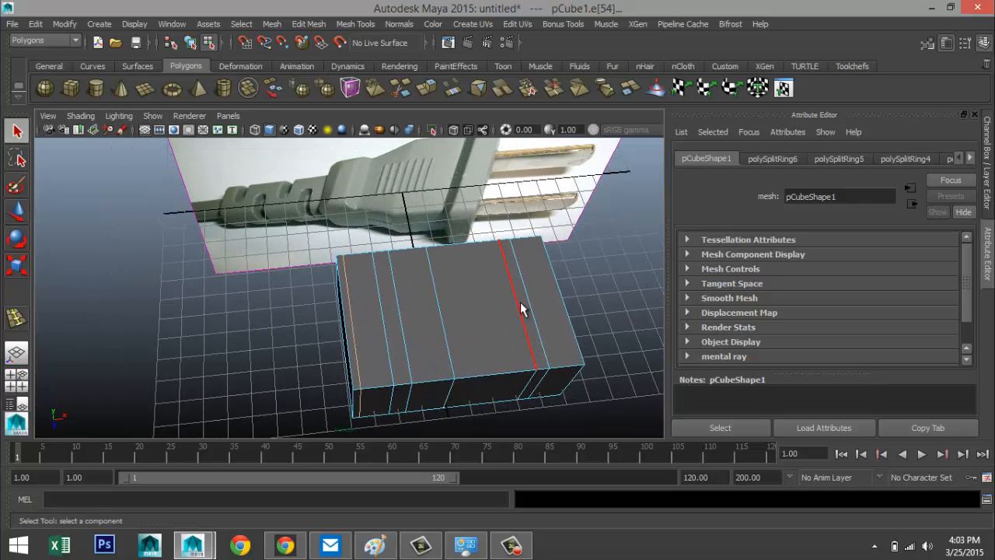
middle_click_drag(573, 337, 421, 317, "alt")
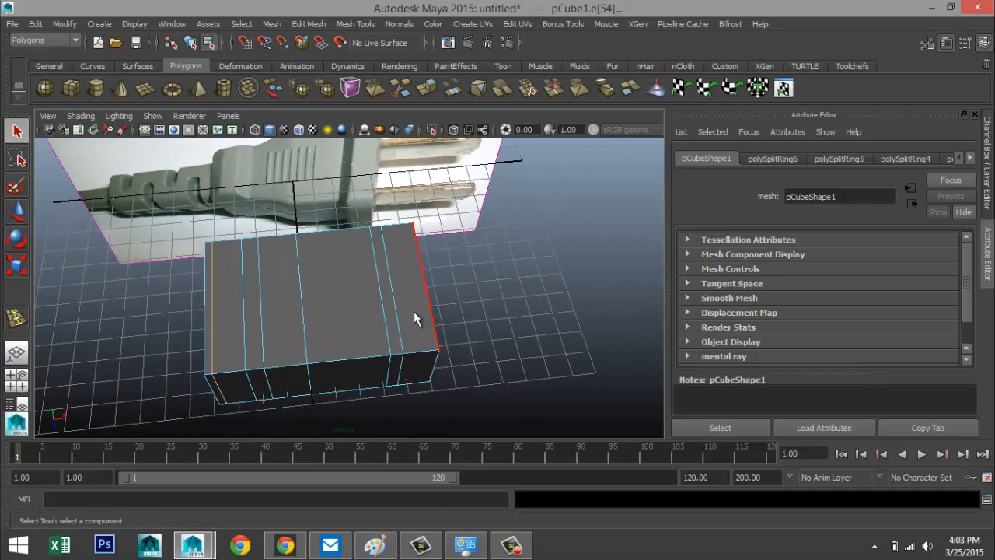
- Extrude the side ring and end face of the block's prong-side section and scale them up uniformly to form the plug's flange
right_click_drag(415, 217, 415, 253)
left_click(409, 274)
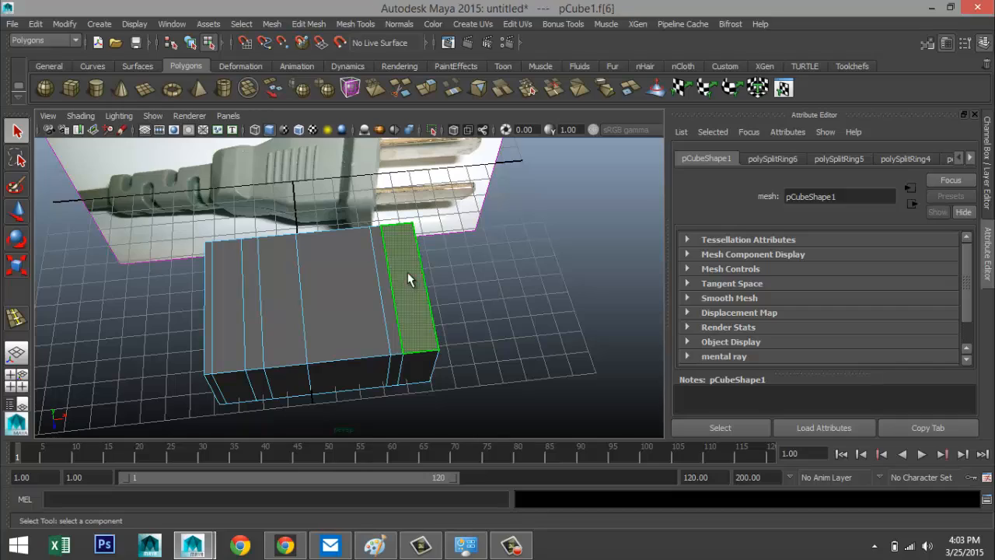
left_click(423, 366, "shift")
left_click_drag(538, 338, 511, 328, "alt")
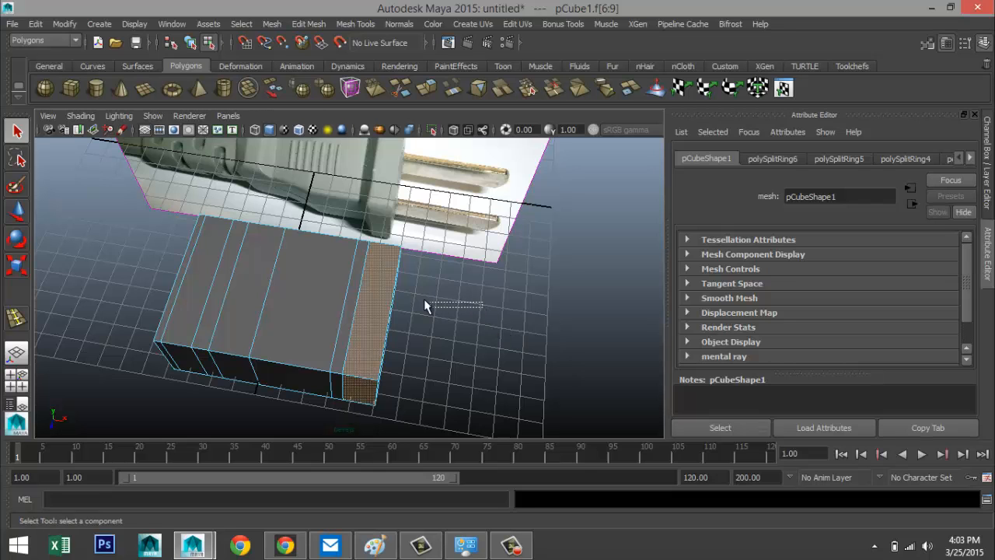
left_click_drag(502, 345, 317, 290, "alt")
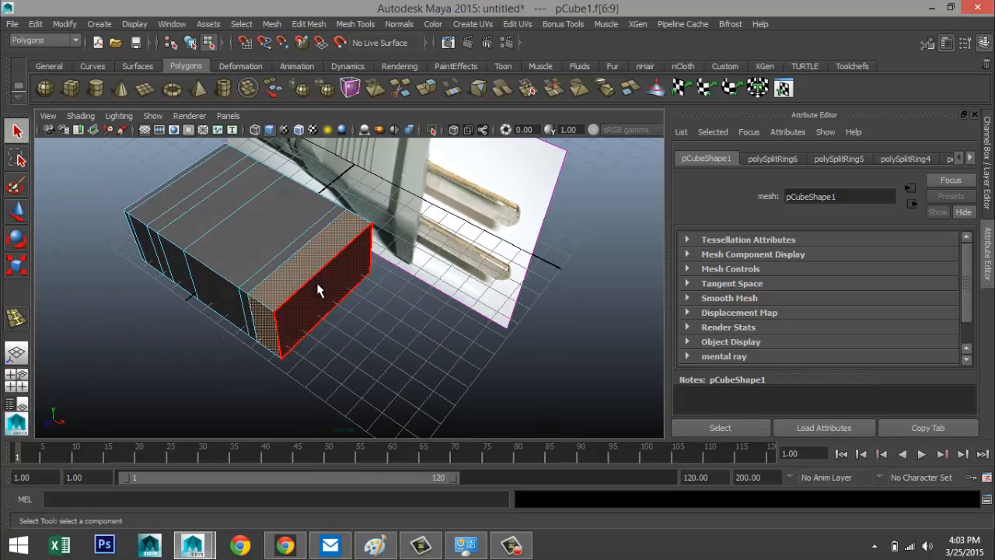
left_click(317, 290)
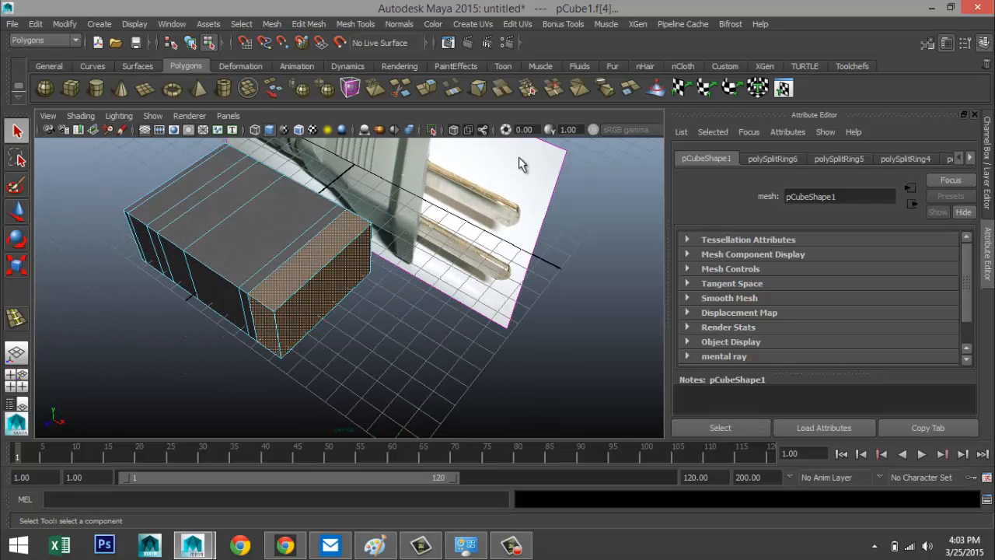
left_click(309, 24)
left_click(362, 392)
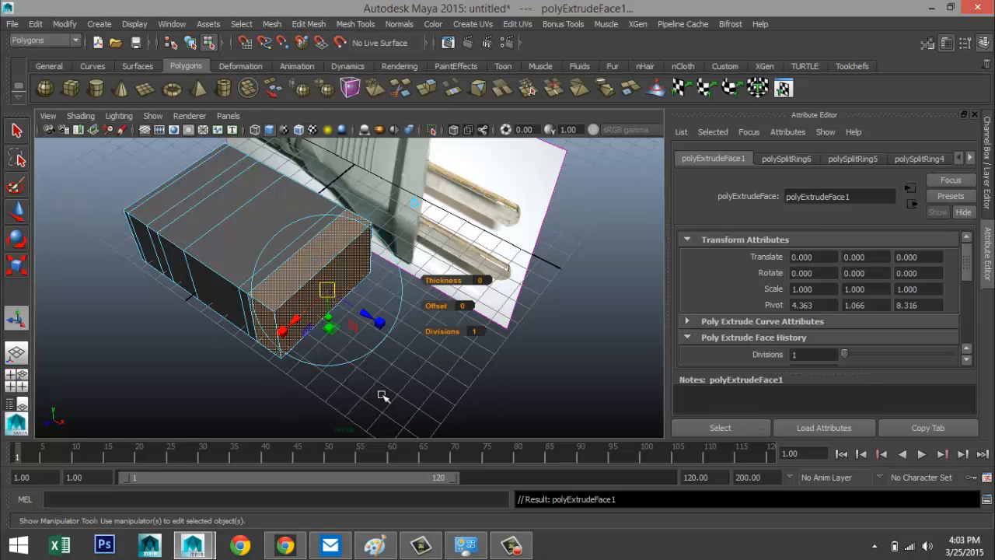
key("r")
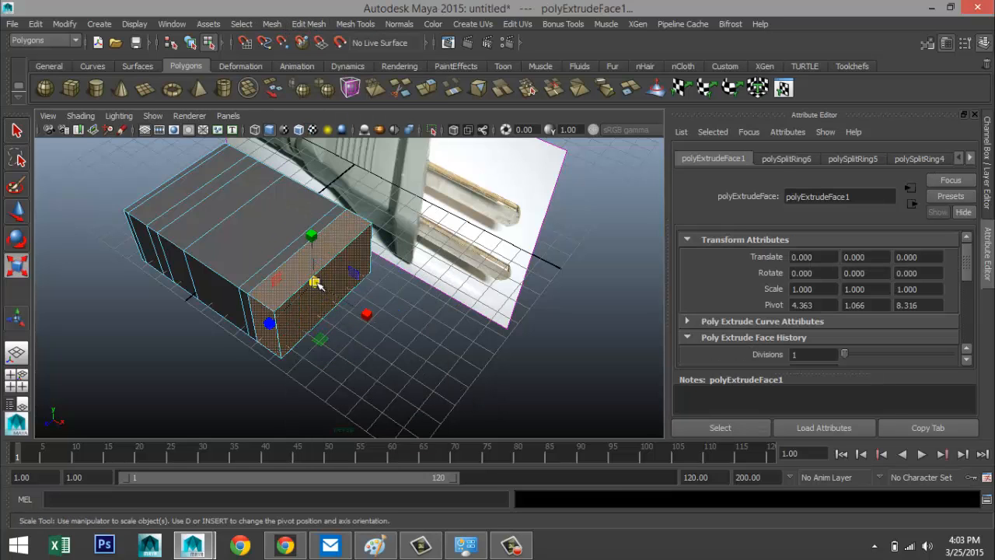
left_click_drag(317, 283, 347, 289)
left_click_drag(275, 345, 346, 331, "alt")
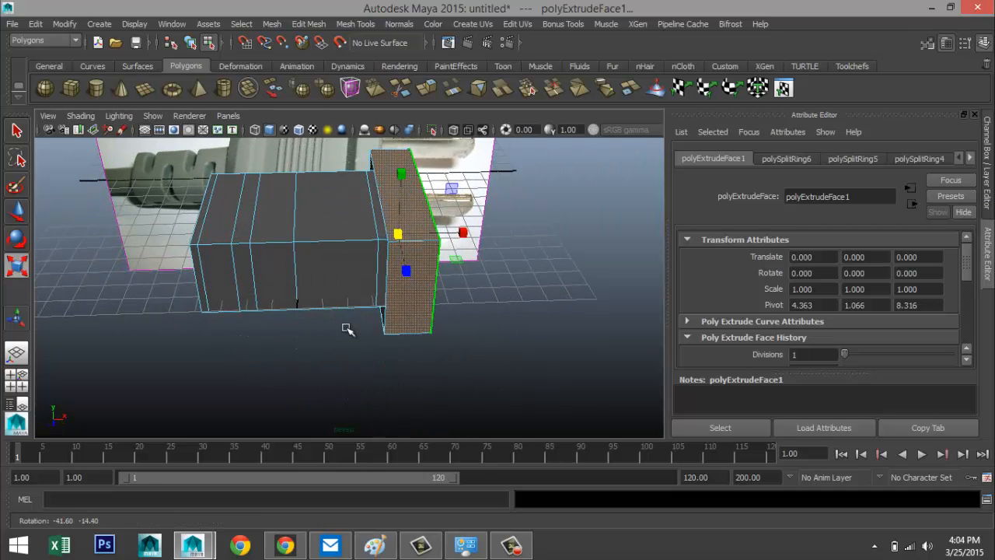
- Move the flange away from the plug body along the X axis so a sloped transition joins them
key("w")
left_click_drag(471, 232, 492, 231)
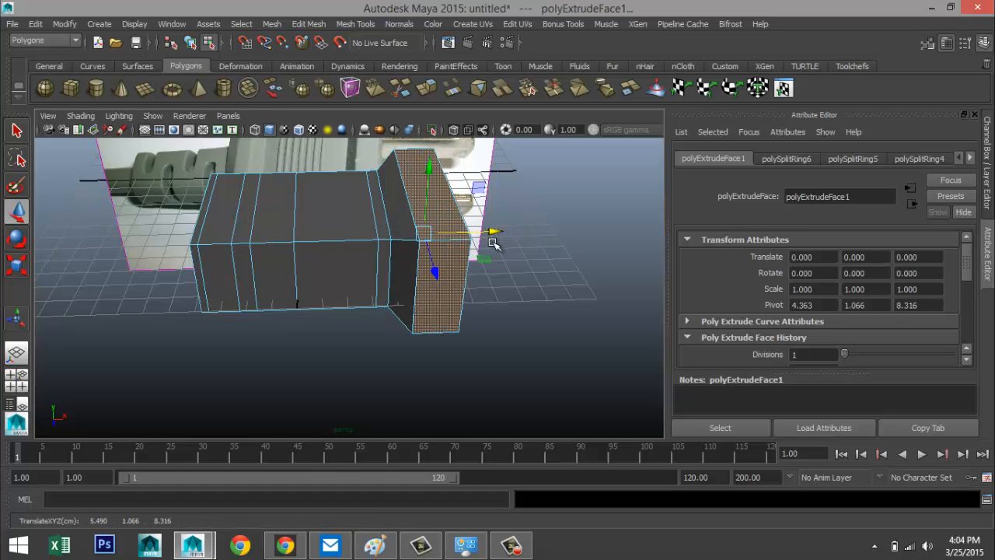
left_click_drag(326, 355, 465, 338, "alt")
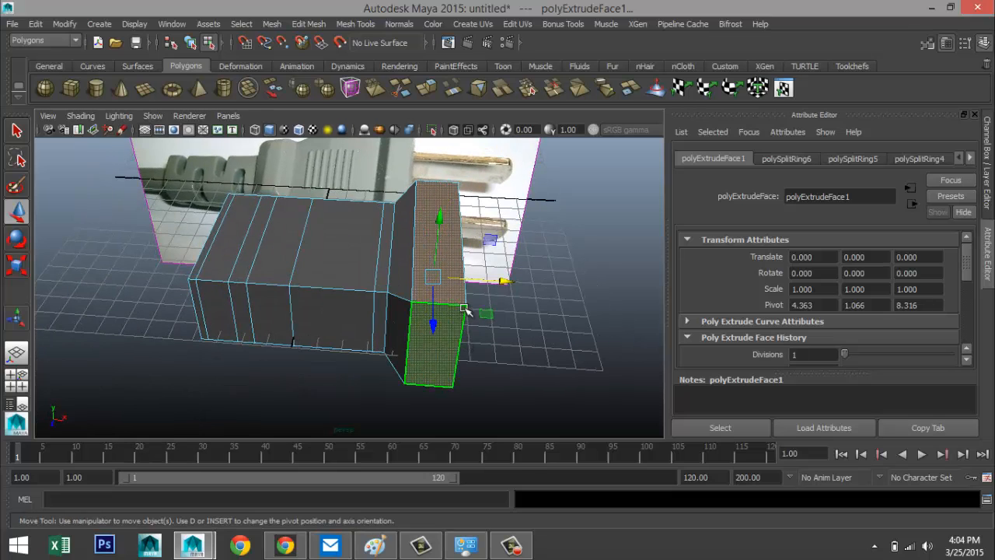
- Select the top and front vertical edges of the flange's outer end and shift them slightly toward the body along X
right_click_drag(464, 213, 461, 244)
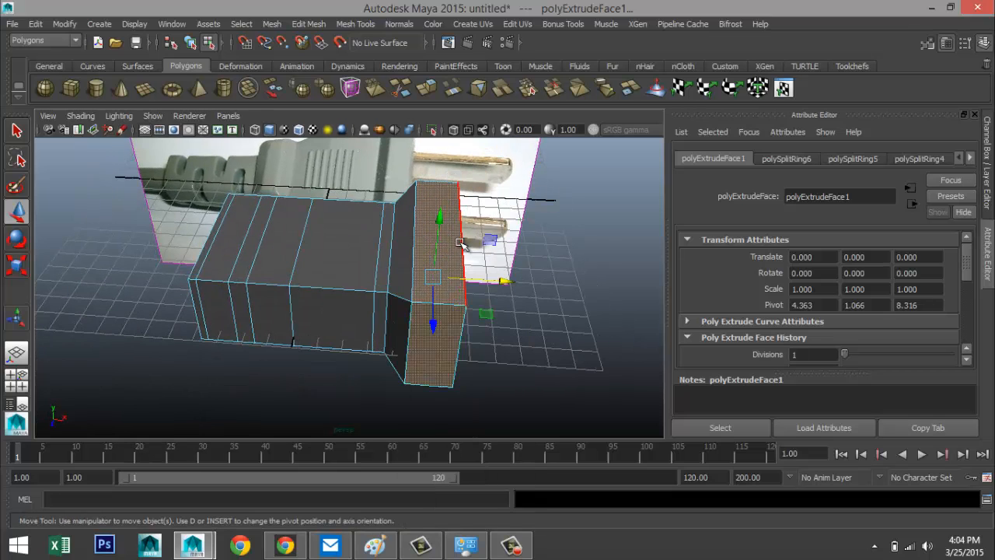
left_click(462, 249)
left_click_drag(531, 243, 525, 245)
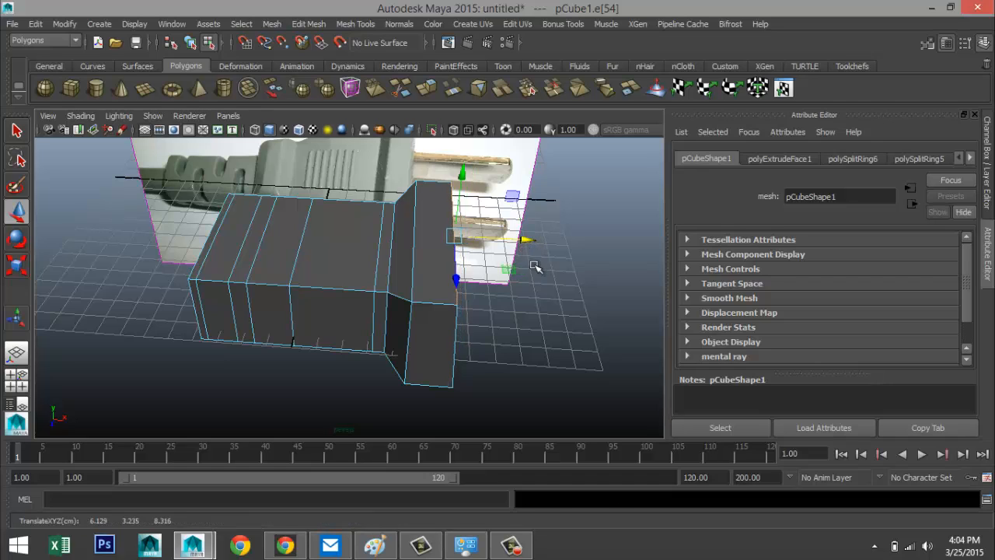
left_click(463, 334, "shift")
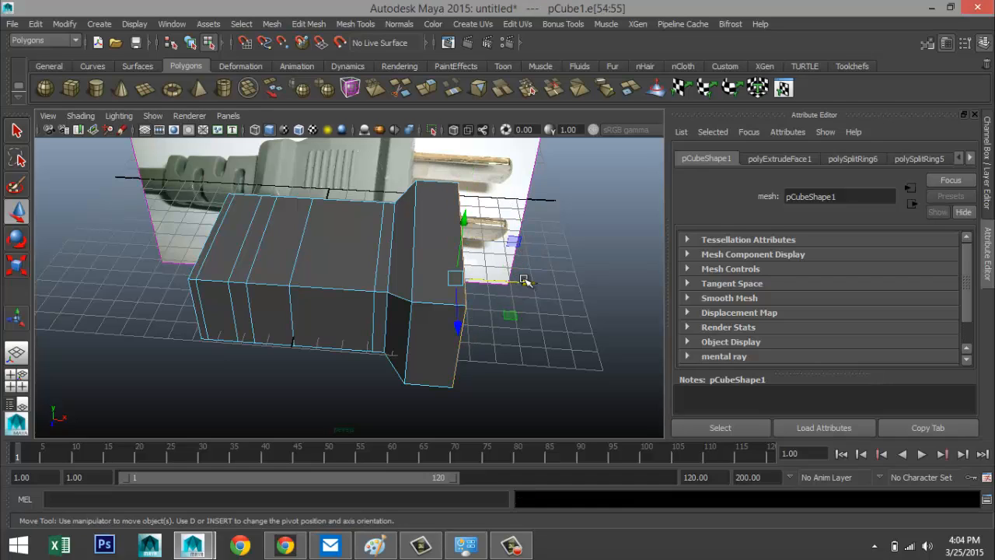
left_click_drag(526, 280, 515, 286)
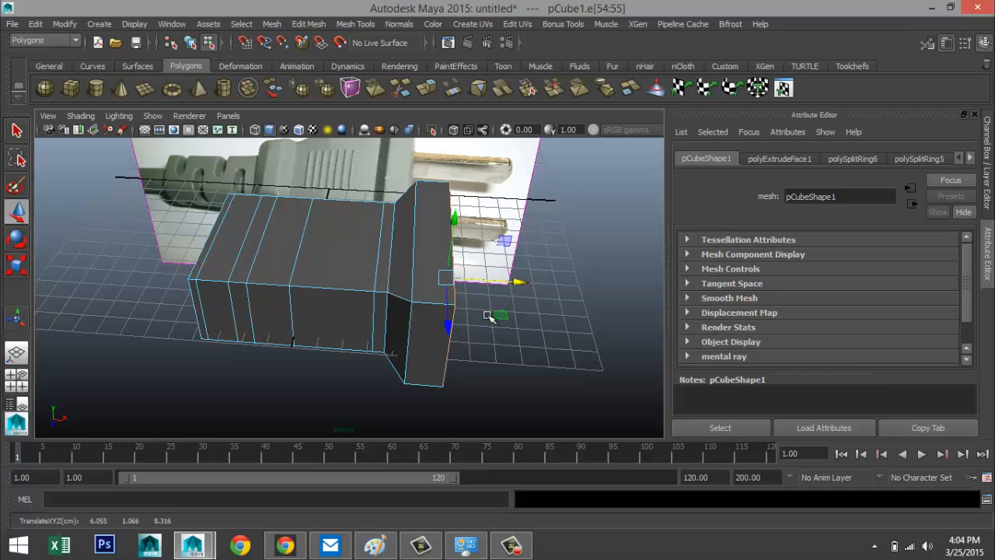
- In the top view, select the cable-end section's vertices and scale them along Z to about 0.73 to narrow that section
left_click_drag(220, 364, 322, 382, "alt")
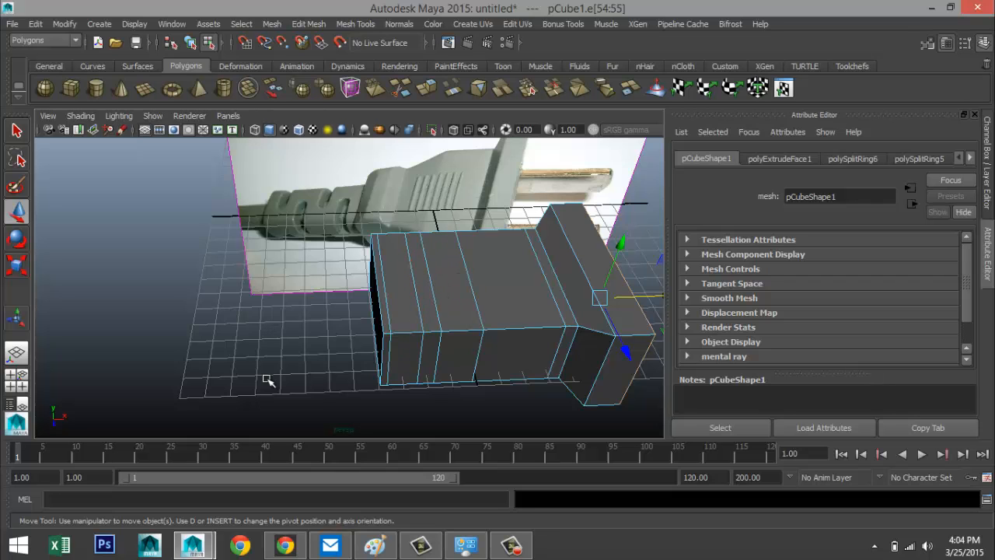
left_click(38, 375)
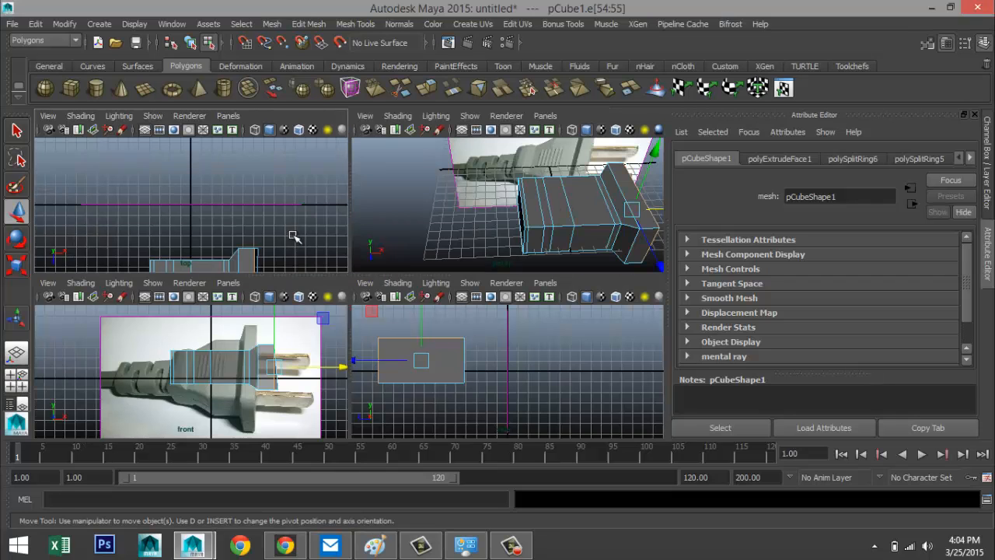
key("space")
right_click_drag(349, 221, 305, 247)
left_click_drag(284, 336, 324, 416)
scroll(466, 396, "down", 2)
key("r")
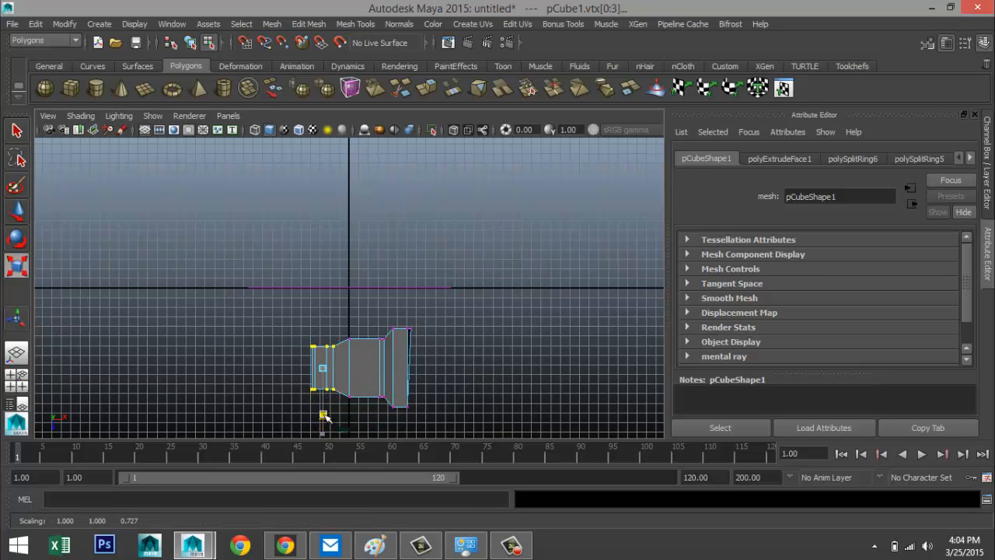
left_click_drag(422, 345, 380, 365, "alt")
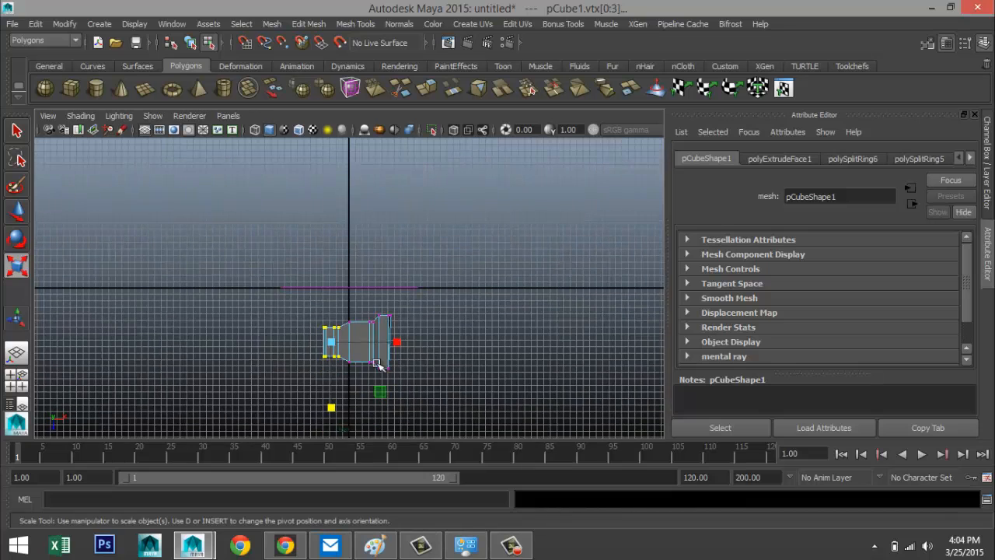
left_click(16, 381)
key("space")
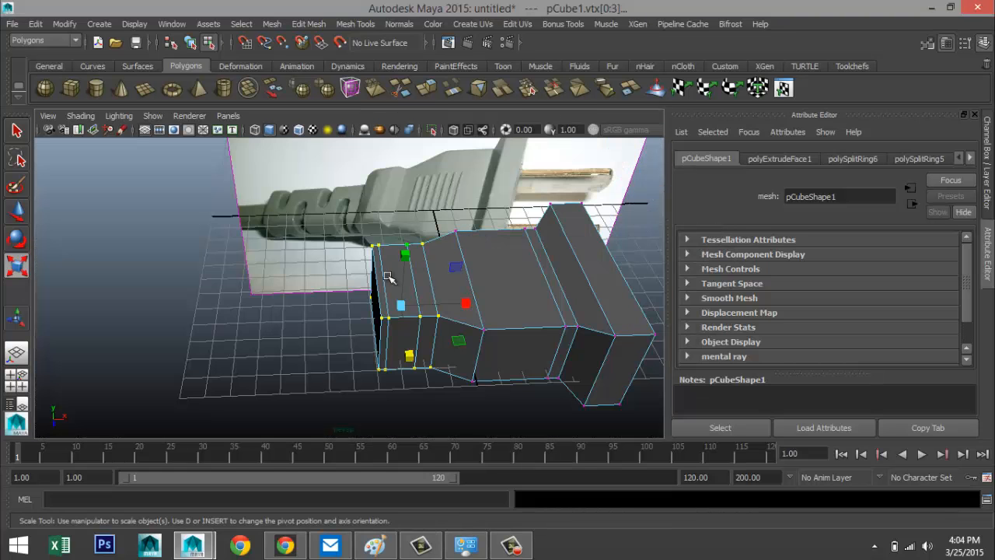
- Extrude the top and bottom faces of the wide band in the narrowed cable-end section
mouse_move(337, 302)
left_mouse_down("alt")
mouse_move(333, 282)
mouse_move(338, 295)
mouse_move(348, 292)
mouse_move(339, 296)
left_mouse_up("alt")
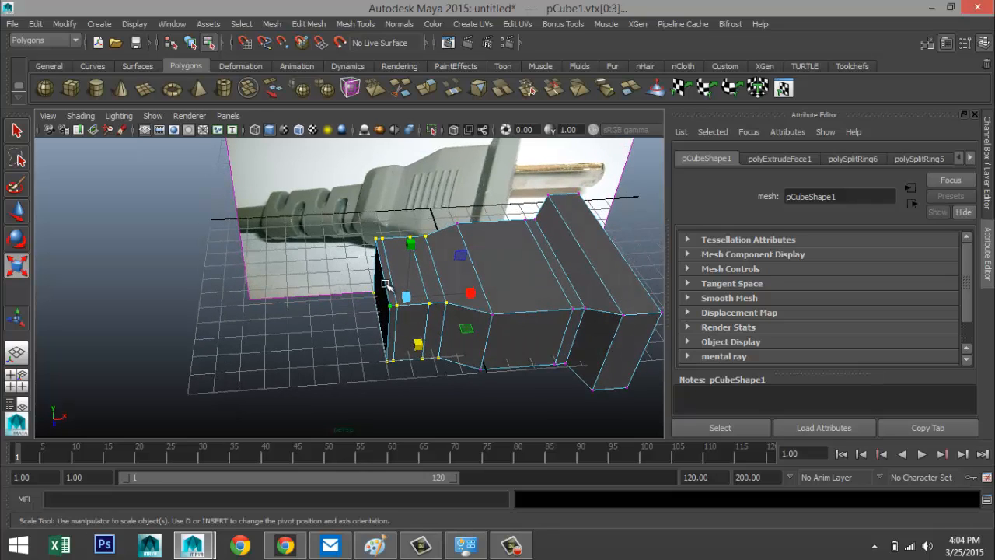
right_click_drag(404, 271, 404, 289)
left_click(403, 268)
left_click_drag(418, 350, 386, 253, "alt")
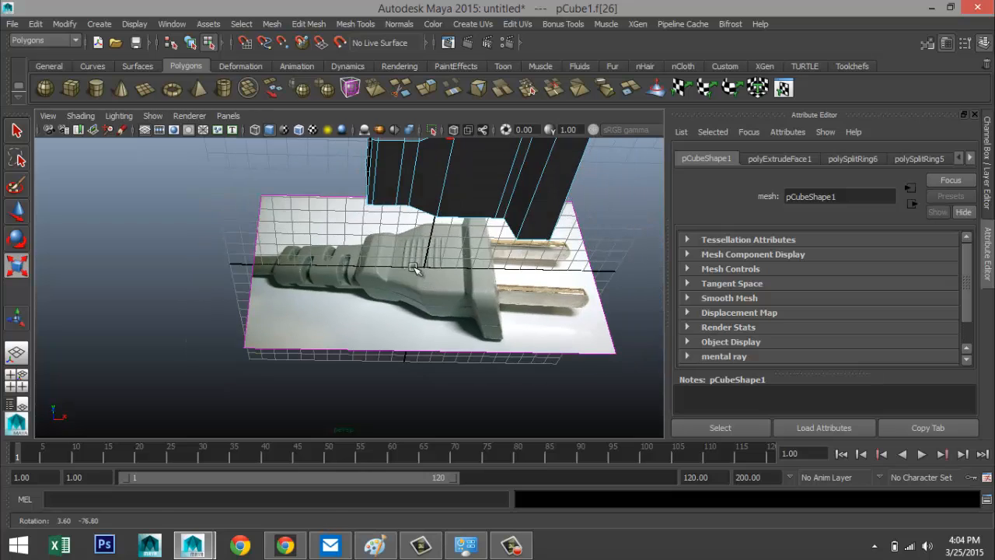
left_click_drag(365, 288, 407, 333, "alt")
left_click(309, 25)
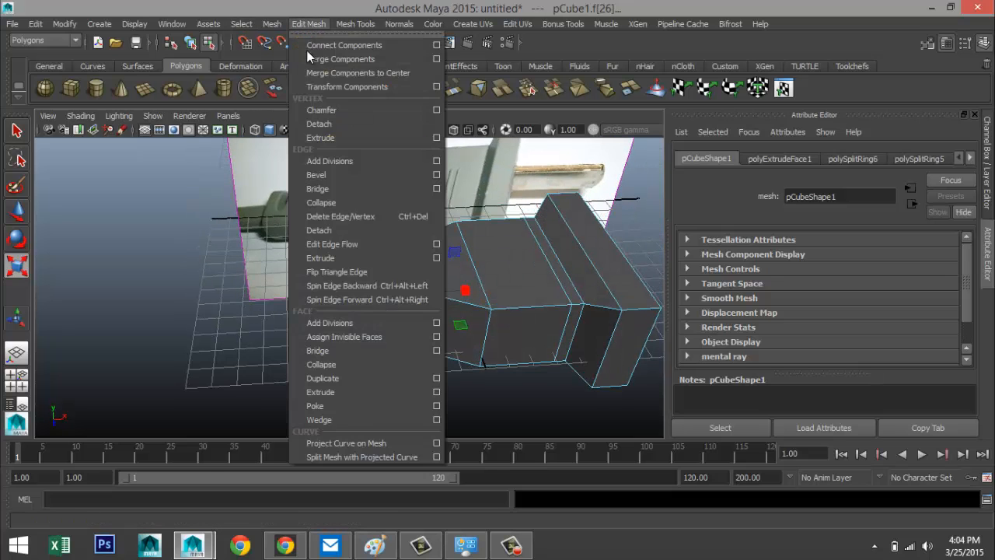
left_click(342, 391)
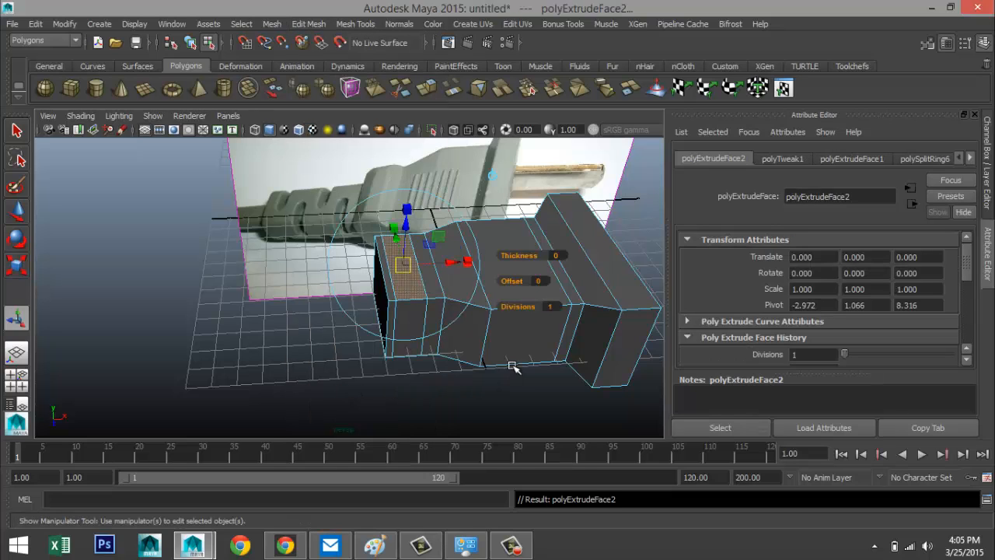
- Try moving the extruded band faces upward, and try scaling them outward along Y instead
key("w")
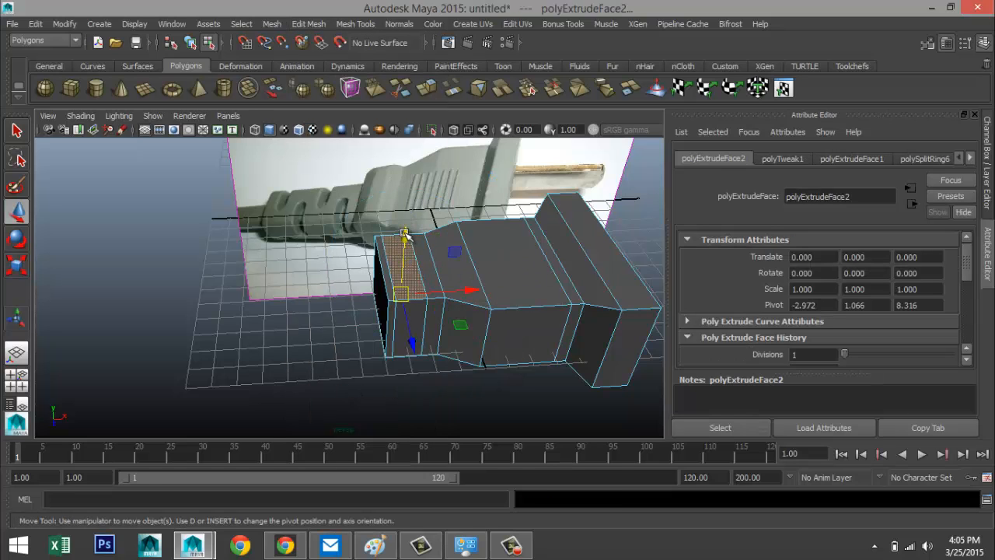
left_click_drag(404, 234, 408, 228)
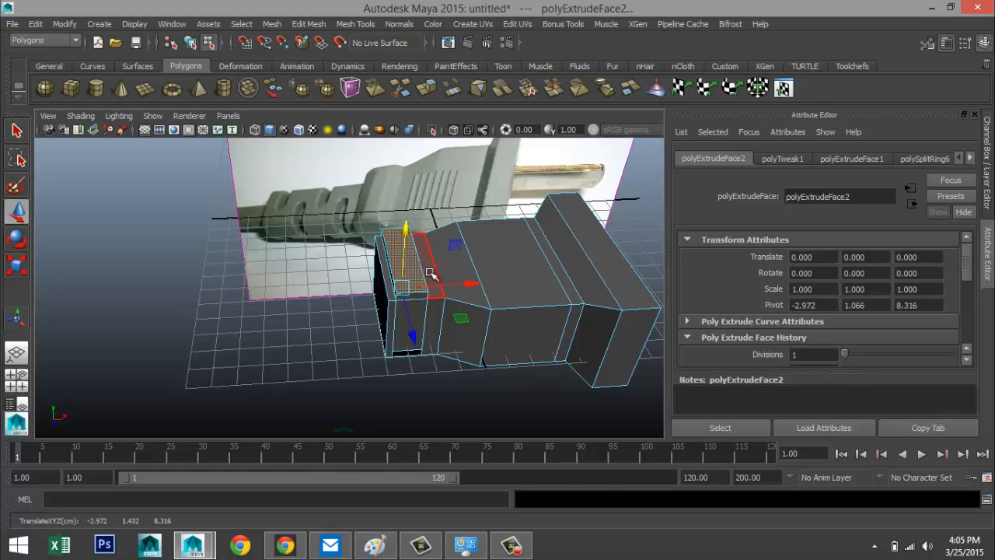
key("r")
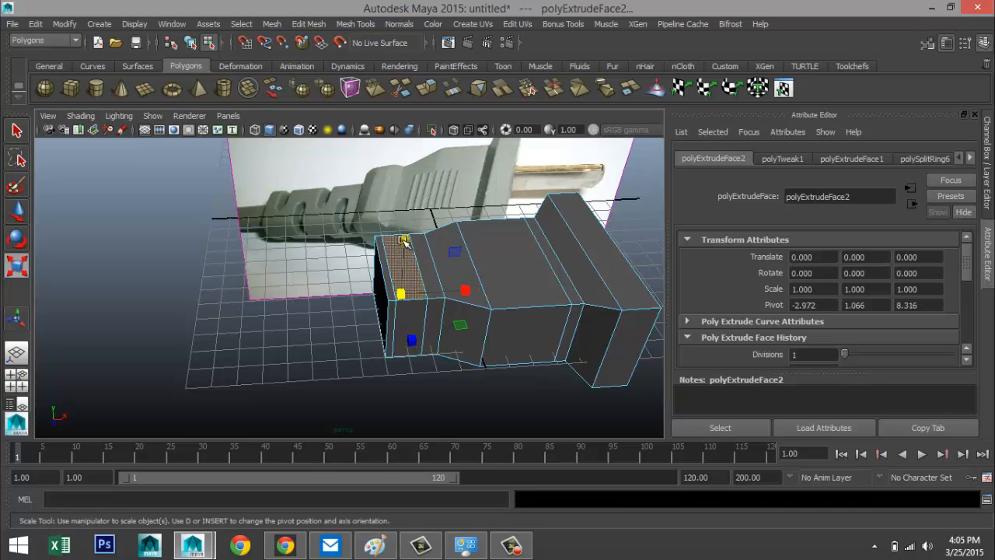
left_click_drag(403, 241, 407, 230)
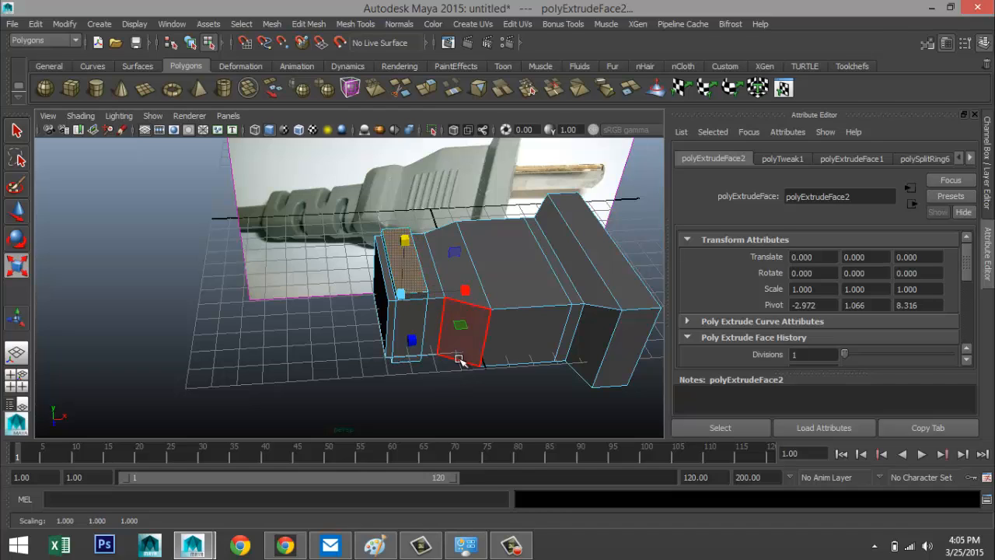
- Scale the extruded band faces along Z to about 0.8 to inset them from the sides
left_click_drag(412, 341, 413, 342)
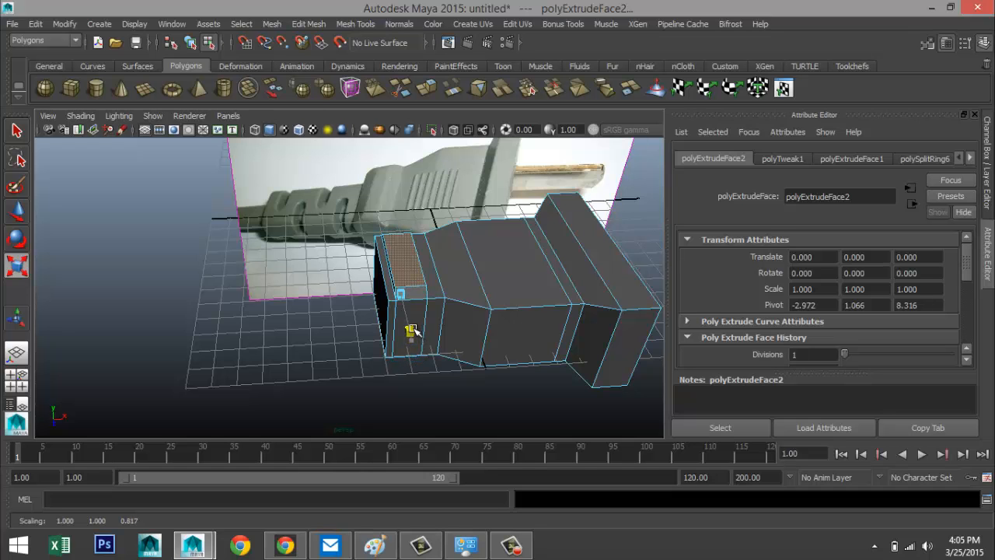
left_click_drag(410, 340, 451, 318, "alt")
key("r")
left_click(435, 290)
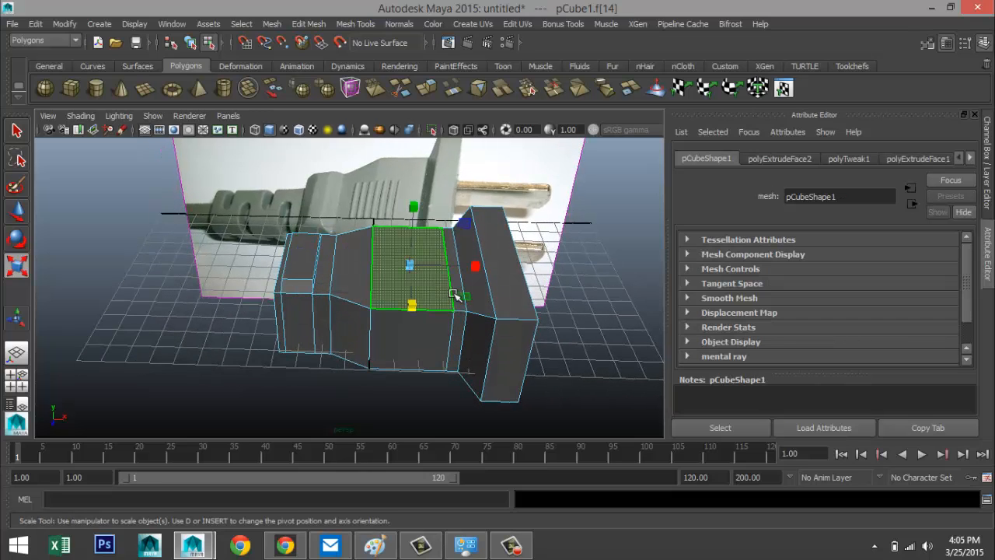
left_click(433, 337, "shift")
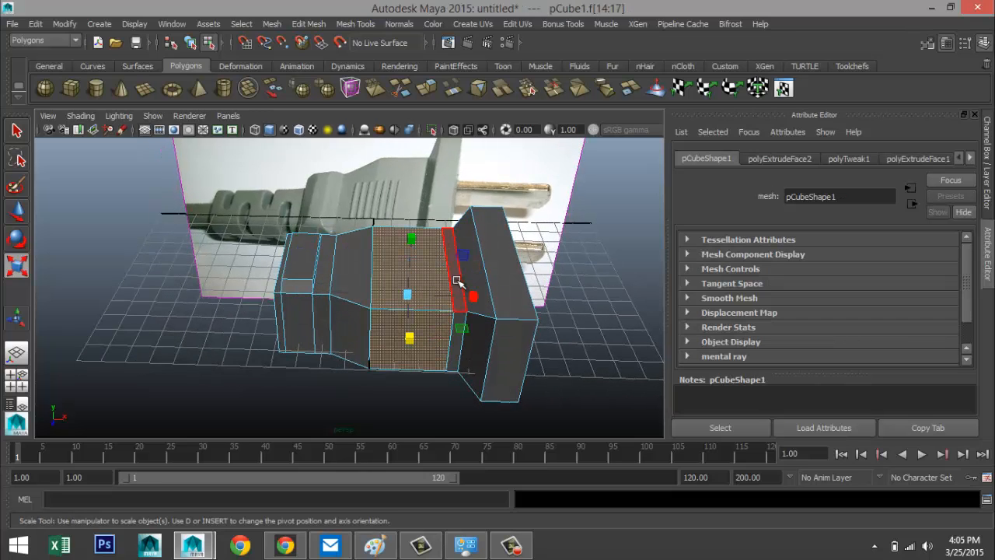
left_click(457, 279)
left_click(457, 347, "shift")
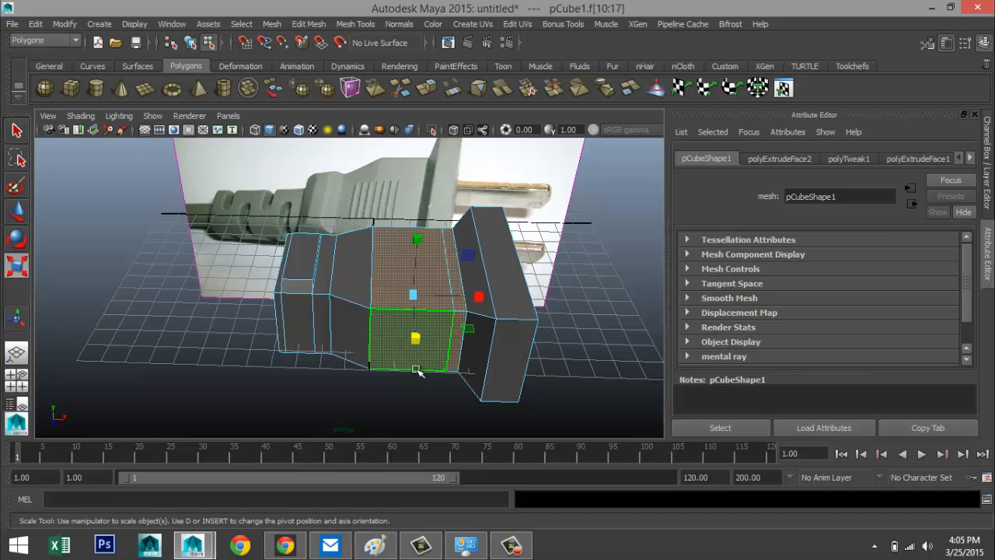
mouse_move(345, 382)
left_mouse_down("alt")
mouse_move(340, 393)
mouse_move(373, 391)
mouse_move(363, 382)
left_mouse_up("alt")
left_click(477, 382)
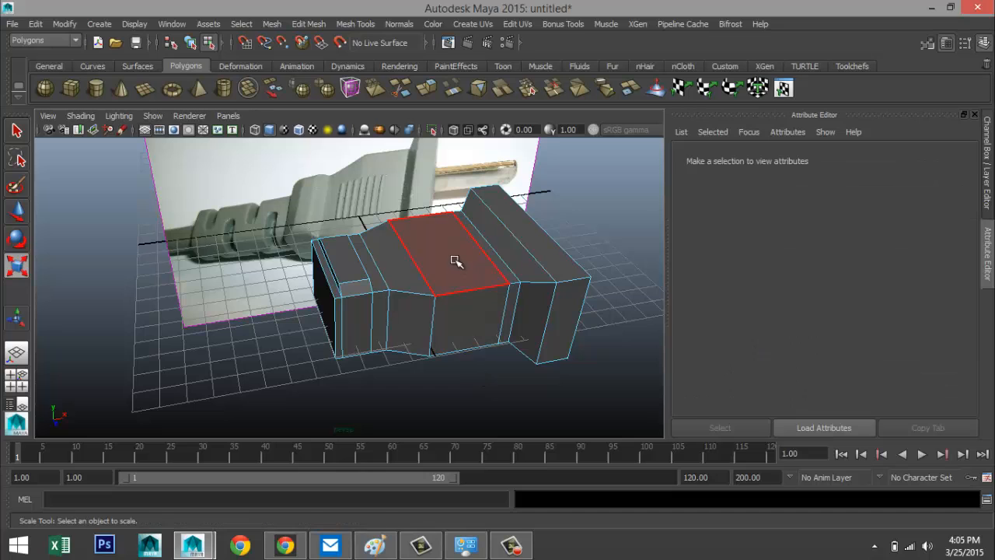
- Select the top and bottom faces of the main body and its adjacent strip, and scale them along Y to about 1.14
left_click(455, 260)
left_click(491, 254, "shift")
mouse_move(488, 376)
left_mouse_down("alt")
mouse_move(483, 283)
mouse_move(493, 382)
left_mouse_up("alt")
left_click(440, 199, "shift")
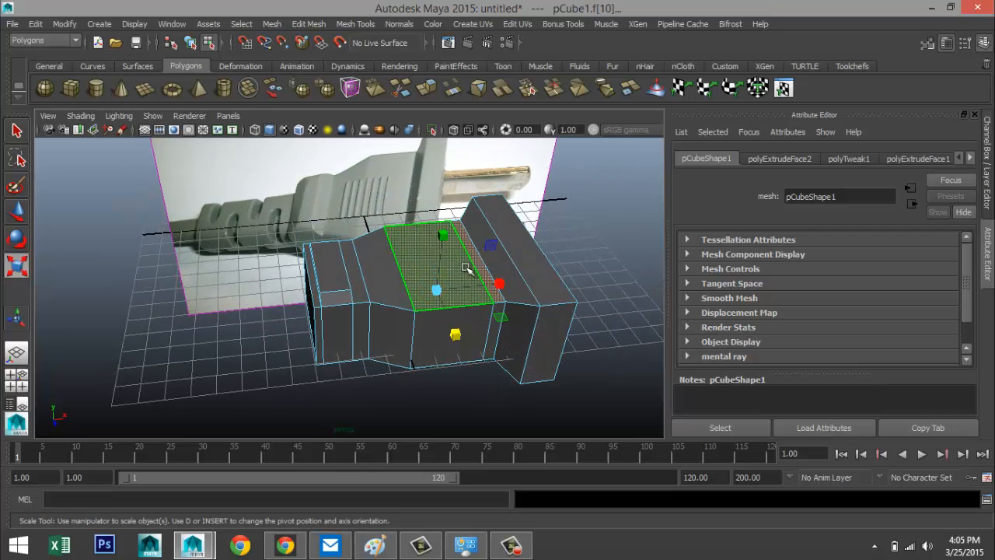
left_click_drag(443, 235, 448, 228)
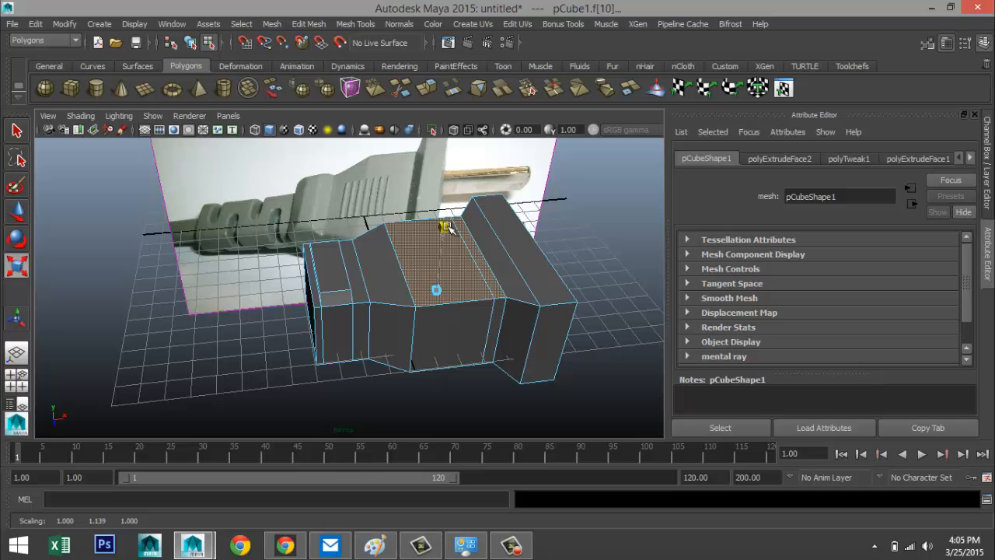
- In the top view, select the vertices of the plug's cable-side end face and move them outward along X to lengthen the end
mouse_move(433, 373)
left_mouse_down("alt")
mouse_move(430, 327)
mouse_move(428, 351)
mouse_move(469, 366)
mouse_move(467, 376)
mouse_move(464, 362)
mouse_move(482, 360)
mouse_move(450, 370)
left_mouse_up("alt")
scroll(449, 372, "up", 3)
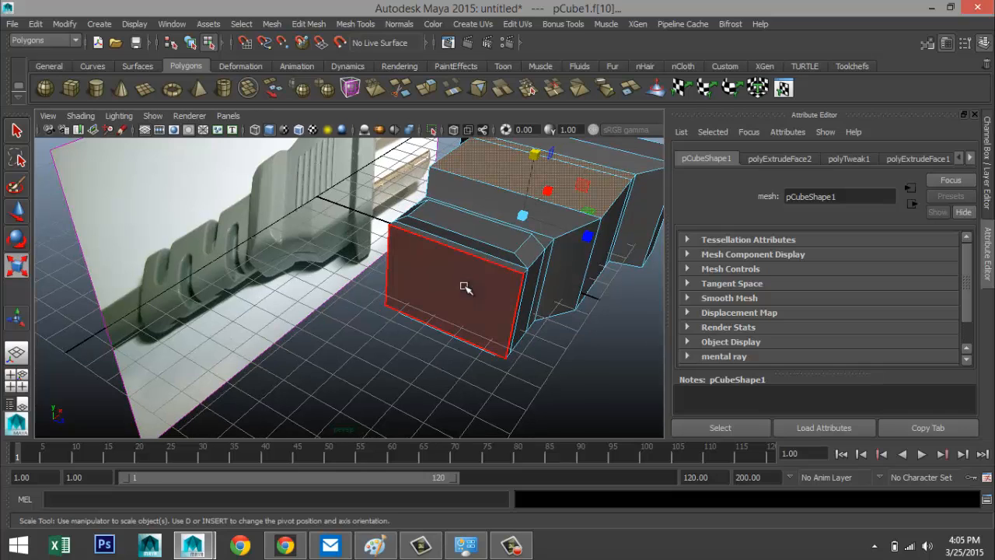
left_click(17, 377)
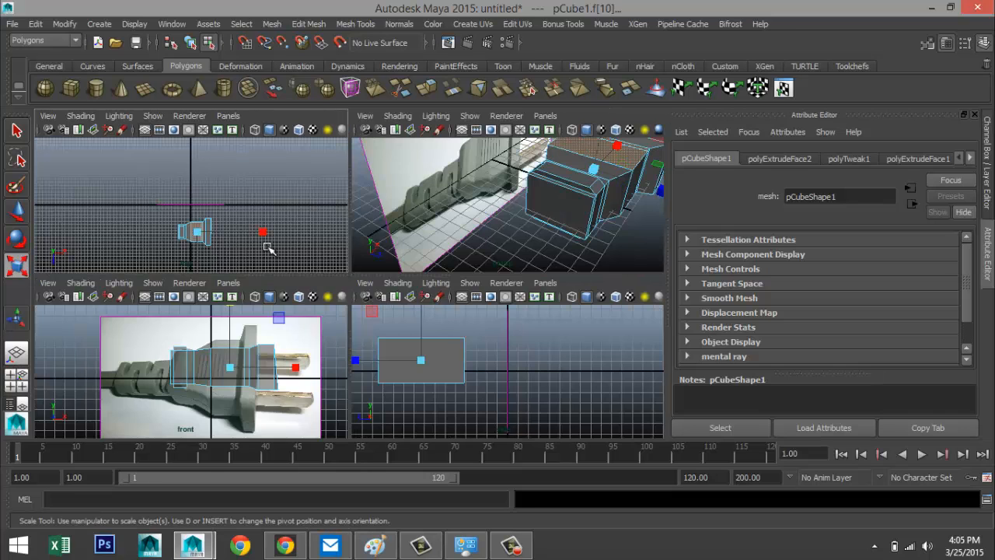
key("space")
key("f")
scroll(221, 249, "down", 4)
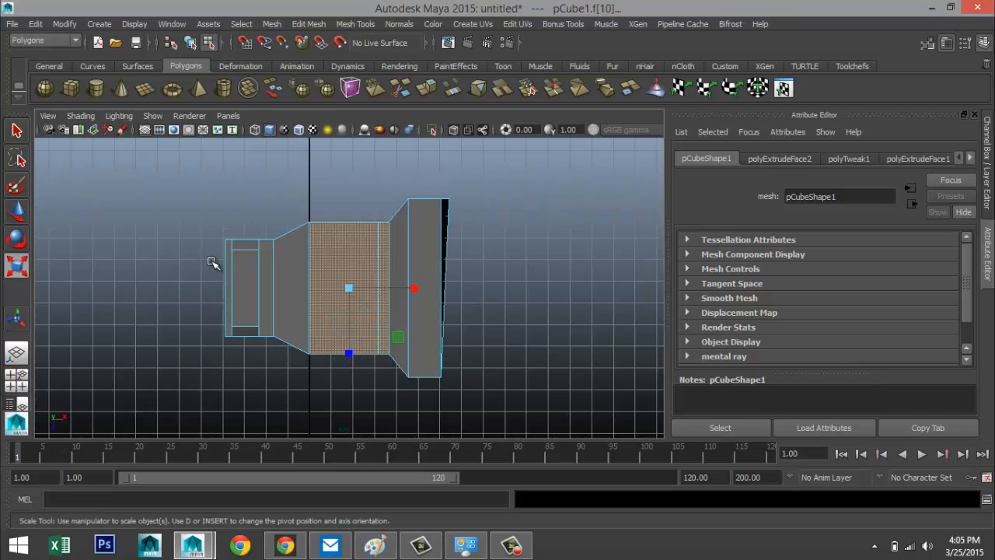
right_click_drag(222, 266, 171, 215)
left_click_drag(212, 234, 229, 377)
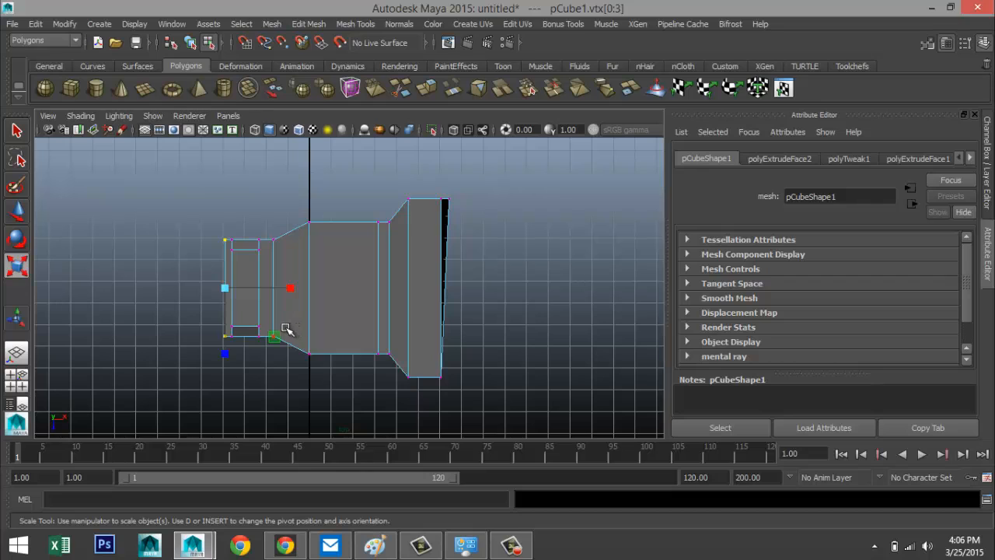
key("w")
left_click_drag(295, 288, 287, 288)
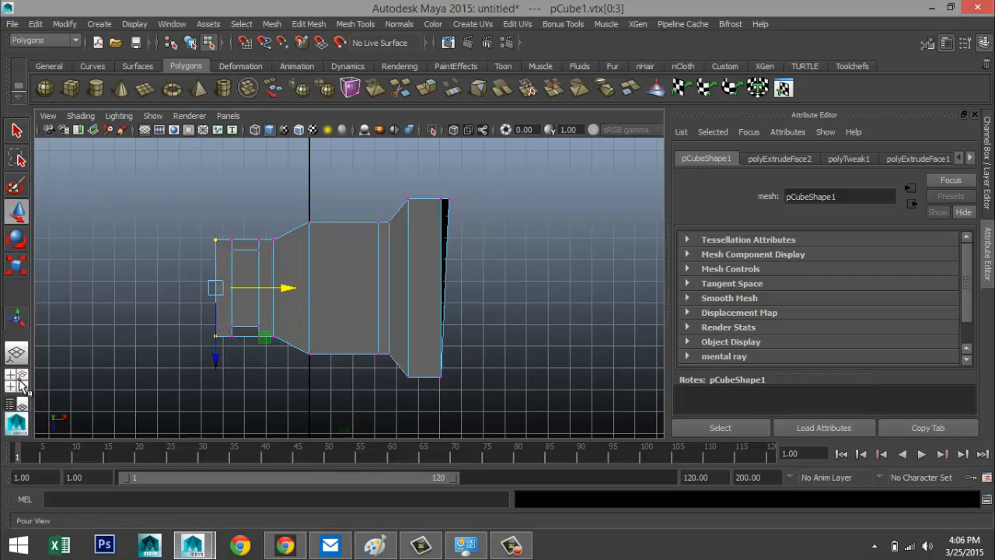
left_click(16, 380)
key("space")
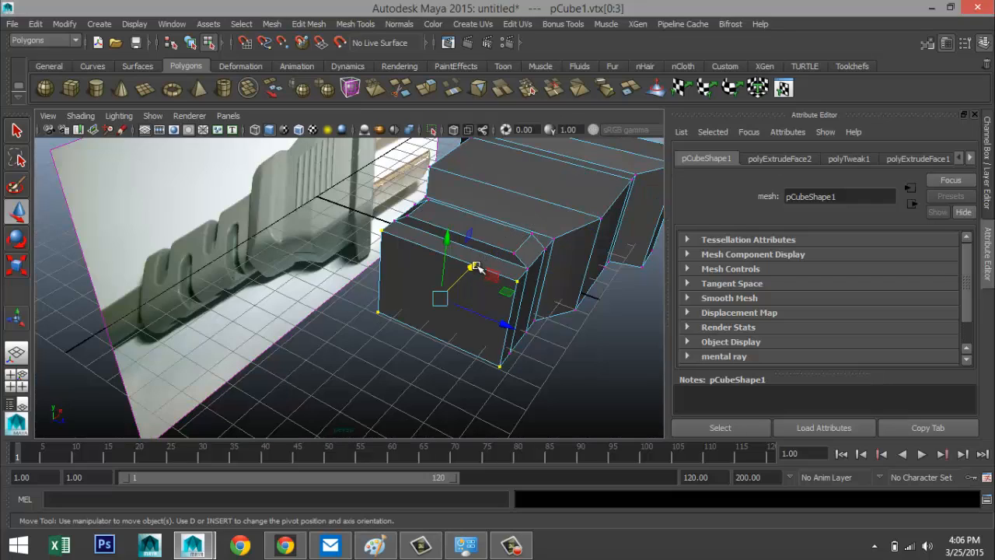
- Scale the cable-side end vertices to about 0.83 in Y and Z to taper the end of the plug
left_click_drag(365, 345, 339, 342, "alt")
key("r")
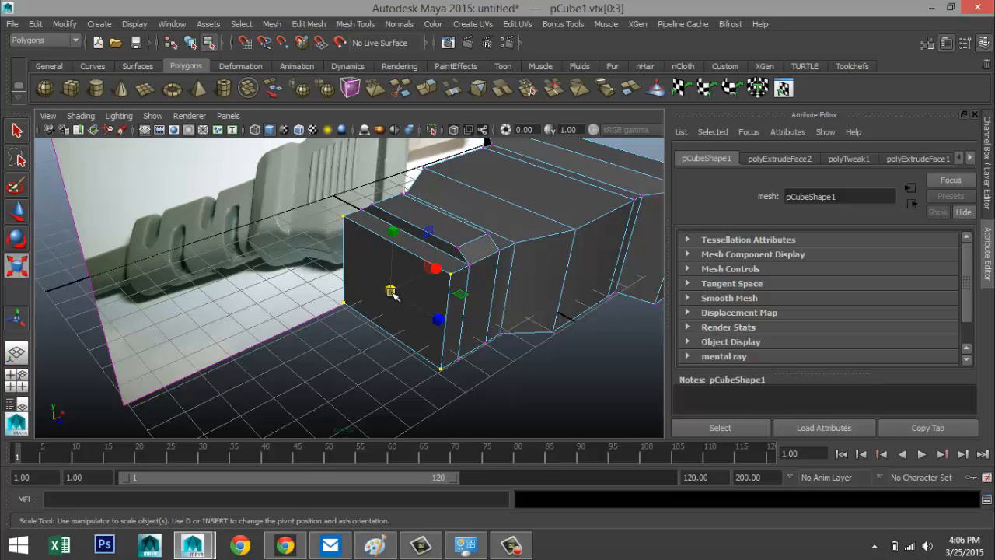
left_click_drag(393, 293, 374, 288)
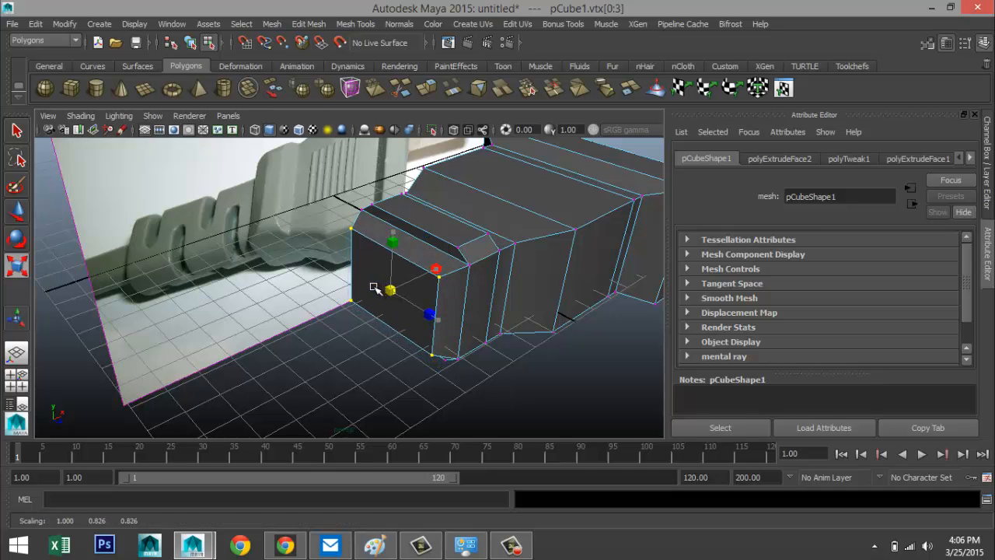
left_click_drag(435, 328, 404, 340, "alt")
scroll(401, 357, "down", 4)
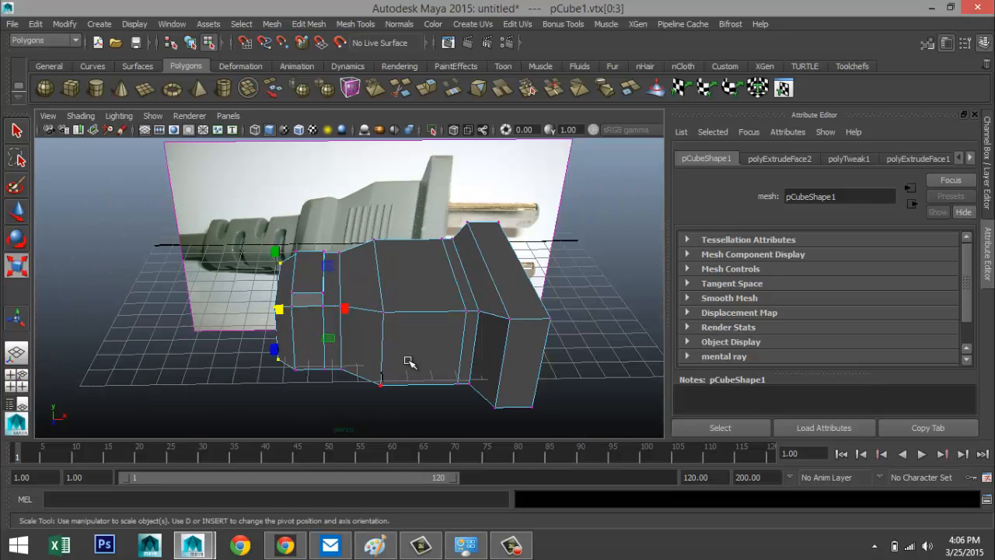
scroll(408, 361, "up", 3)
left_click_drag(418, 350, 415, 360, "alt")
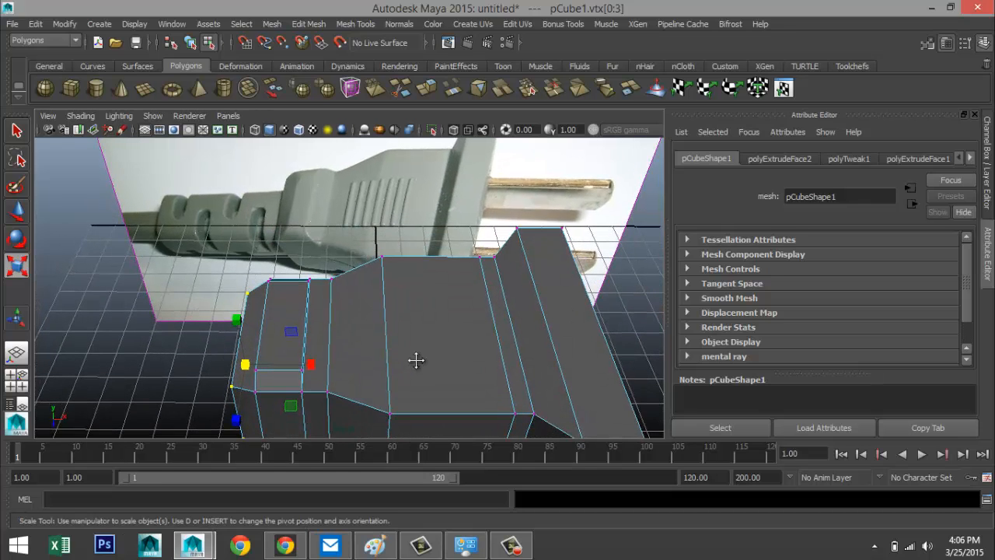
middle_click_drag(415, 360, 424, 347, "alt")
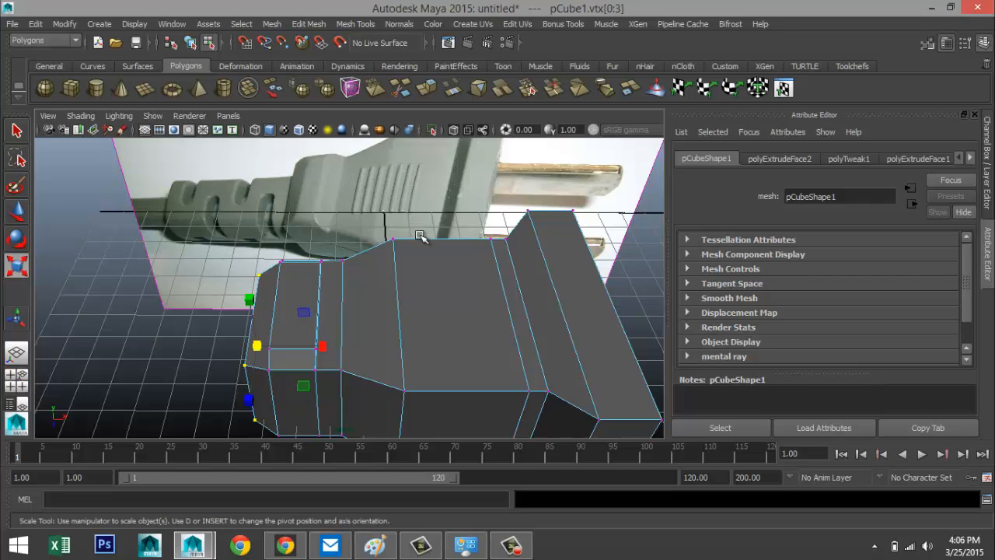
scroll(420, 237, "down", 4)
scroll(420, 262, "up", 3)
mouse_move(423, 278)
left_mouse_down("alt")
mouse_move(415, 249)
mouse_move(413, 281)
left_mouse_up("alt")
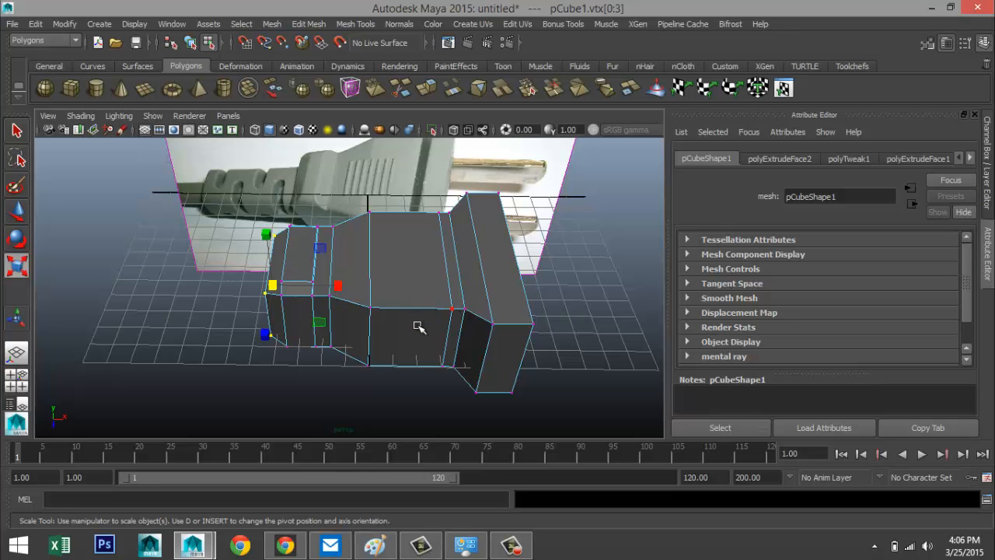
mouse_move(399, 346)
left_mouse_down("alt")
mouse_move(400, 316)
mouse_move(396, 347)
left_mouse_up("alt")
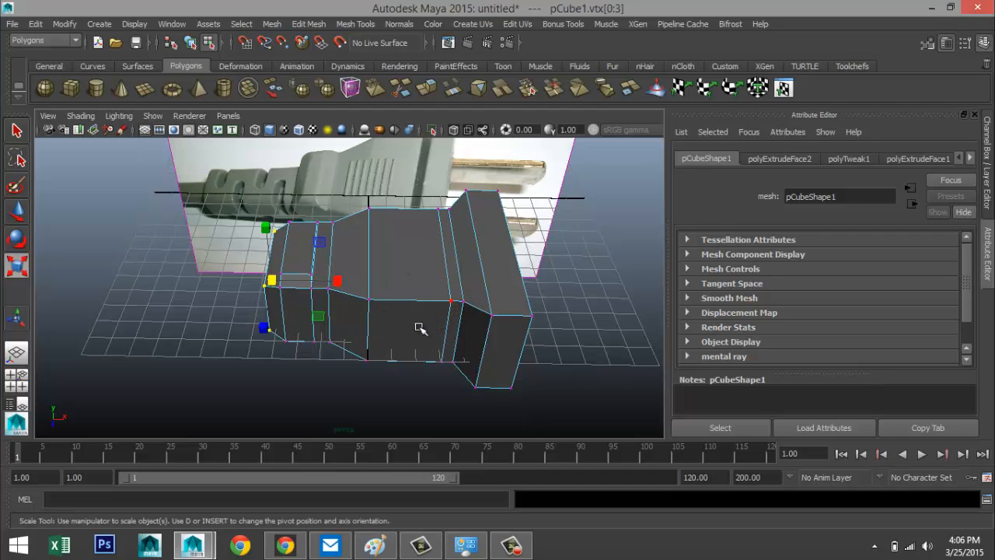
- Select the whole plug in object mode, preview it with smooth mesh display, and return it to the unsmoothed display
right_click_drag(478, 284, 534, 232)
left_click(492, 274)
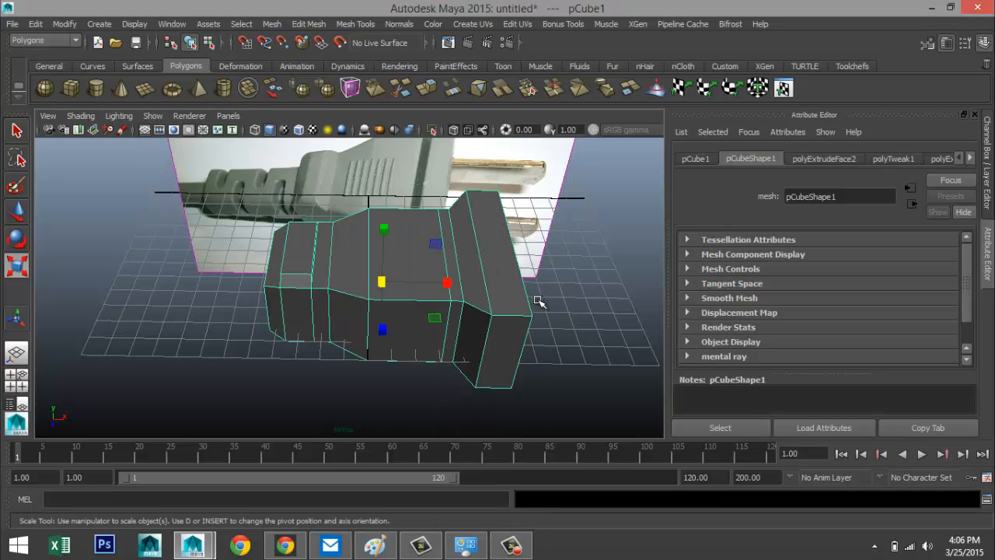
key("3")
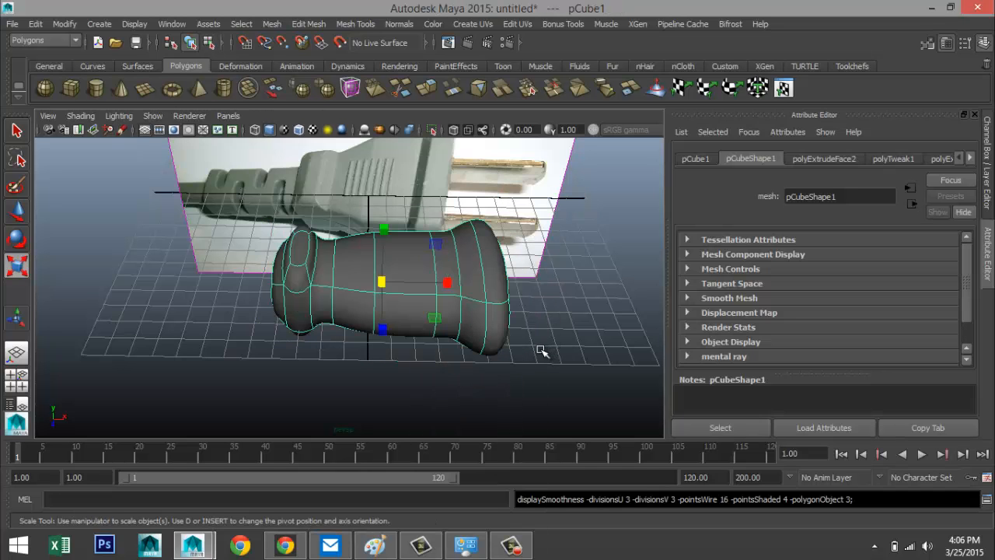
key("1")
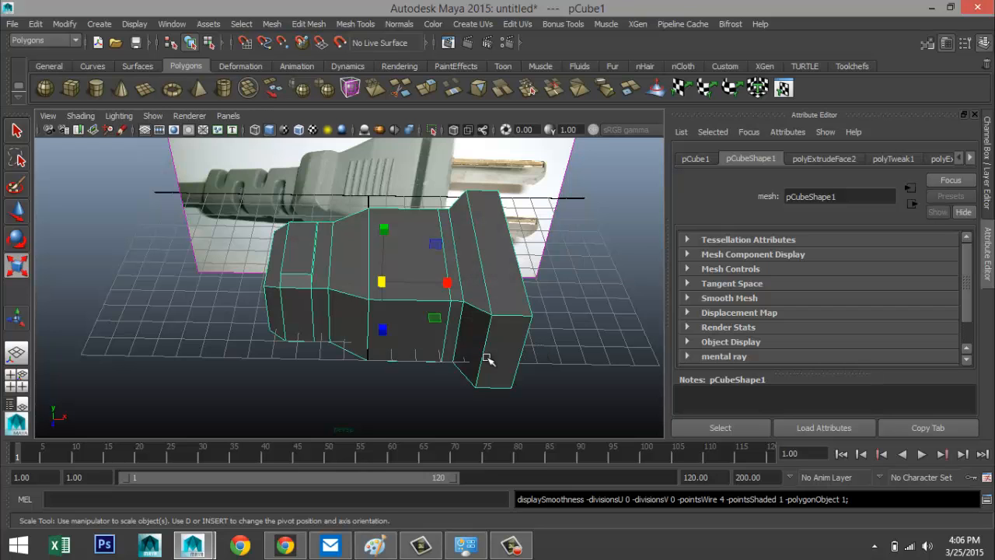
- Insert 6 evenly spaced edge loops around the plug's main body with the Insert Edge Loop Tool in multiple-loop mode
mouse_move(457, 351)
left_mouse_down("alt")
mouse_move(493, 344)
mouse_move(450, 349)
mouse_move(457, 355)
left_mouse_up("alt")
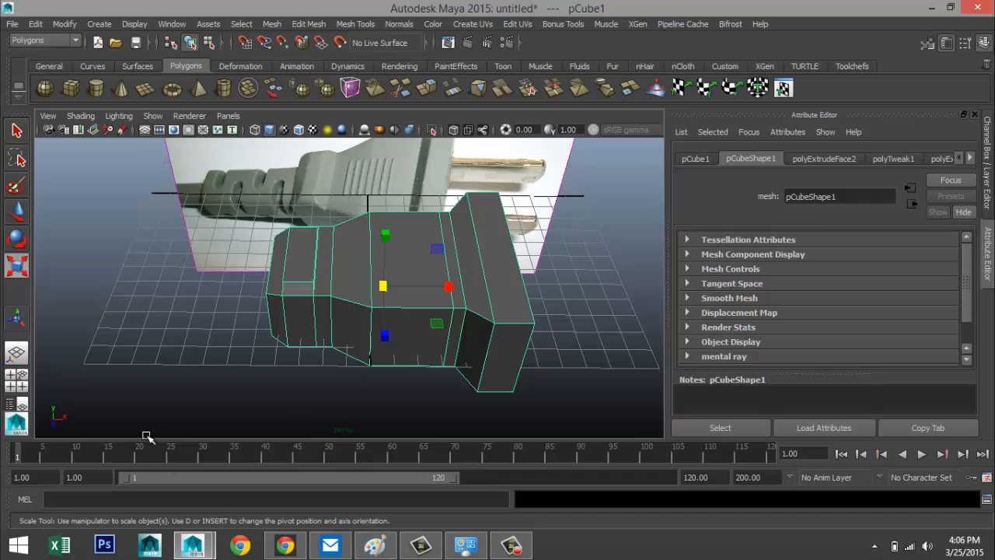
left_click(310, 24)
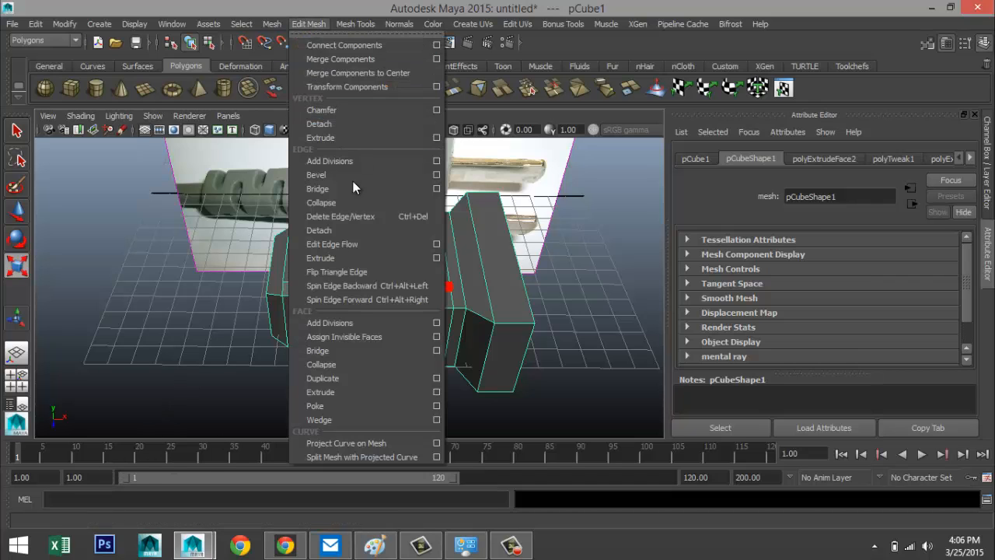
mouse_move(359, 24)
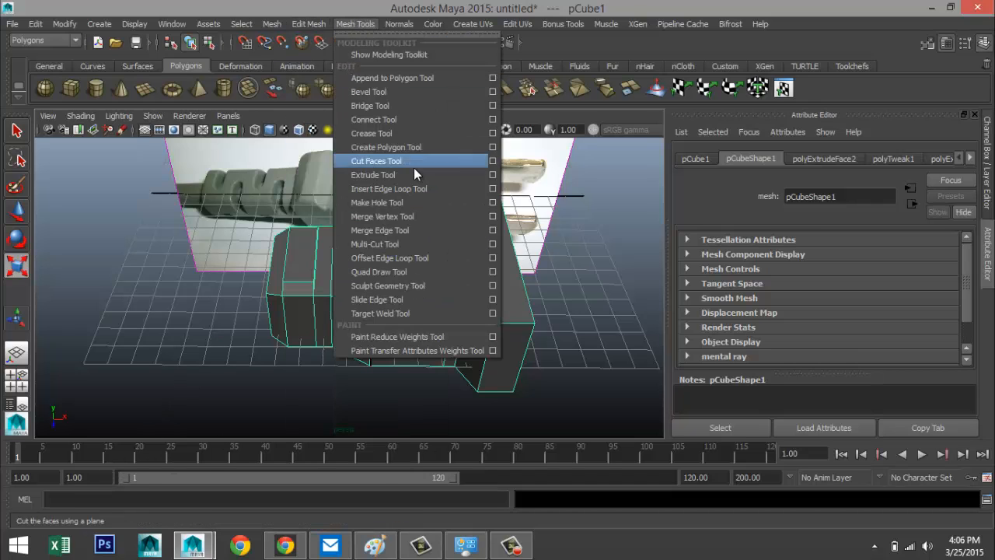
left_click(492, 189)
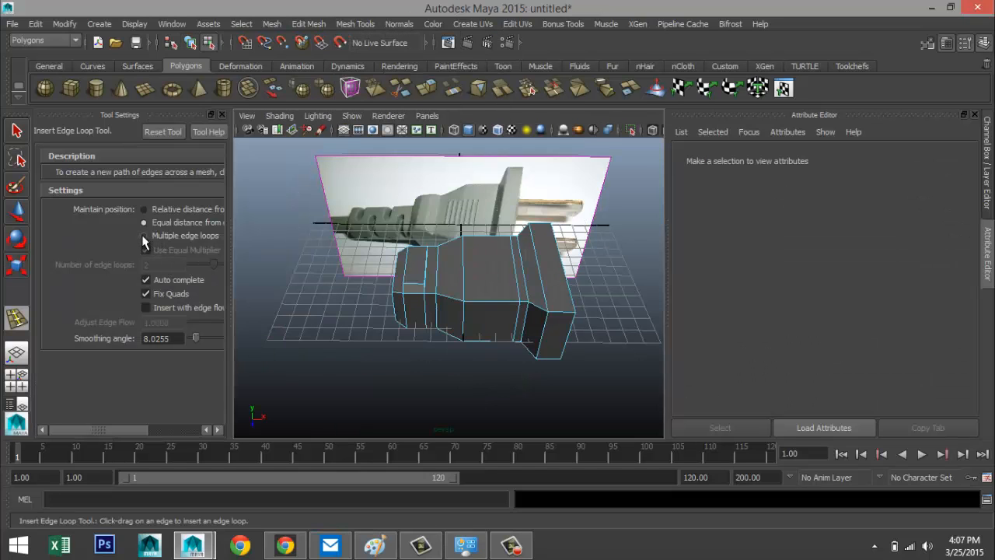
left_click(144, 236)
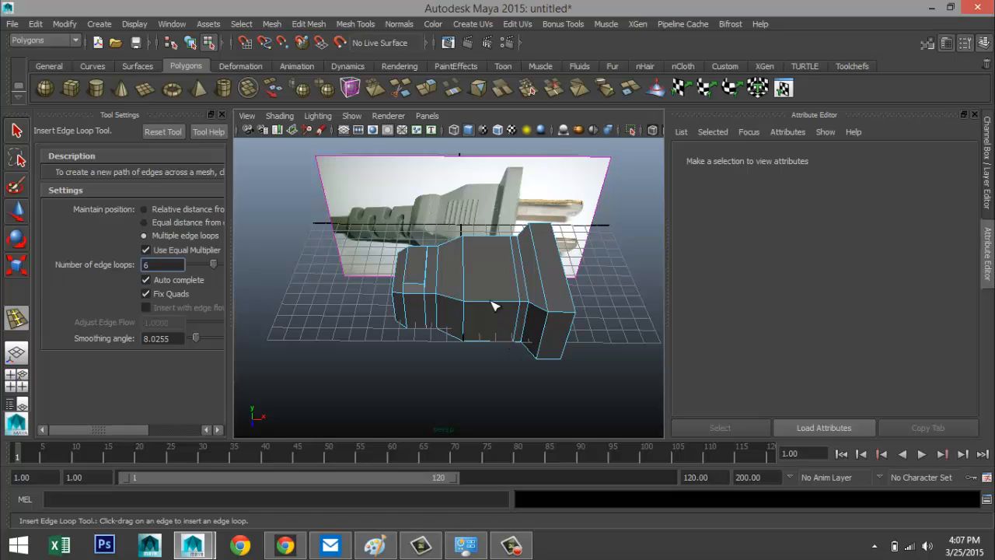
left_click_drag(493, 305, 493, 305)
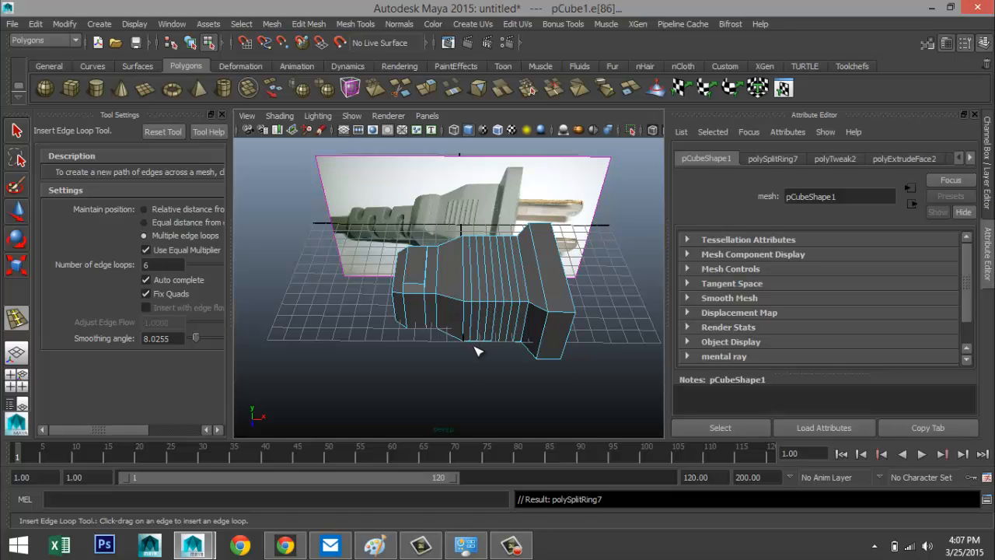
key("q")
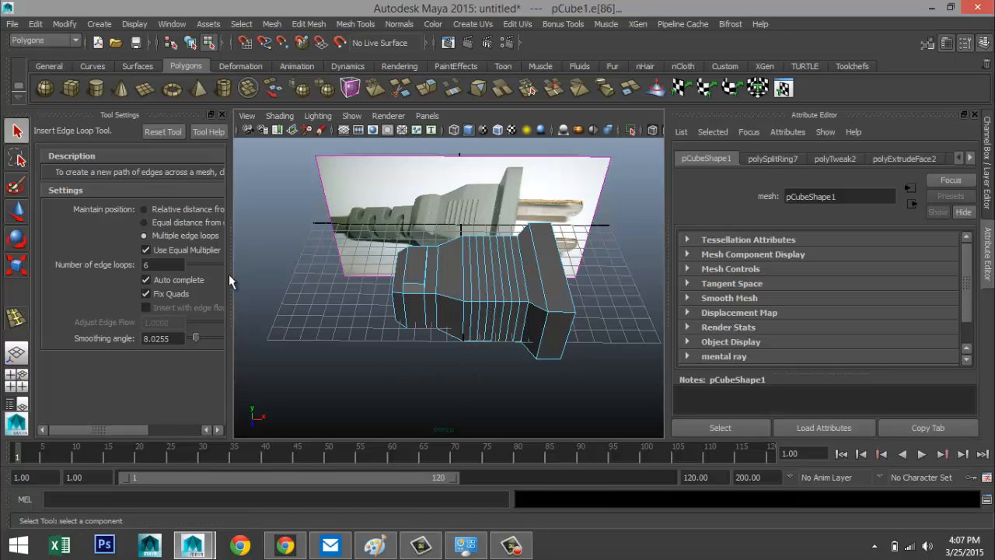
- Insert 2 evenly spaced edge loops running lengthwise along the plug, dividing its top and bottom across the width
scroll(503, 342, "up", 5)
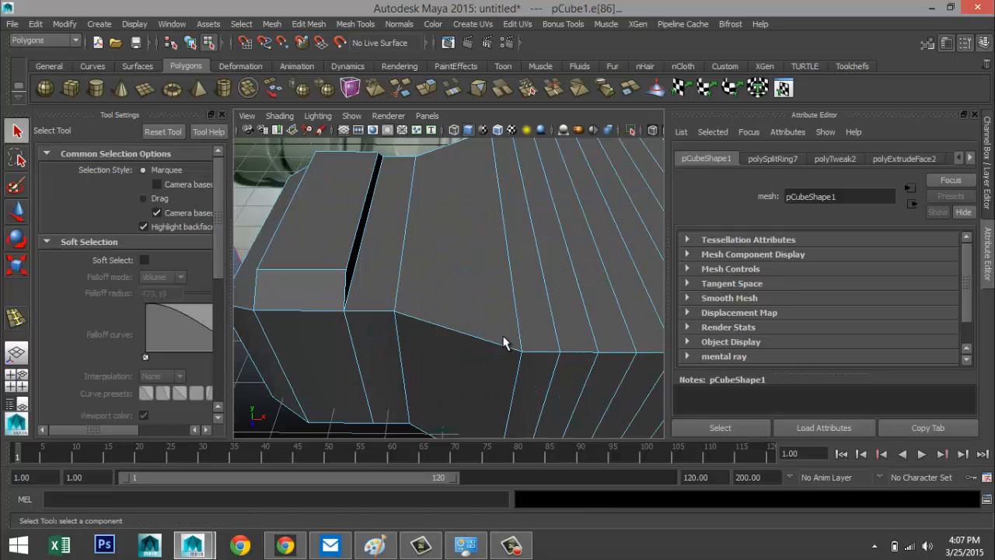
scroll(347, 298, "down", 8)
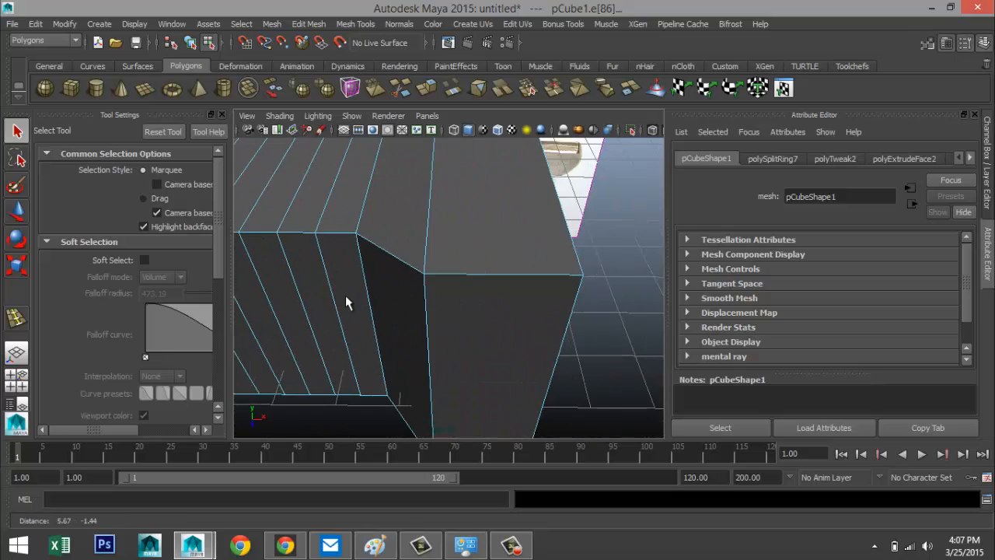
left_click_drag(348, 303, 239, 150, "alt")
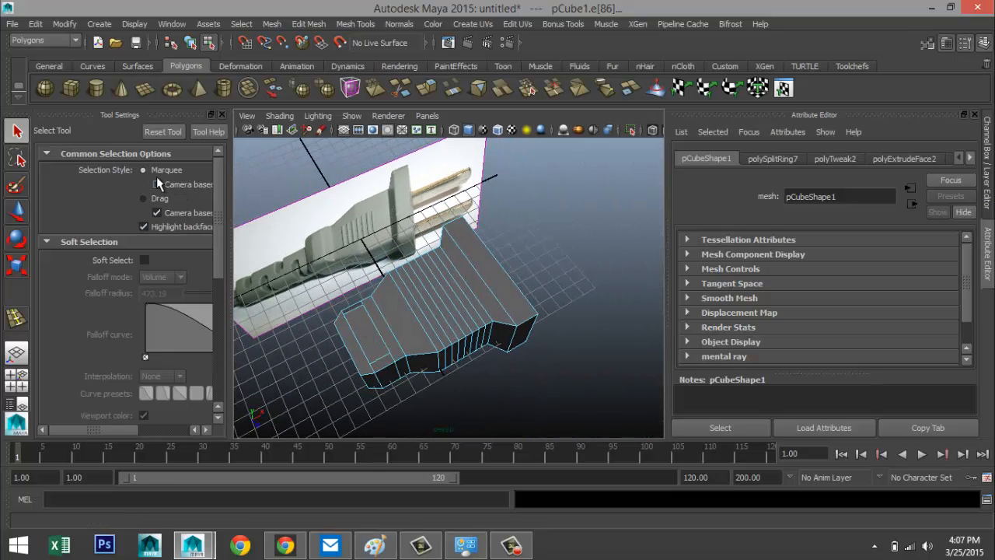
left_click(342, 24)
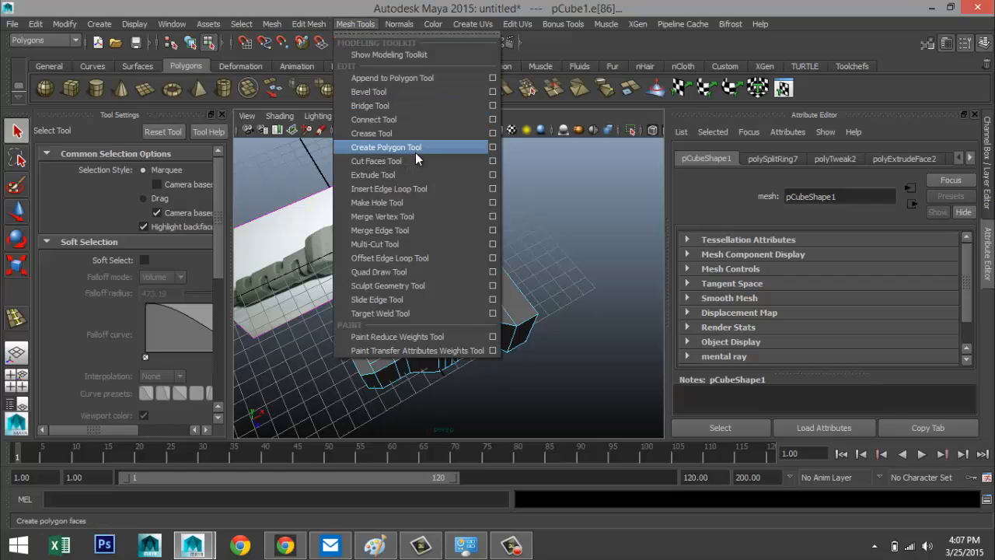
left_click(491, 189)
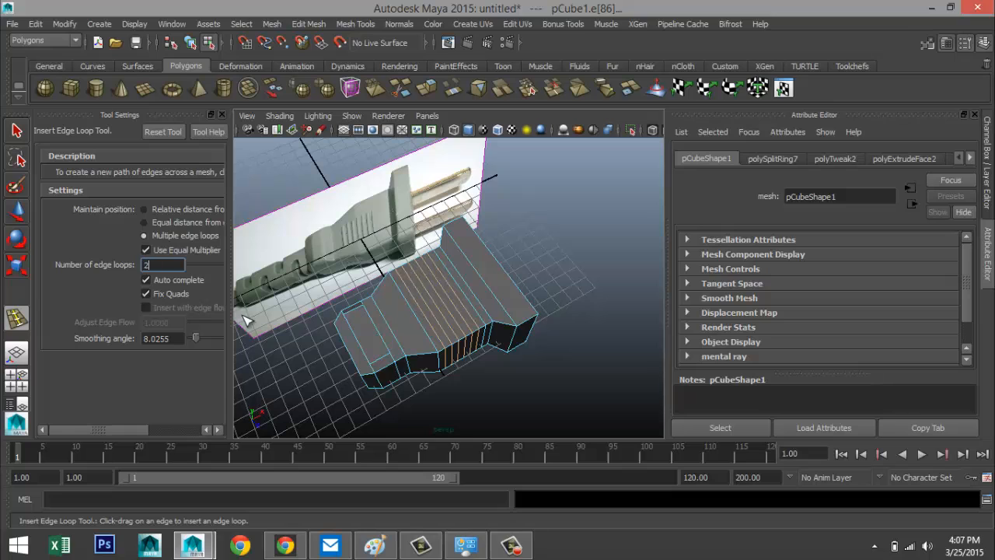
left_click(220, 114)
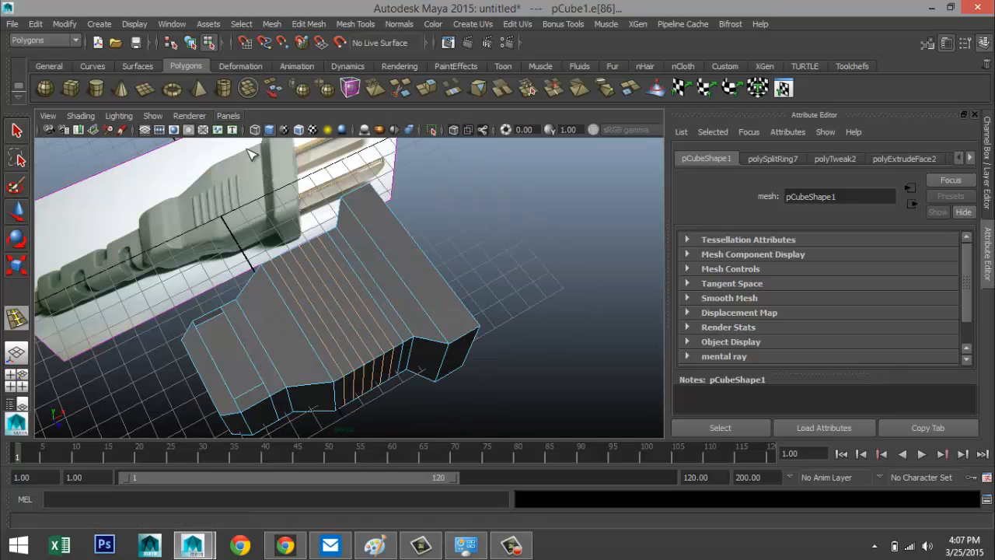
left_click(426, 257)
mouse_move(399, 340)
left_mouse_down("alt")
mouse_move(468, 328)
mouse_move(484, 337)
mouse_move(477, 326)
mouse_move(533, 342)
mouse_move(402, 334)
left_mouse_up("alt")
key("r")
left_click(527, 365)
middle_click_drag(402, 334, 484, 363, "alt")
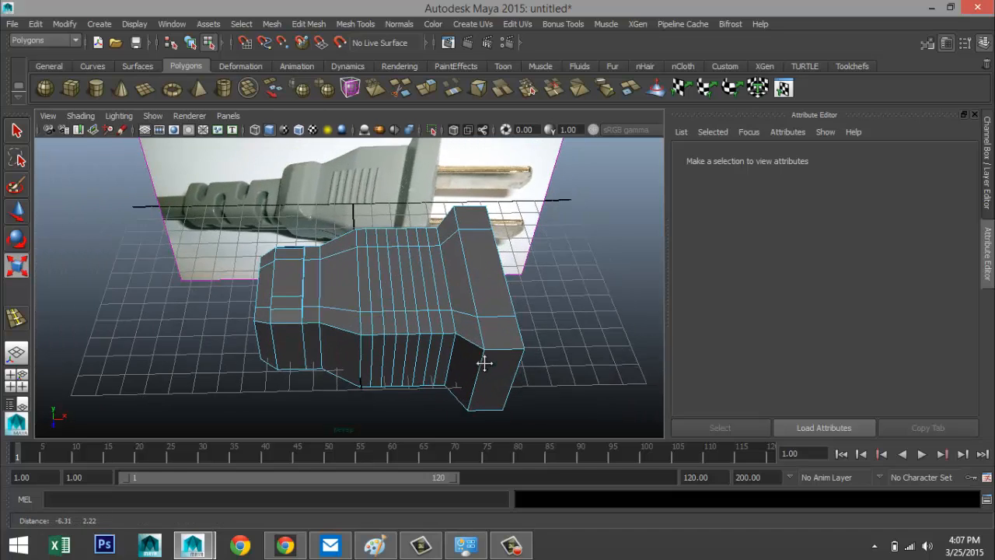
- Extrude every other central strip face on the main body's top and bottom, and scale the extrusions outward along Y to form raised grip ribs
scroll(466, 359, "up", 3)
scroll(415, 348, "up", 2)
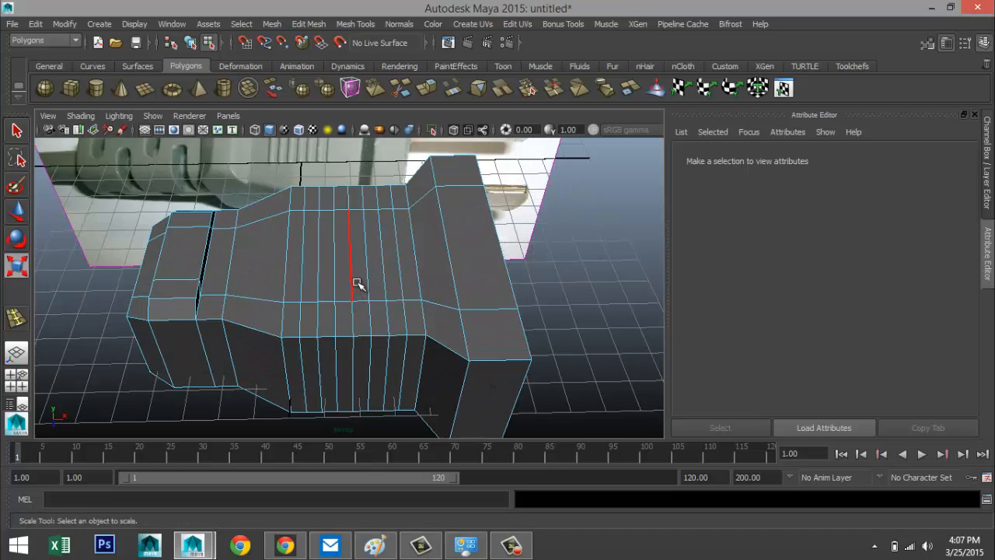
right_click_drag(356, 283, 356, 303)
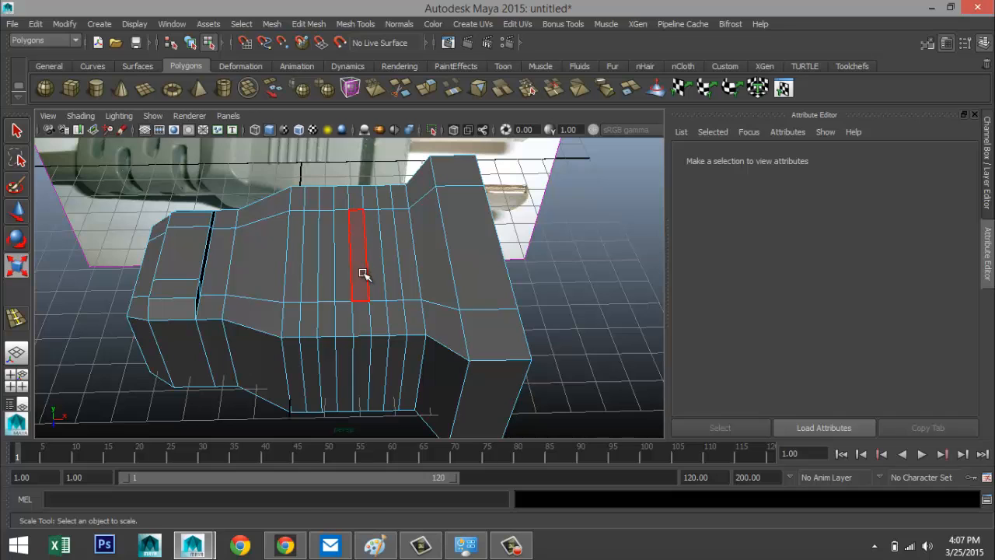
left_click(356, 273)
left_click(328, 282, "shift")
left_click(298, 282, "shift")
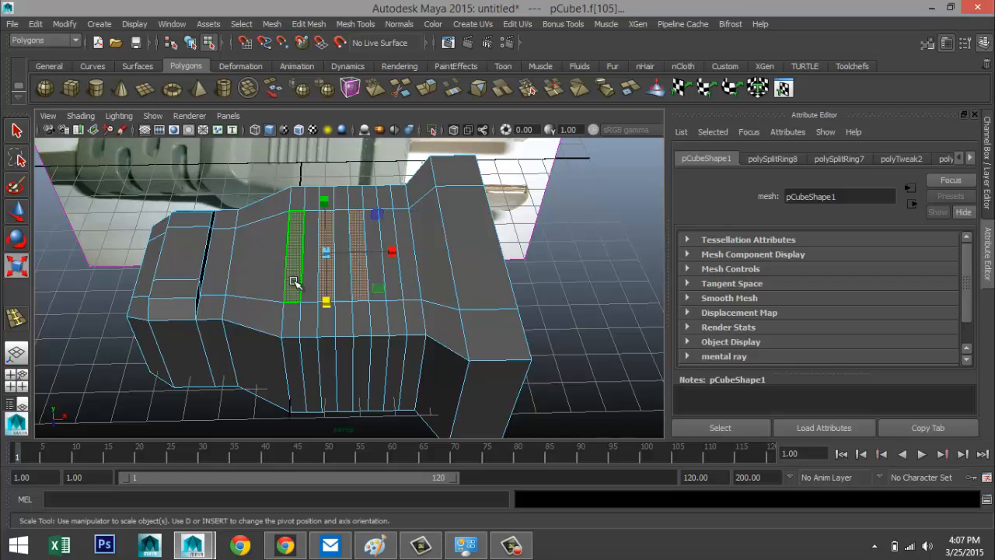
left_click_drag(366, 365, 370, 303, "alt")
left_click(304, 194, "shift")
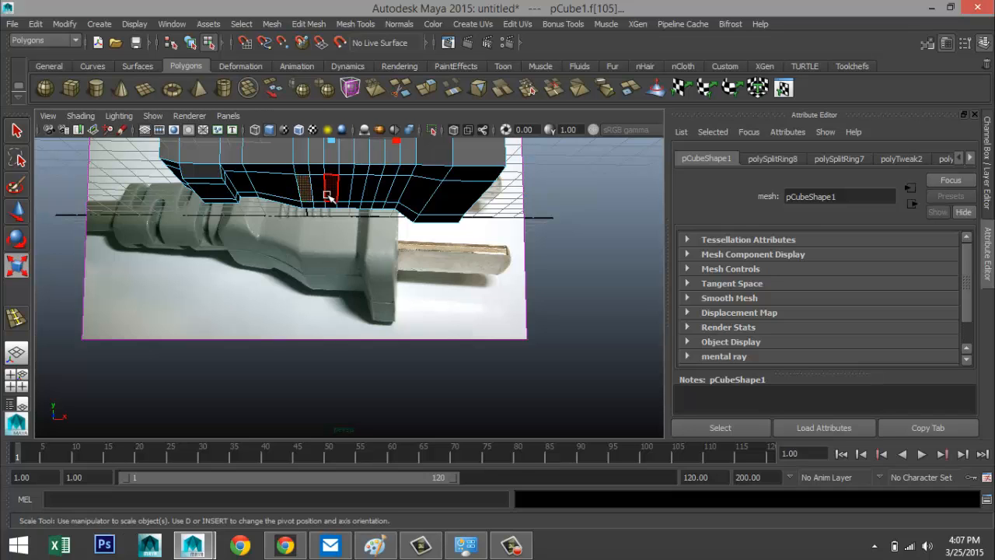
left_click(330, 195, "shift")
left_click(356, 196, "shift")
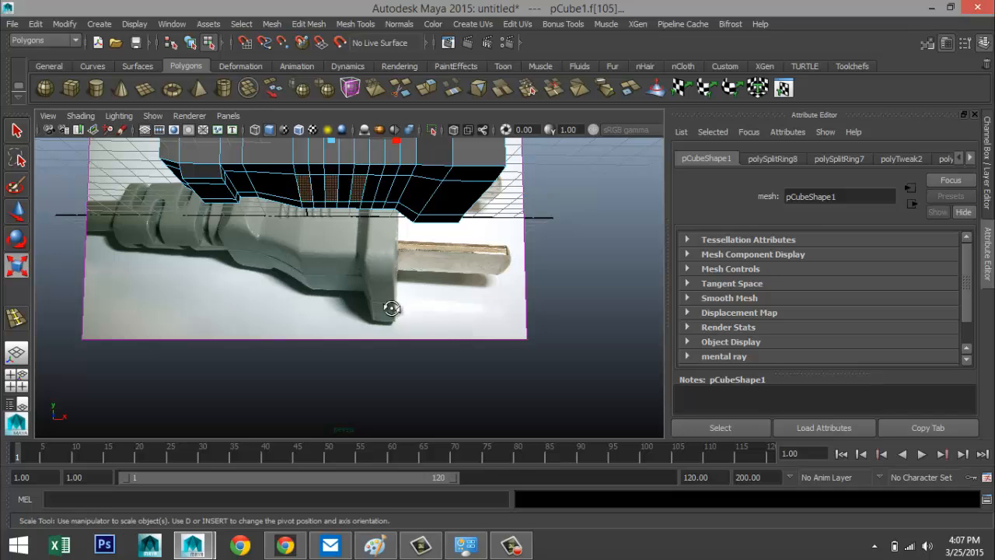
left_click_drag(392, 308, 341, 58, "alt")
left_click(406, 263, "shift")
key("r")
left_click(297, 24)
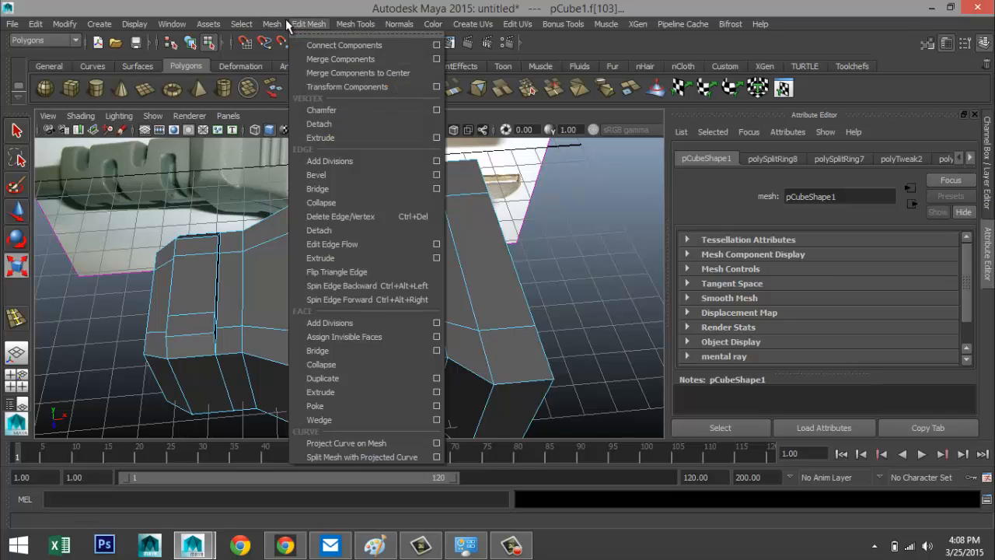
left_click(335, 391)
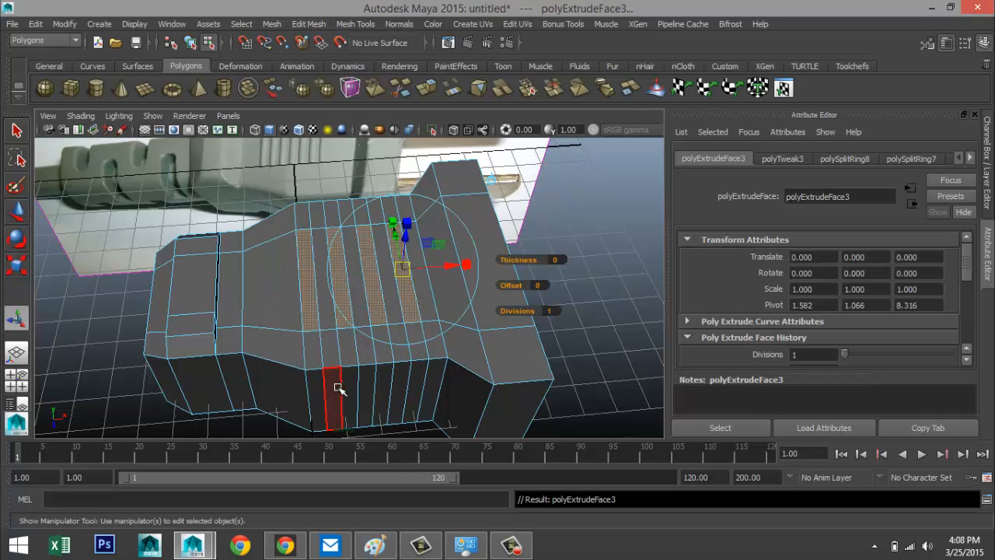
left_click_drag(456, 333, 497, 315, "alt")
key("r")
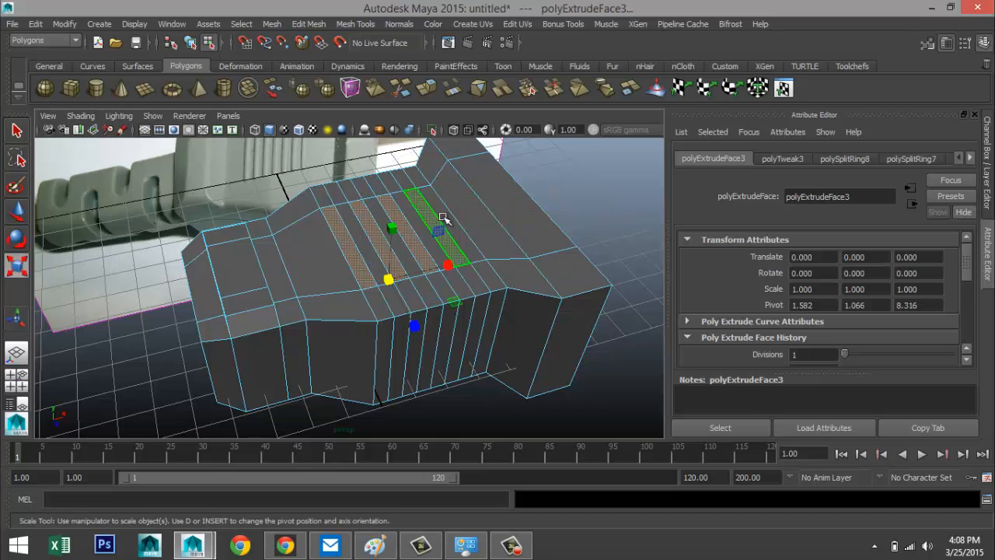
left_click_drag(395, 230, 397, 223)
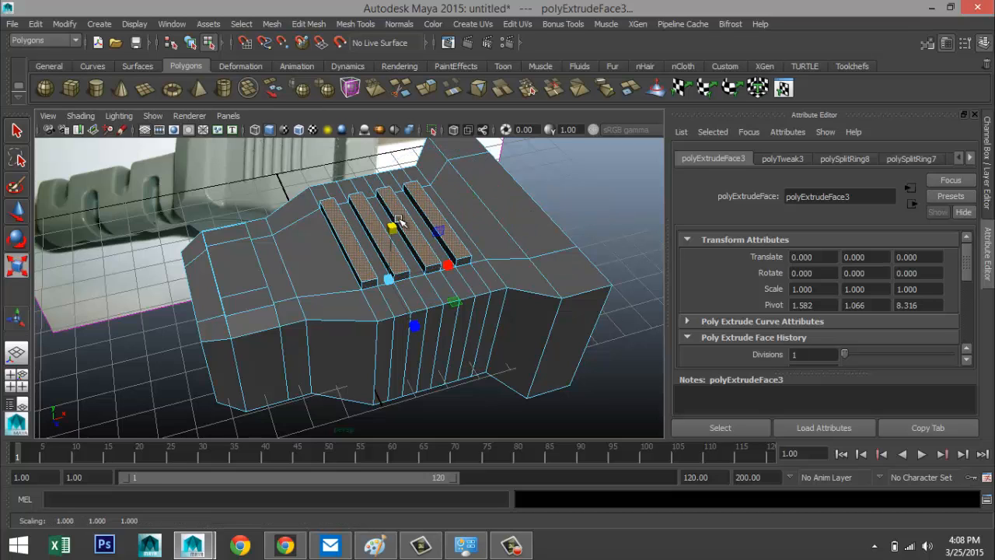
left_click_drag(392, 359, 366, 339, "alt")
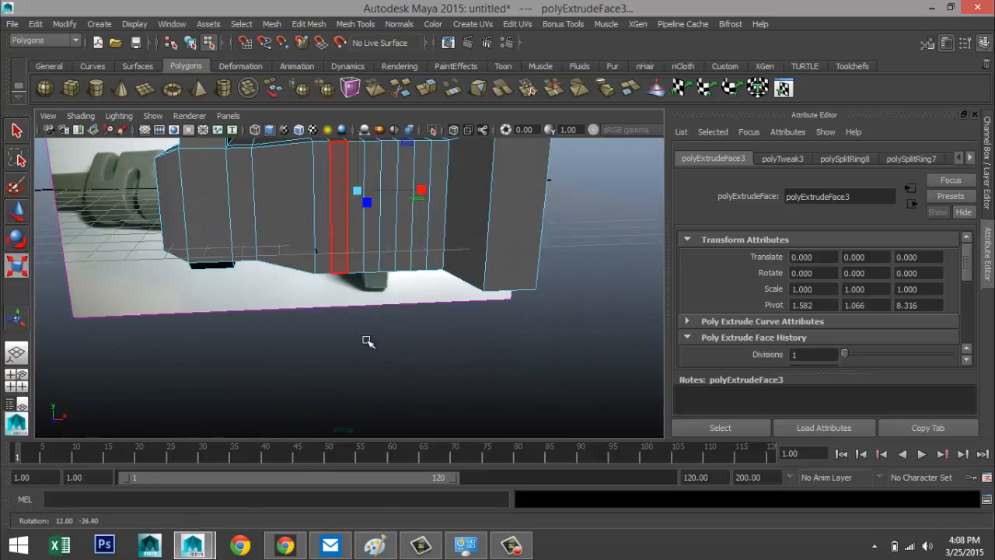
left_click(384, 346)
- Insert 4 evenly spaced edge loops across the height of the plug's sides with the Insert Edge Loop Tool in multiple-loop mode
left_click_drag(298, 334, 364, 364, "alt")
middle_click_drag(364, 365, 368, 374, "alt")
left_click_drag(368, 374, 389, 366, "alt")
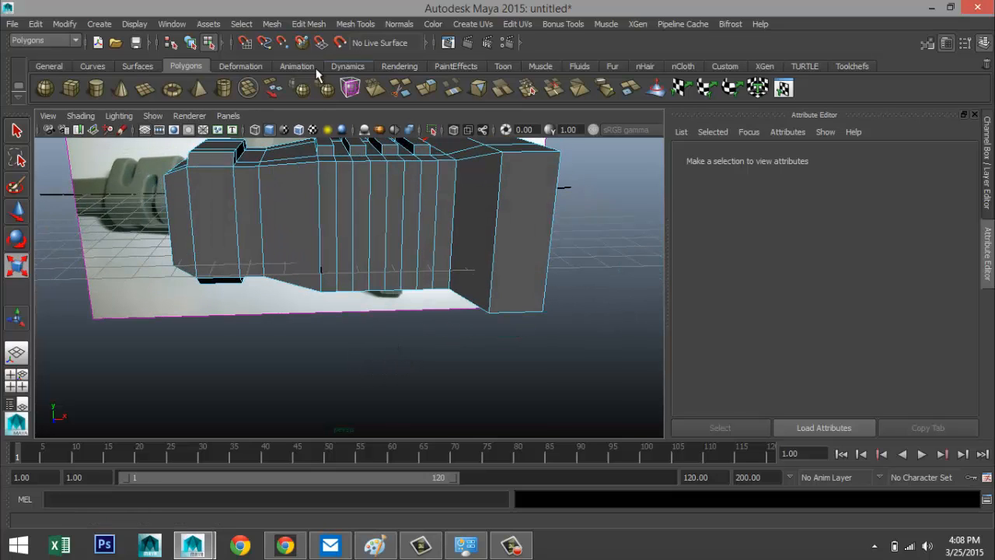
left_click(309, 24)
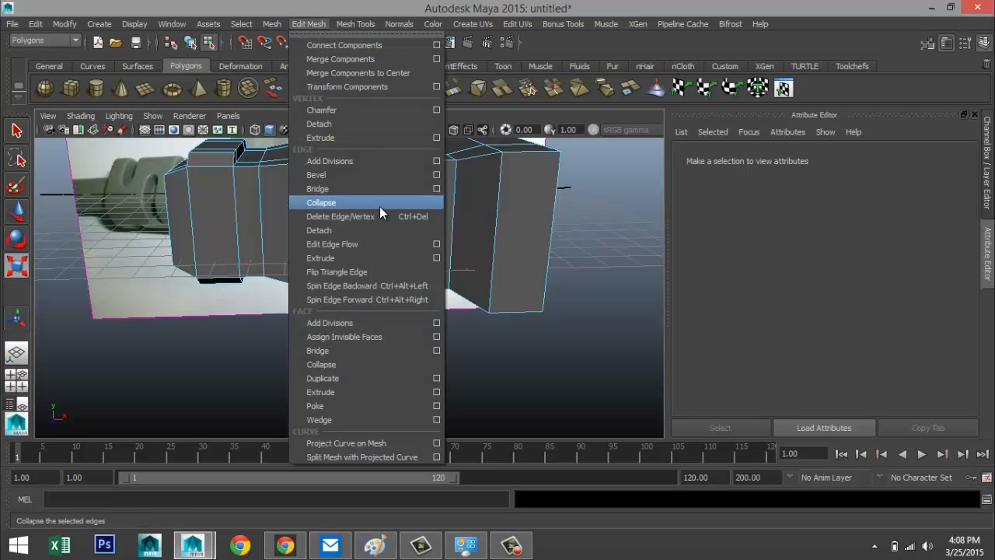
mouse_move(358, 23)
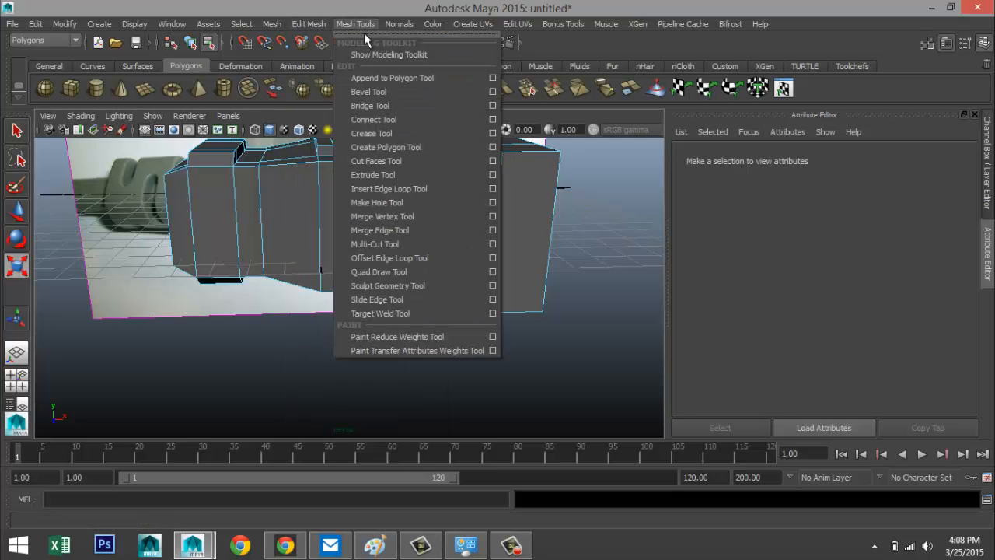
left_click(492, 189)
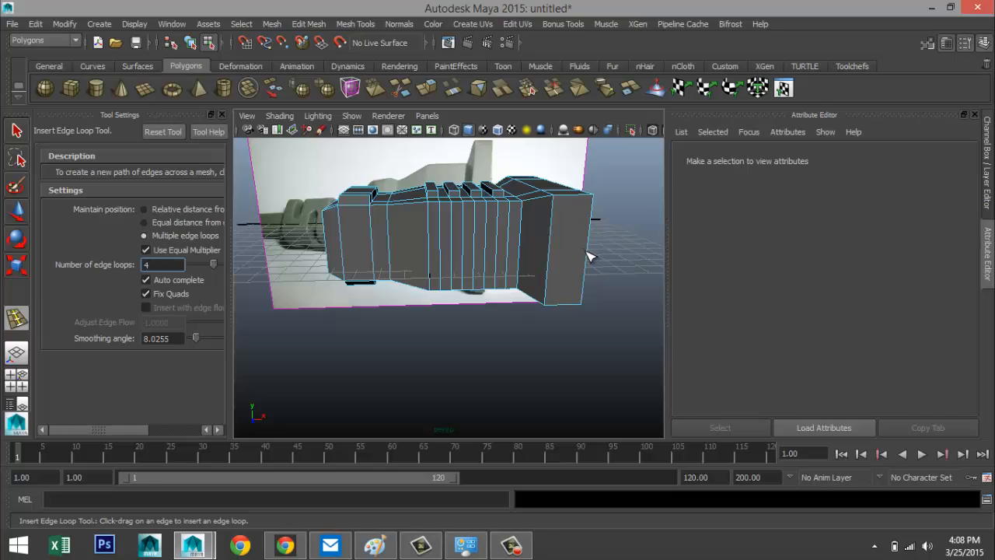
left_click_drag(588, 256, 588, 251)
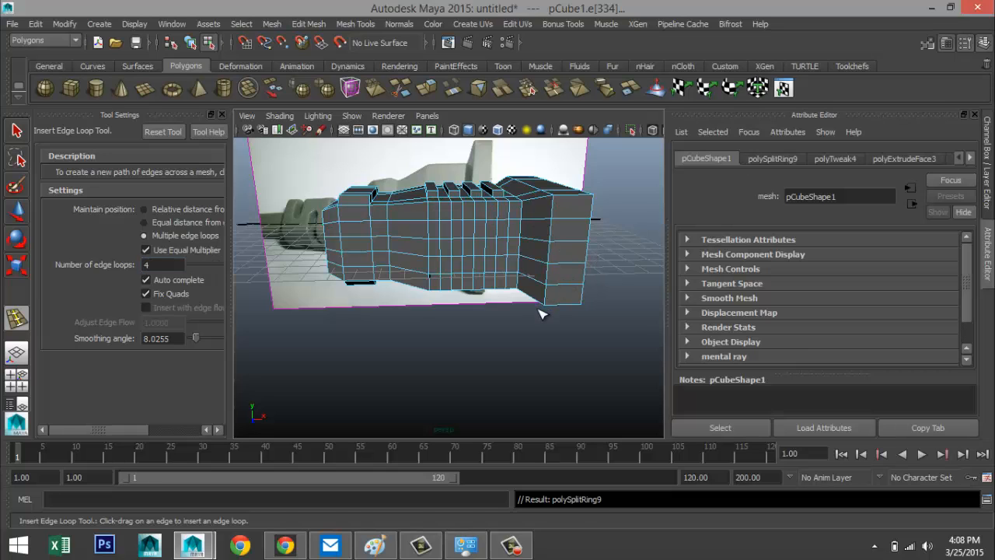
- Scale the four inserted edge loops together along Y into a narrow band at the plug's mid-height and close the tool settings
key("r")
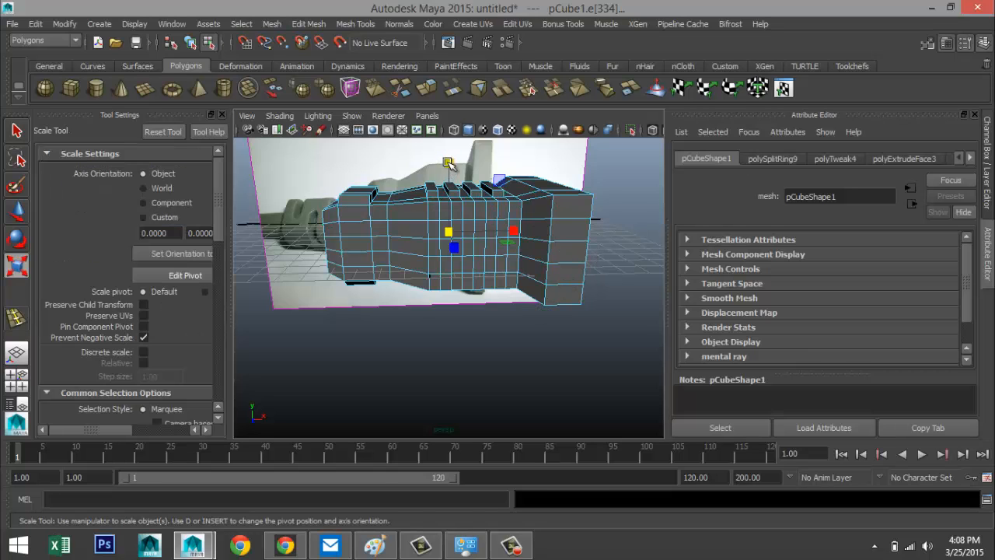
left_click_drag(449, 164, 458, 227)
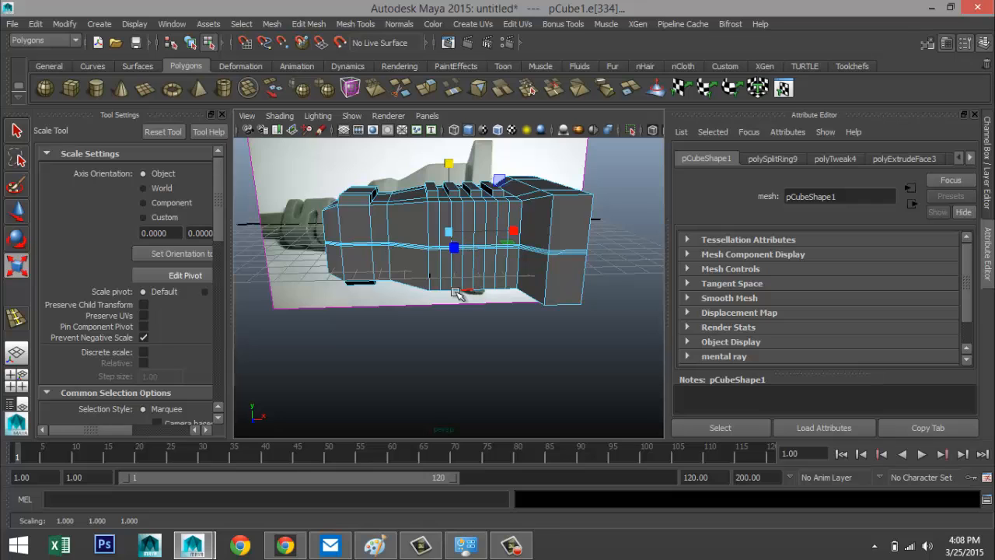
left_click(222, 116)
- Switch to face selection and select the middle face loop of the narrow band running around the whole plug
scroll(409, 280, "up", 3)
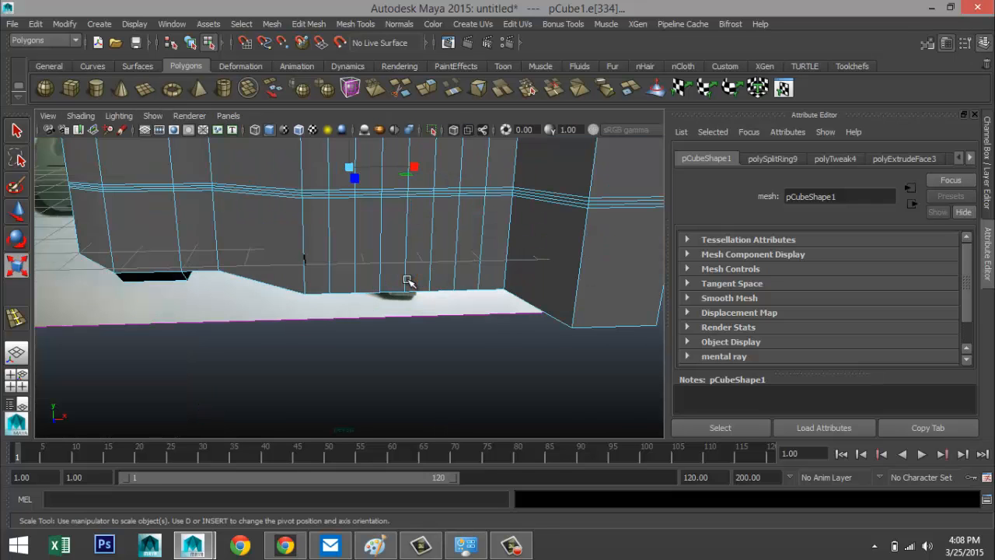
key("f")
scroll(428, 310, "up", 3)
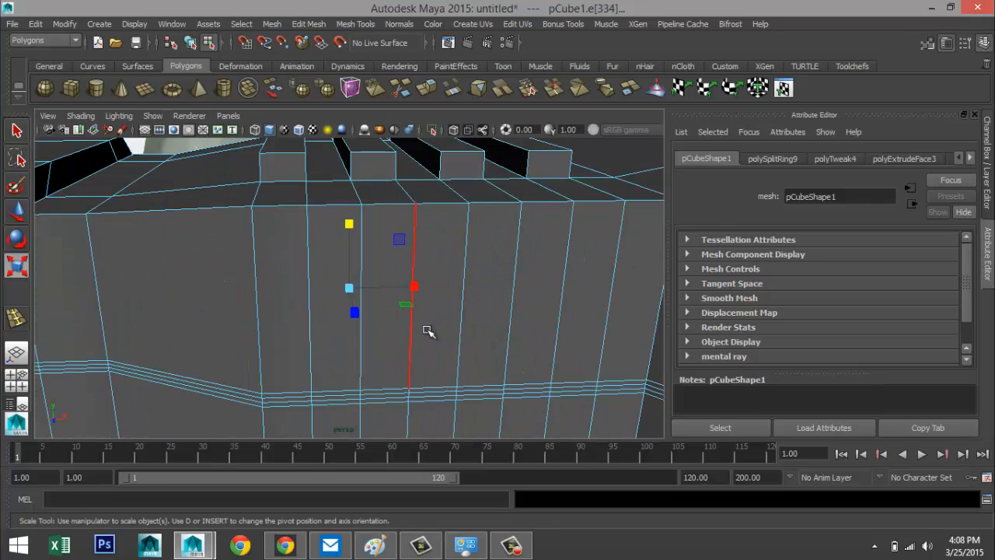
left_click_drag(428, 332, 273, 227, "alt")
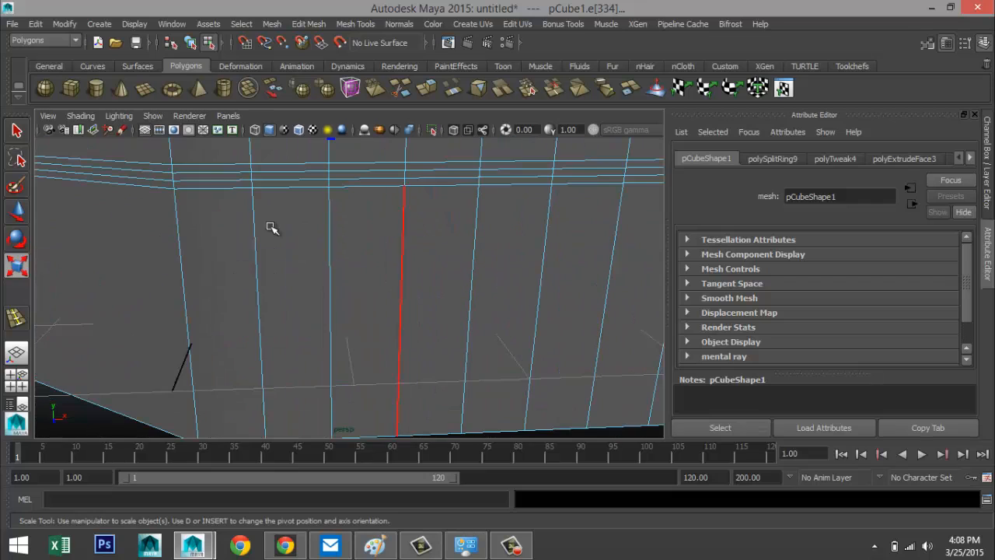
right_click(209, 177)
left_click(209, 210)
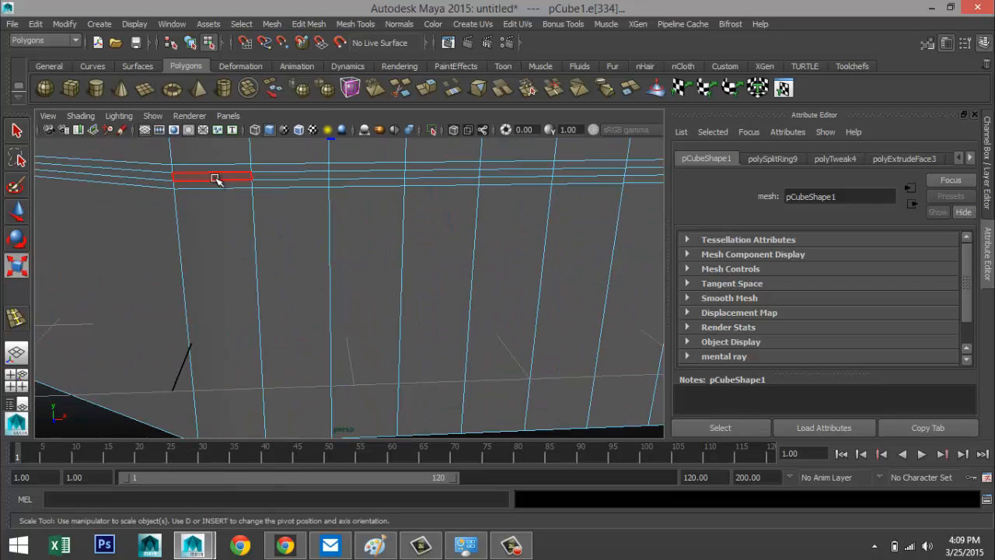
left_click(267, 175)
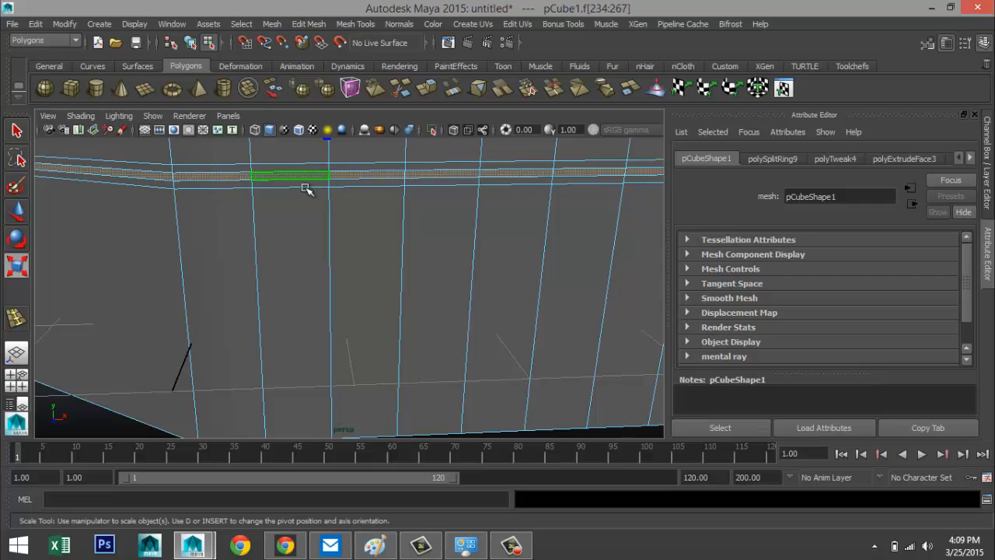
- Extrude the selected face loop and scale the extruded faces slightly inward to sink a seam groove around the plug
scroll(307, 222, "down", 3)
left_click(252, 290)
left_click(189, 302)
left_click_drag(189, 302, 333, 211, "alt")
left_click(305, 24)
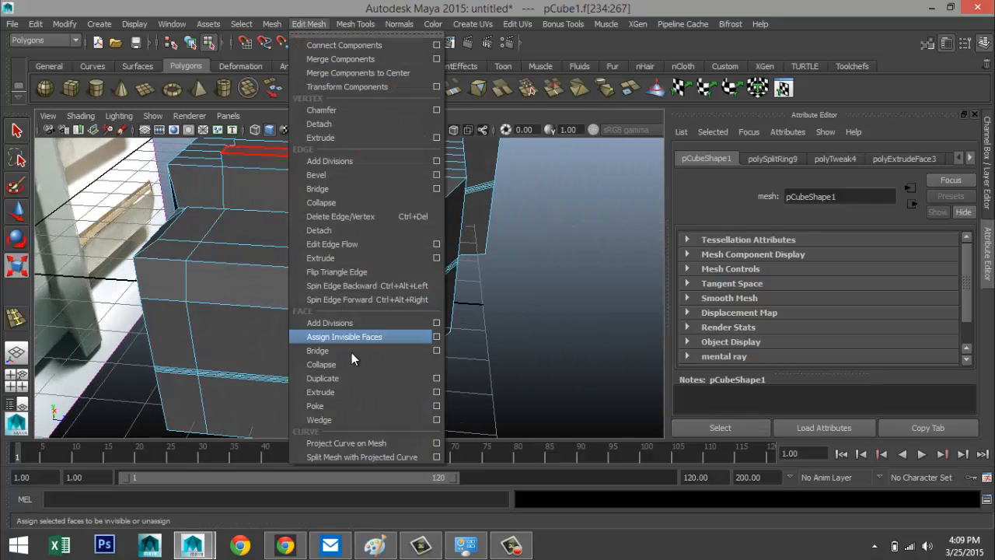
left_click(355, 392)
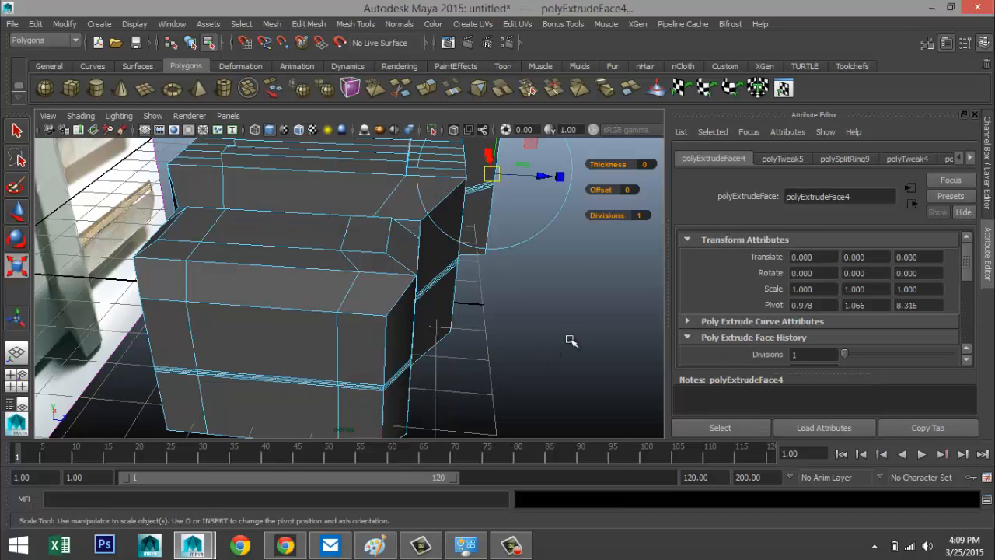
left_click_drag(536, 338, 405, 310, "alt")
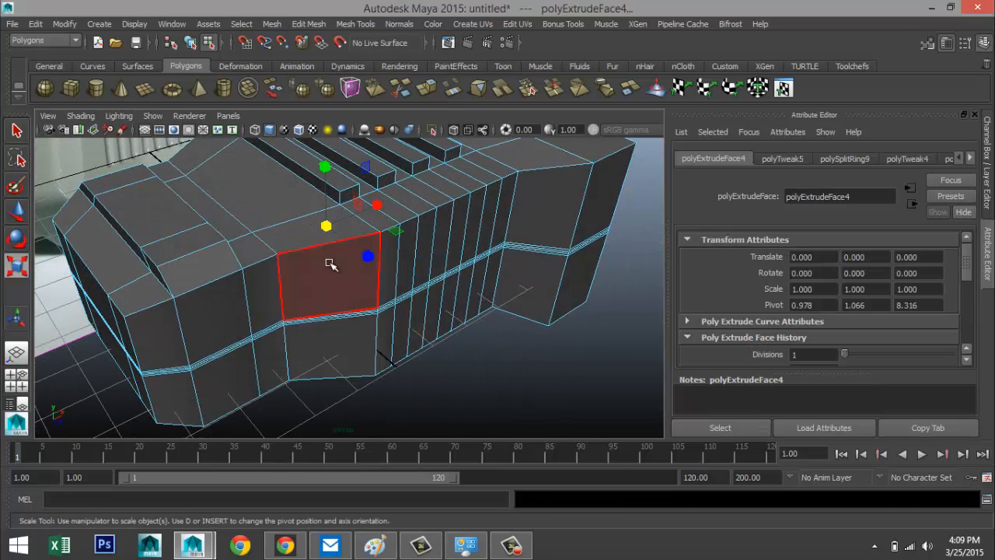
left_click_drag(328, 226, 326, 226)
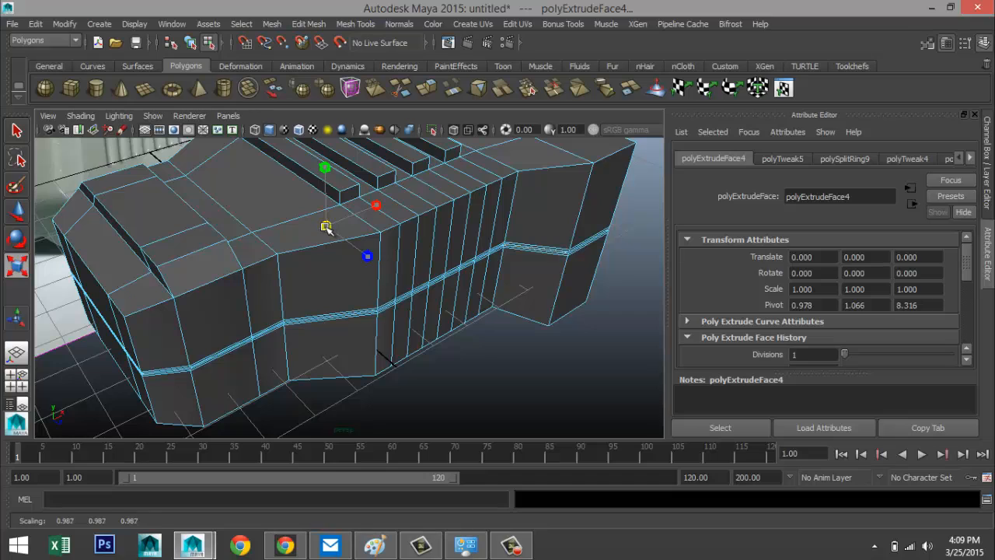
scroll(415, 340, "up", 8)
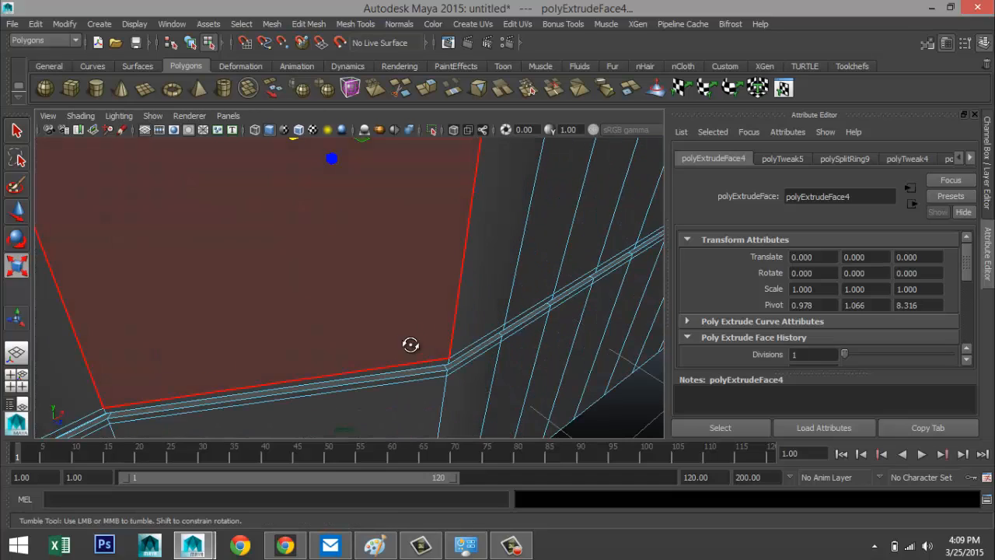
left_click_drag(411, 345, 471, 382, "alt")
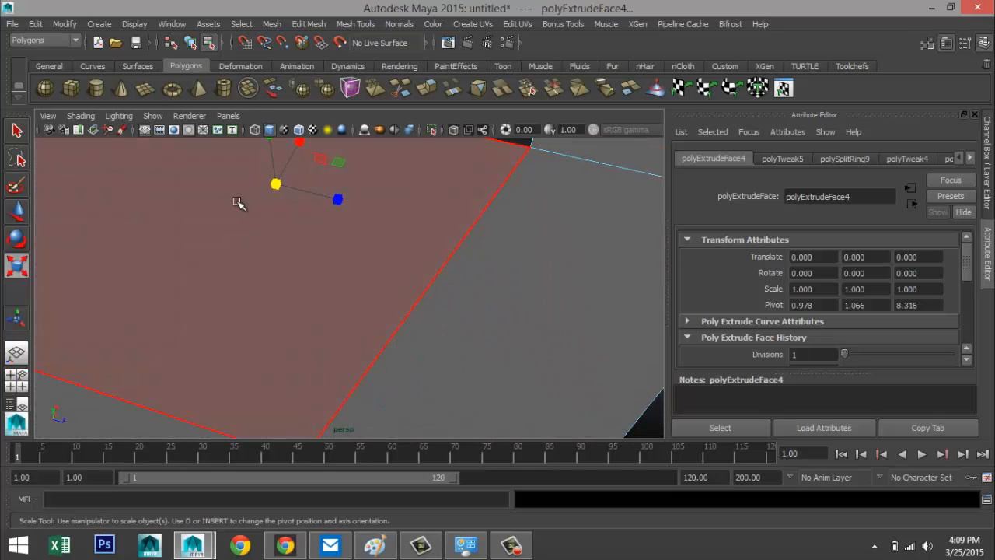
left_click_drag(274, 187, 276, 184)
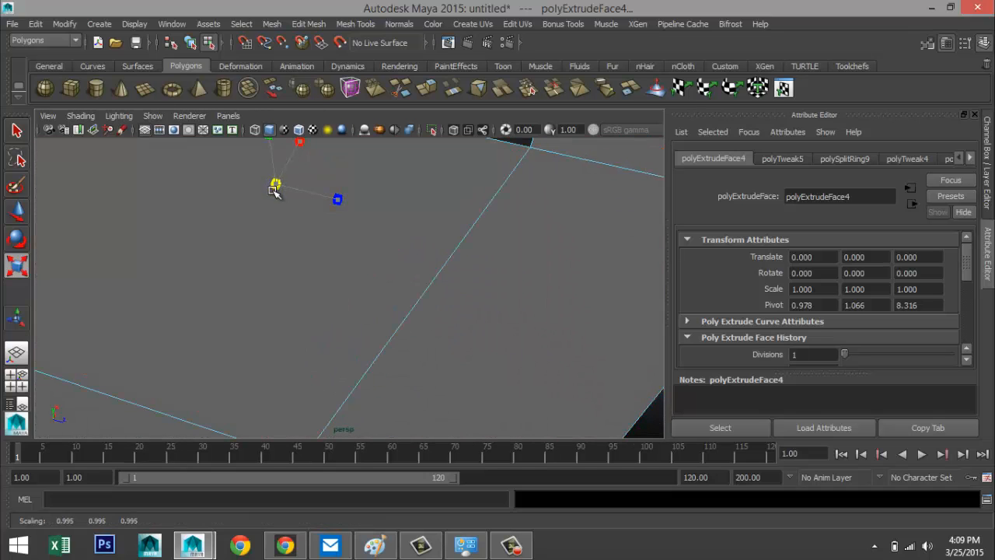
left_click_drag(369, 304, 349, 279, "alt")
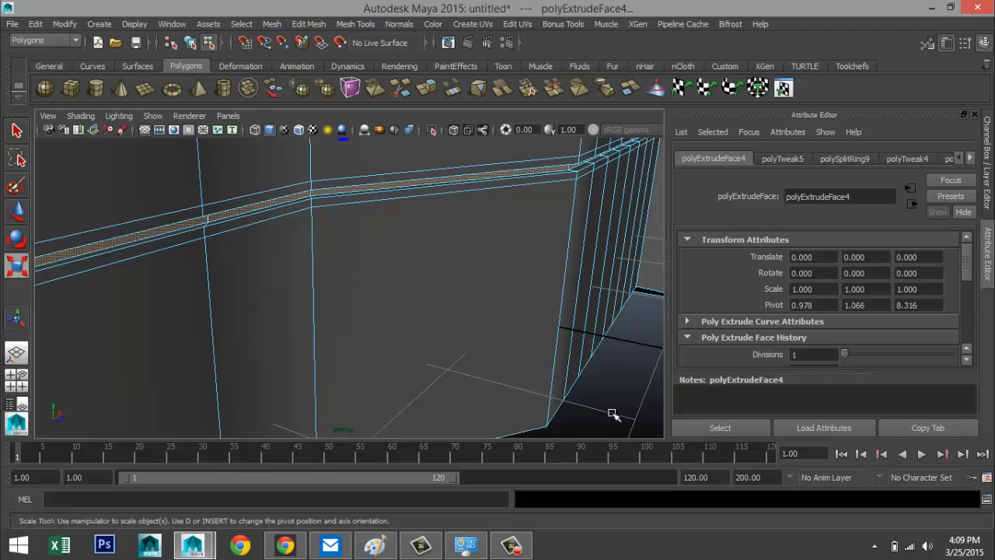
- Clear the selection and select only the three inner groove faces across the plug's flat prong end
left_click(573, 373)
left_click_drag(573, 373, 347, 324, "alt")
scroll(318, 323, "up", 3)
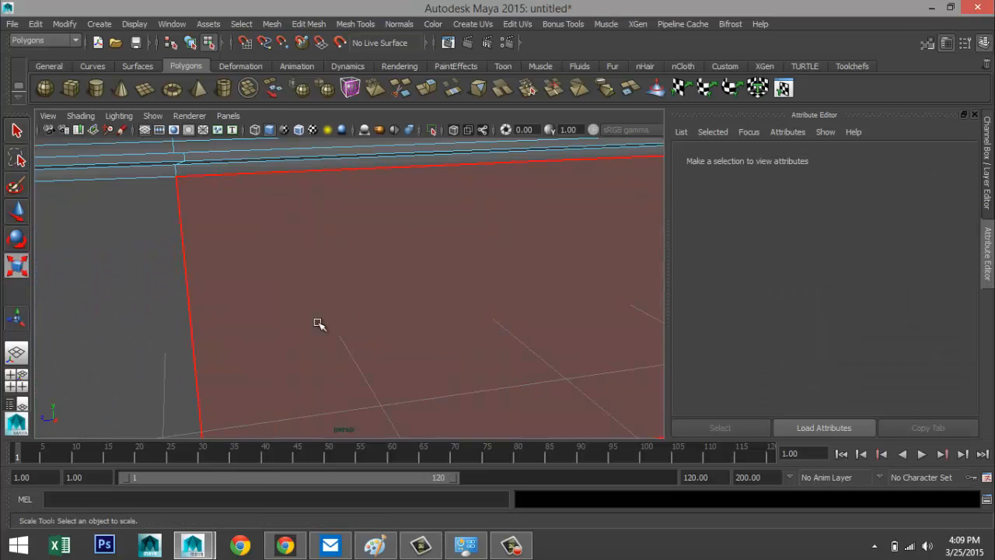
left_click_drag(193, 303, 226, 309, "alt")
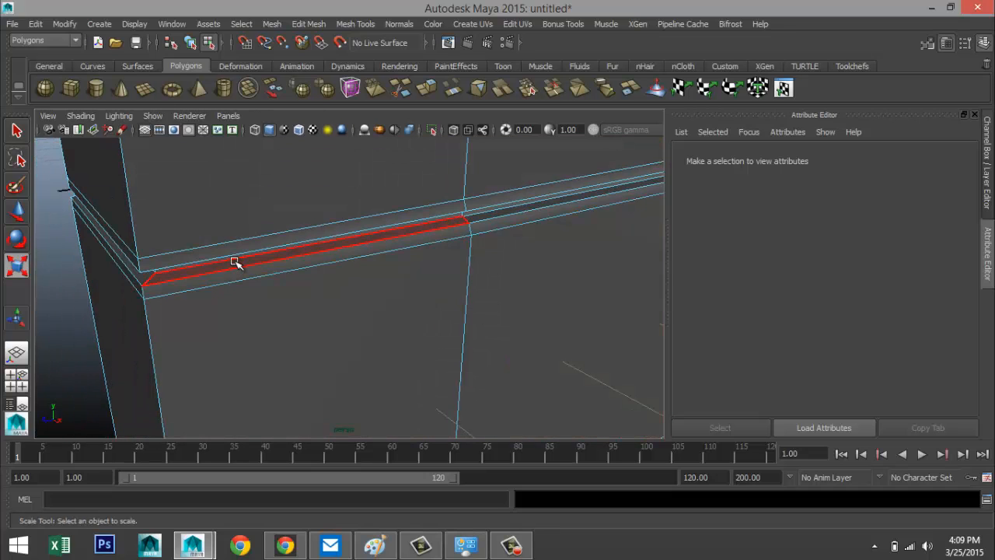
mouse_move(237, 261)
right_mouse_down()
mouse_move(239, 249)
mouse_move(240, 257)
right_mouse_up()
mouse_move(273, 335)
left_mouse_down("alt")
mouse_move(269, 345)
mouse_move(275, 315)
left_mouse_up("alt")
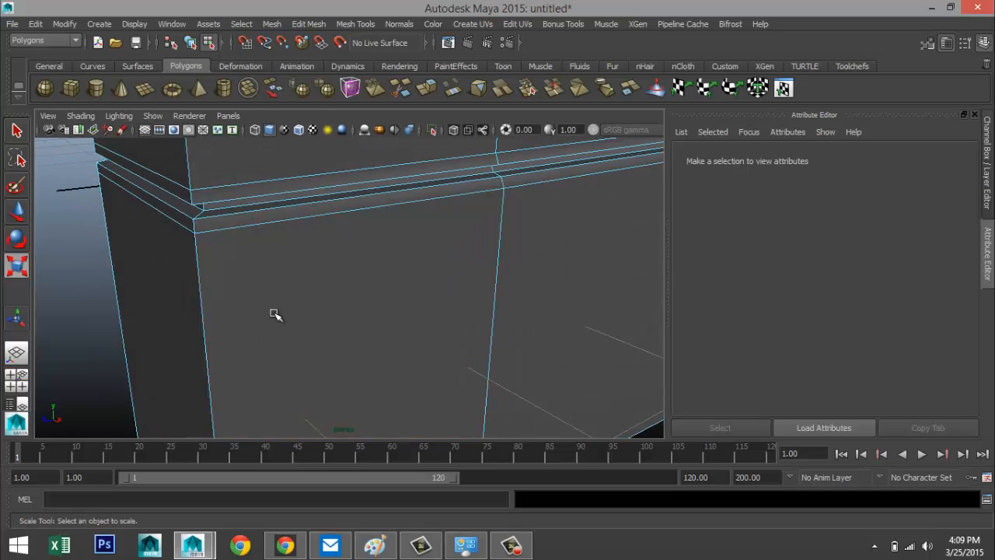
left_click(257, 202)
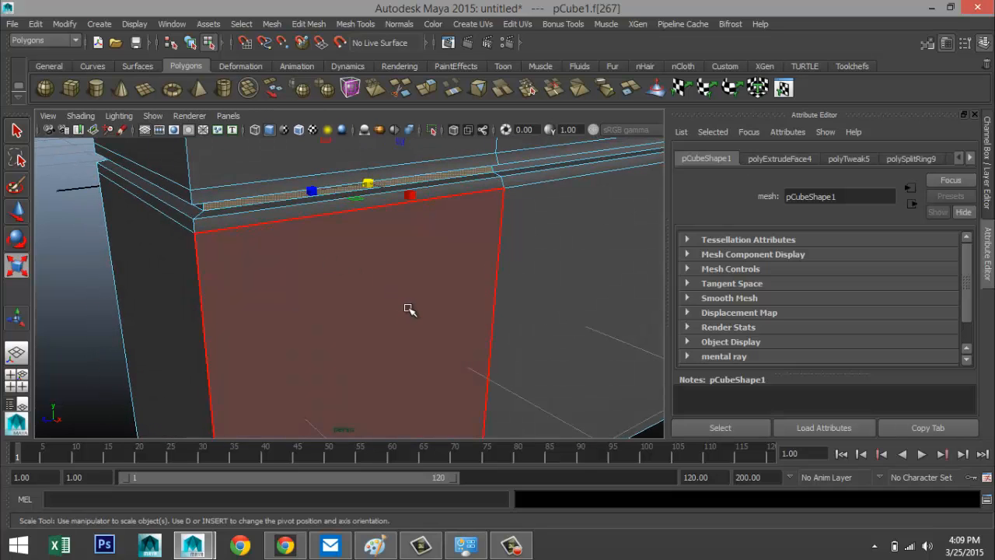
left_click_drag(407, 306, 378, 318, "alt")
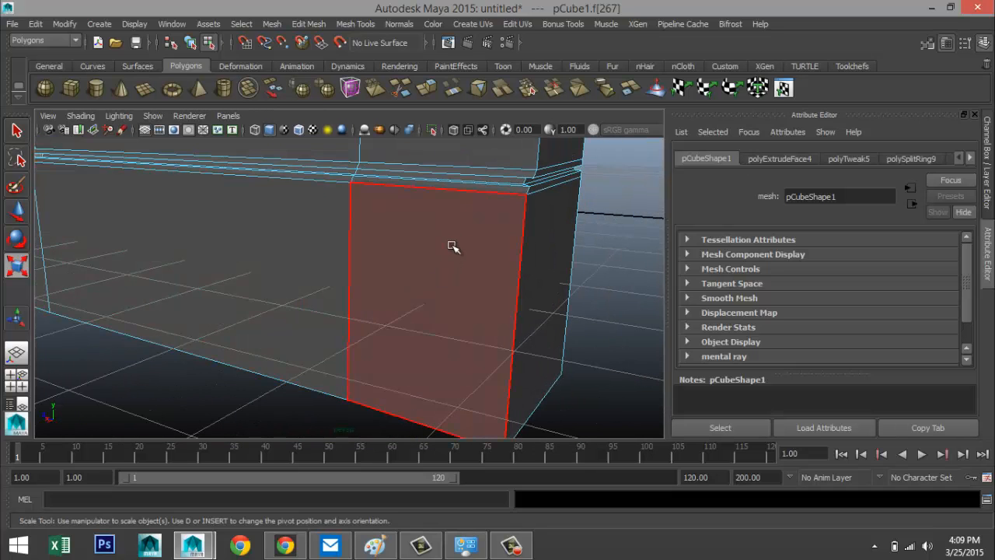
double_click(484, 180, "shift")
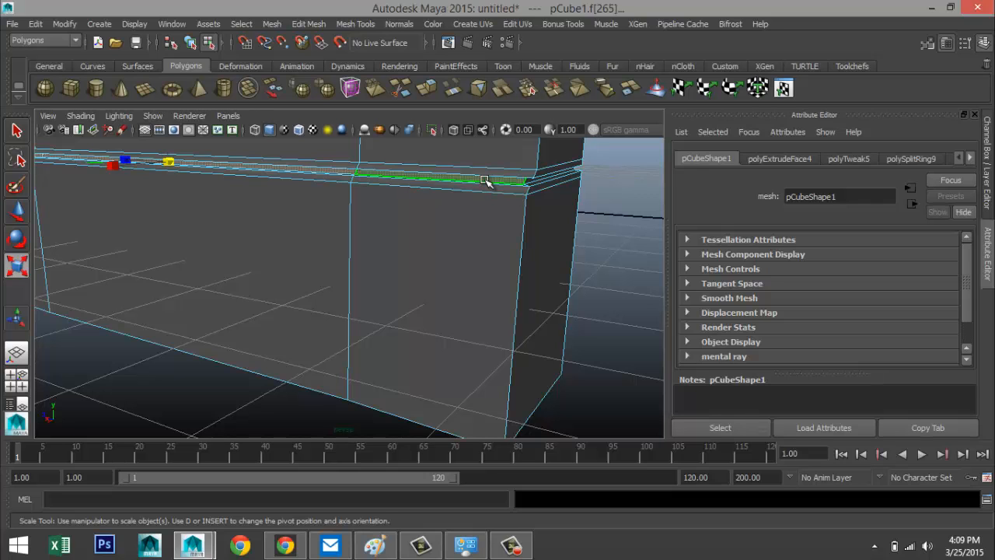
- Check the groove profile in the front view, and move the selected prong-end groove faces along X to about 6.26 cm
left_click(17, 383)
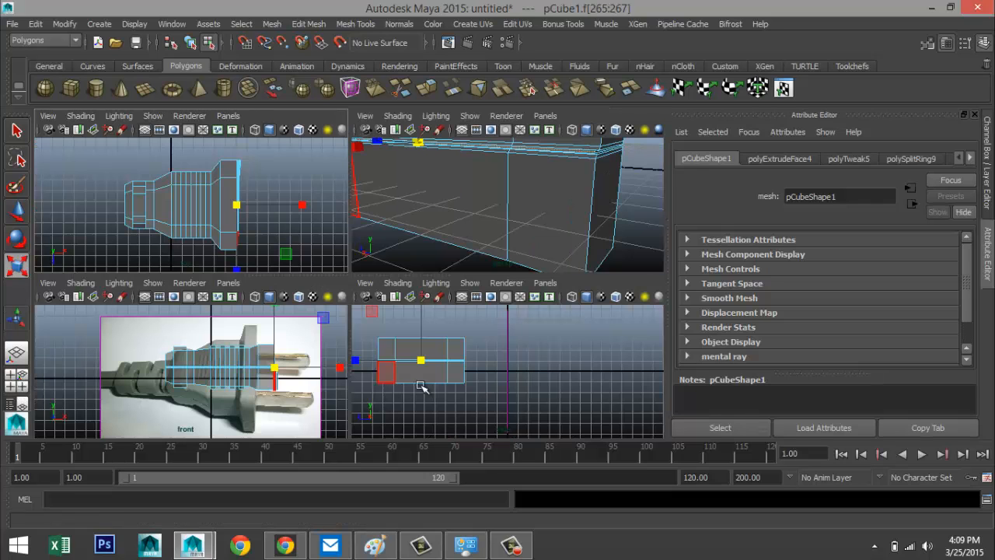
key("space")
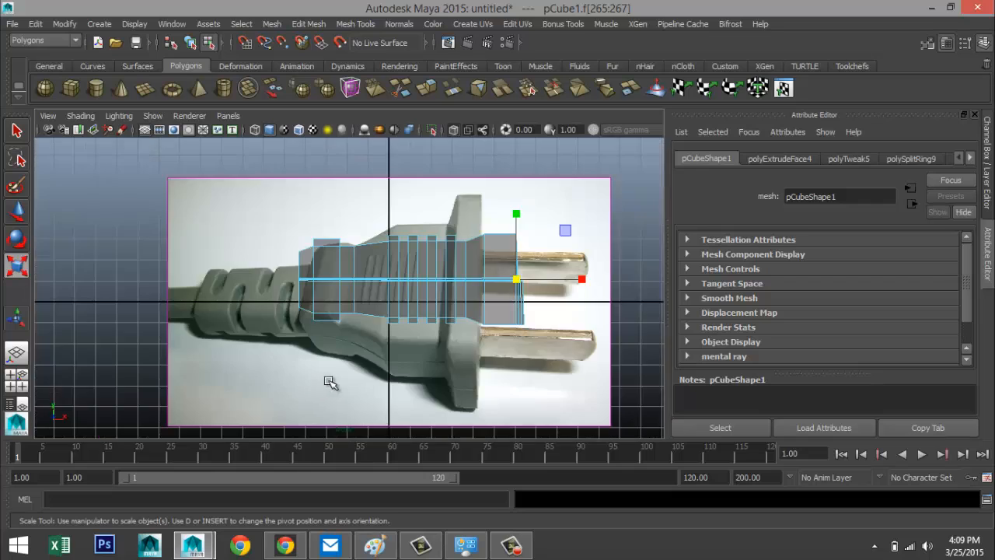
scroll(350, 381, "up", 8)
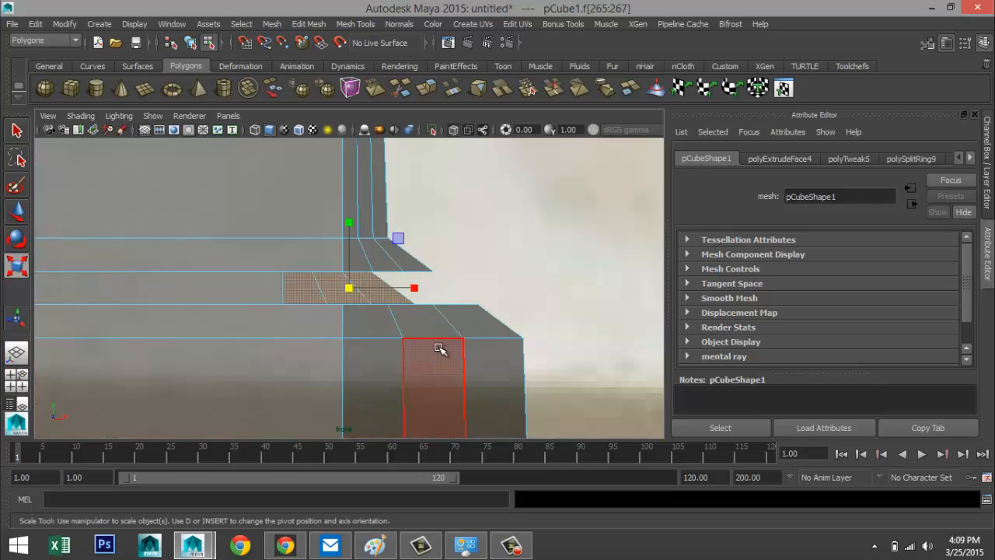
scroll(439, 348, "down", 5)
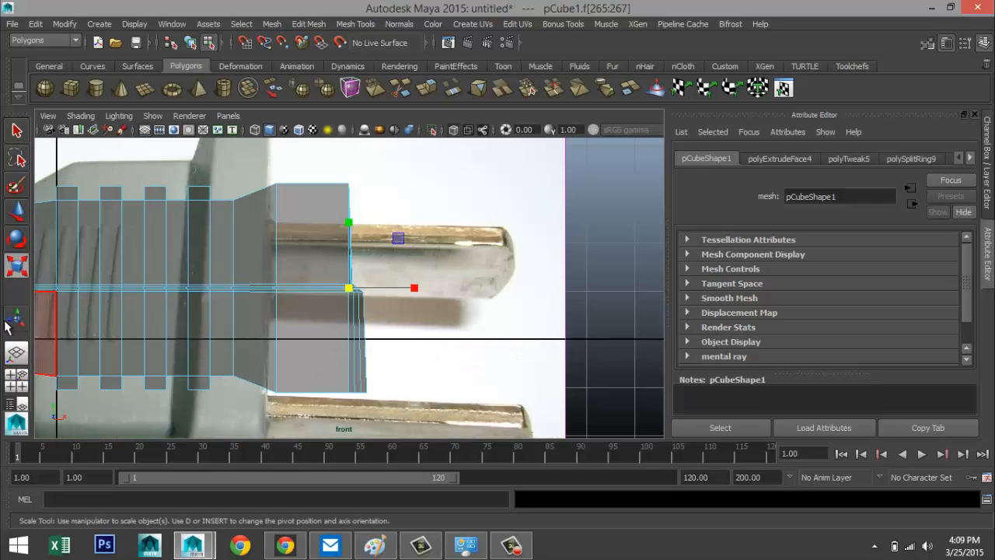
left_click(17, 384)
key("space")
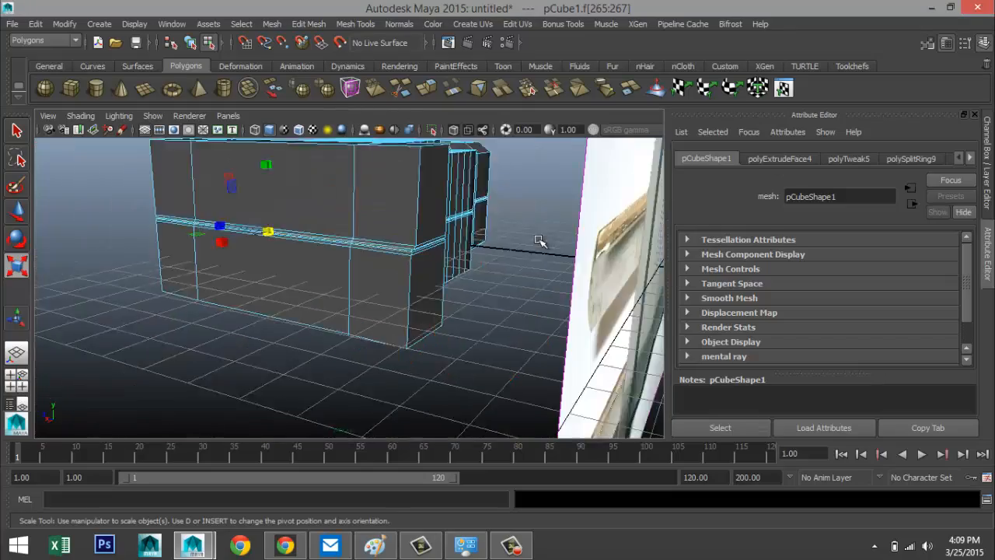
scroll(536, 242, "down", 3)
left_click_drag(317, 312, 406, 328, "alt")
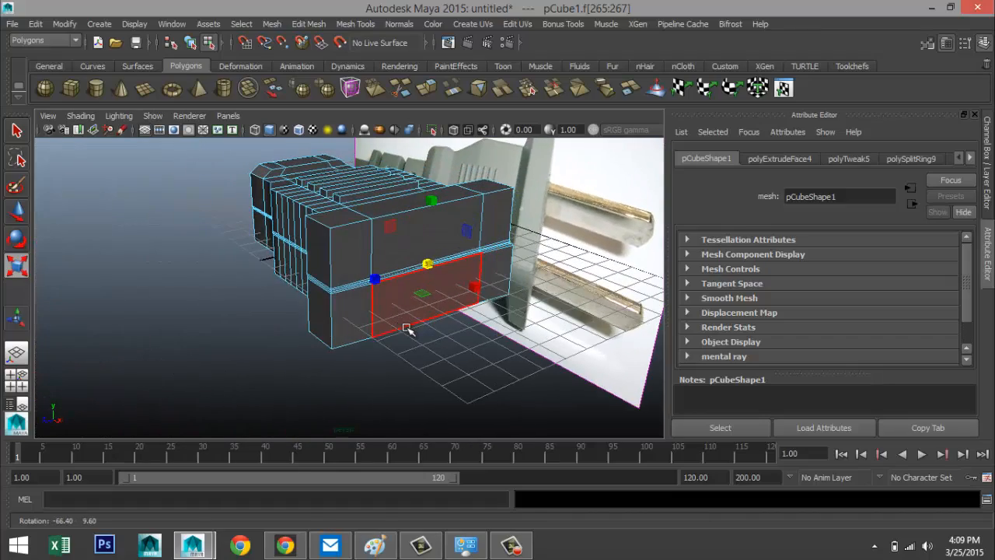
key("w")
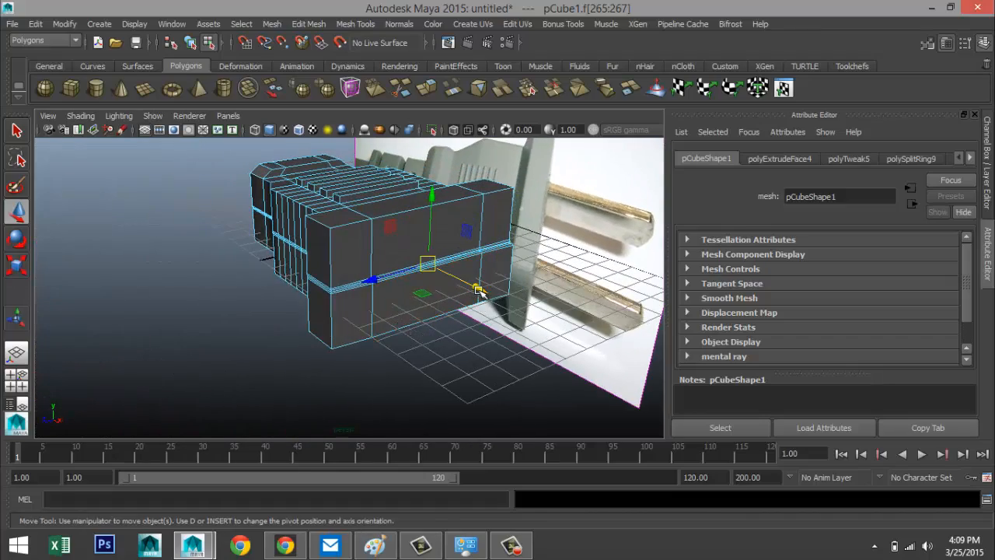
left_click_drag(479, 290, 481, 292)
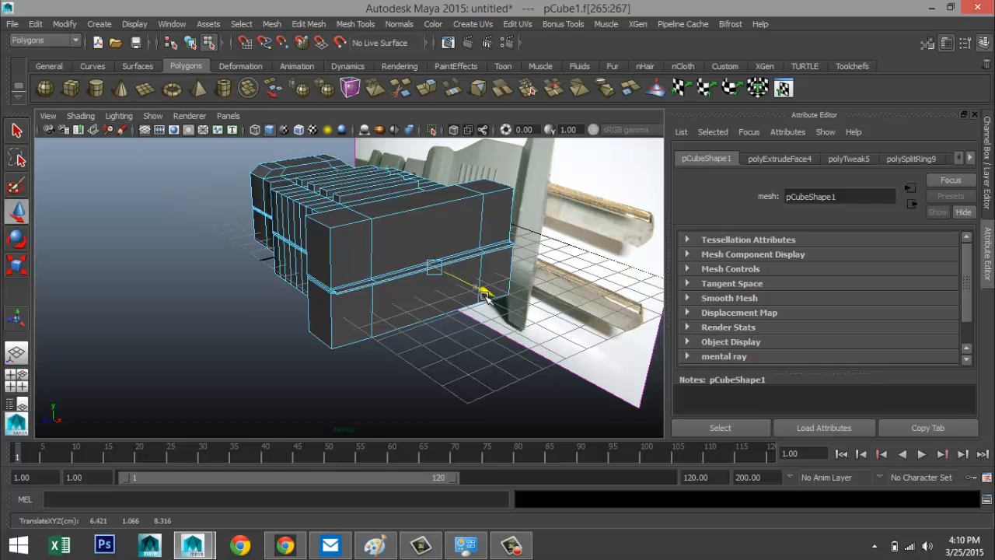
scroll(481, 292, "up", 4)
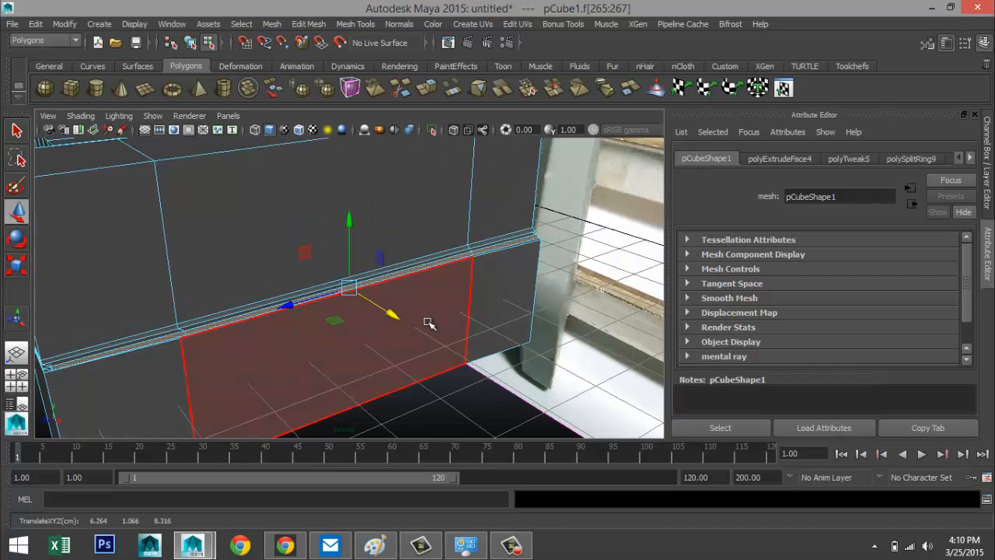
- Undo the seam groove extrusion and face moves, the four edge loops around the plug, and the rib extrusion
left_click_drag(391, 312, 280, 238)
scroll(285, 255, "down", 4)
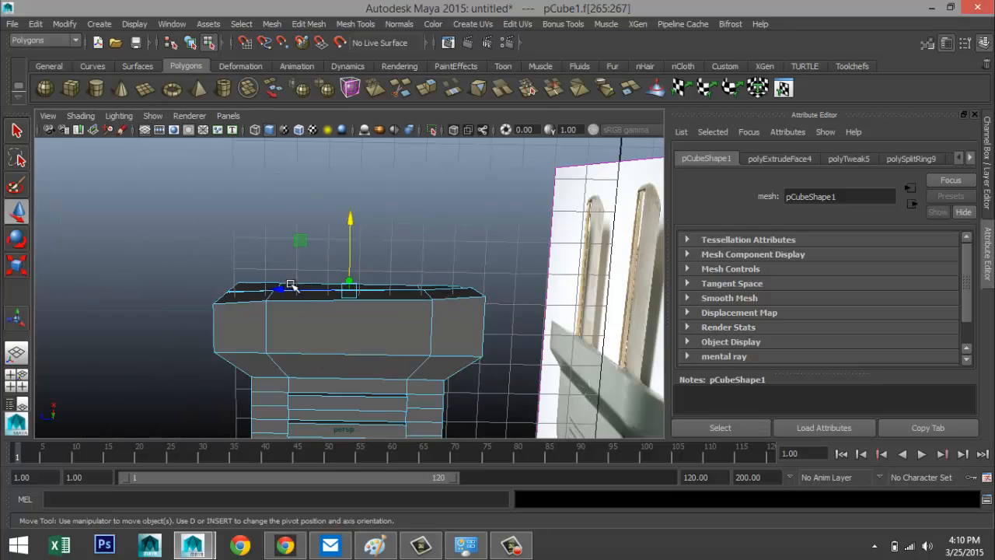
mouse_move(375, 351)
left_mouse_down("alt")
mouse_move(360, 351)
mouse_move(389, 355)
left_mouse_up("alt")
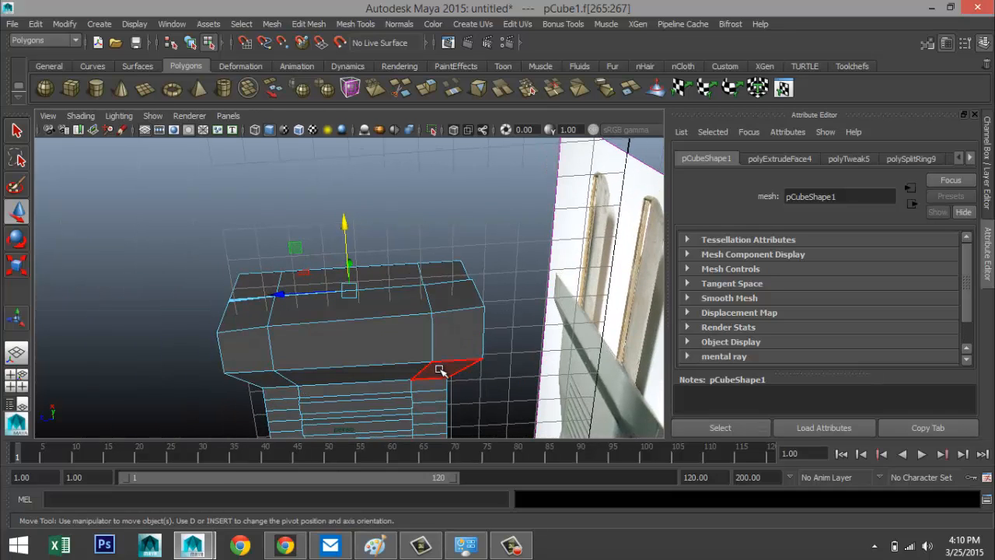
key("ctrl+z")
key("ctrl+z")
key("ctrl+z")
key("ctrl+z")
key("ctrl+z")
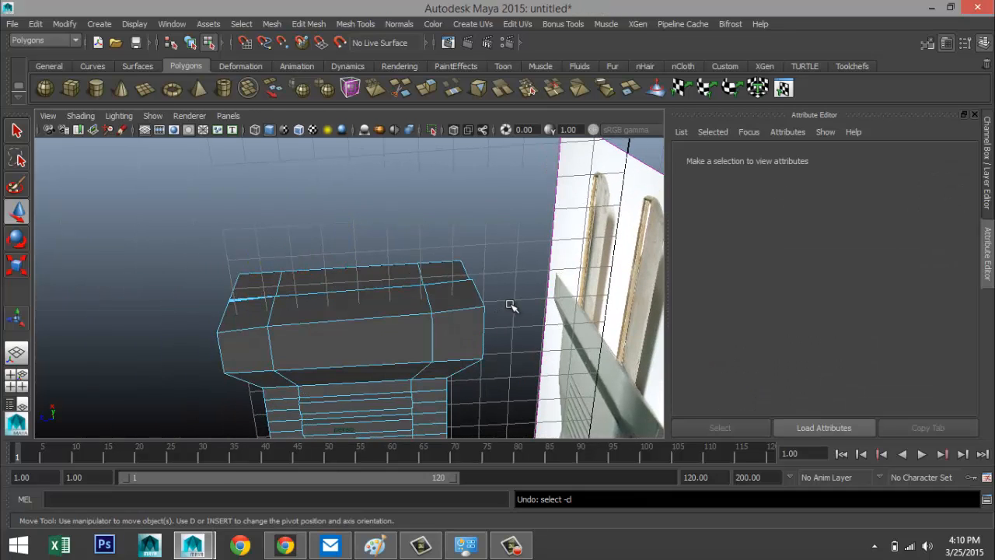
key("ctrl+z")
key("ctrl+z")
key("ctrl+z")
key("ctrl+z")
key("ctrl+z")
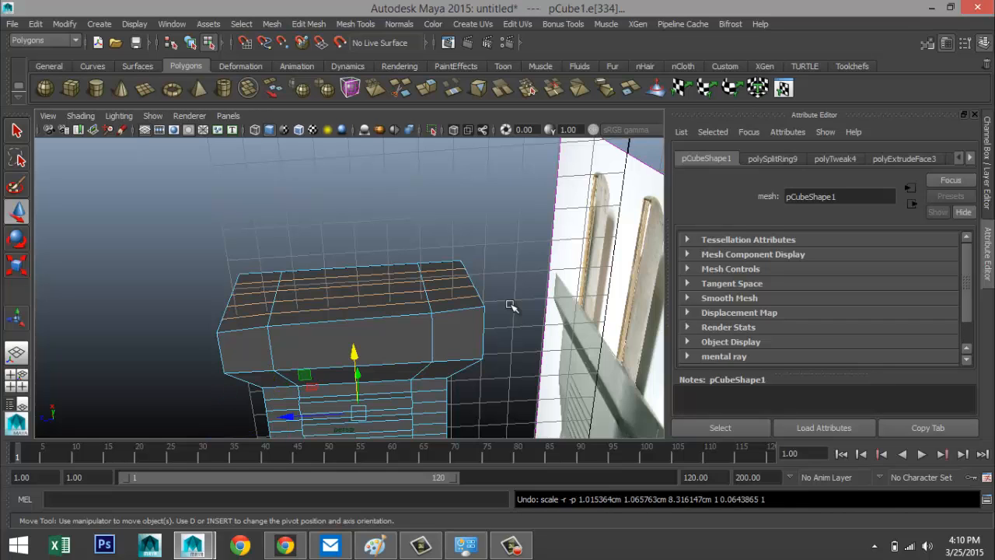
key("ctrl+z")
key("ctrl+z")
key("ctrl+z")
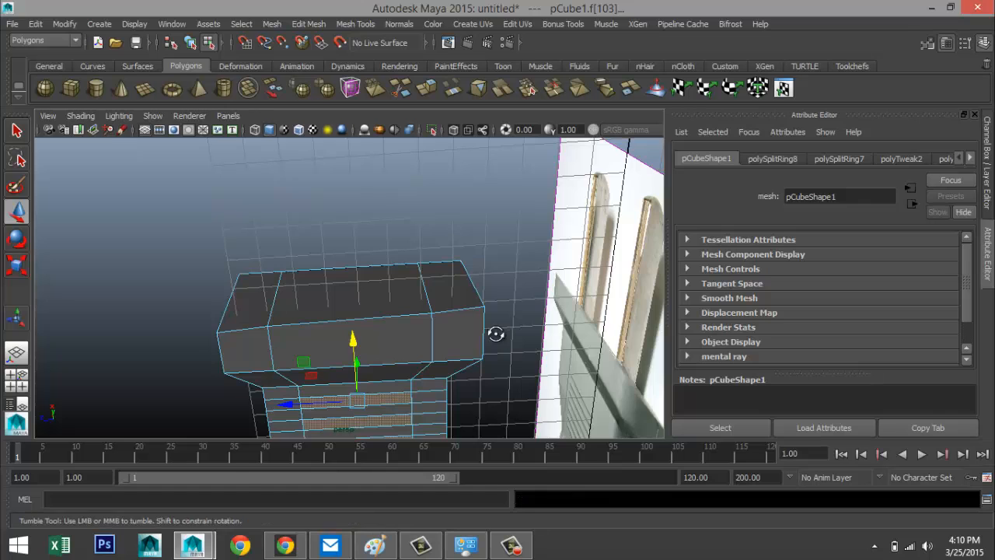
left_click_drag(495, 333, 504, 313, "alt")
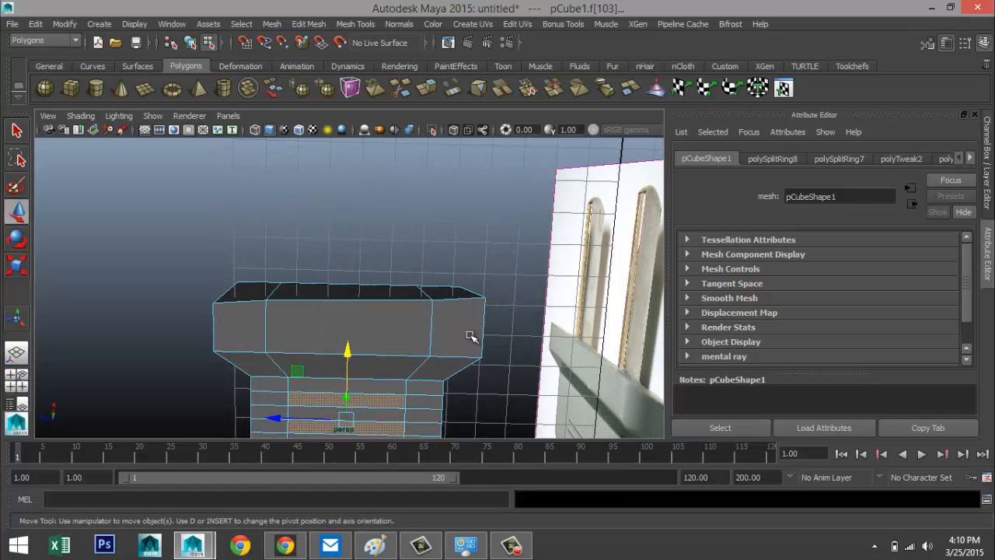
- In the wireframe top view, select the flange's upper outer corner vertex at the prong end and snap it along X to 6.055 cm
left_click(16, 373)
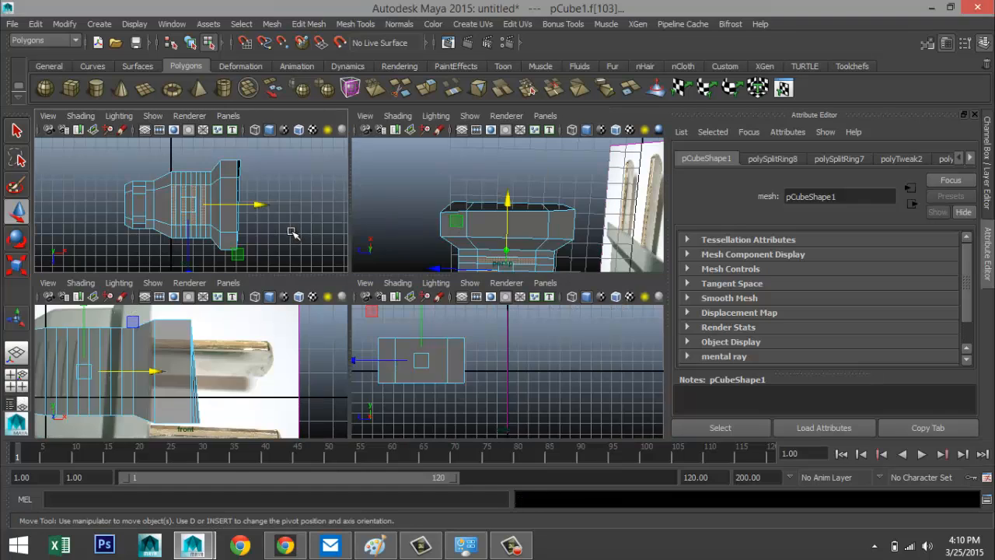
key("space")
key("4")
scroll(504, 314, "up", 2)
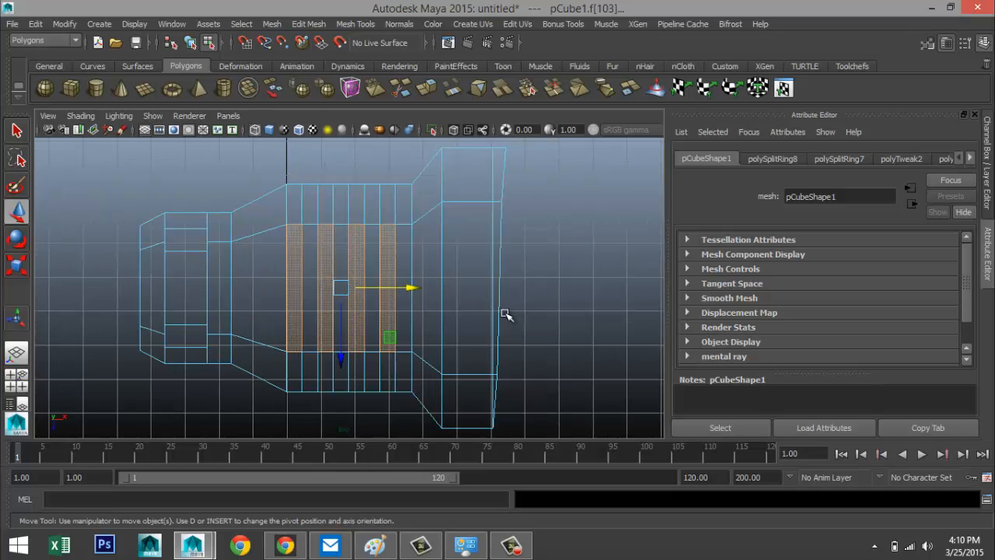
middle_click_drag(560, 260, 412, 270, "alt")
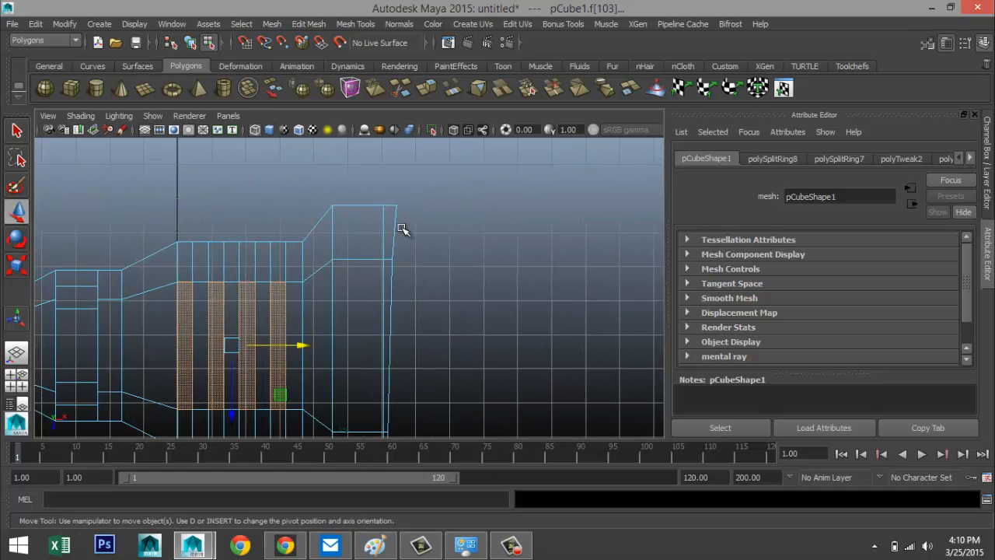
scroll(401, 228, "up", 1)
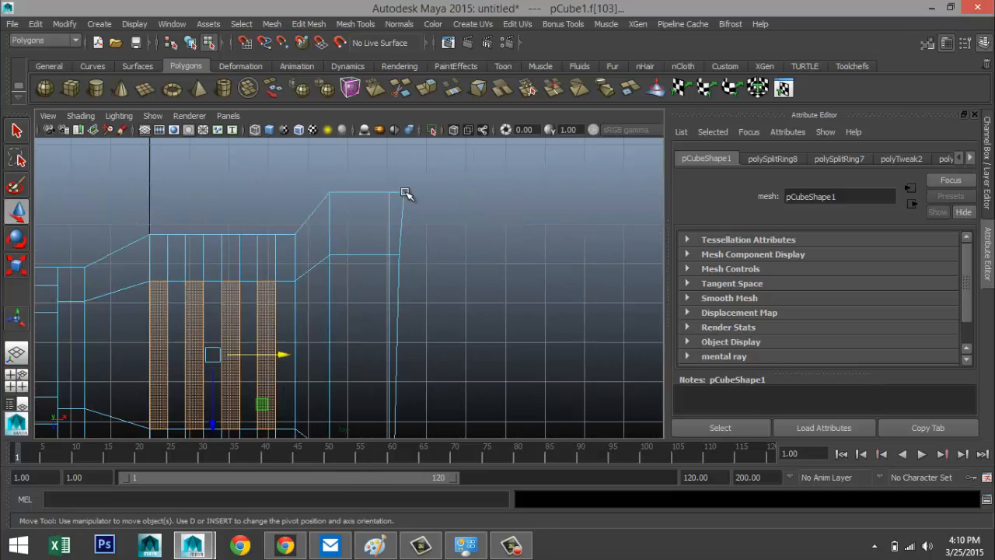
right_click_drag(404, 193, 342, 193)
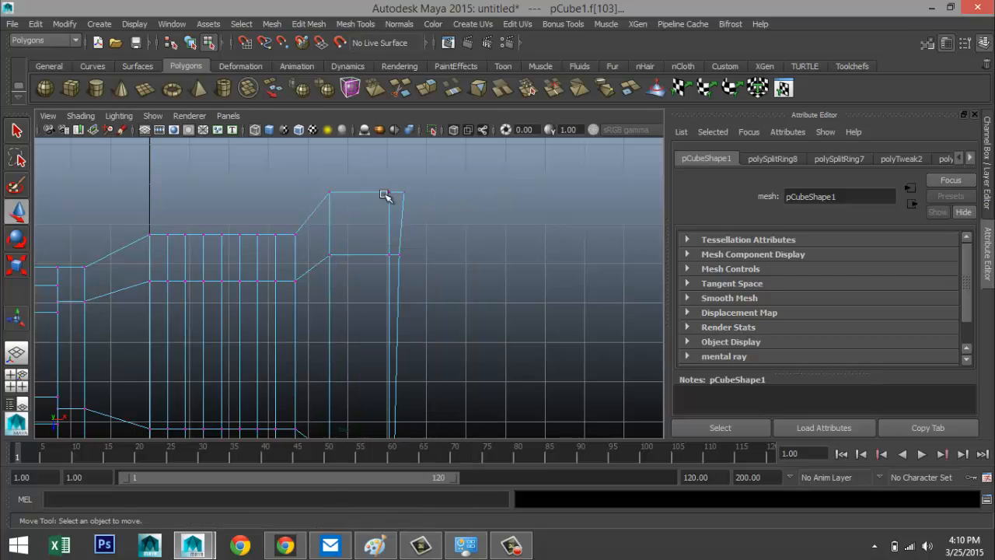
left_click_drag(398, 183, 419, 220)
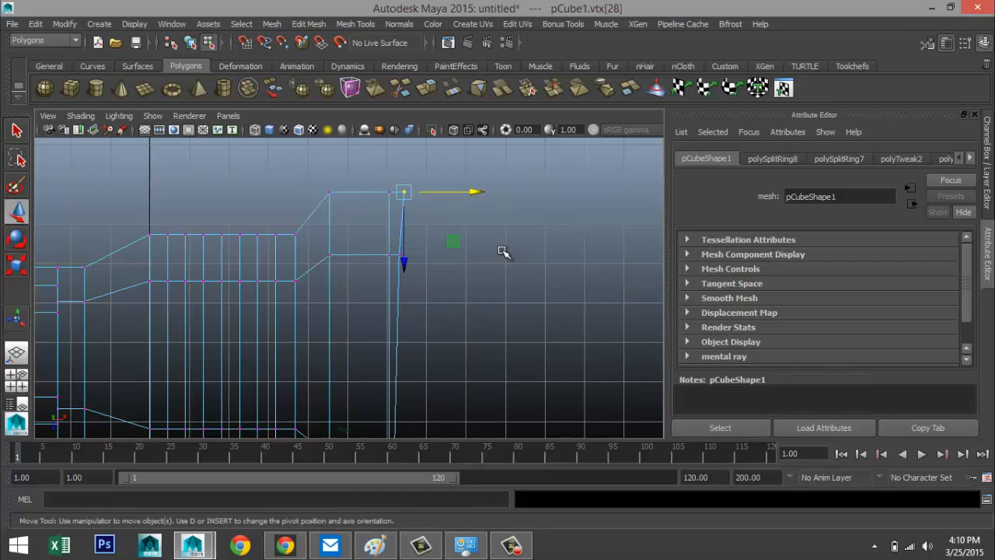
left_click_drag(478, 193, 392, 199)
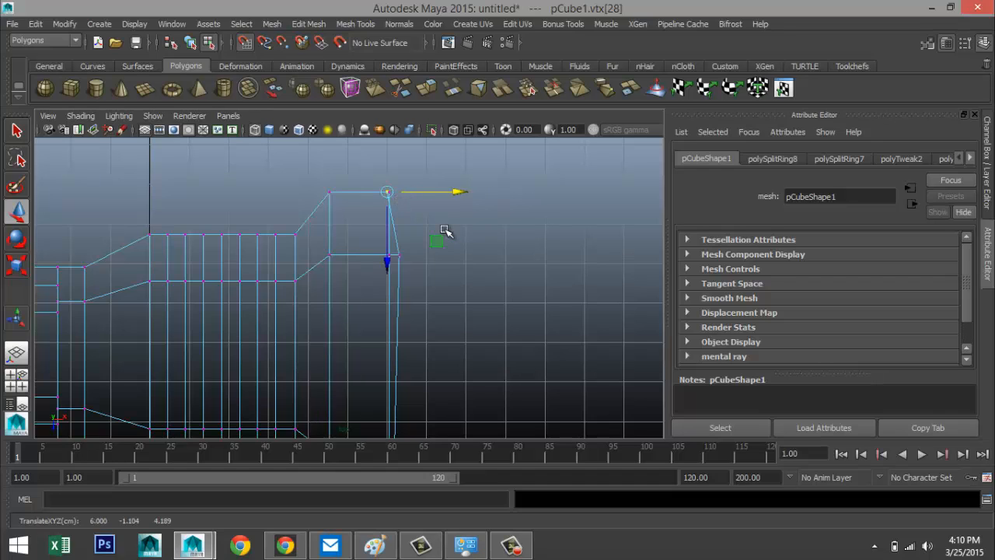
key("ctrl+z")
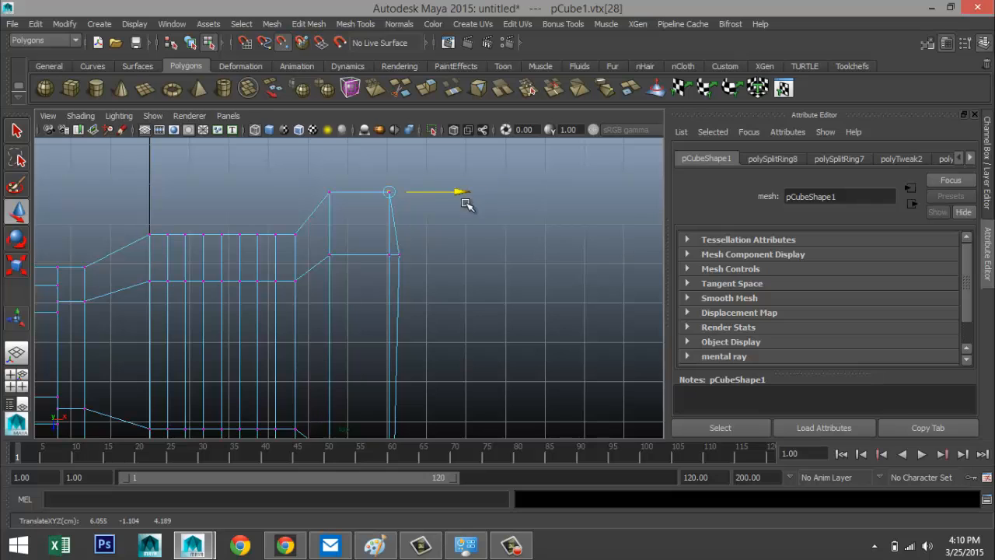
- Snap the remaining protruding vertices of the prong end along X to 6.055 cm so the end face is straight
left_click(391, 255)
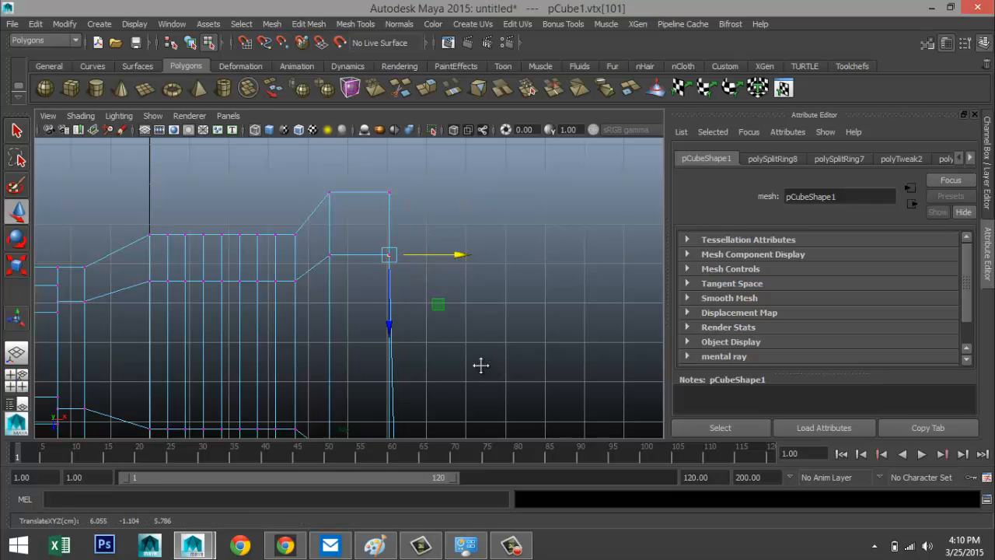
left_click_drag(480, 365, 489, 204, "alt")
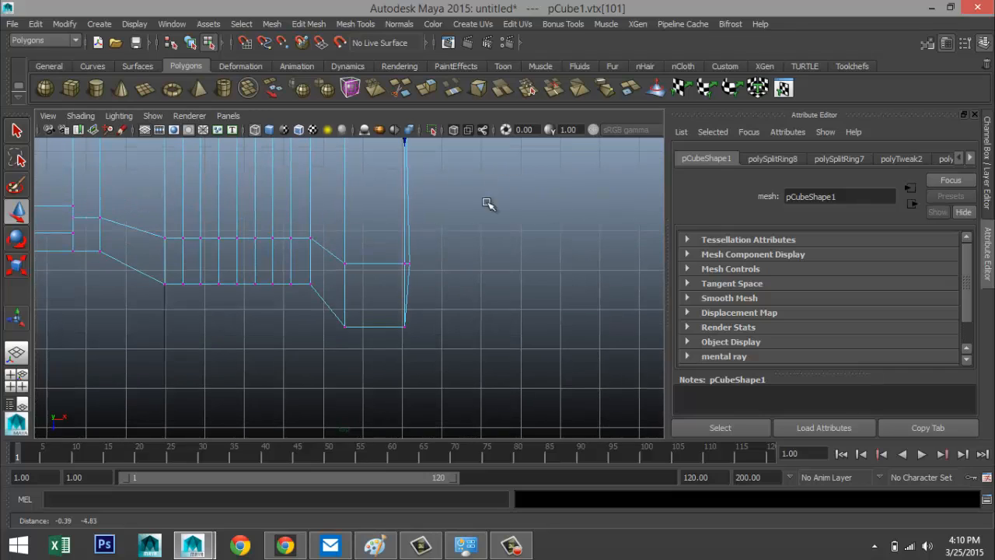
left_click(407, 263)
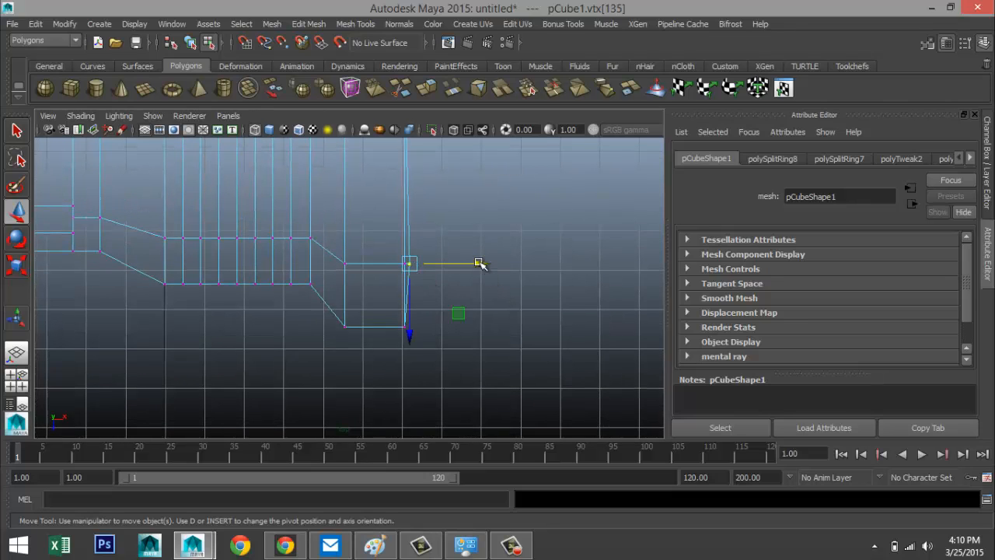
left_click_drag(481, 265, 479, 265)
scroll(487, 299, "down", 3)
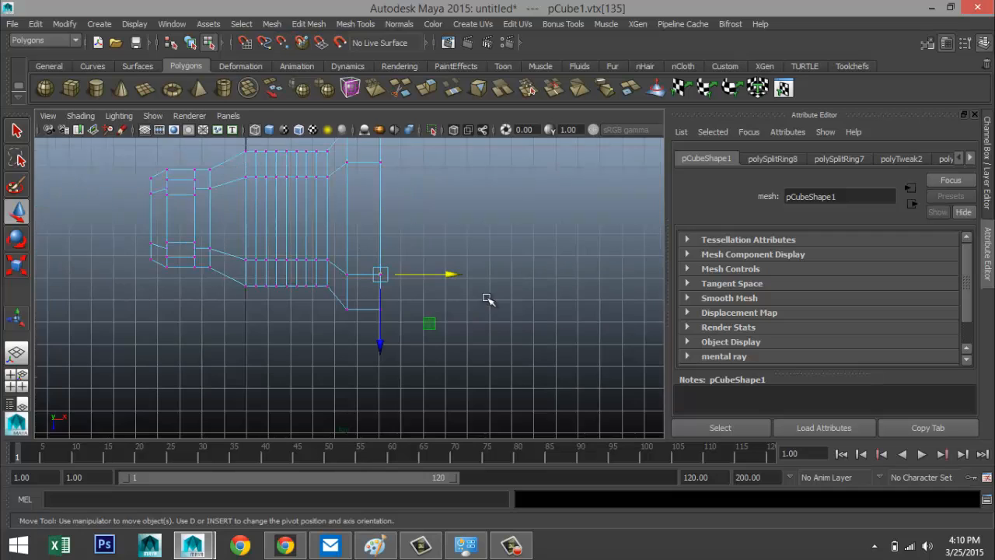
- Return to the perspective view, clear the vertex selection and switch back to face mode with the four alternating rib faces selected
left_click(16, 379)
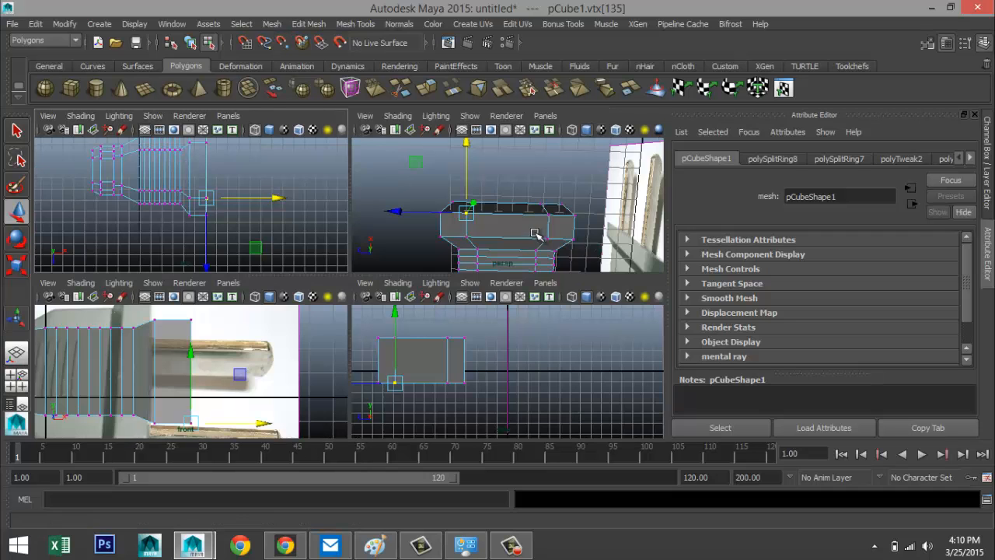
key("space")
left_click_drag(427, 277, 302, 328, "alt")
left_click(417, 227)
middle_click_drag(302, 329, 398, 331, "alt")
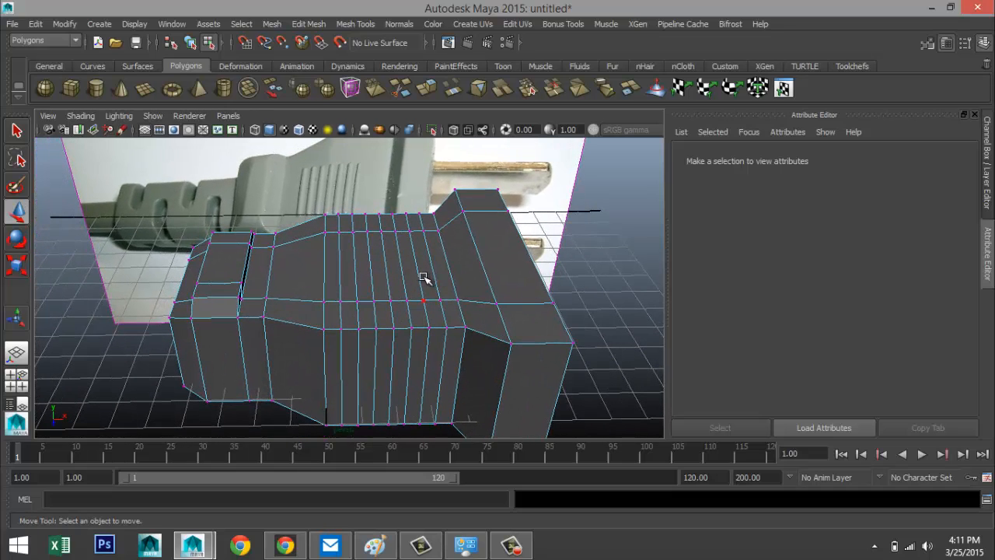
right_click_drag(426, 279, 427, 286)
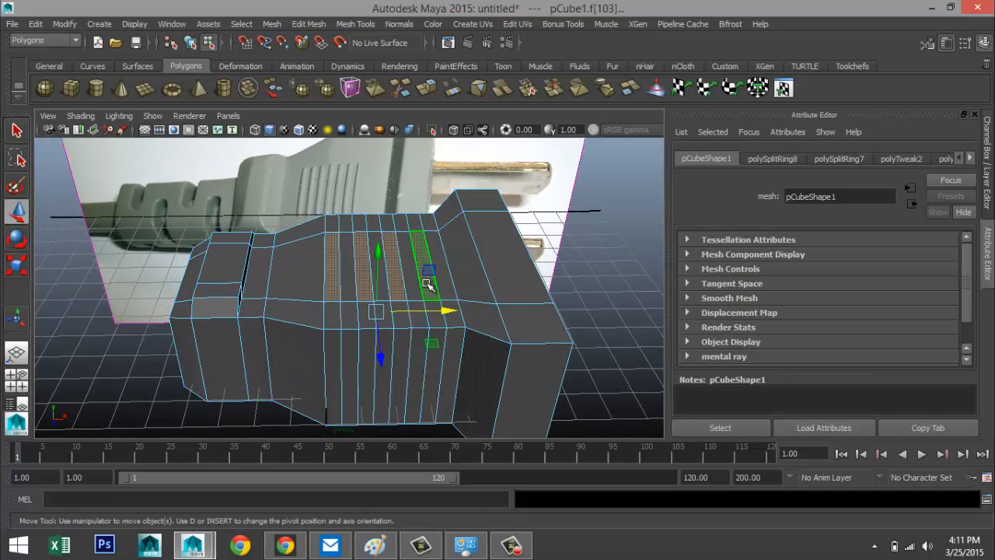
mouse_move(501, 338)
left_mouse_down("alt")
mouse_move(493, 211)
mouse_move(471, 262)
mouse_move(497, 329)
left_mouse_up("alt")
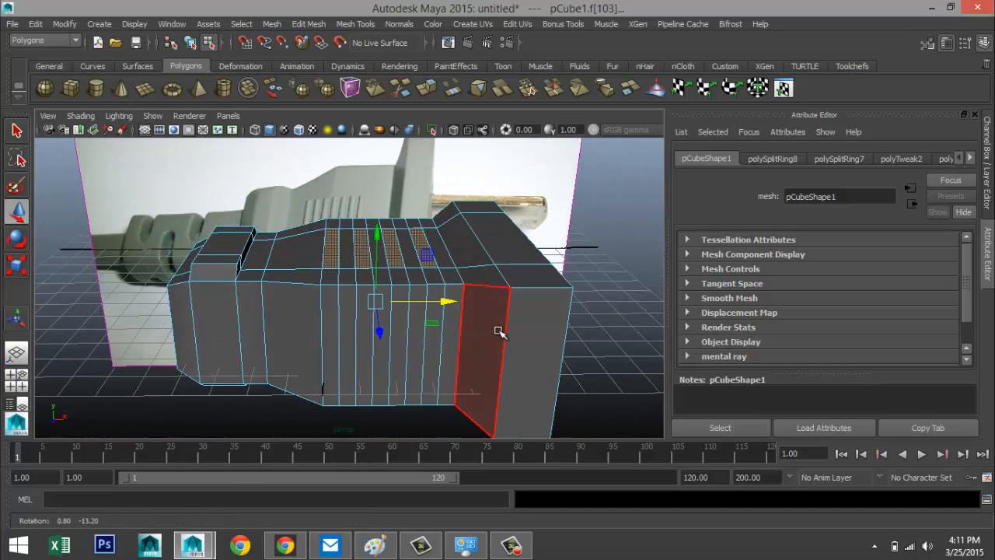
- Extrude the four selected rib faces, scale them vertically outward into raised ribs, and clear the selection
left_click(308, 24)
left_click(346, 391)
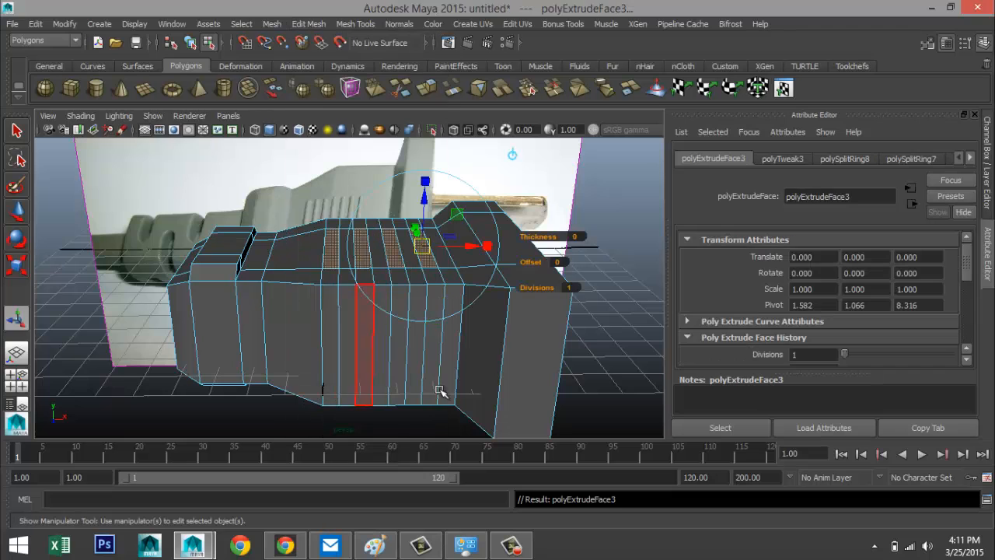
key("r")
middle_click_drag(375, 237, 380, 233)
left_click_drag(364, 284, 597, 224, "alt")
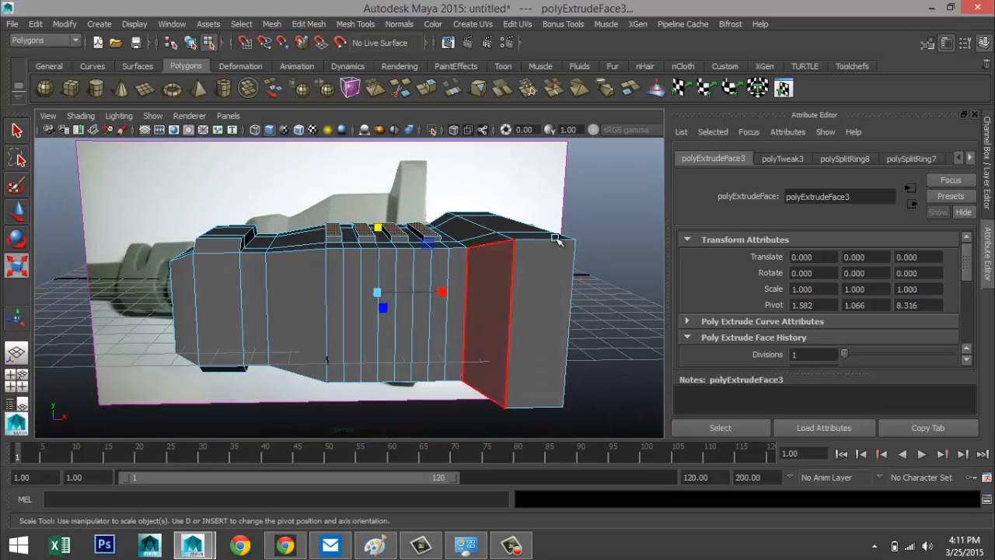
left_click(600, 227)
- Insert four evenly spaced horizontal edge loops around the whole plug with the Insert Edge Loop Tool's multiple edge loops option
left_click_drag(585, 258, 349, 262, "alt")
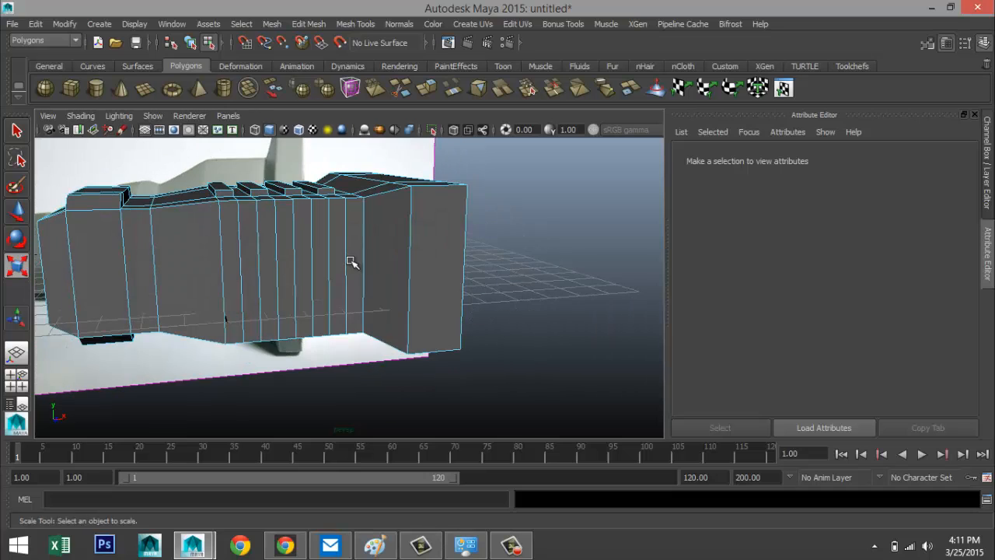
left_click(315, 26)
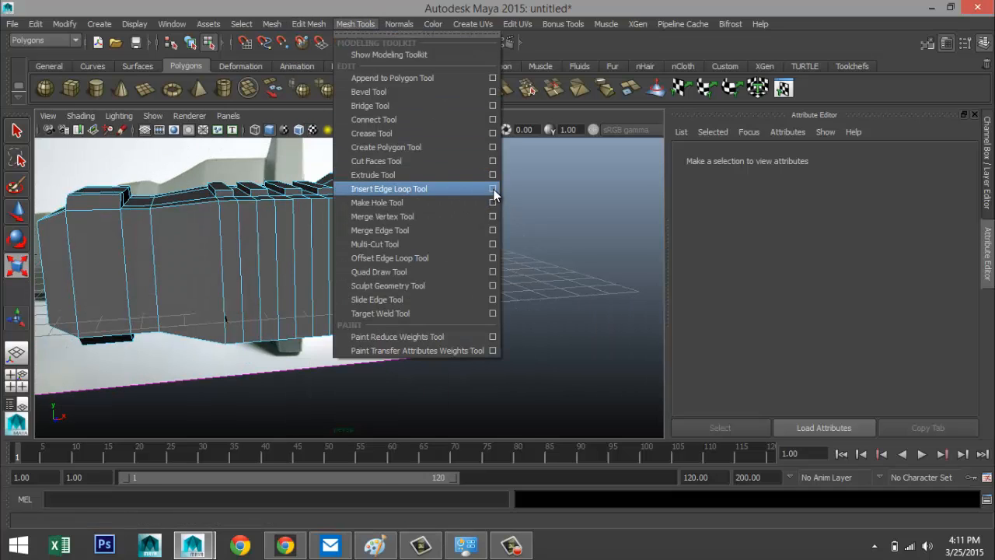
left_click(493, 189)
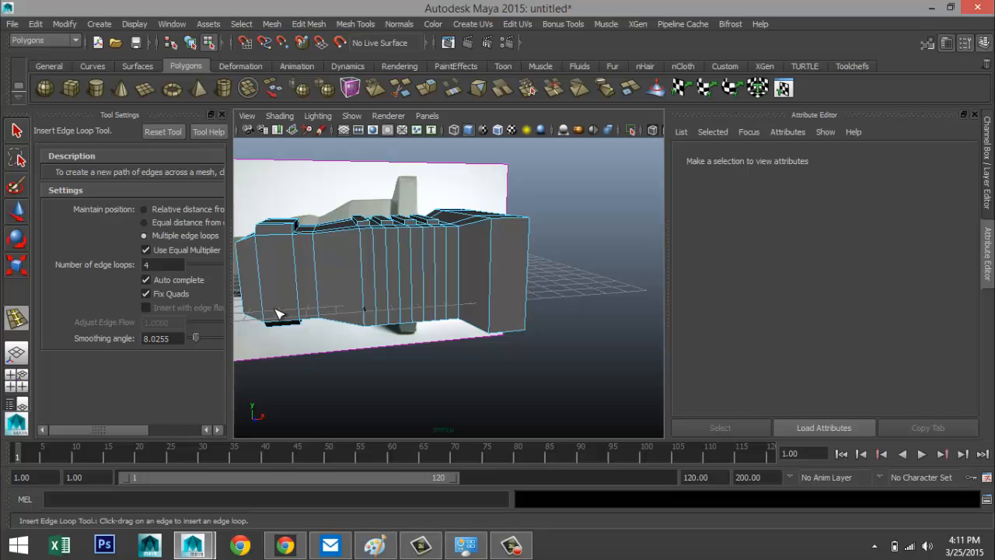
left_click(528, 276)
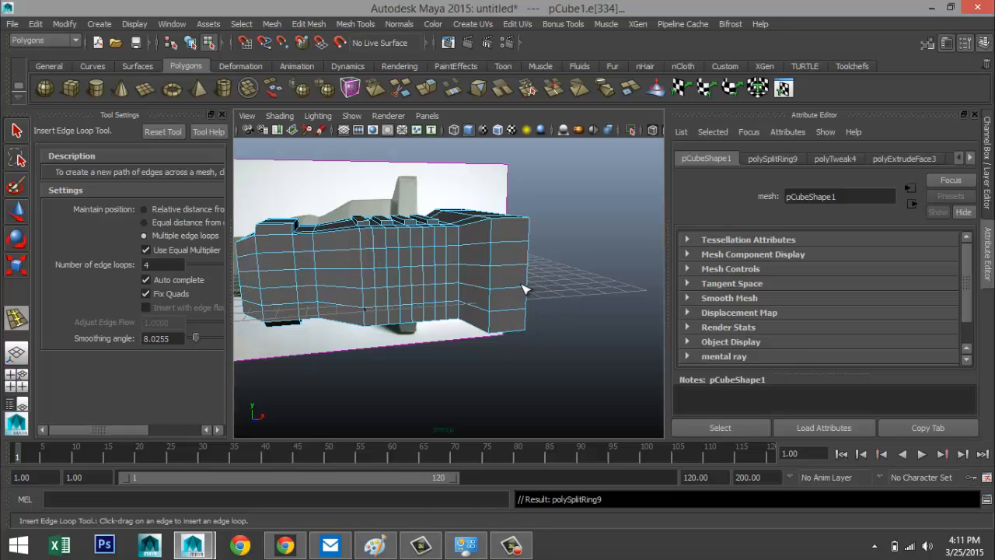
- Scale the four new edge loops vertically to about 0.05 to squeeze them into a narrow band
left_click(222, 115)
key("r")
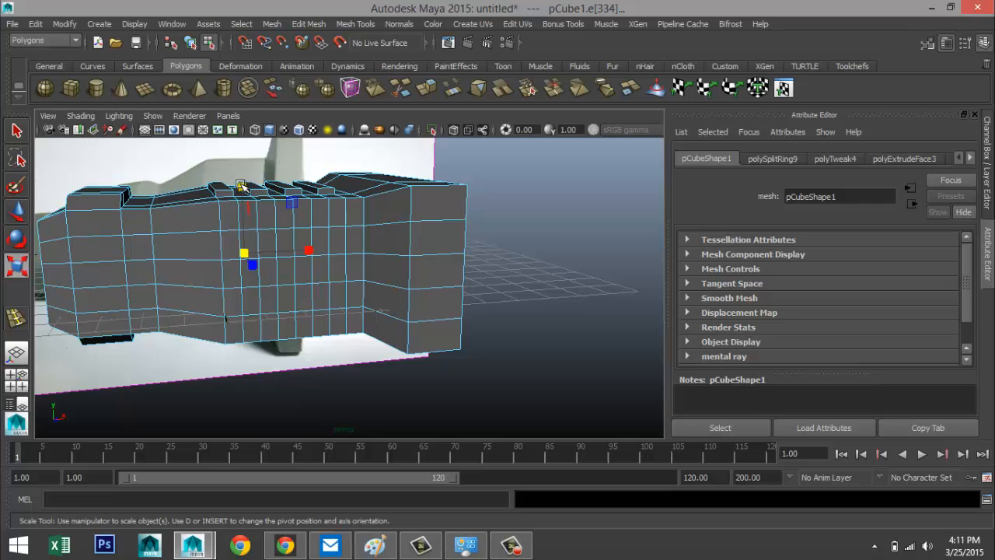
left_click_drag(241, 186, 257, 250)
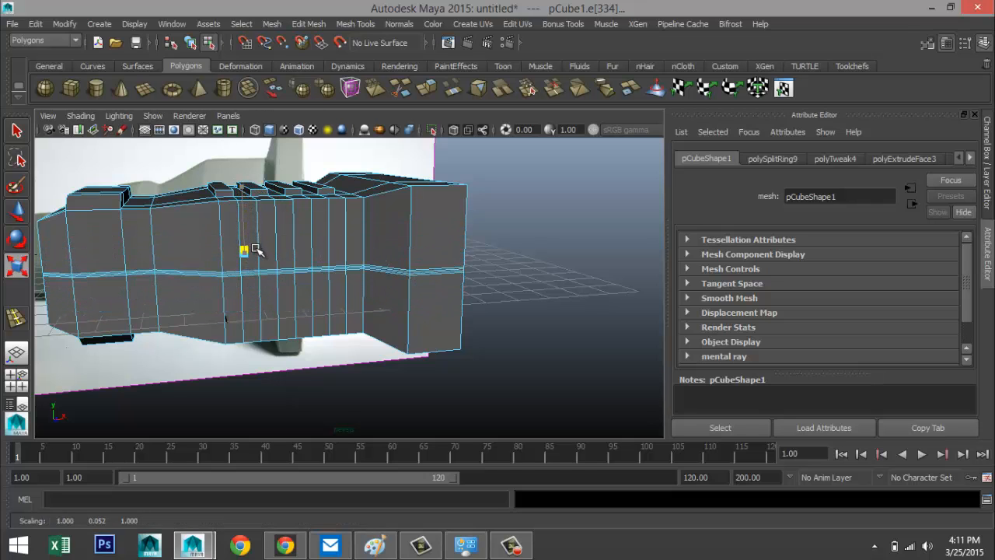
- Switch to face mode and select the middle strip face on the side of the wide prong-end block
left_click_drag(331, 284, 344, 286, "alt")
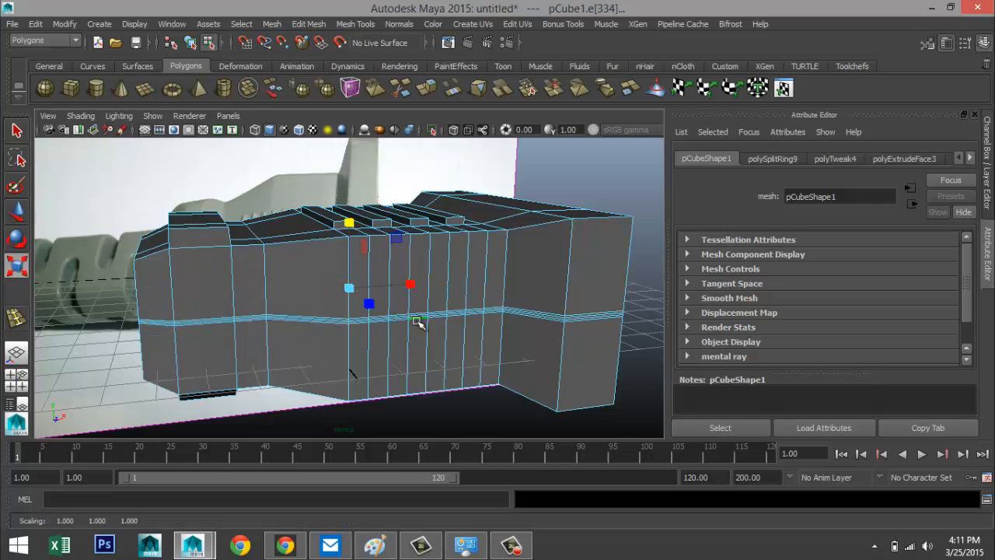
scroll(417, 321, "up", 5)
scroll(422, 322, "down", 2)
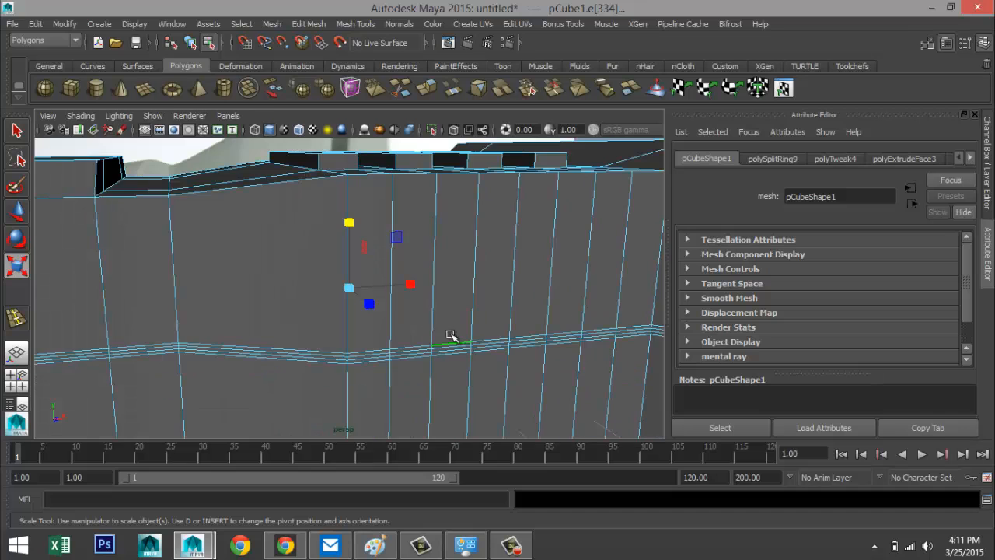
middle_click_drag(462, 338, 242, 276, "alt")
left_click_drag(408, 327, 396, 329, "alt")
scroll(397, 328, "up", 5)
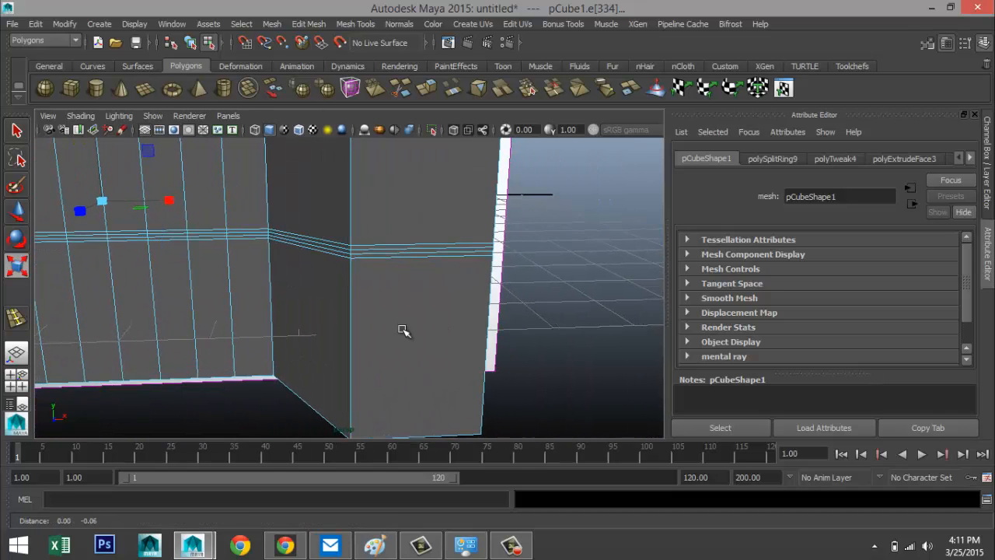
left_click(418, 197)
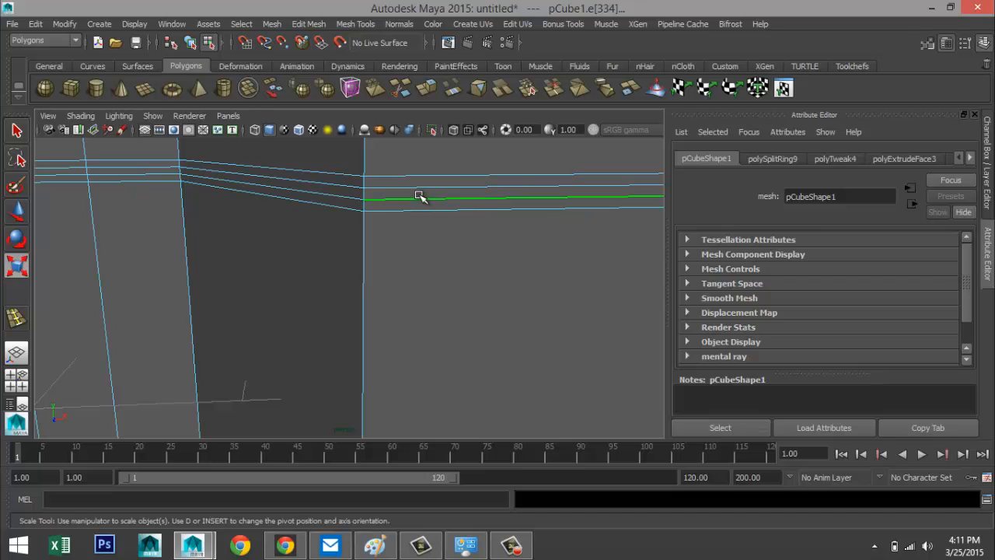
right_click_drag(417, 196, 424, 222)
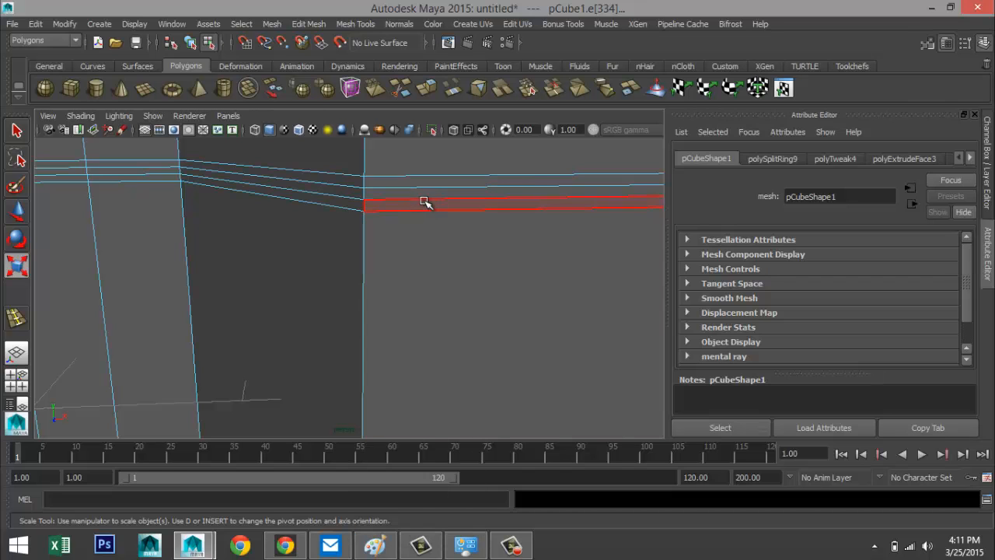
left_click(428, 195)
- Try to extend the face selection along the middle strip from the opposite side of the prong-end block
left_click_drag(427, 195, 326, 304, "alt")
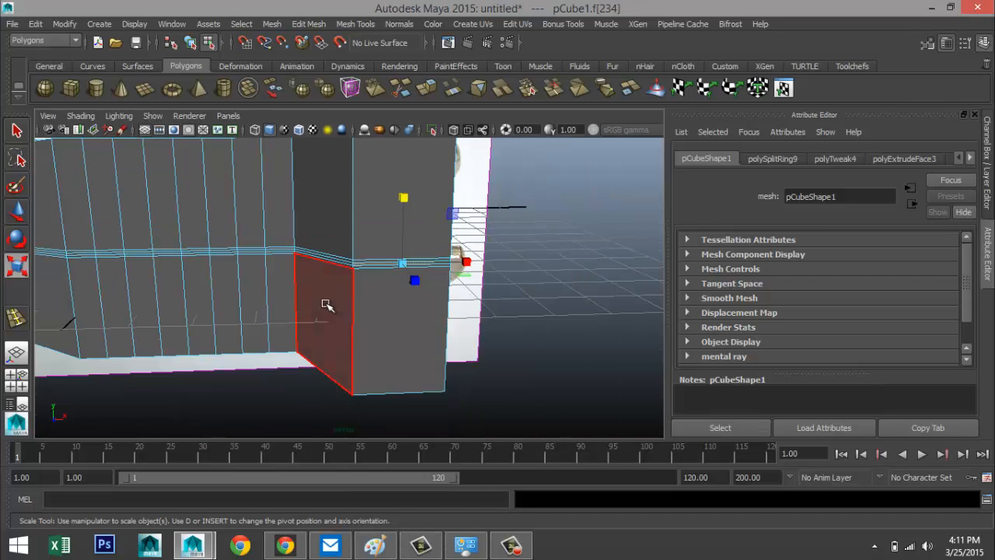
scroll(324, 309, "down", 4)
left_click_drag(195, 308, 479, 311, "alt")
right_click_drag(480, 311, 474, 326, "alt")
middle_click_drag(473, 327, 443, 222, "alt")
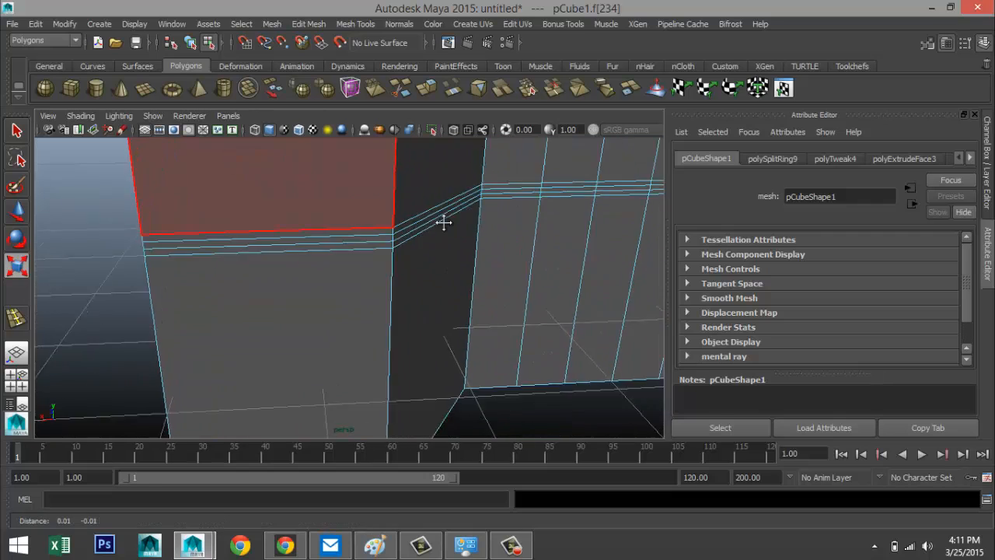
double_click(344, 236, "shift")
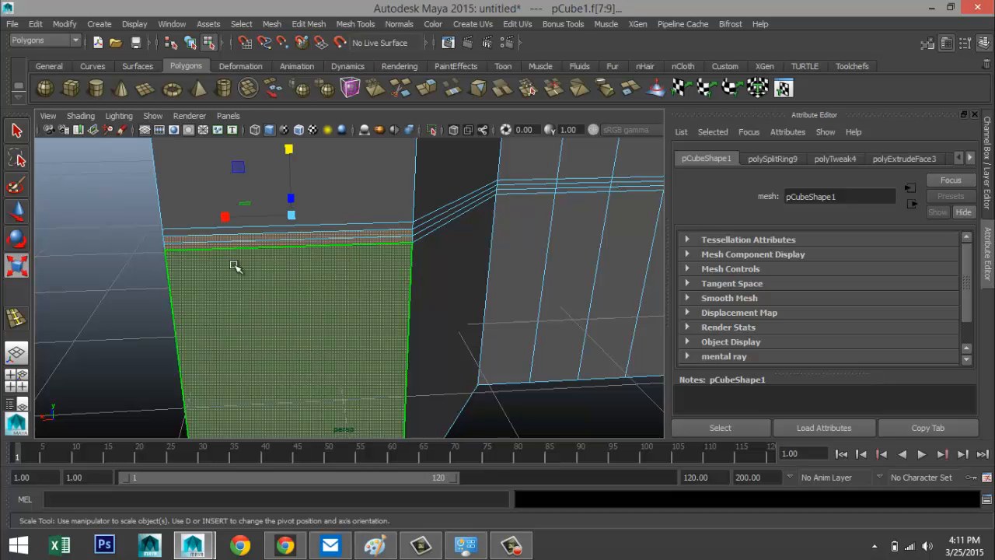
mouse_move(236, 266)
left_mouse_down("alt")
mouse_move(286, 264)
mouse_move(225, 265)
left_mouse_up("alt")
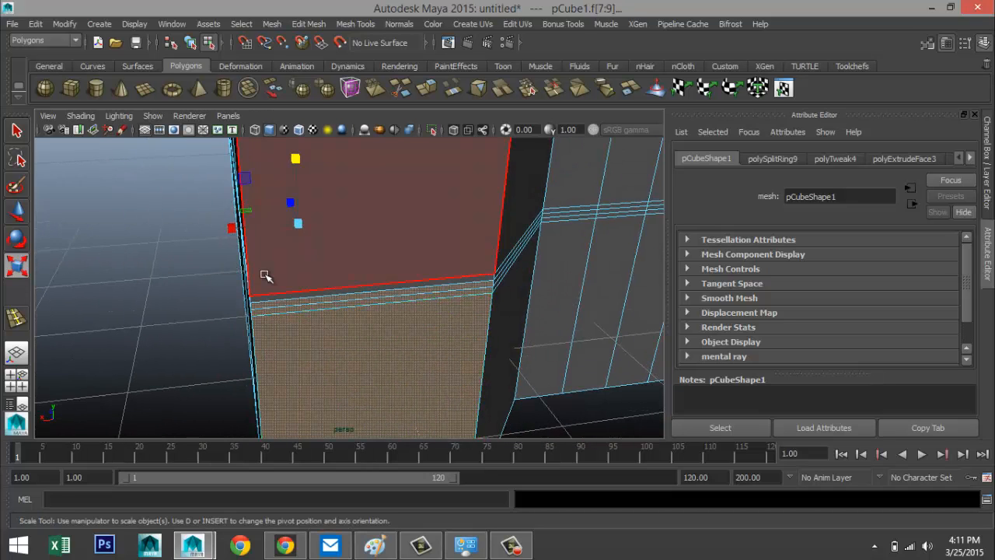
key("ctrl+z")
key("ctrl+z")
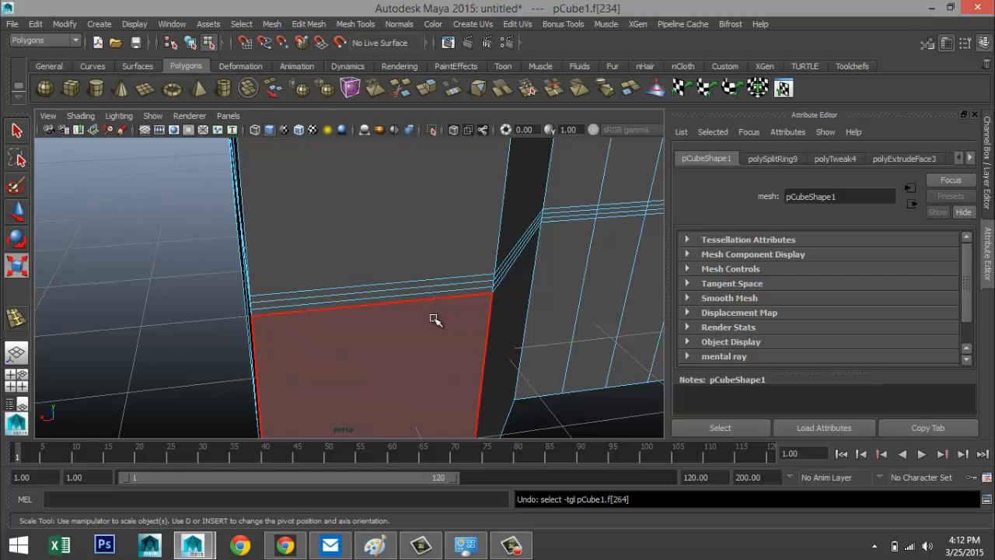
left_click_drag(497, 333, 491, 309, "alt")
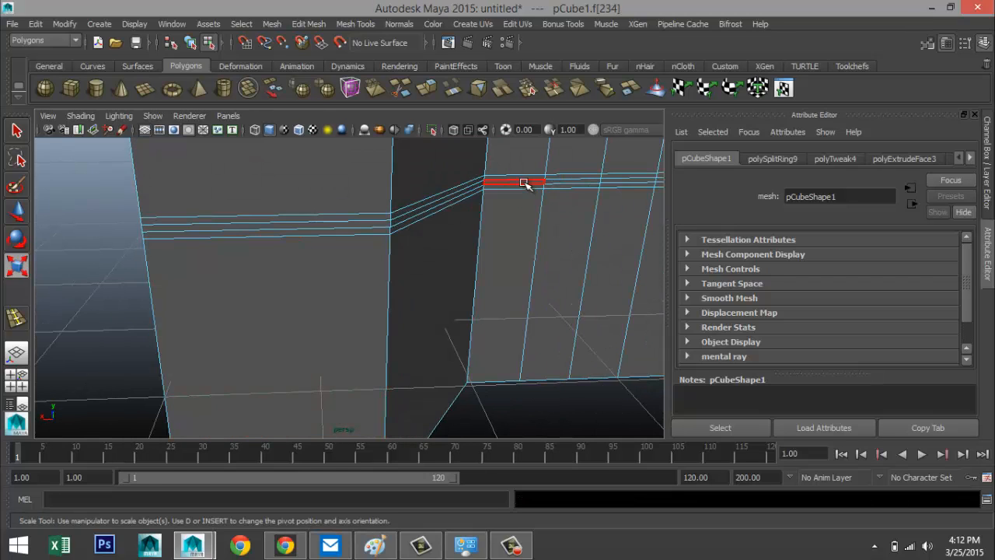
left_click(524, 185, "shift")
left_click(515, 237)
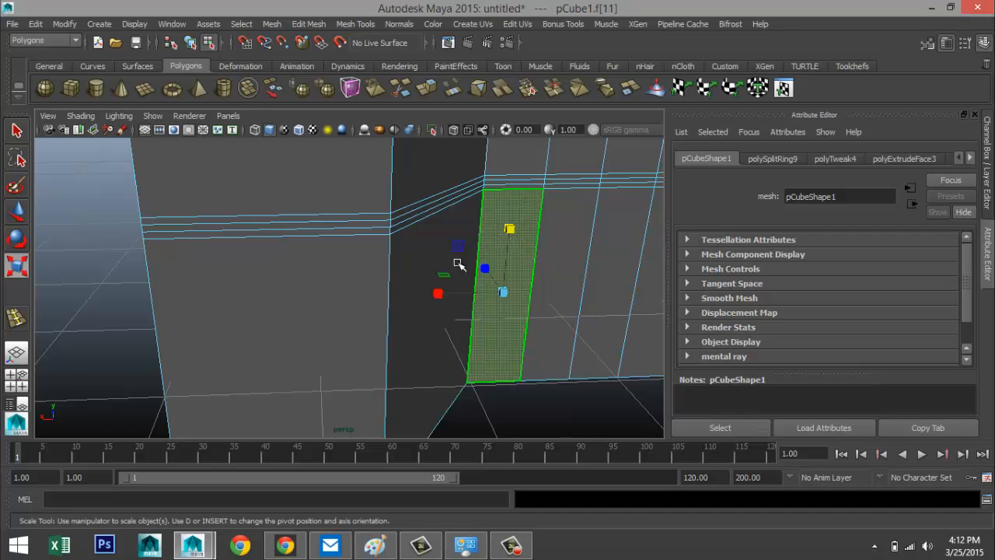
- Select the middle strip face on the prong-end block and extend the selection along the ribbed side toward the cord end
left_click(349, 225)
scroll(482, 312, "down", 5)
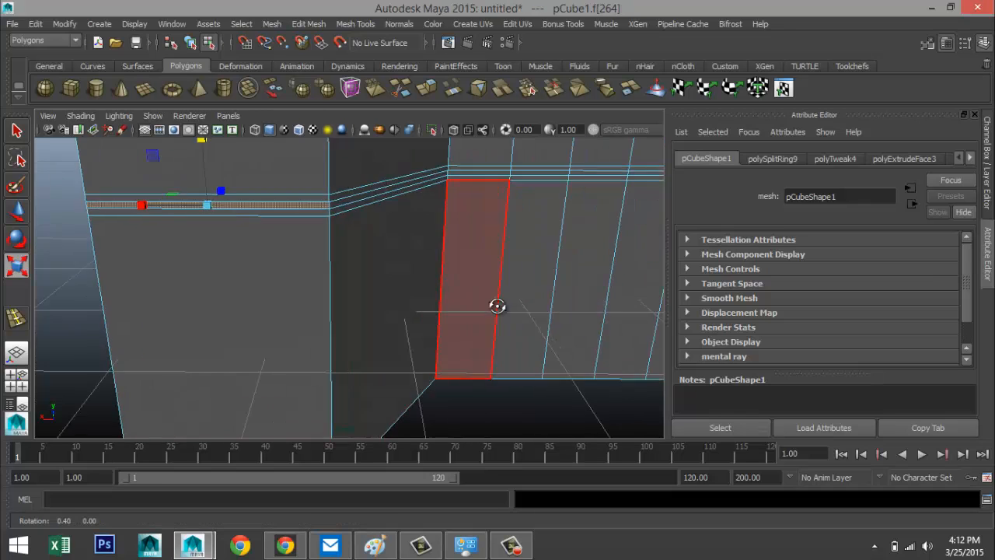
left_click(440, 193, "shift")
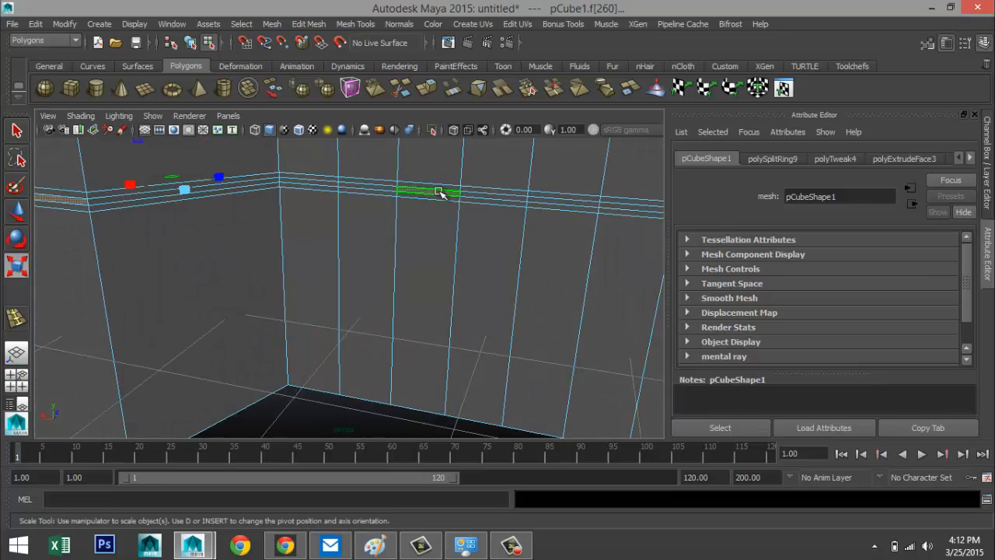
scroll(456, 233, "up", 5)
scroll(454, 247, "down", 3)
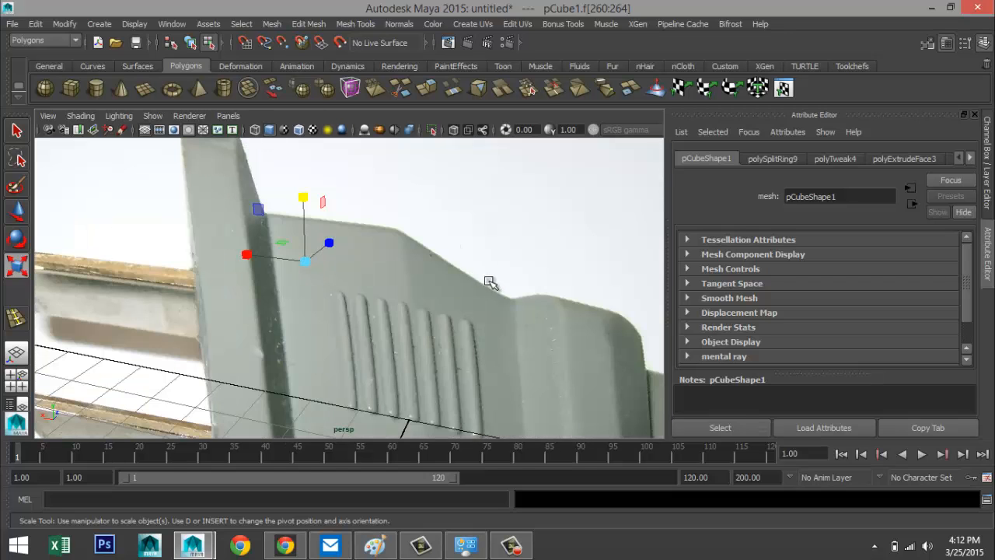
left_click_drag(490, 283, 445, 283, "alt")
scroll(446, 283, "up", 4)
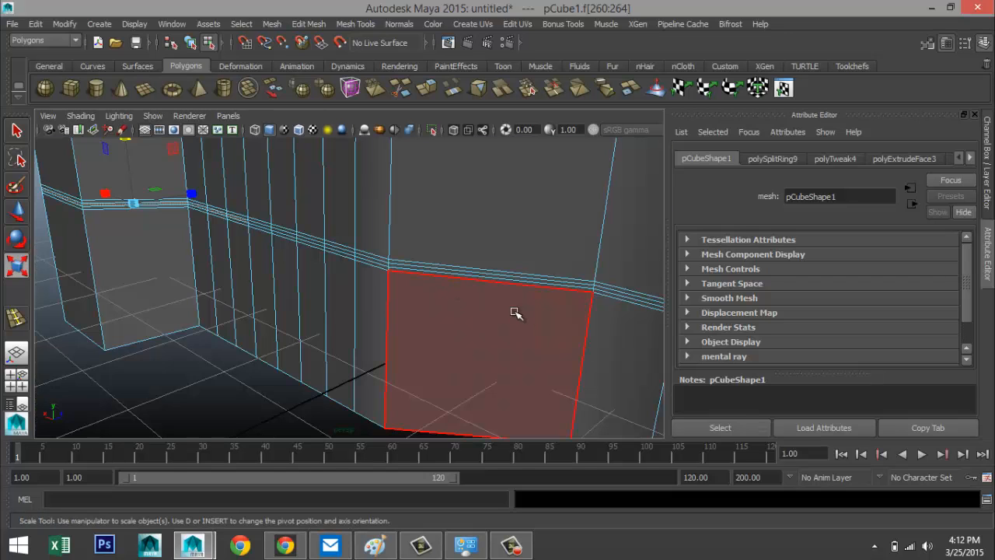
left_click(534, 278, "shift")
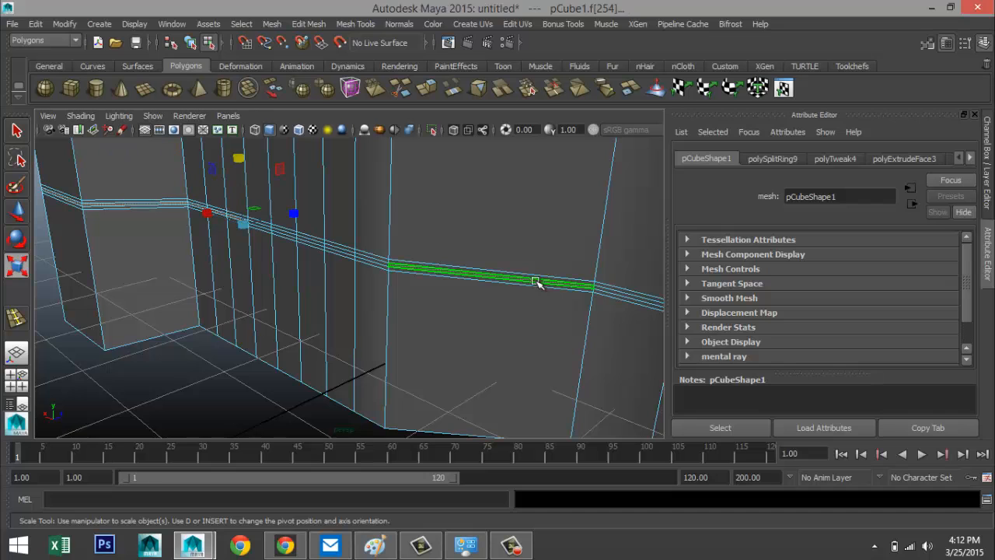
- Add the middle strip faces around the corner and across the narrow cord end to the selection
scroll(536, 322, "down", 3)
middle_click_drag(548, 325, 399, 297, "alt")
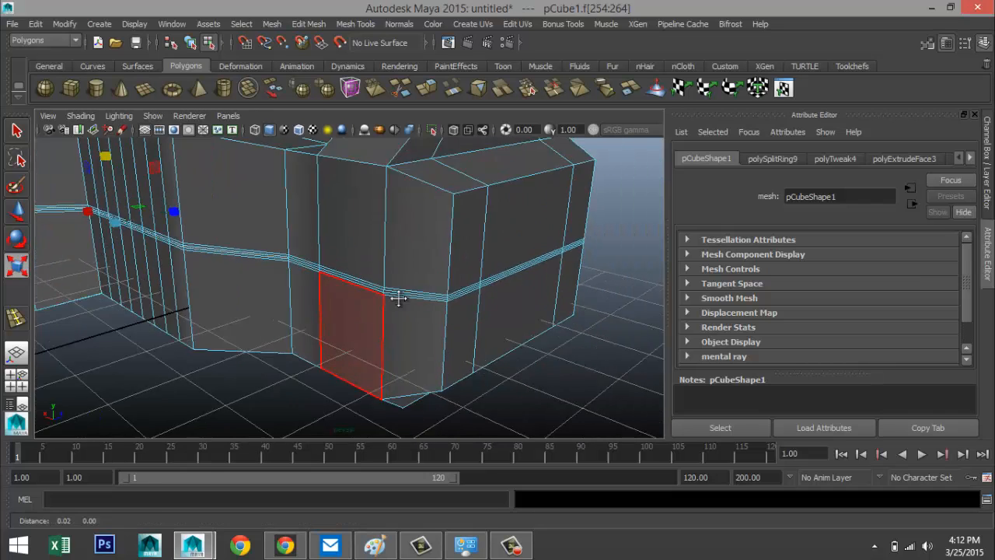
scroll(404, 291, "up", 2)
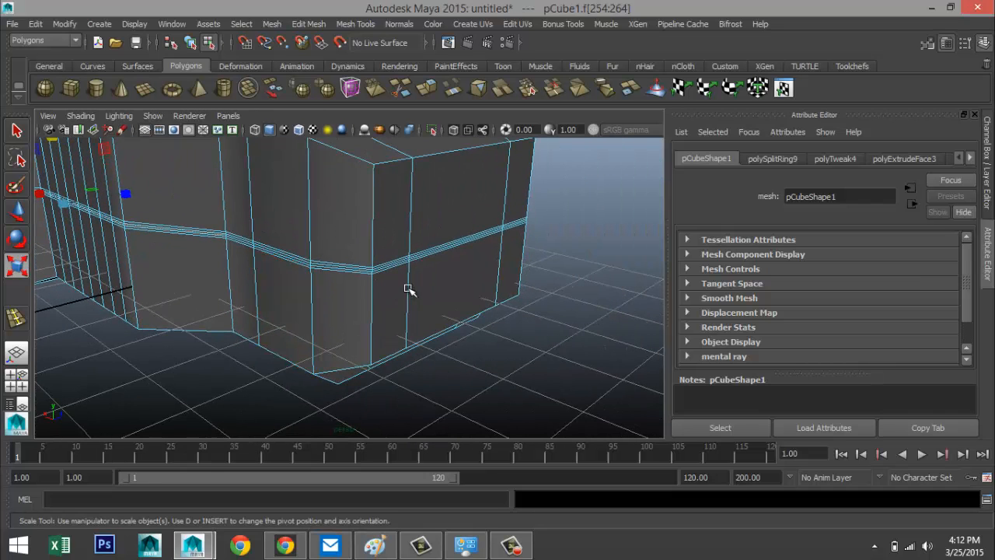
left_click(434, 253, "shift")
- Continue the strip selection along the other ribbed side and onto the prong-end block, completing the band of middle faces
left_click_drag(555, 316, 401, 300, "alt")
right_click_drag(401, 300, 443, 317, "alt")
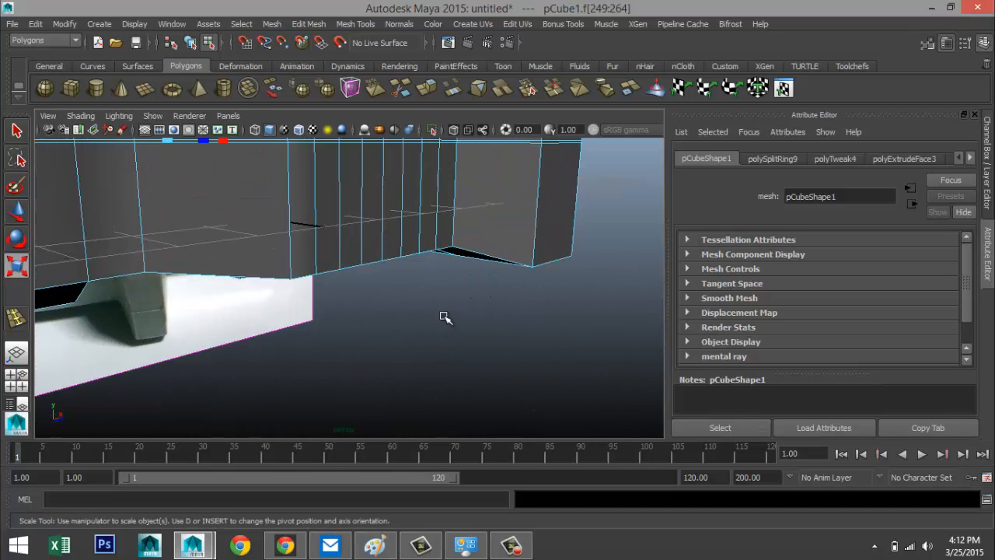
right_click_drag(461, 280, 480, 337, "alt")
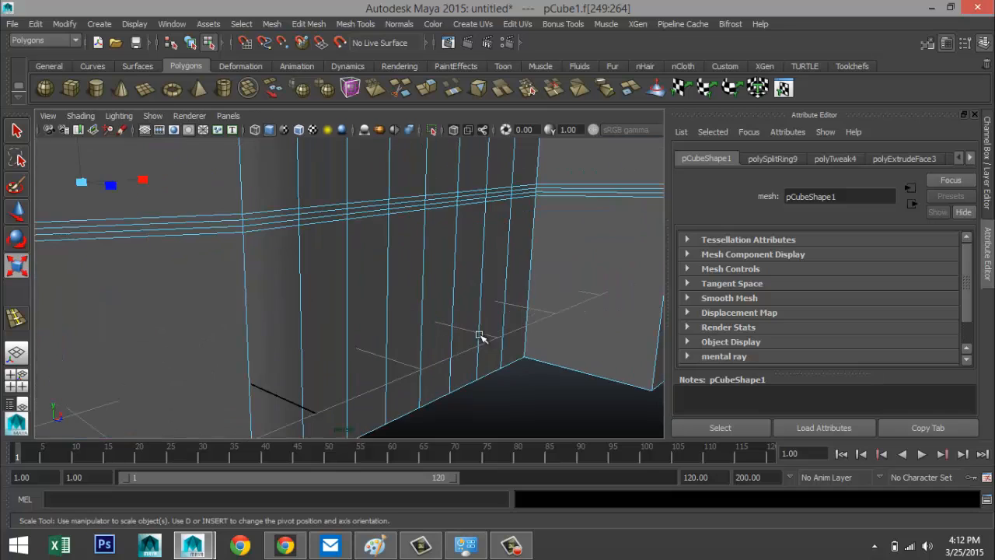
left_click(573, 192, "shift")
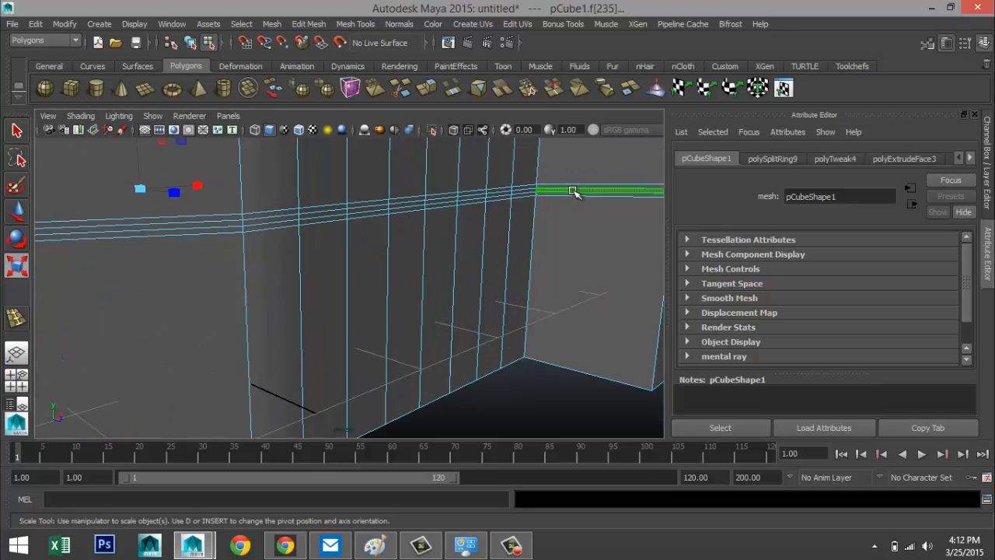
key("f")
right_click_drag(562, 328, 484, 329, "alt")
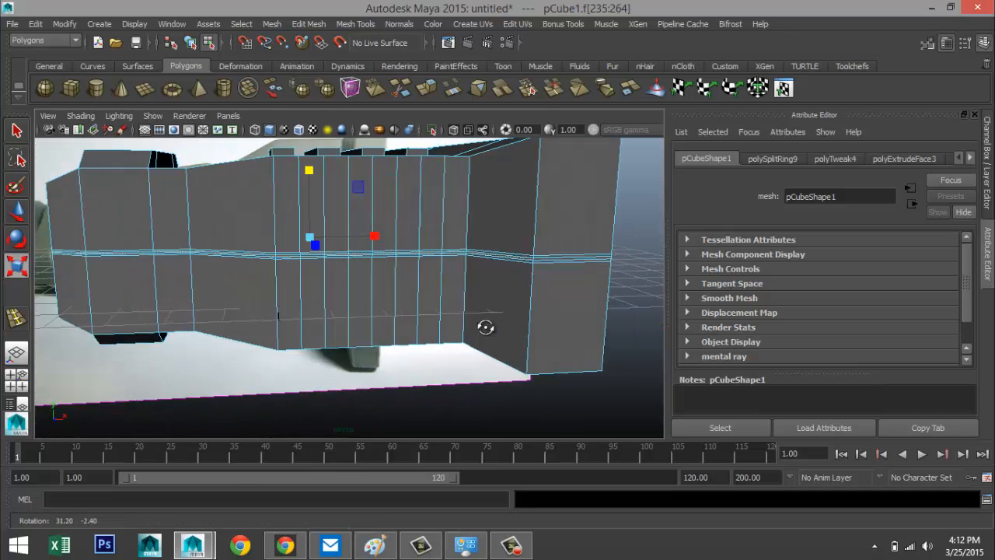
right_click_drag(542, 349, 610, 340, "alt")
middle_click_drag(611, 339, 366, 324, "alt")
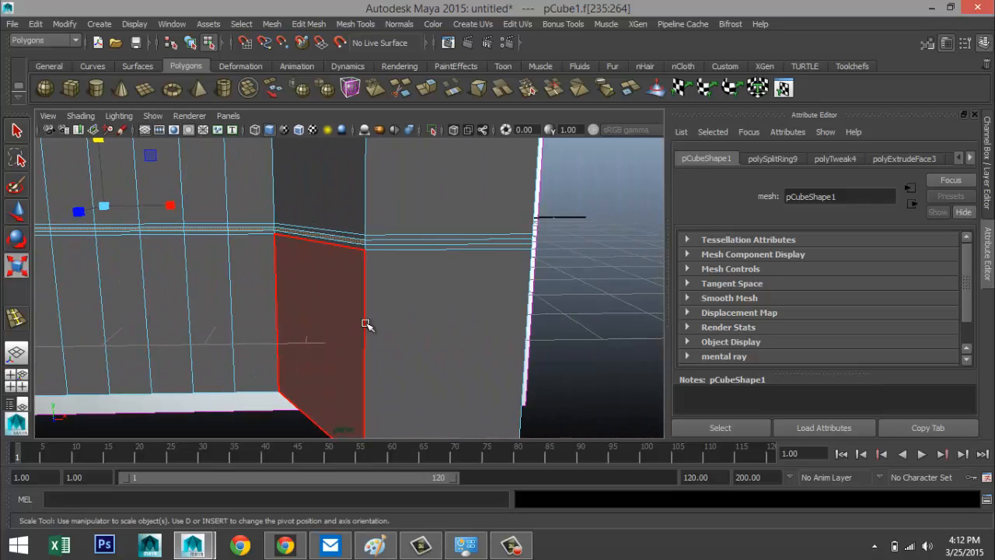
left_click(418, 241, "shift")
- Extrude the selected strip faces and scale them uniformly to about 0.965 to form the recessed seam groove
left_click_drag(515, 290, 544, 299, "alt")
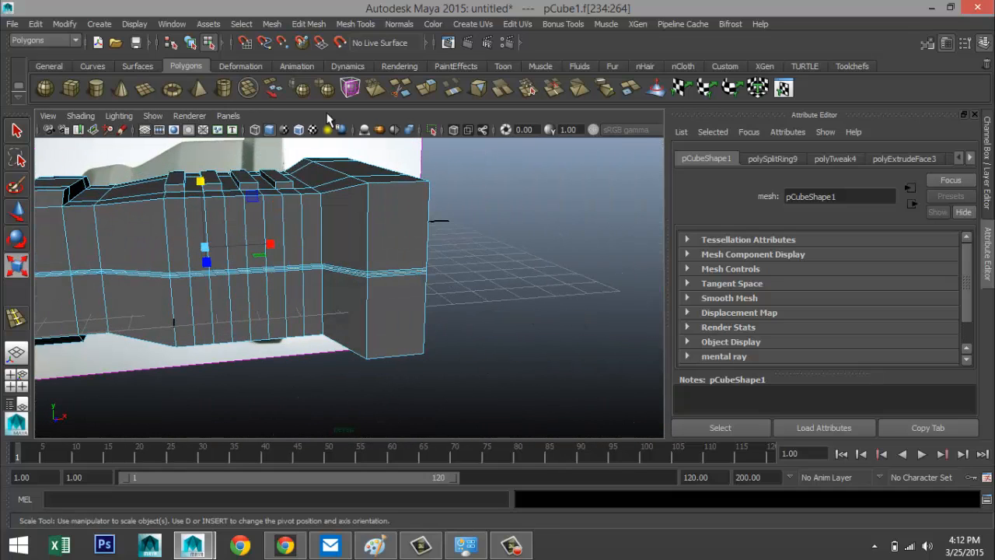
left_click(308, 24)
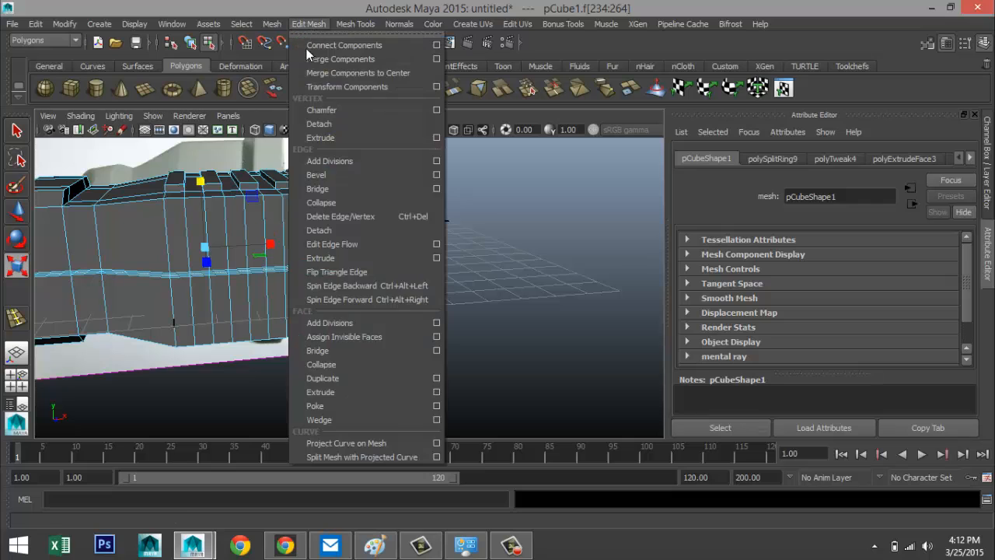
left_click(348, 391)
key("r")
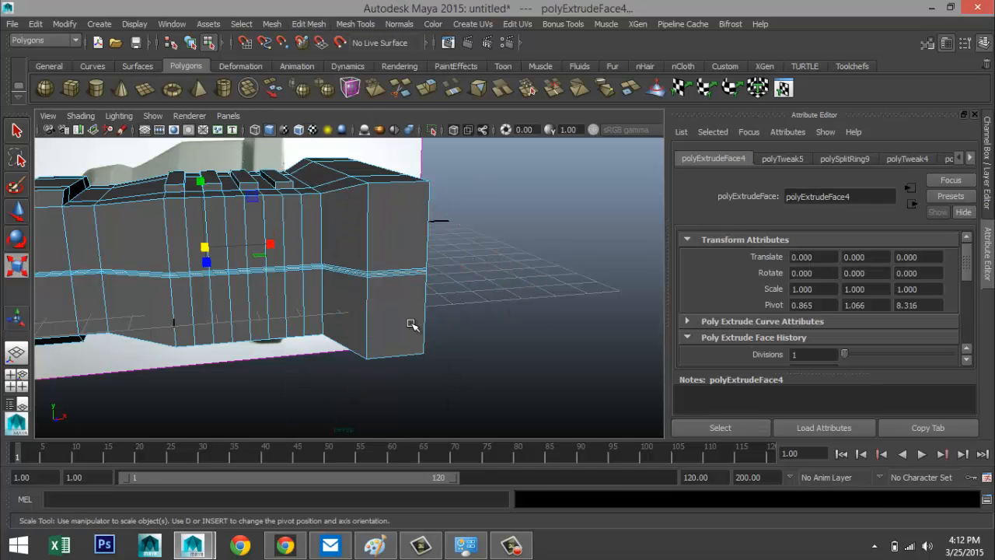
left_click_drag(207, 247, 205, 247)
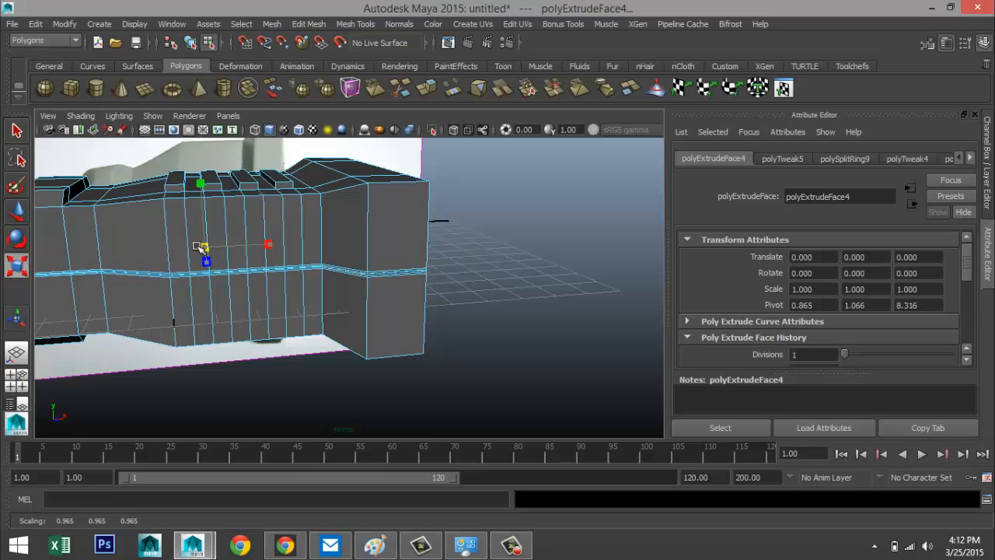
- Inspect the seam groove around the prong end and along the side, and clear the face selection
left_click_drag(372, 354, 267, 360, "alt")
scroll(288, 351, "up", 5)
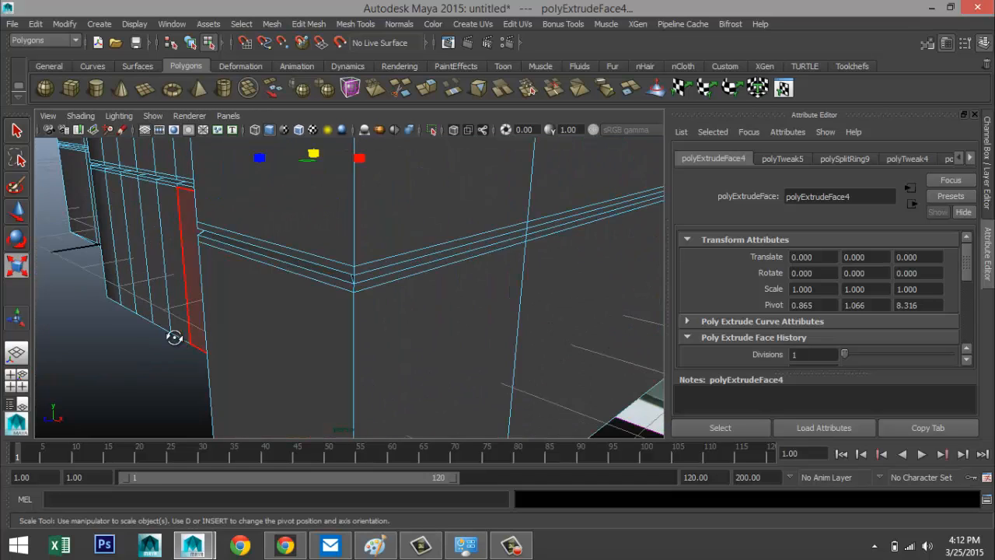
left_click_drag(175, 338, 289, 342, "alt")
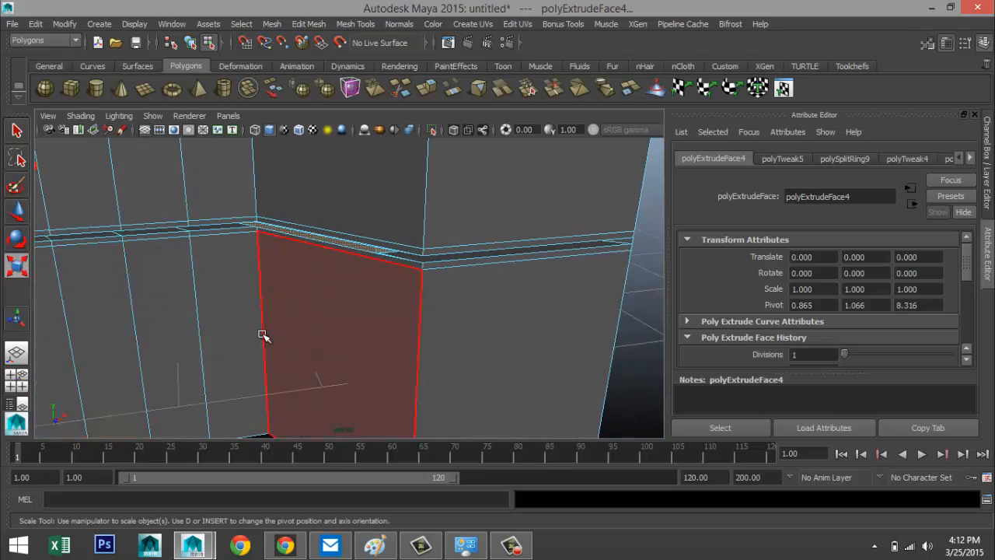
scroll(248, 338, "down", 5)
left_click_drag(229, 344, 340, 378, "alt")
left_click(339, 378)
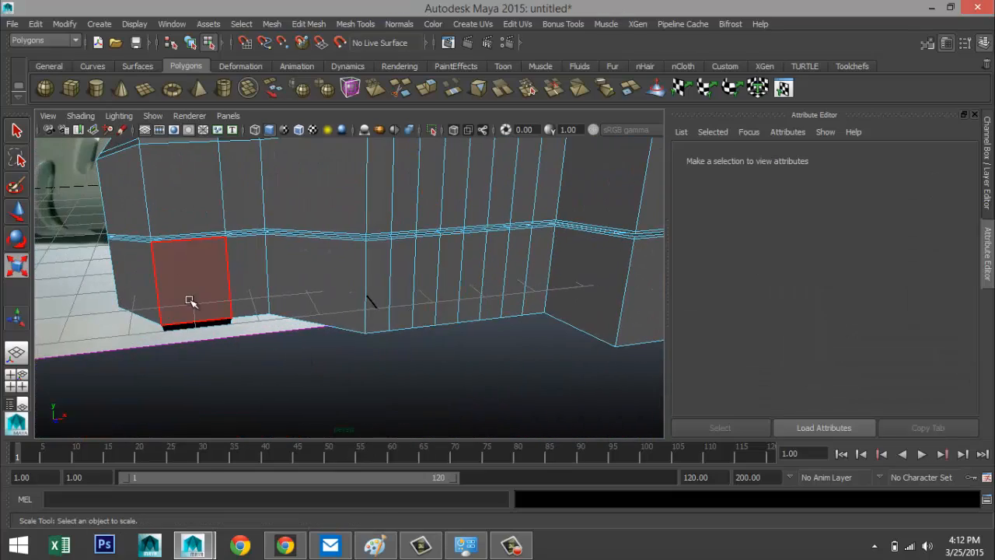
- Look over the ribbed top face, switch to the top view and bring the whole plug into view
scroll(145, 329, "down", 3)
left_click_drag(145, 330, 345, 363, "alt")
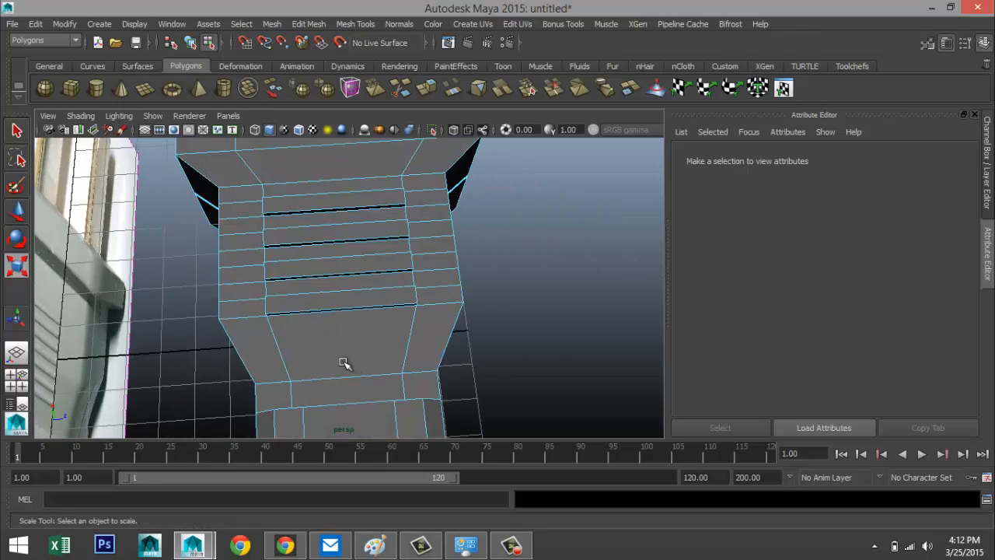
middle_click_drag(345, 362, 317, 390, "alt")
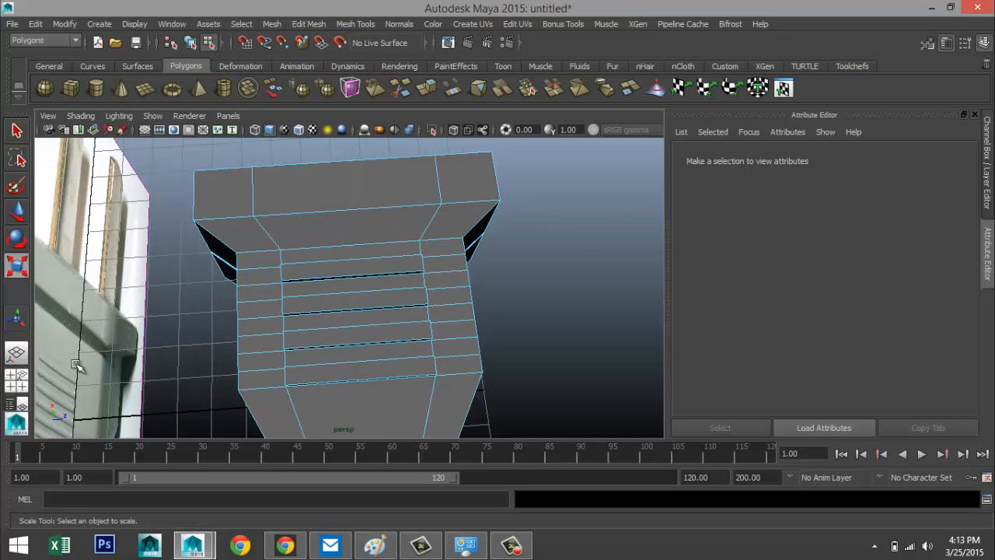
key("space")
key("space")
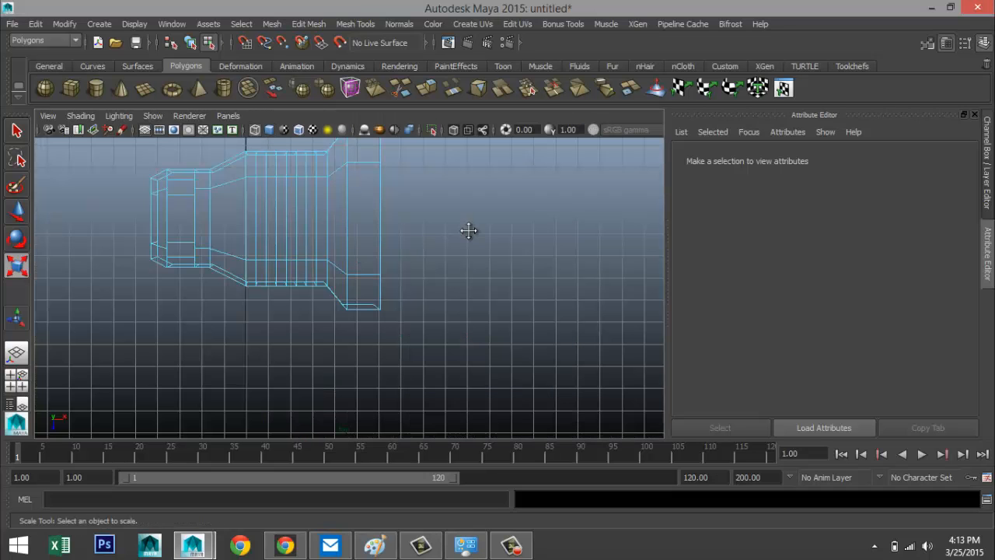
middle_click_drag(468, 230, 486, 293, "alt")
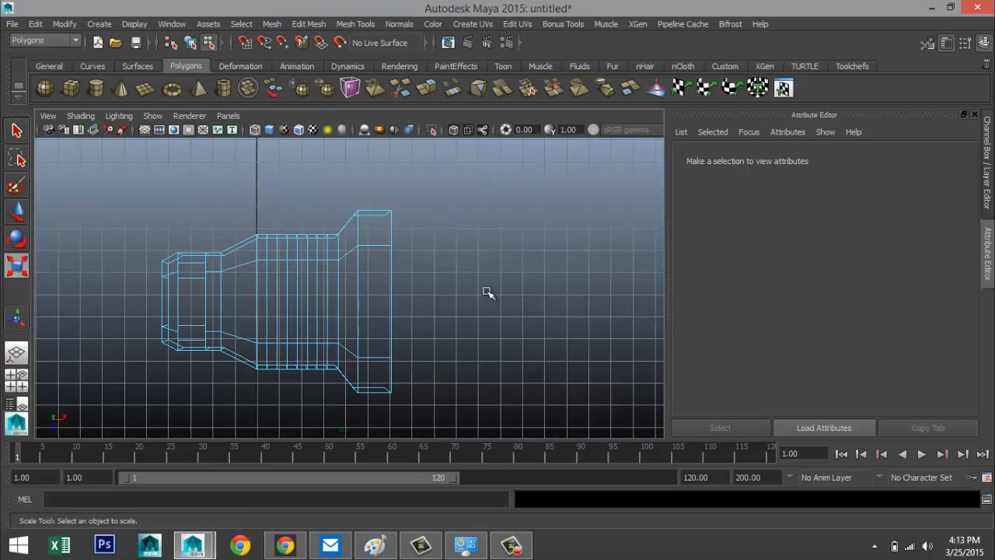
- Open the Insert Edge Loop Tool settings, set the number of loops to 1, and maintain position by equal distance from edge
left_click(320, 24)
mouse_move(355, 24)
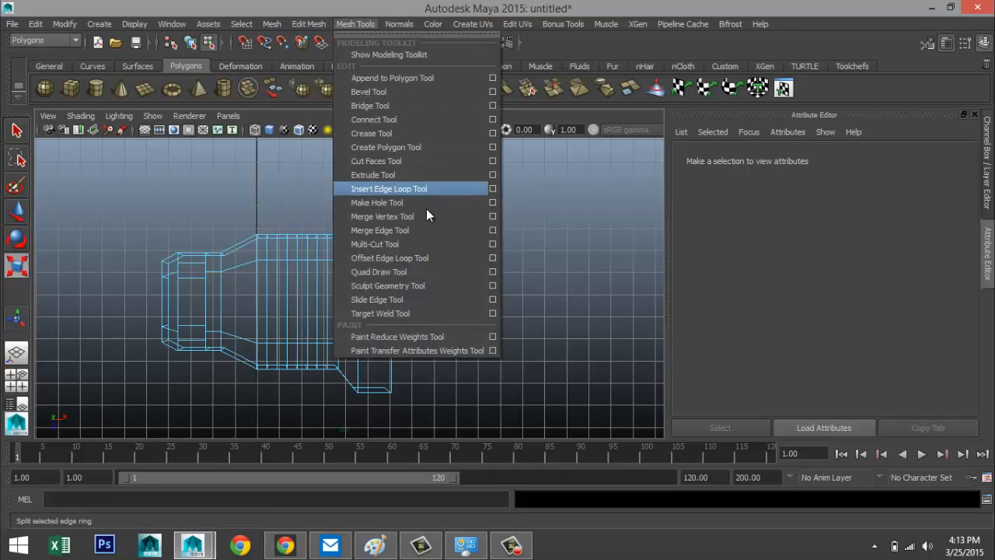
left_click(492, 189)
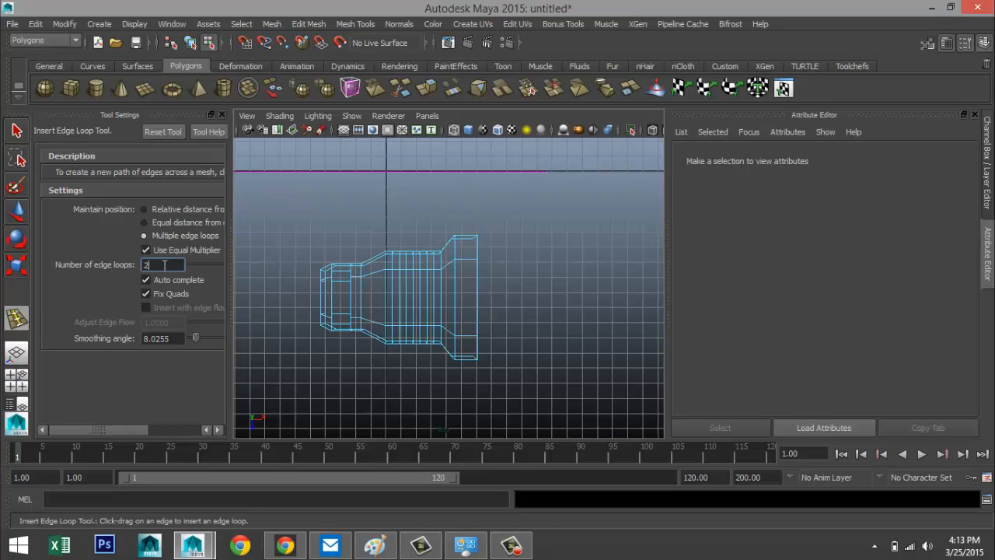
scroll(503, 340, "up", 5)
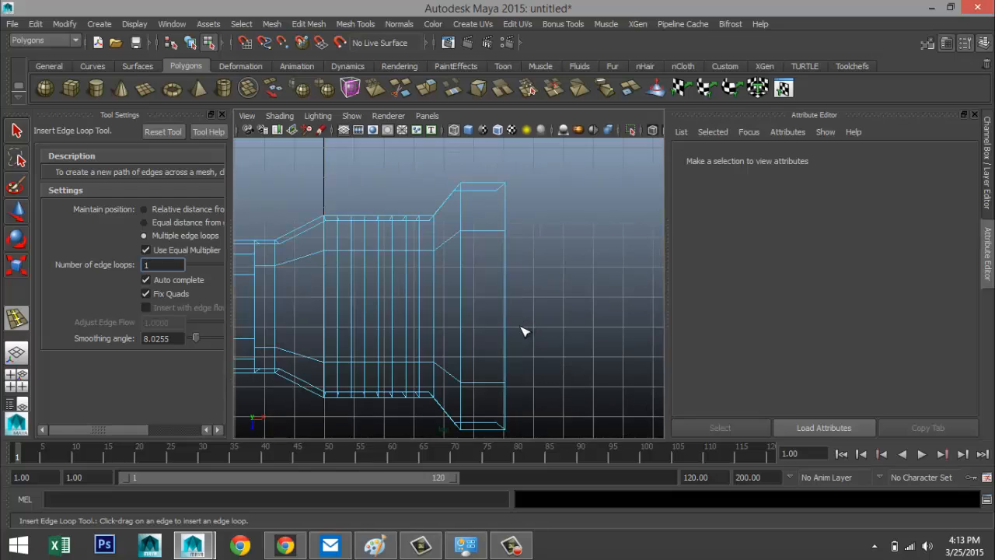
left_click(144, 222)
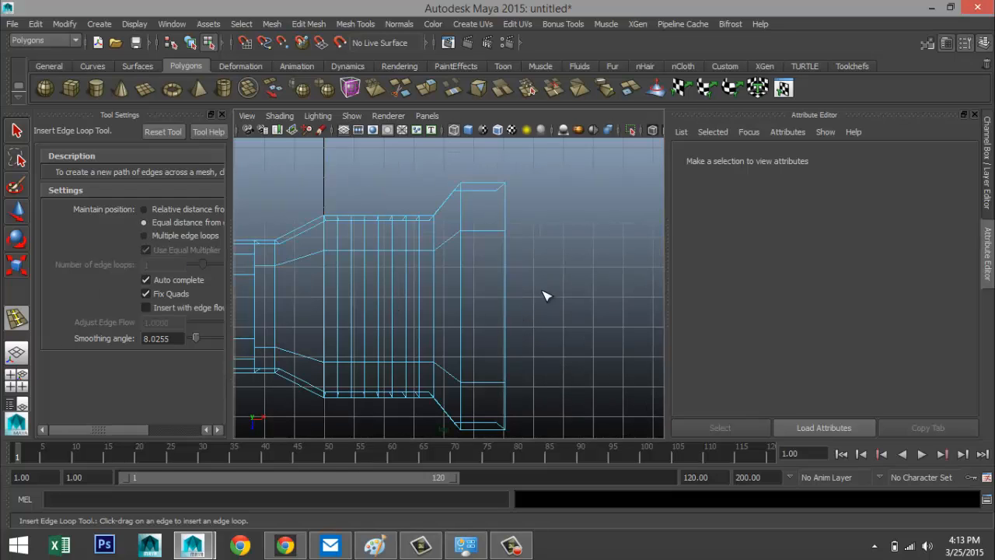
- In the top view, insert one lengthwise edge loop near each long side of the plug
scroll(536, 292, "up", 2)
middle_click_drag(533, 293, 497, 360, "alt")
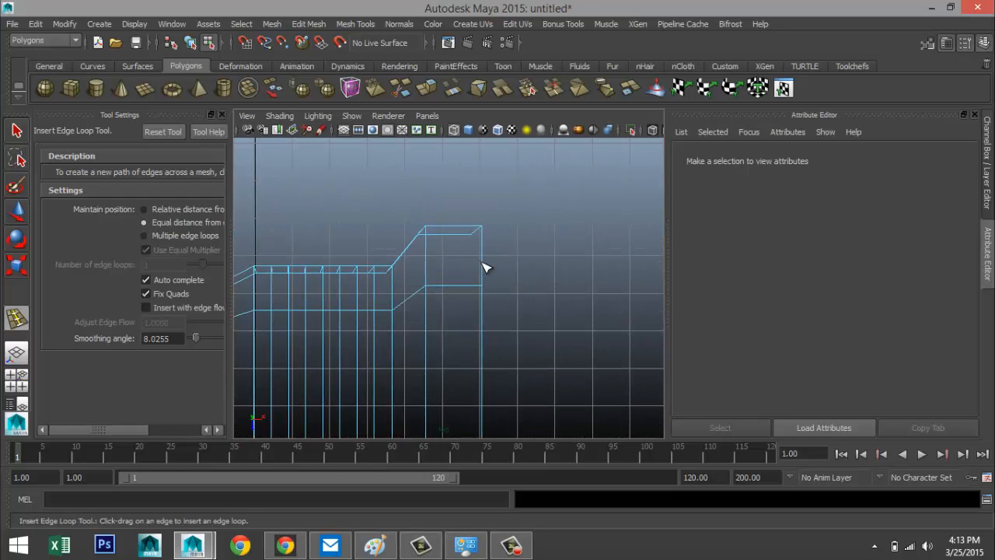
left_click_drag(482, 264, 488, 259)
scroll(518, 321, "down", 5)
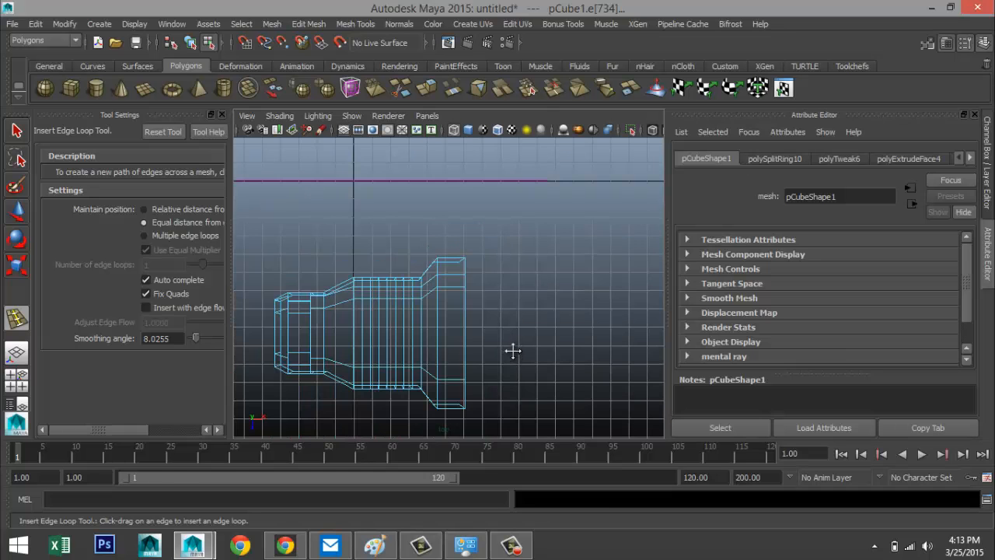
middle_click_drag(512, 352, 514, 247, "alt")
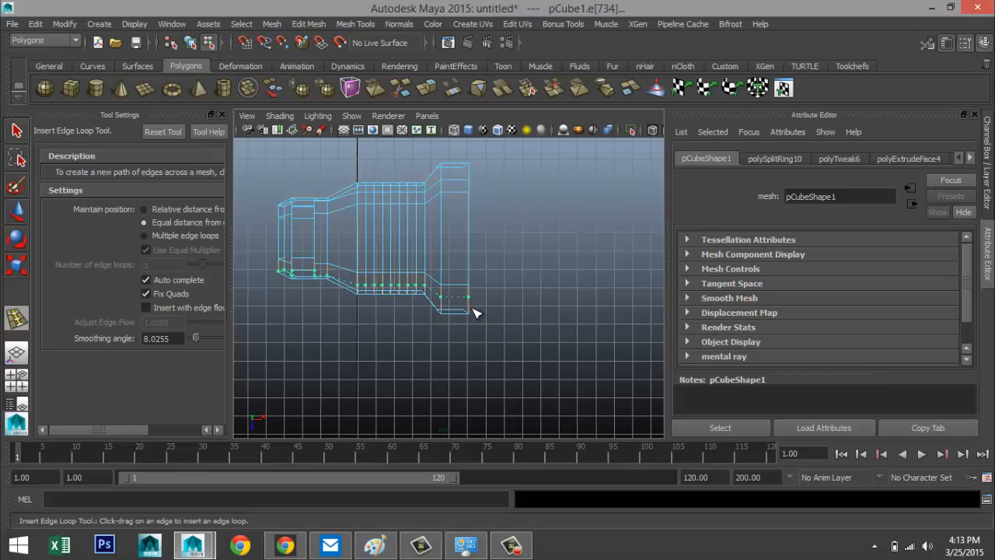
left_click_drag(474, 312, 476, 315)
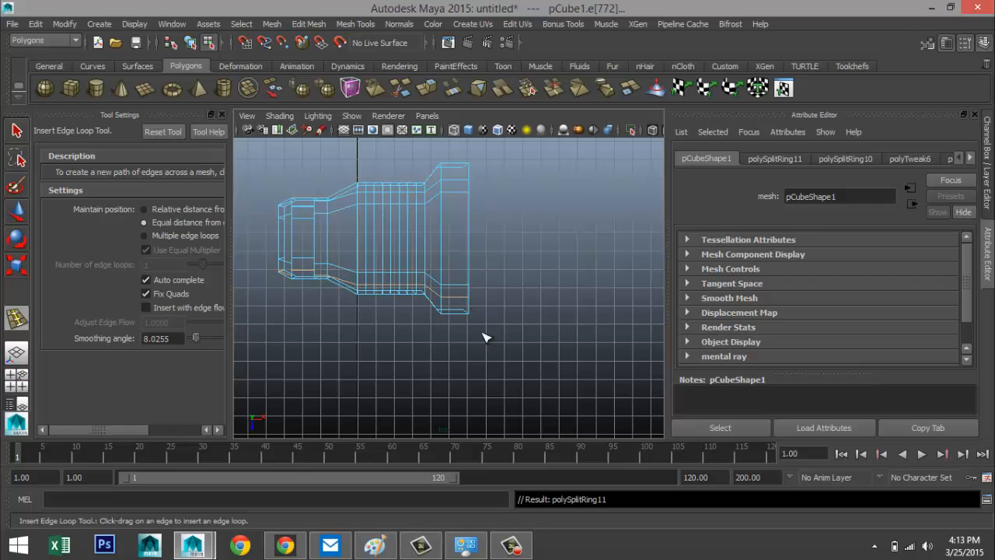
- In the perspective view, insert edge loops tight against both rims of the wide prong-end block
left_click(17, 353)
key("space")
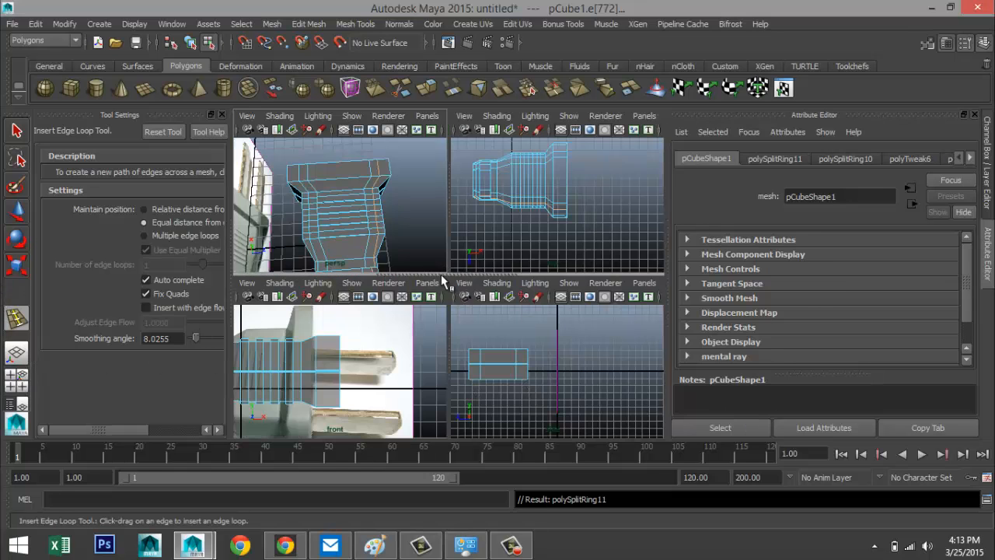
key("space")
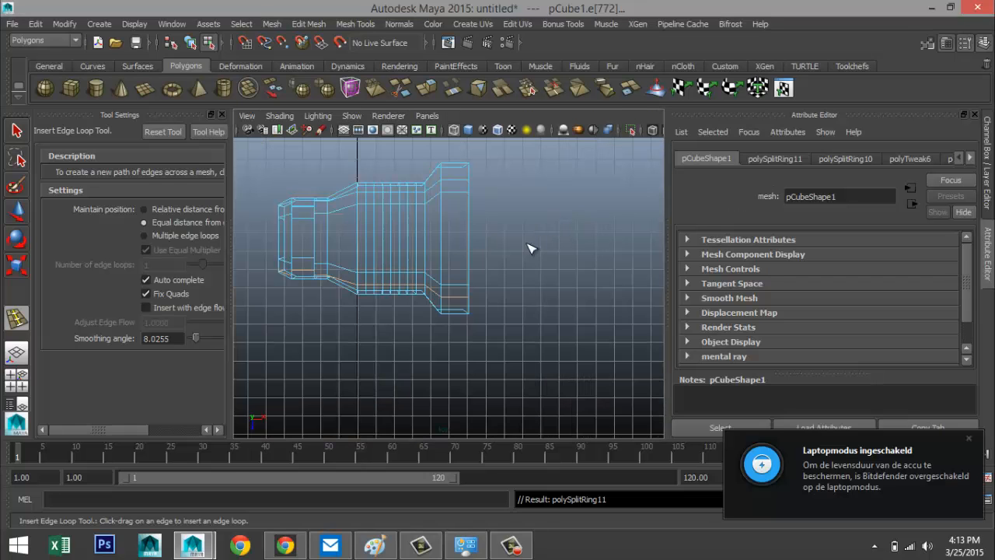
left_click(17, 384)
key("space")
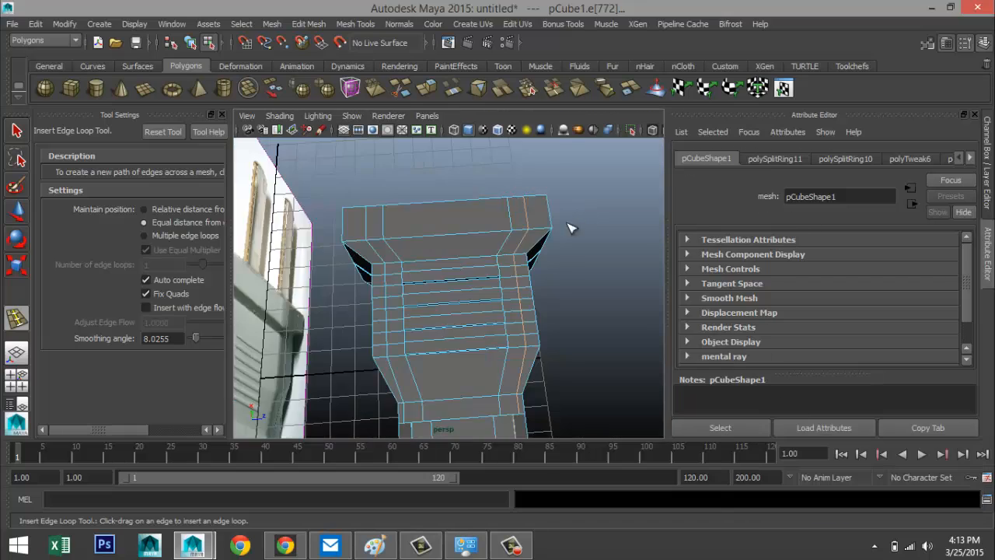
scroll(556, 232, "up", 5)
middle_click_drag(551, 243, 540, 334, "alt")
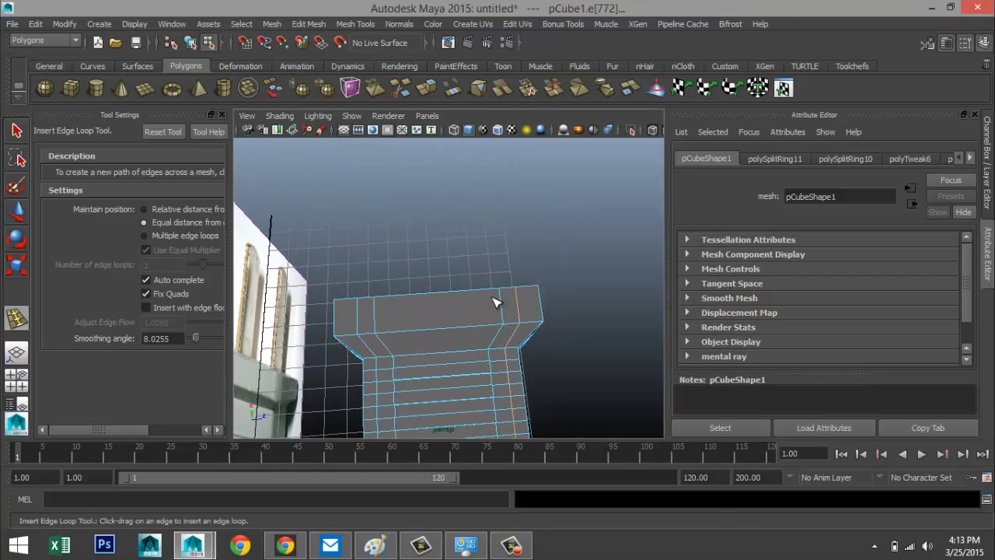
left_click_drag(505, 305, 509, 330)
scroll(518, 318, "up", 8)
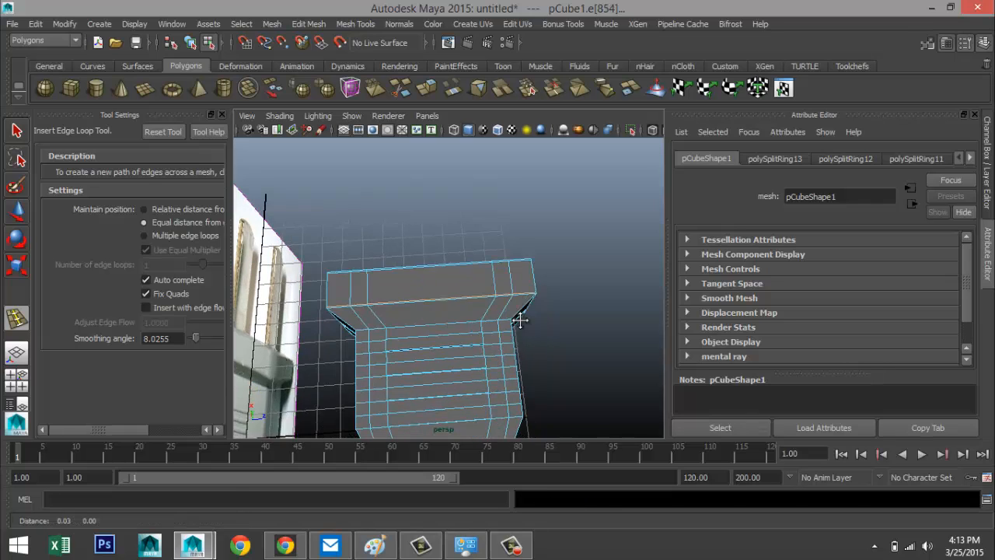
- Close the tool settings and insert edge loops beside the block's flare edge and on both sides of the flare-to-ribs edge
left_click(222, 115)
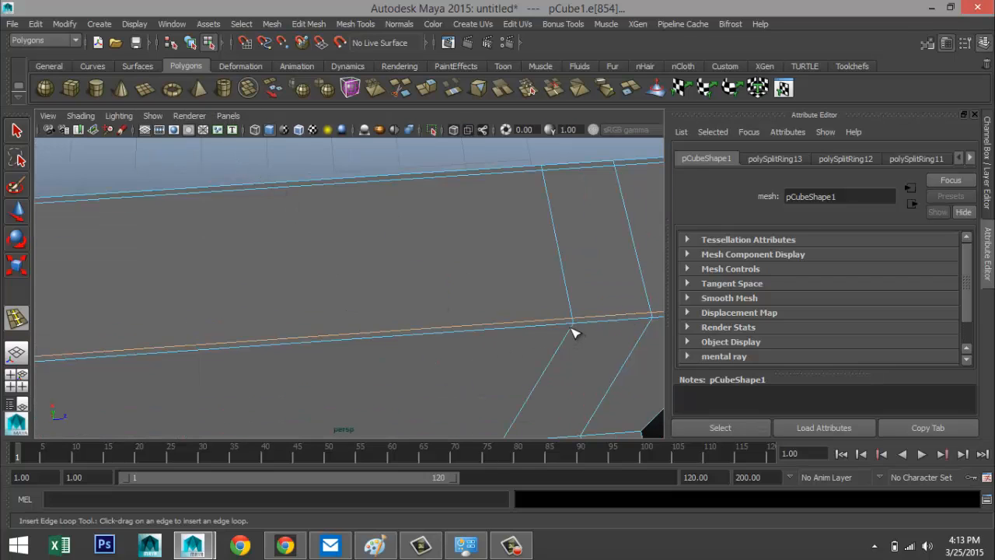
left_click_drag(572, 333, 572, 334)
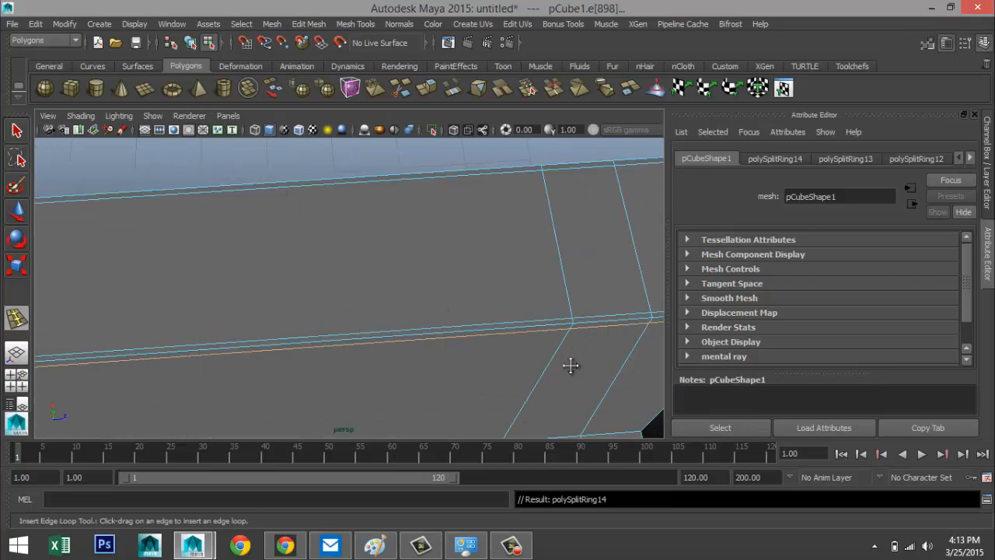
middle_click_drag(571, 366, 571, 269, "alt")
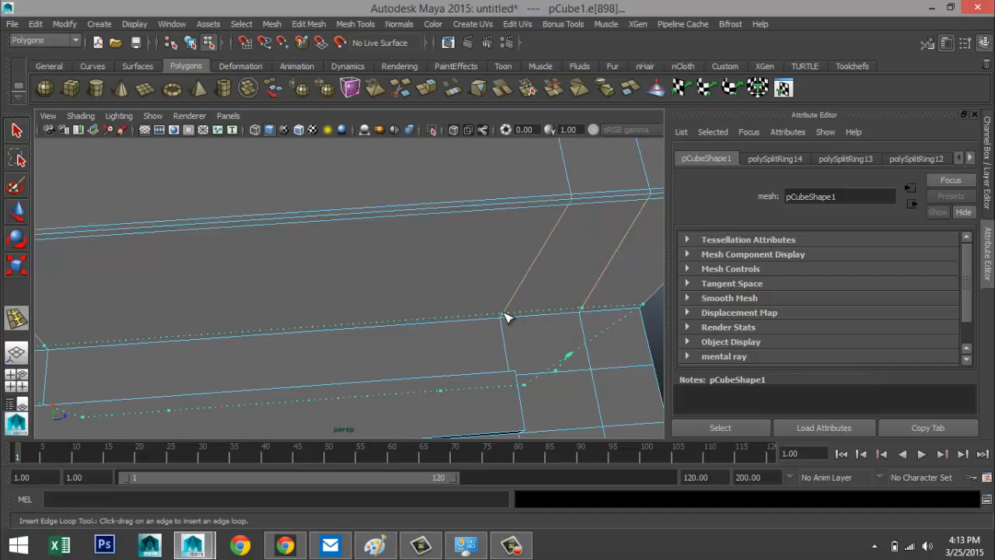
left_click_drag(504, 319, 506, 327)
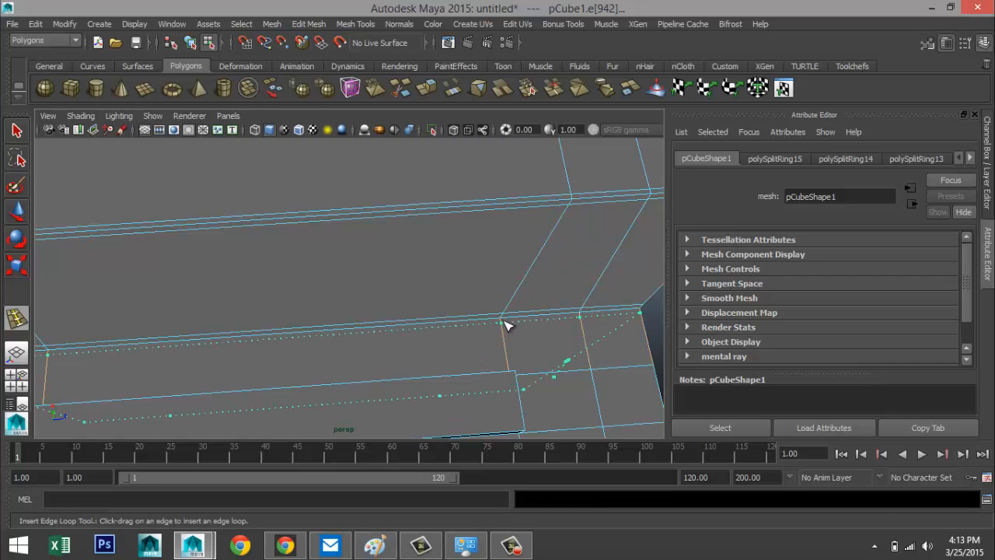
left_click(506, 327)
- Insert an edge loop at the ribbed section's cable-side edge and lengthwise loops tight against both long corners
left_click_drag(544, 362, 553, 409, "alt")
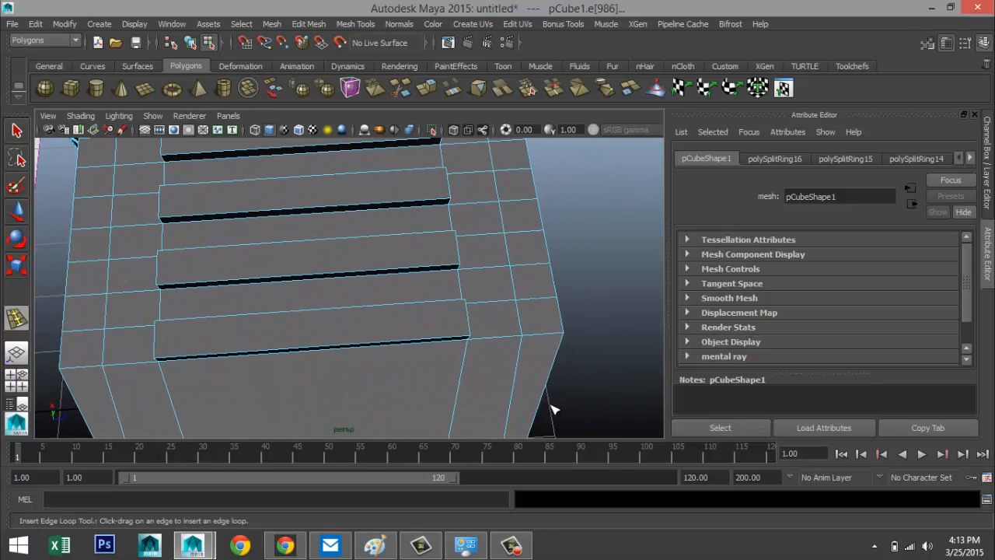
left_click_drag(563, 345, 566, 340)
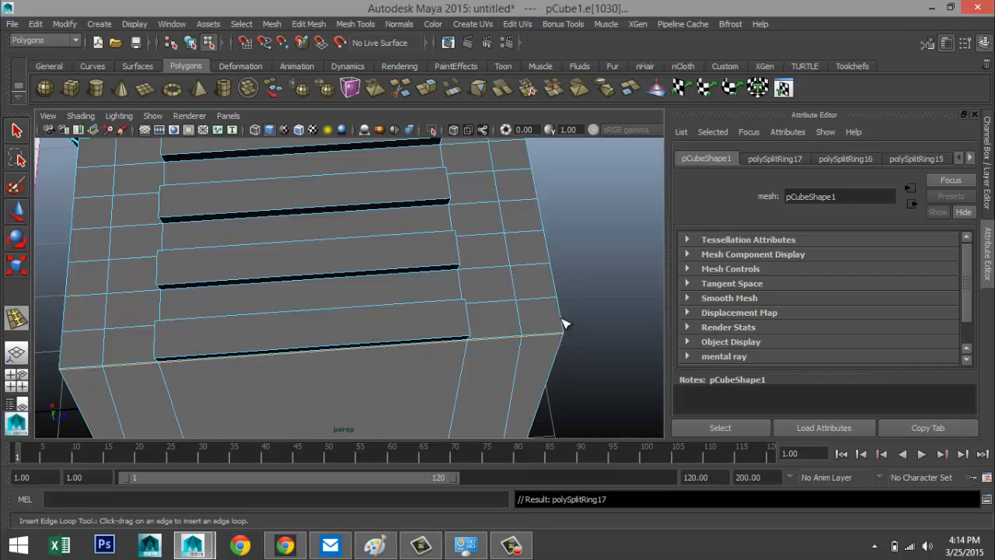
left_click_drag(557, 302, 556, 305)
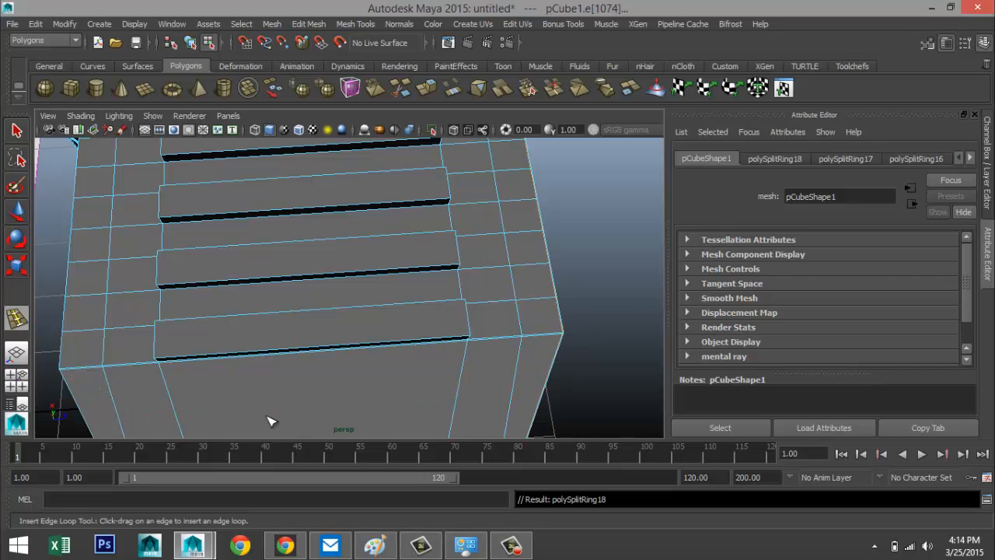
left_click_drag(70, 335, 326, 314)
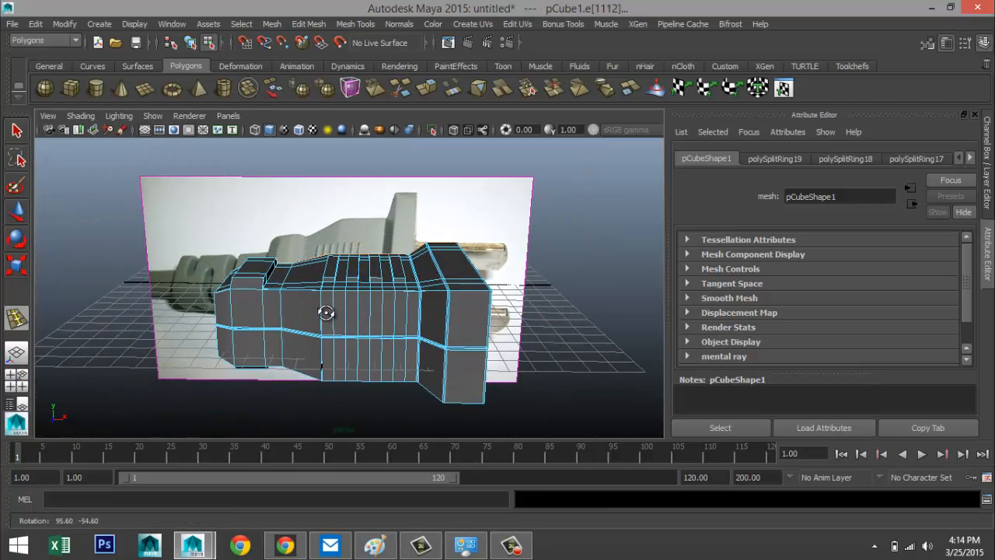
- Insert lengthwise edge loops close to the upper and lower borders of the plug's side face
right_click_drag(327, 314, 504, 354, "alt")
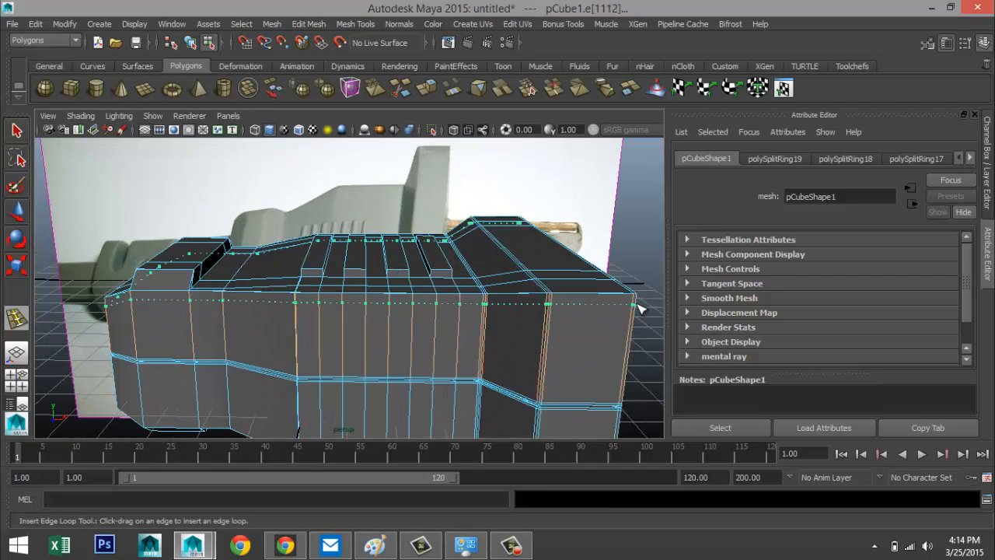
left_click_drag(639, 308, 638, 304)
right_click_drag(466, 233, 544, 236, "alt")
left_click_drag(500, 336, 362, 231, "alt")
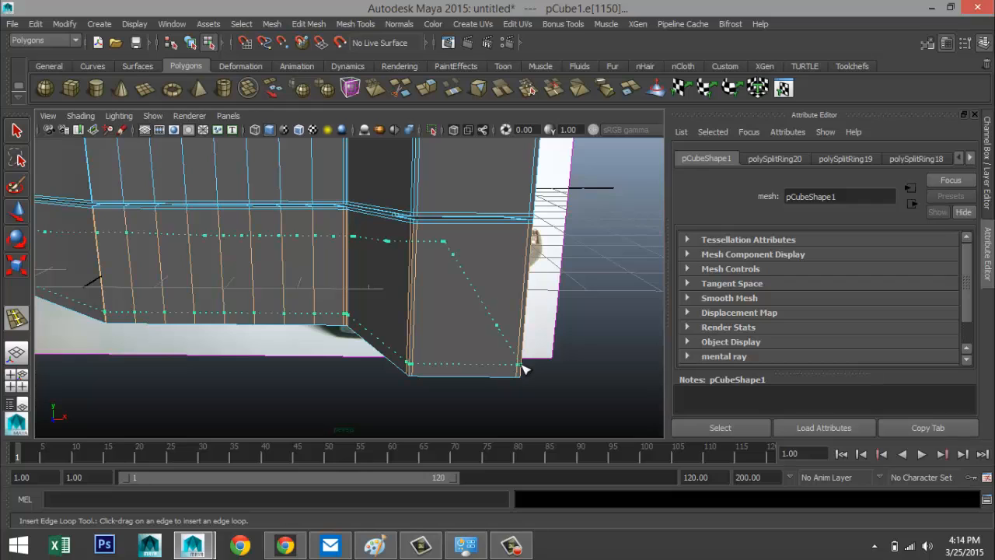
left_click_drag(523, 369, 524, 380)
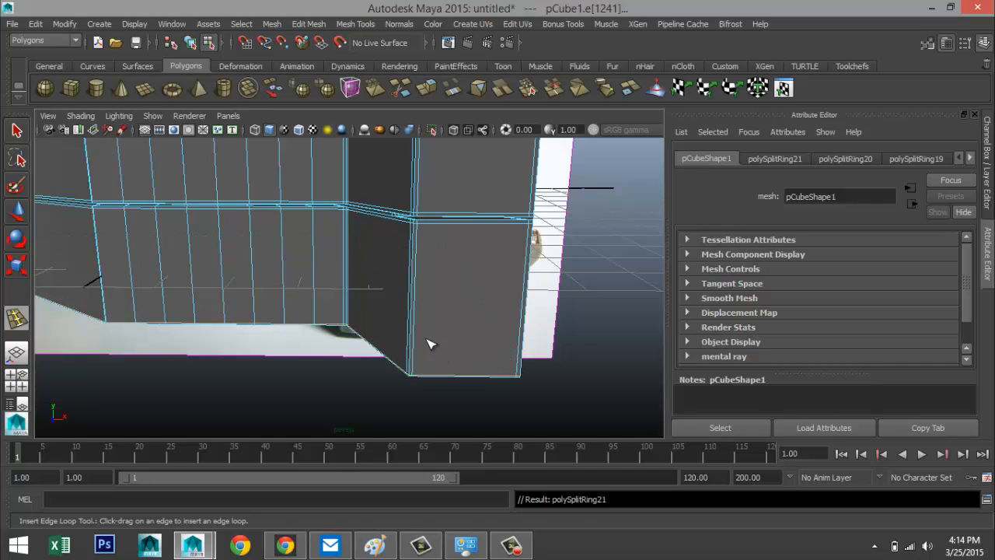
- Select the whole plug in object mode, inspect its smooth preview around the prong end, and return to the unsmoothed display
key("q")
right_click_drag(463, 213, 523, 204)
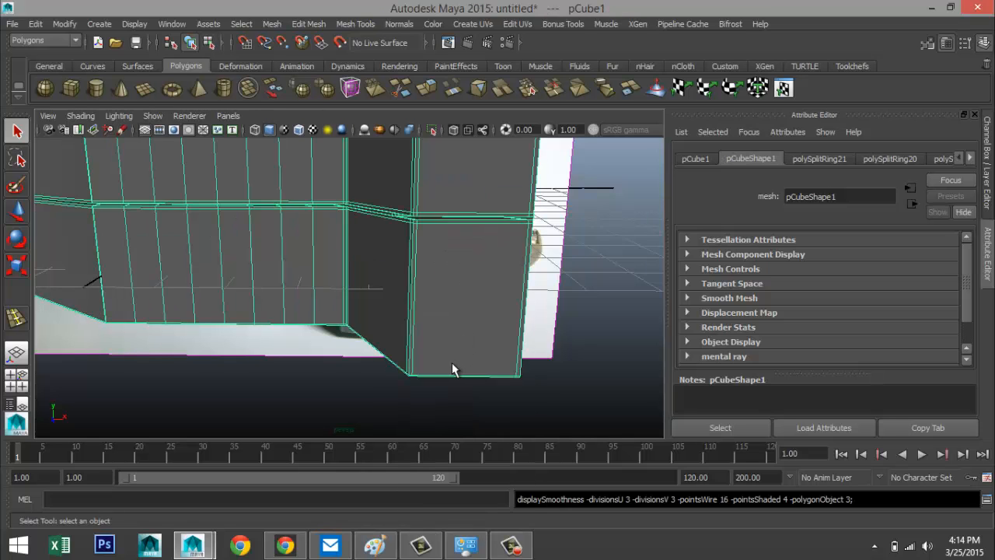
scroll(452, 362, "down", 1)
key("f")
left_click_drag(368, 394, 401, 392, "alt")
left_click(516, 365)
left_click_drag(275, 342, 240, 355, "alt")
left_click(434, 283)
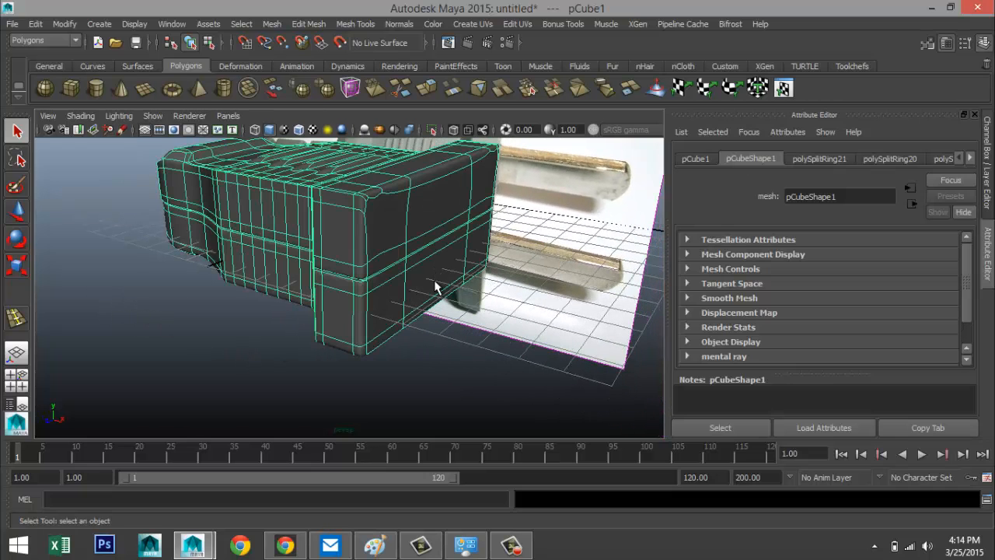
key("1")
- Reactivate the Insert Edge Loop Tool, try a loop beside the prong-end block's upper corner, and undo it
scroll(447, 299, "up", 5)
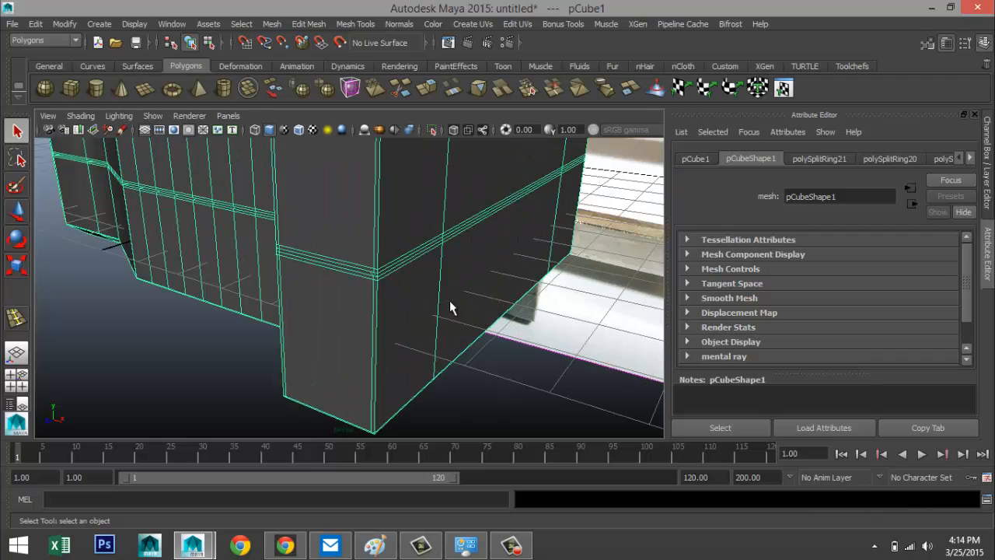
left_click_drag(484, 326, 327, 313, "alt")
middle_click_drag(282, 307, 358, 356, "alt")
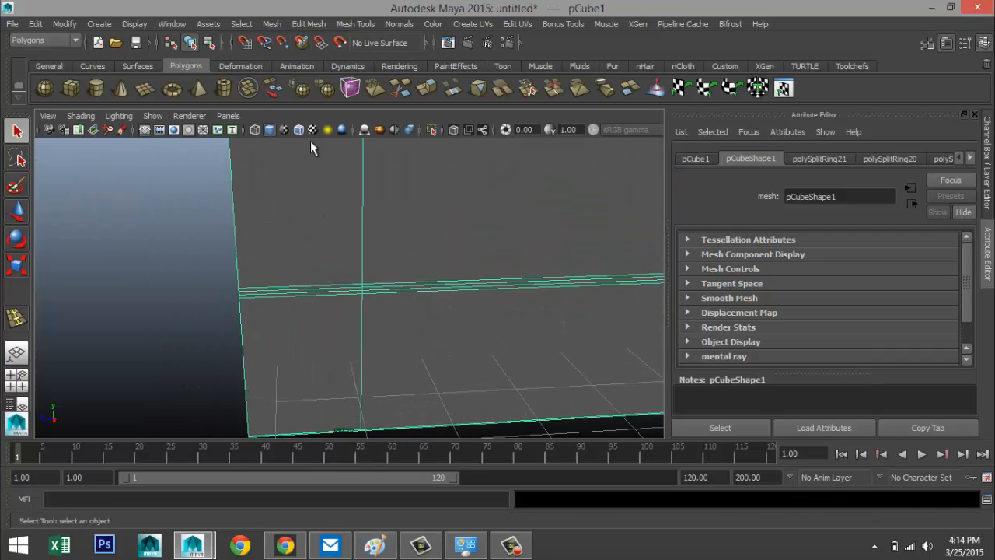
left_click(308, 24)
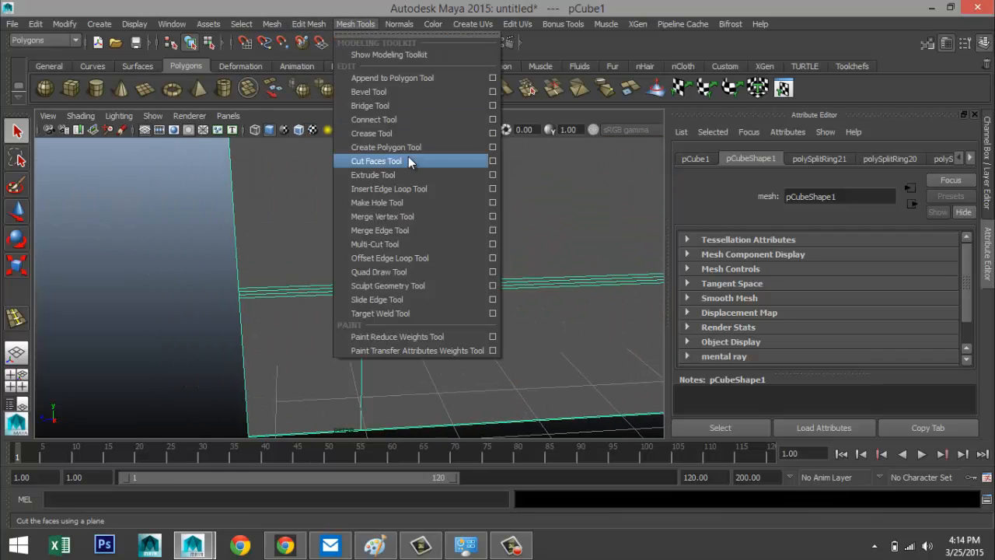
left_click(408, 189)
scroll(347, 231, "down", 3)
scroll(288, 199, "up", 3)
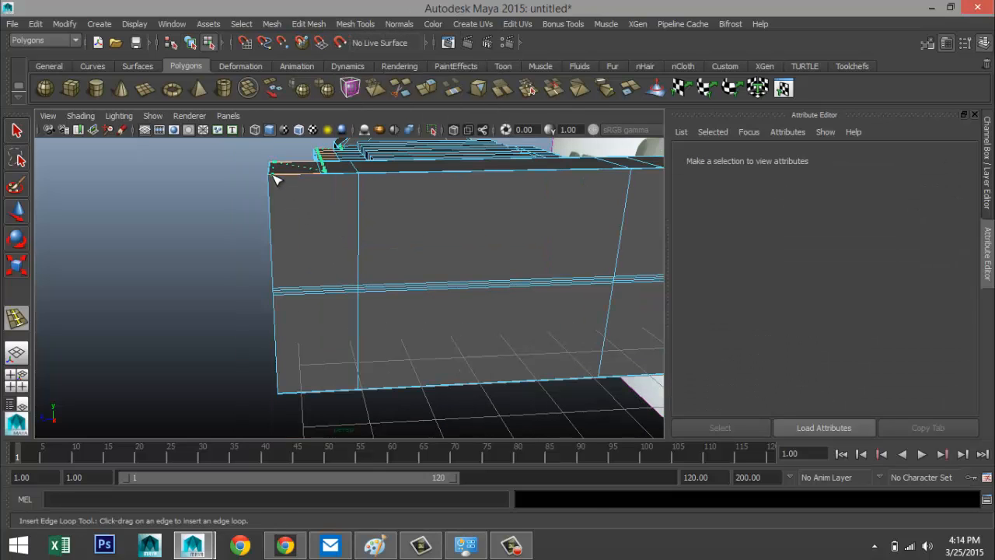
left_click(277, 180)
key("ctrl+z")
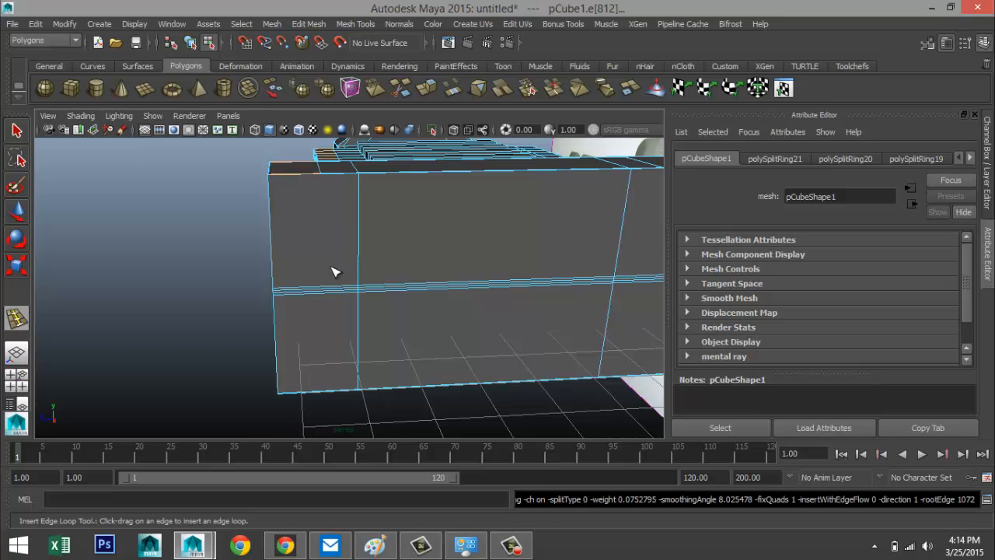
- Try a vertical edge loop between the prong-end face's corner and first vertical edge, undo it, and examine the seam corner
left_click_drag(323, 290, 323, 290)
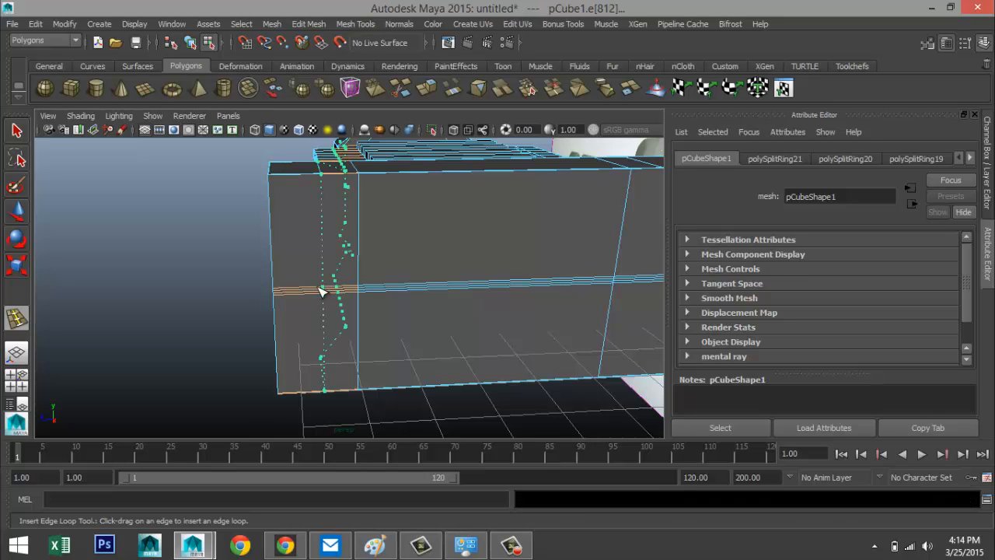
key("Return")
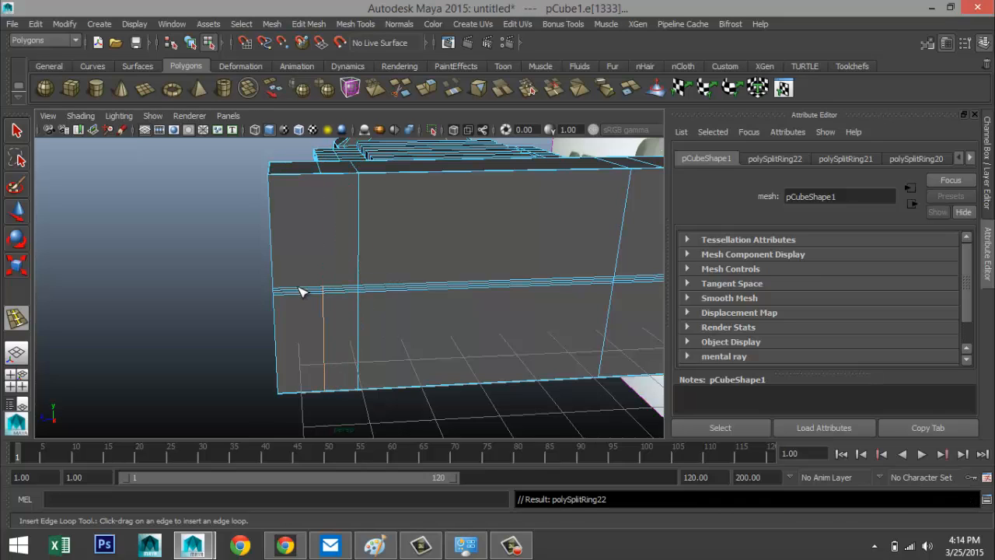
key("ctrl+z")
scroll(412, 328, "up", 5)
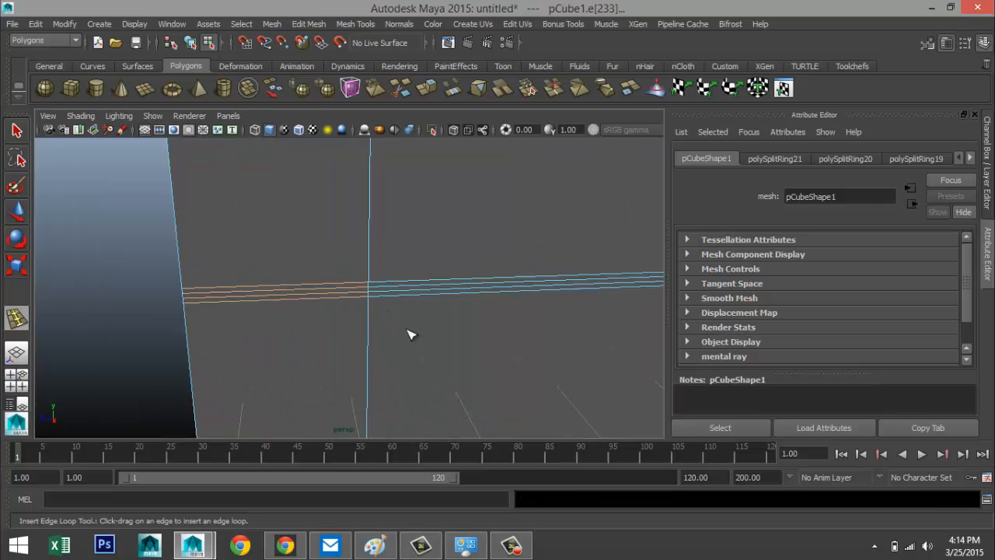
left_click_drag(412, 335, 287, 330, "alt")
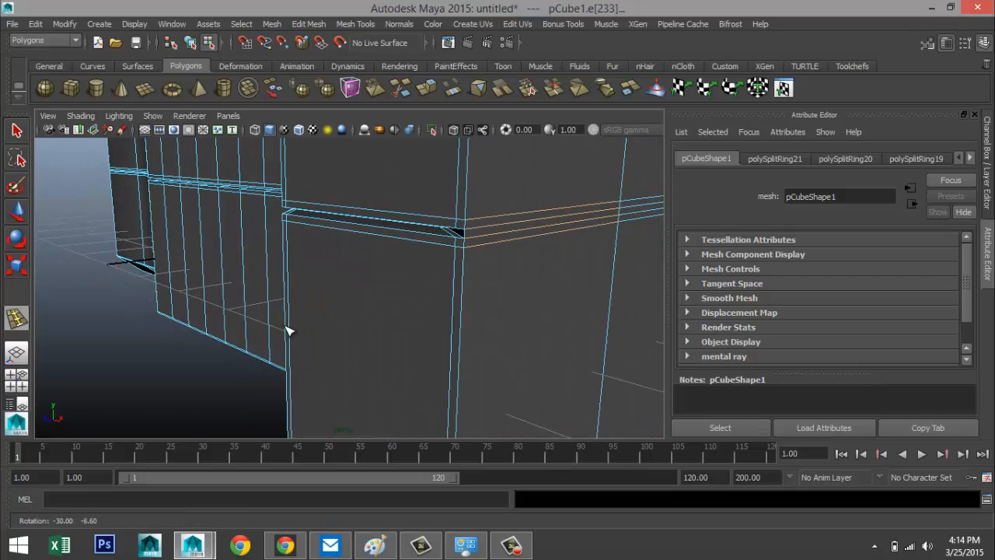
- Clear the edge selection, return to object mode, and select the whole plug
left_click(194, 370)
scroll(192, 349, "down", 5)
left_click_drag(194, 352, 233, 337, "alt")
middle_click_drag(233, 337, 289, 412, "alt")
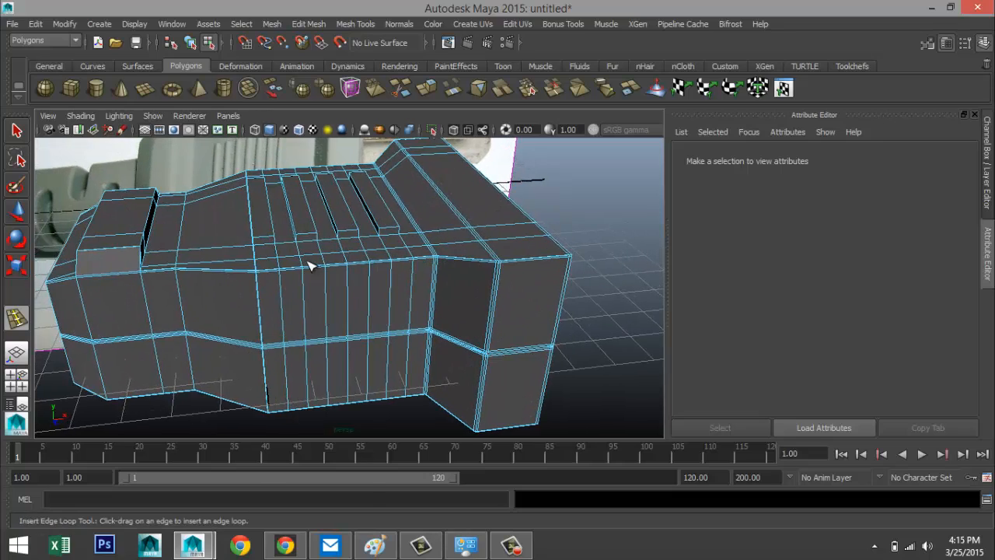
right_click_drag(309, 264, 362, 195)
left_click(391, 287)
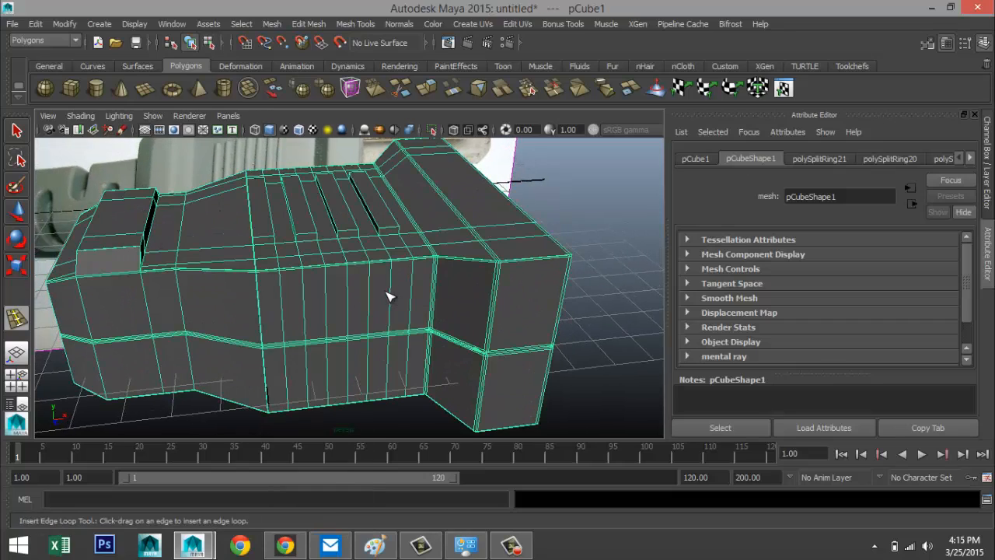
- Set the Insert Edge Loop Tool to multiple edge loops with 2 loops and insert them lengthwise across the middle of the ribs
left_click_drag(167, 280, 352, 257, "alt")
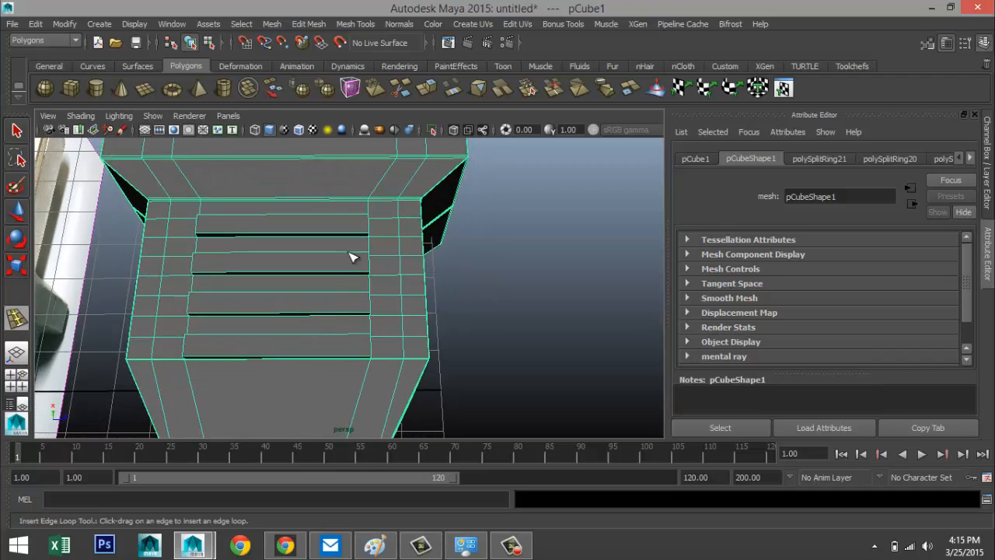
left_click(354, 24)
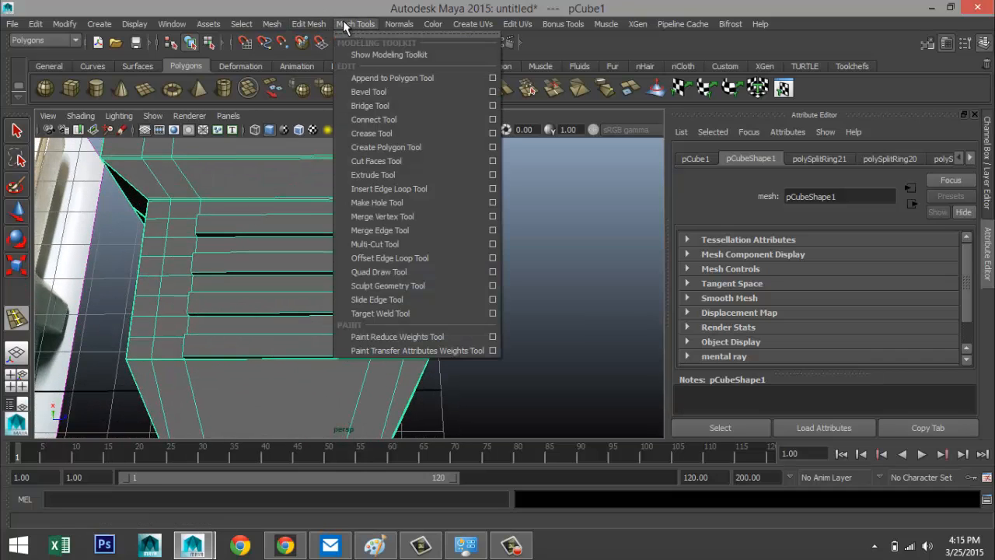
left_click(492, 188)
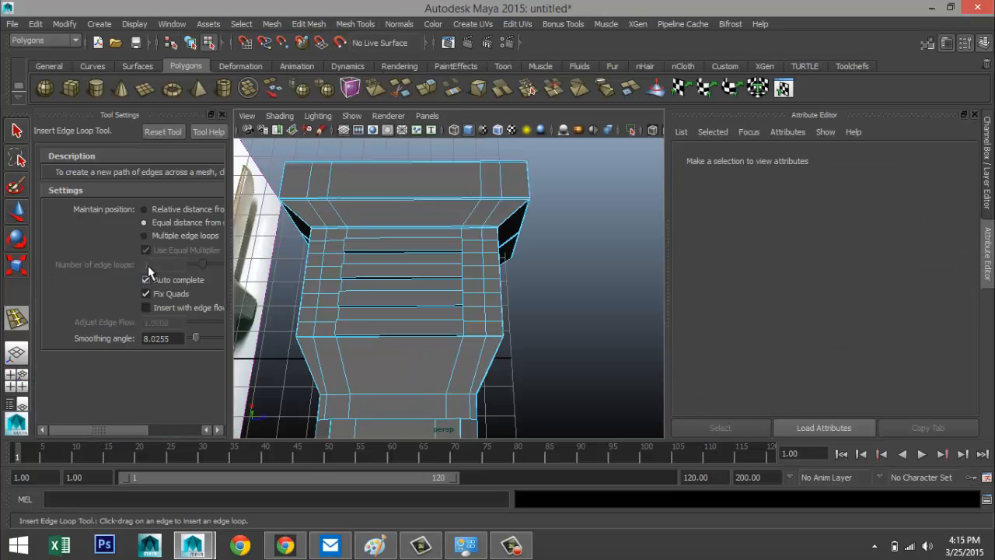
left_click(144, 235)
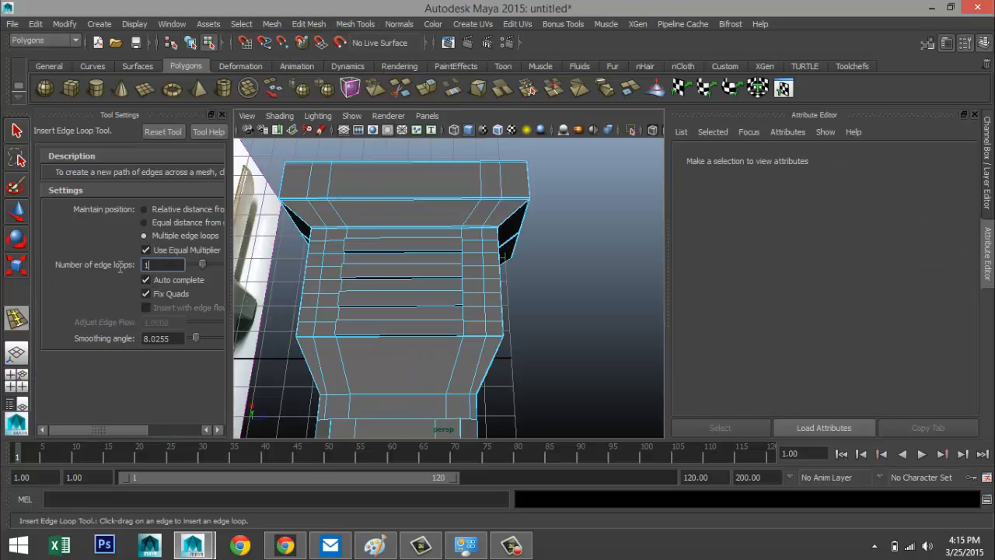
left_click(407, 254)
left_click_drag(407, 254, 411, 259)
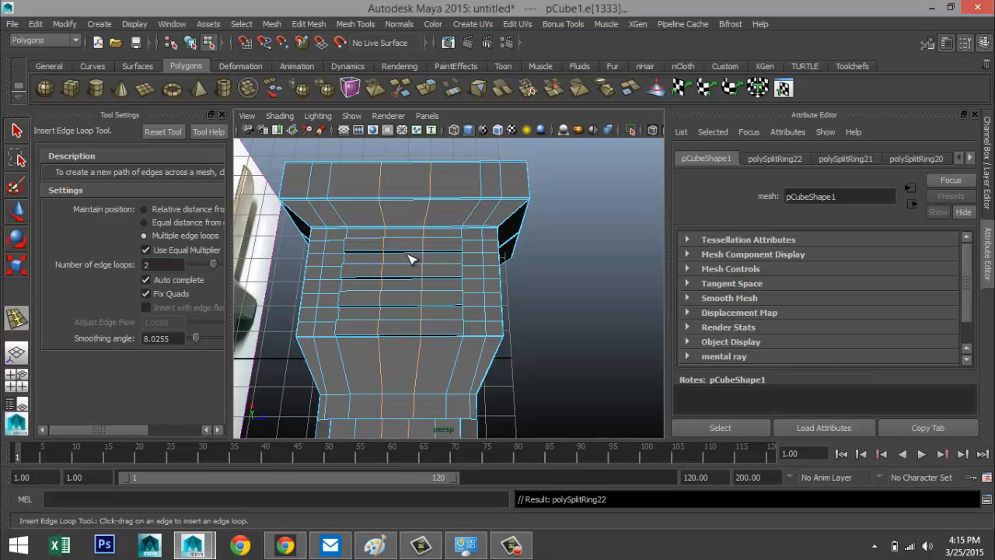
- Scale the two new edge loops apart until they sit just inside the ribs' ends, and reselect the plug in object mode
key("r")
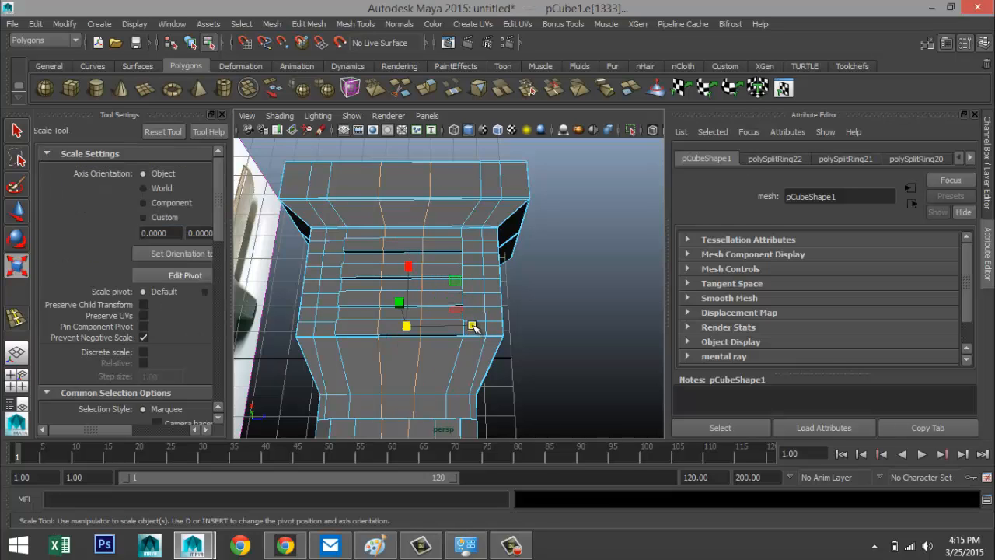
left_click_drag(473, 326, 593, 317)
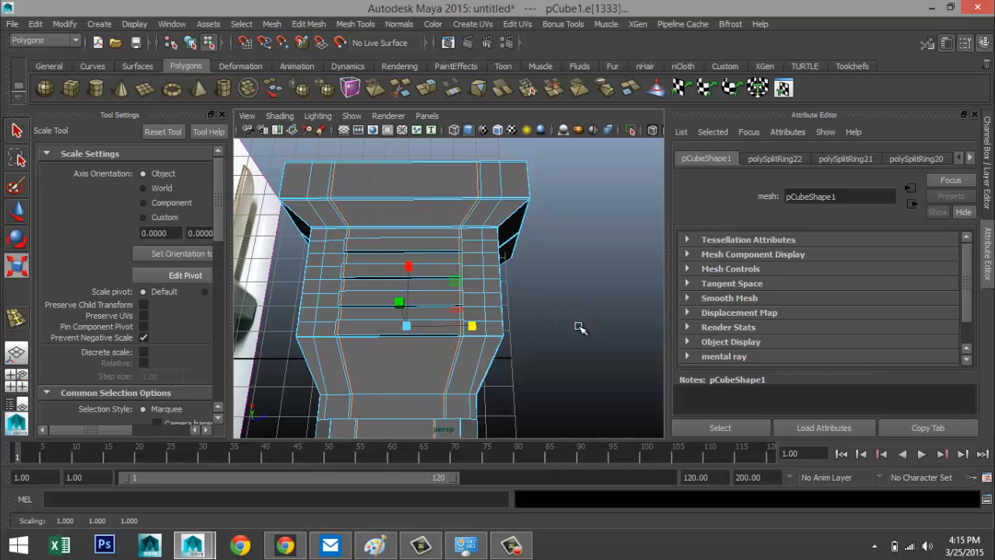
key("q")
right_click_drag(443, 222, 489, 193)
left_click(481, 199)
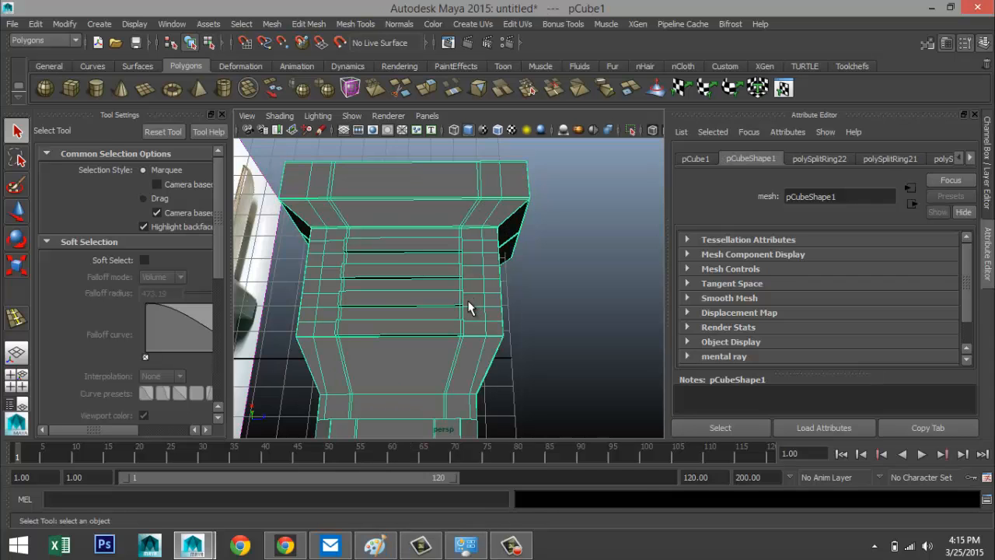
- Turn on the plug's smooth preview and inspect its ribs, side and seam groove without a selection
key("3")
left_click(567, 332)
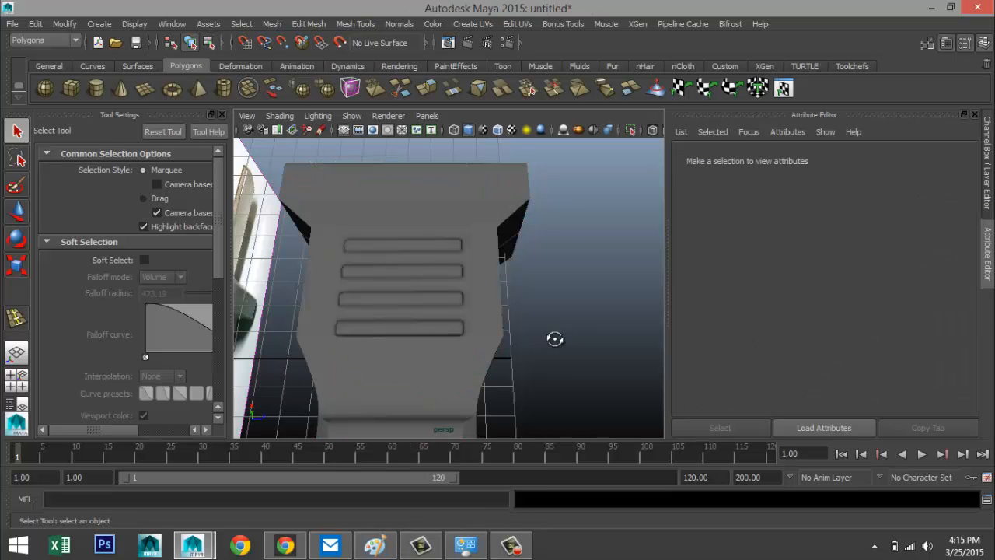
left_click_drag(554, 338, 443, 268, "alt")
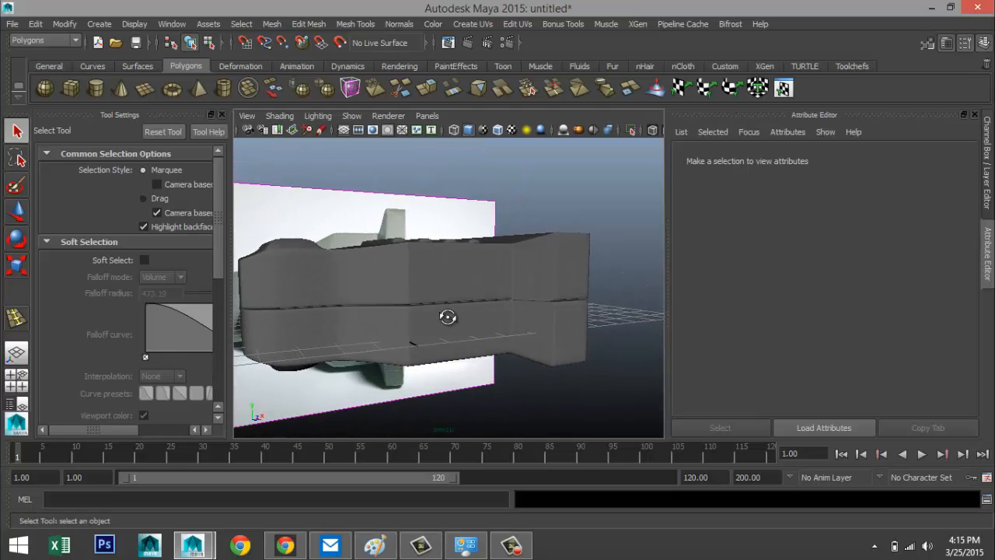
left_click_drag(448, 317, 438, 354, "alt")
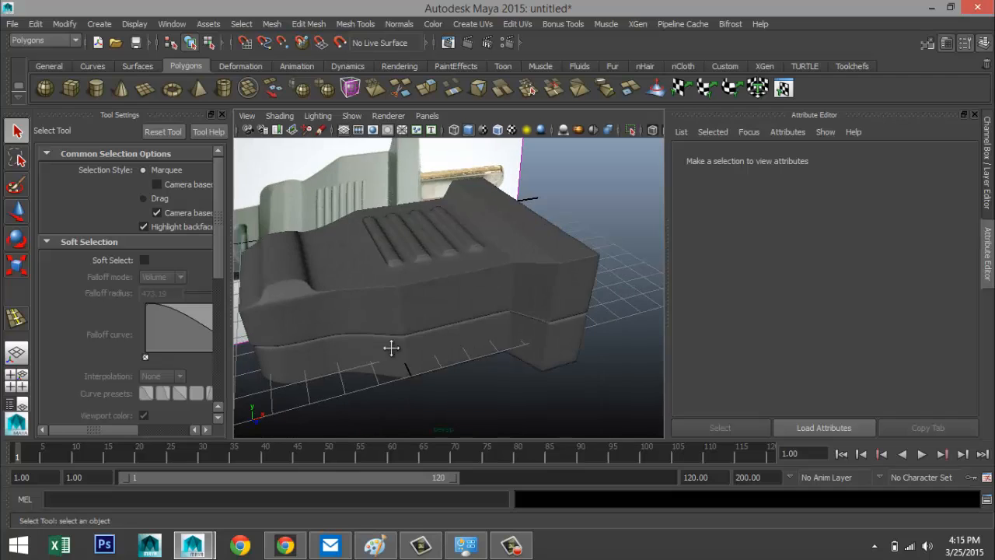
- Move the smoothed plug about 29 cm in negative X away from the reference image and close the tool settings
scroll(391, 347, "down", 8)
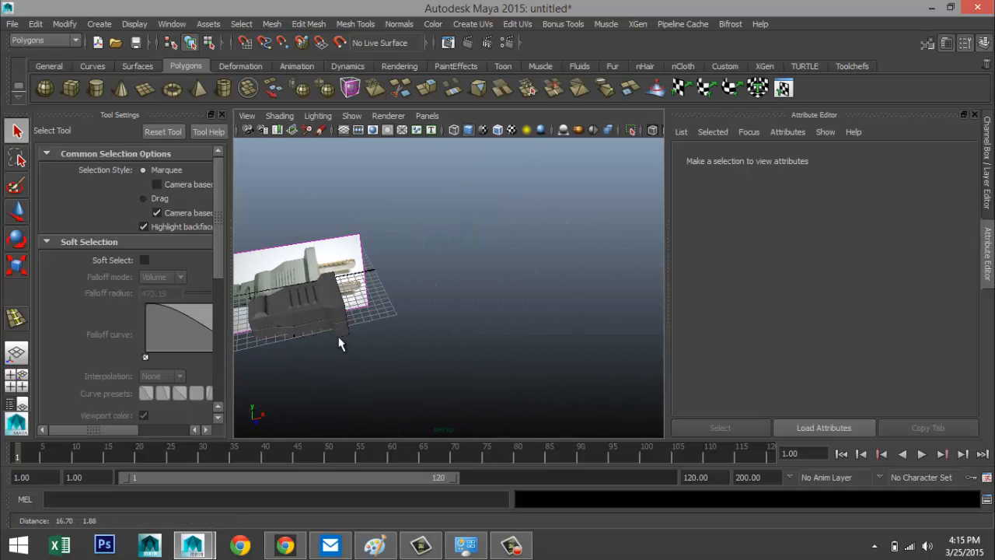
left_click_drag(340, 344, 355, 338, "alt")
left_click(347, 327)
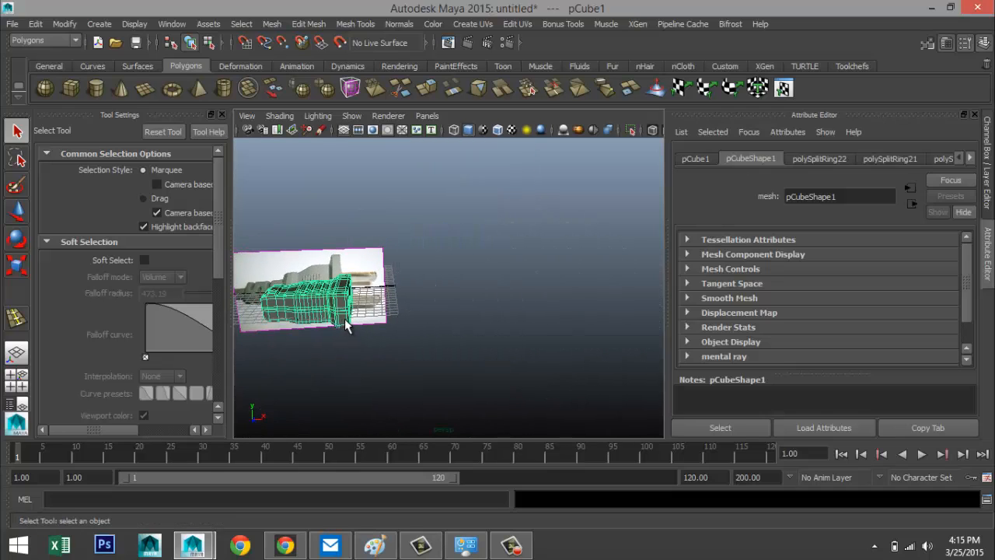
key("w")
left_click(364, 342)
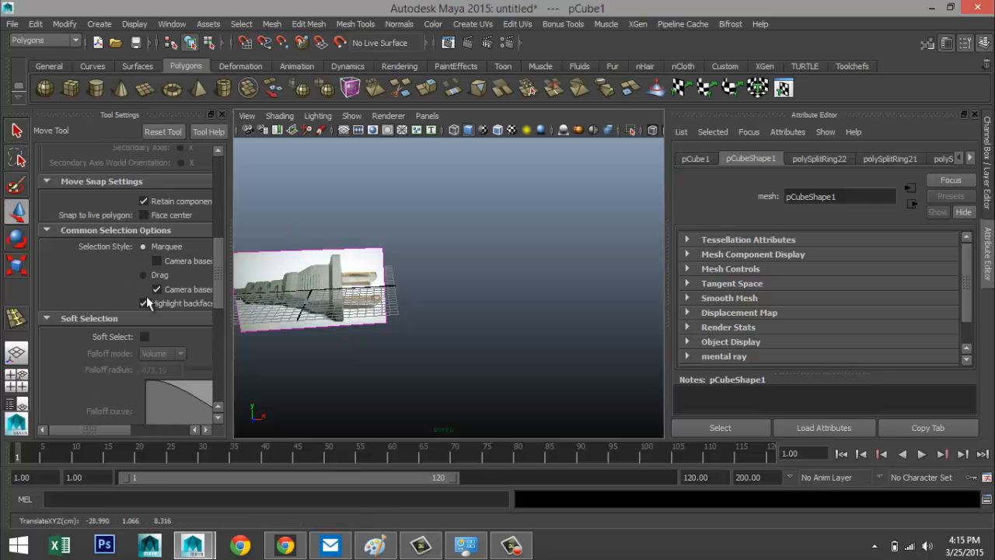
scroll(361, 340, "down", 4)
scroll(412, 338, "up", 5)
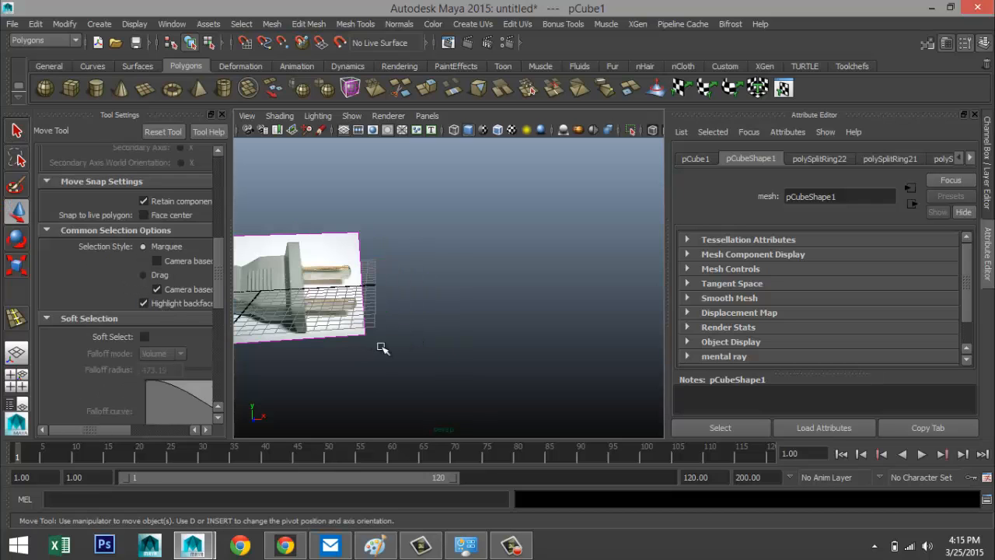
left_click_drag(336, 342, 288, 249, "alt")
left_click(222, 115)
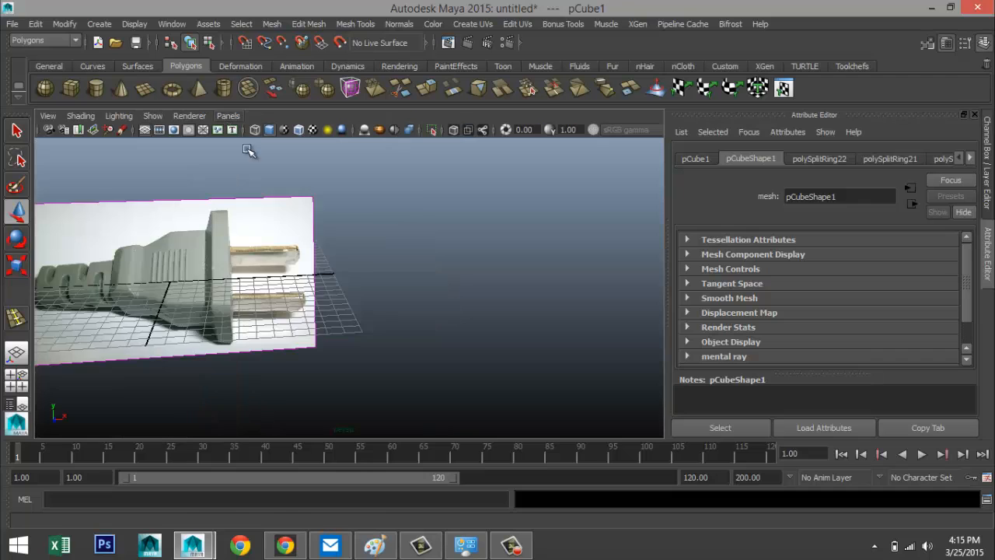
- Create a tall, thin polygon cube beside the prongs in the reference image
scroll(345, 285, "up", 3)
scroll(345, 285, "up", 5)
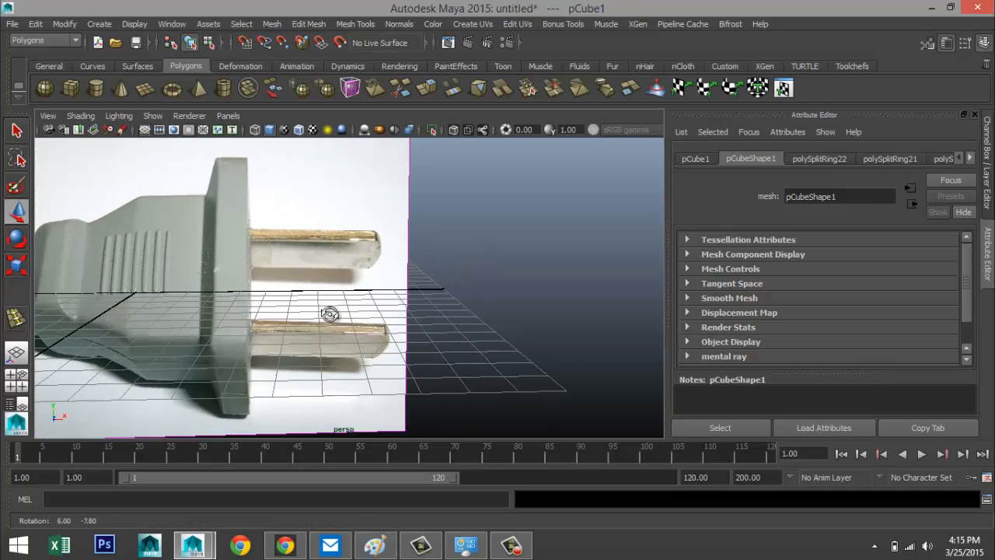
left_click_drag(329, 314, 271, 230, "alt")
scroll(281, 238, "down", 2)
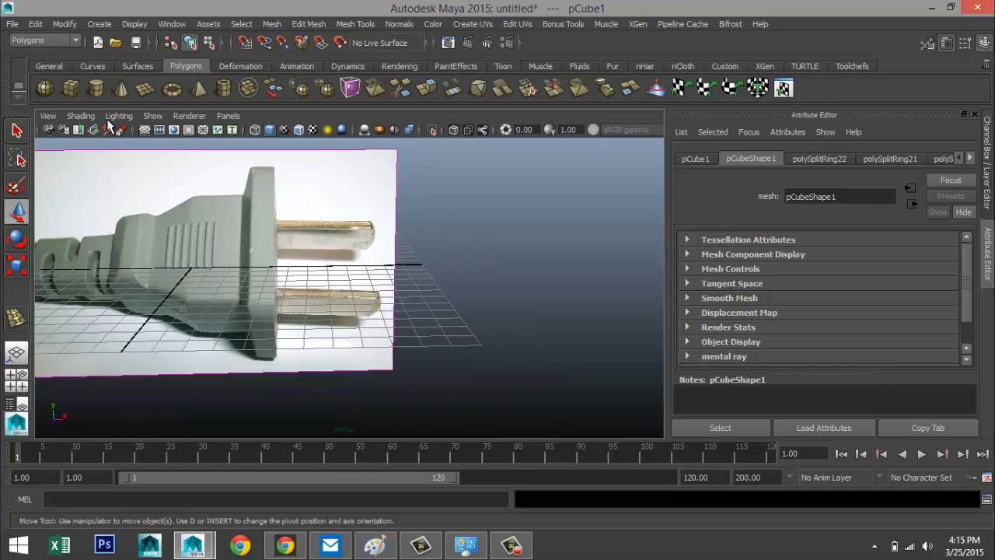
left_click(71, 88)
left_click_drag(457, 341, 475, 198)
- Rotate the new cube to 90, 90, 0 degrees so it lies on edge like a prong, and show its transform attributes
key("e")
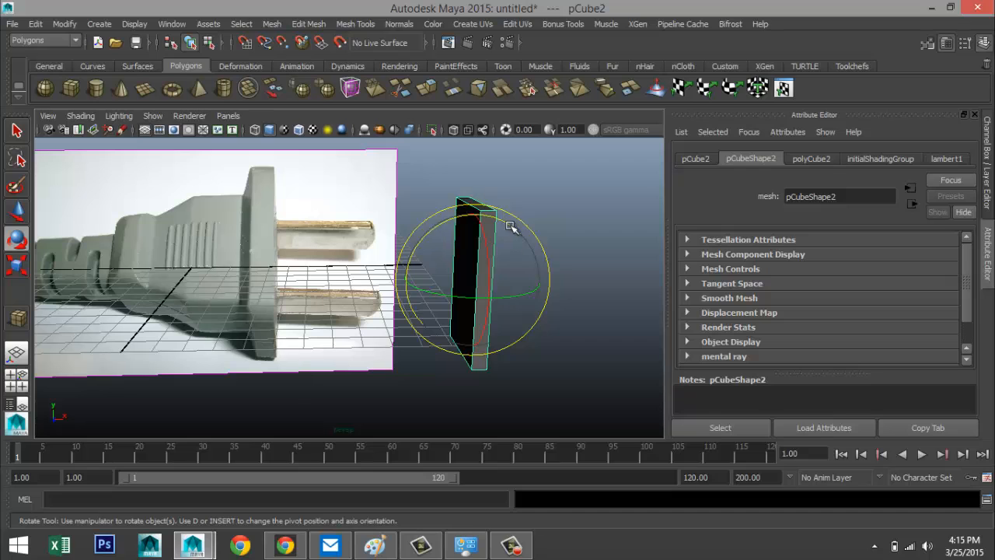
left_click_drag(509, 225, 556, 313)
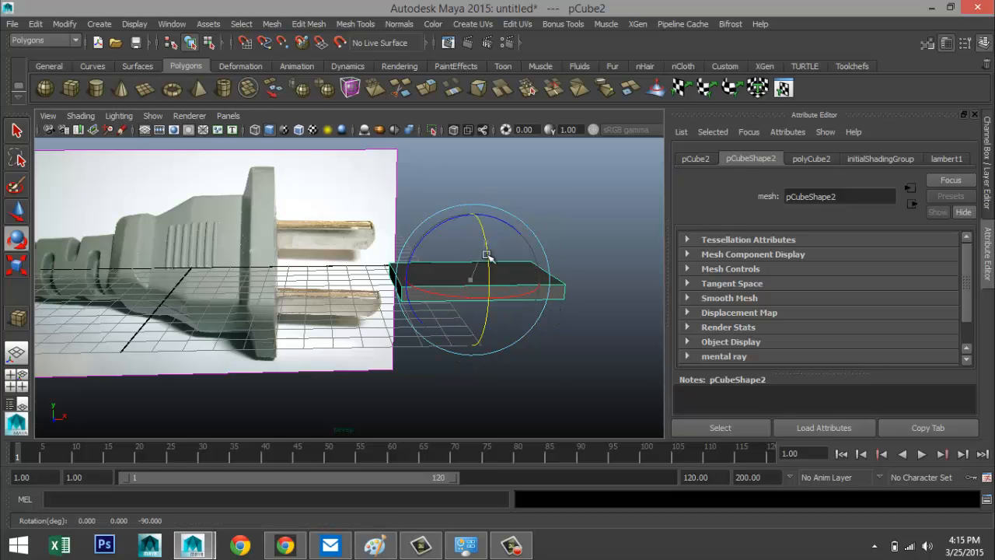
left_click_drag(475, 268, 518, 319)
left_click(696, 159)
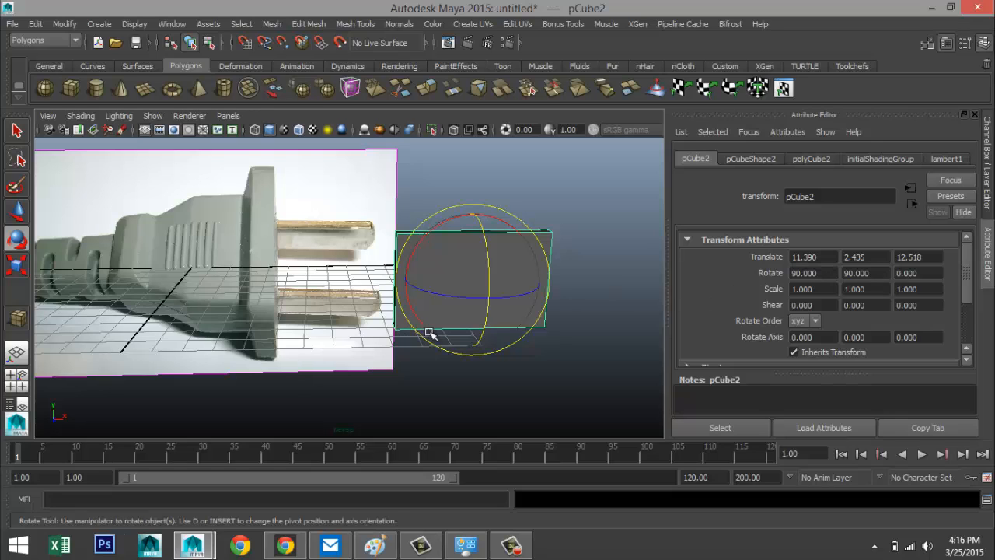
- Scale the prong cube to 0.792 in X, 0.902 in Y and 0.384 in Z
key("r")
left_click_drag(471, 344, 471, 289)
left_click_drag(493, 337, 461, 368, "alt")
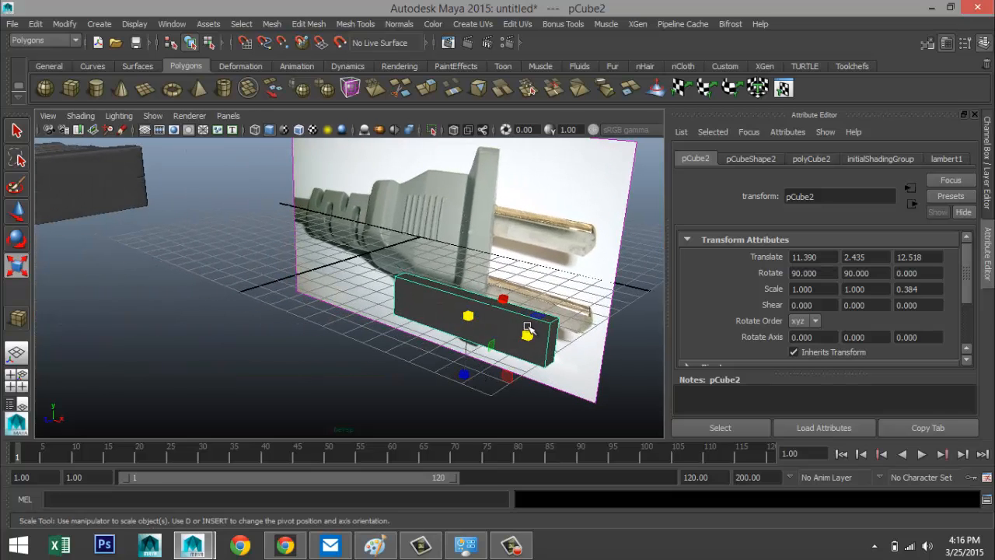
left_click_drag(528, 335, 489, 356)
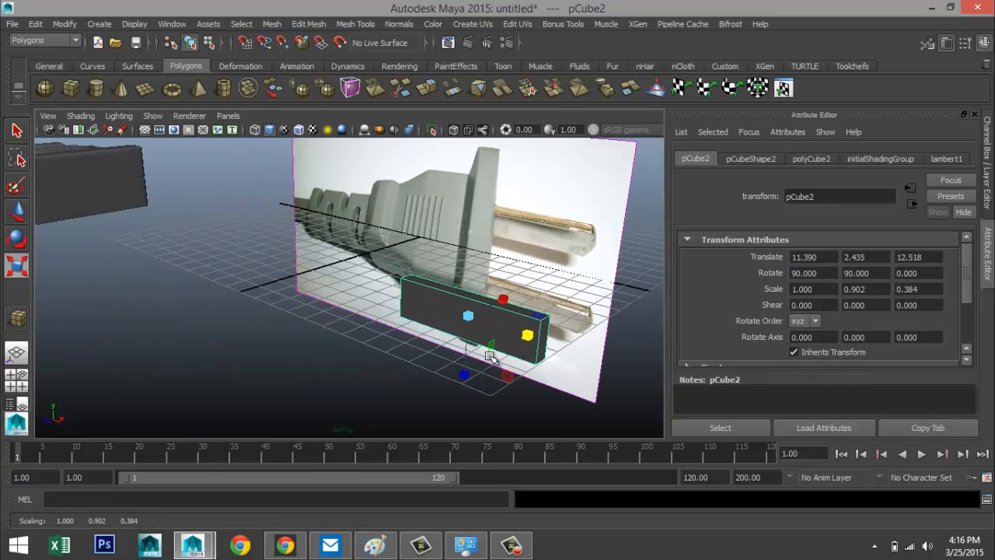
left_click_drag(506, 300, 501, 307)
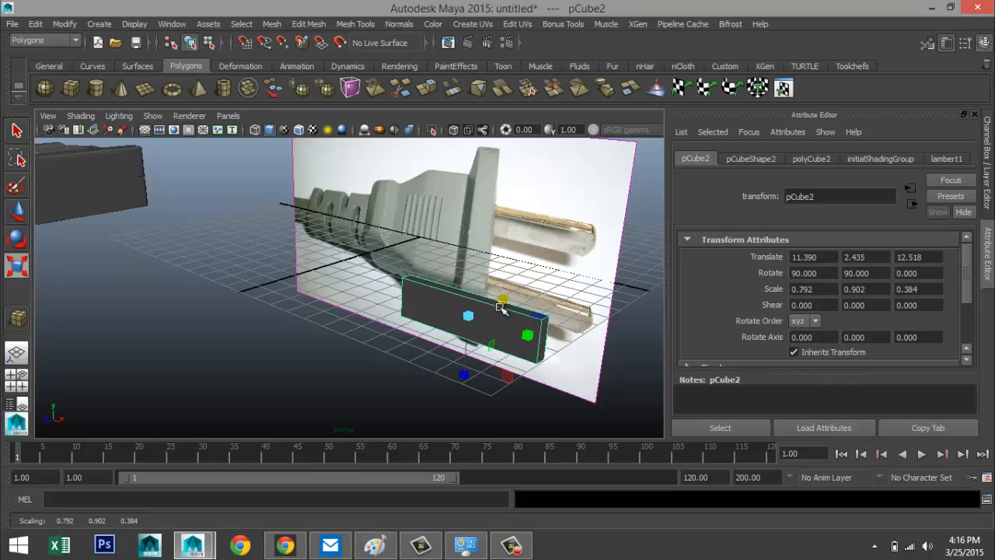
- Insert five evenly spaced lengthwise edge loops along the prong block with the multiple edge loops option
left_click_drag(328, 338, 284, 345, "alt")
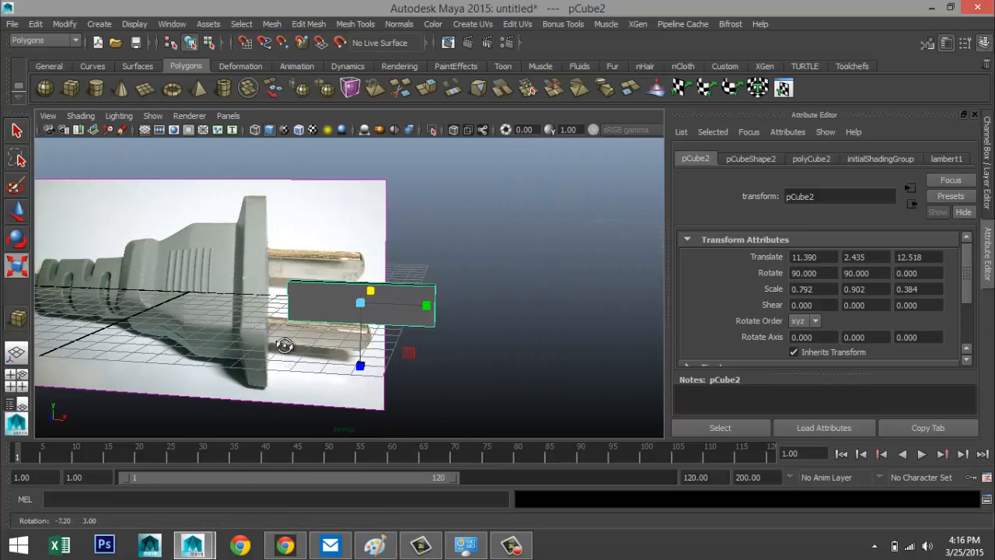
left_click(314, 24)
mouse_move(346, 23)
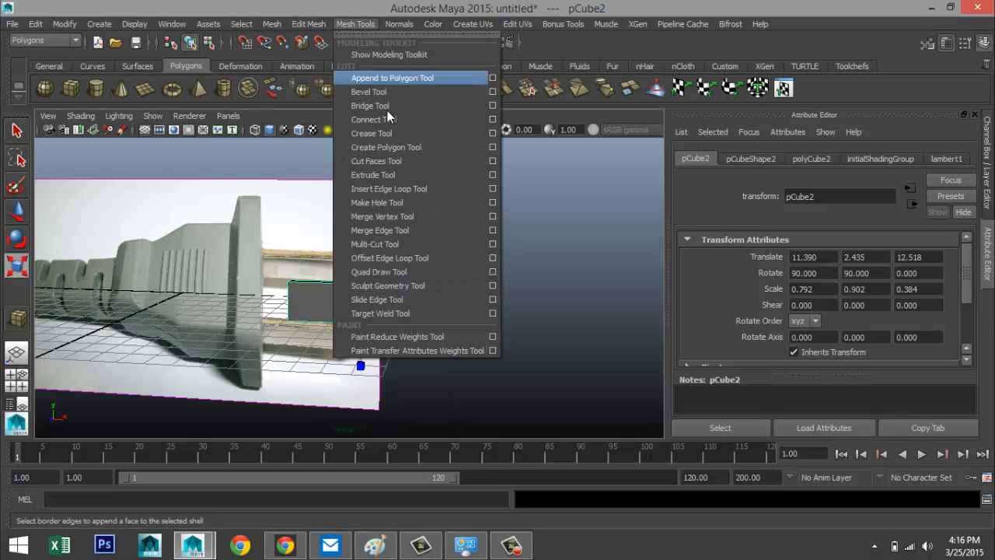
left_click(492, 189)
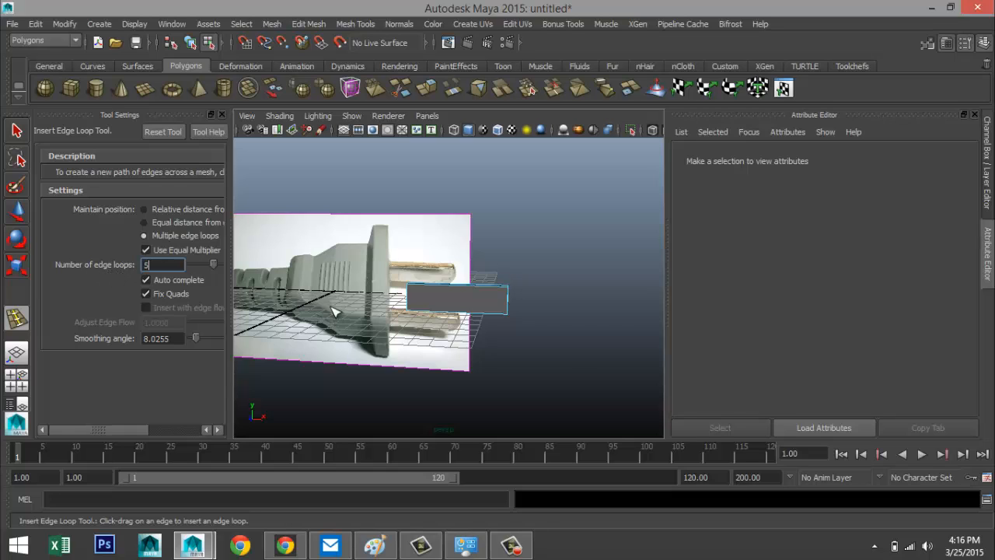
left_click_drag(509, 302, 521, 328)
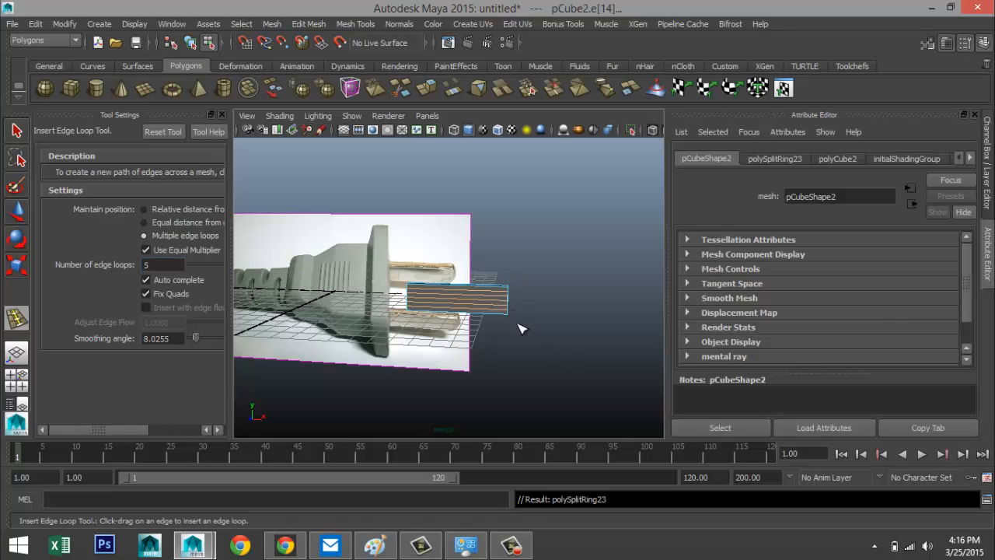
key("q")
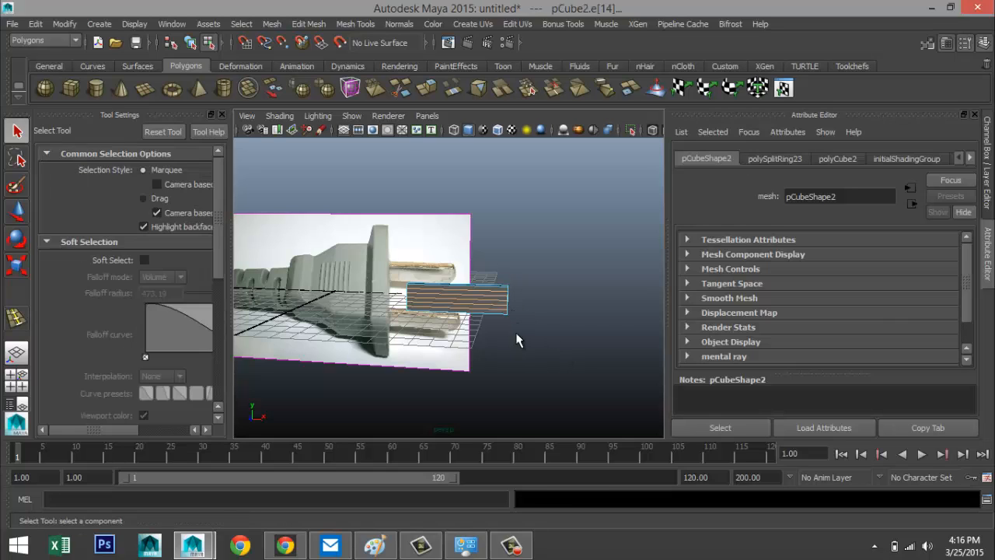
- Close the tool settings, frame the prong block in the front view, and switch to vertex mode for its outer end
left_click(221, 114)
left_click(16, 382)
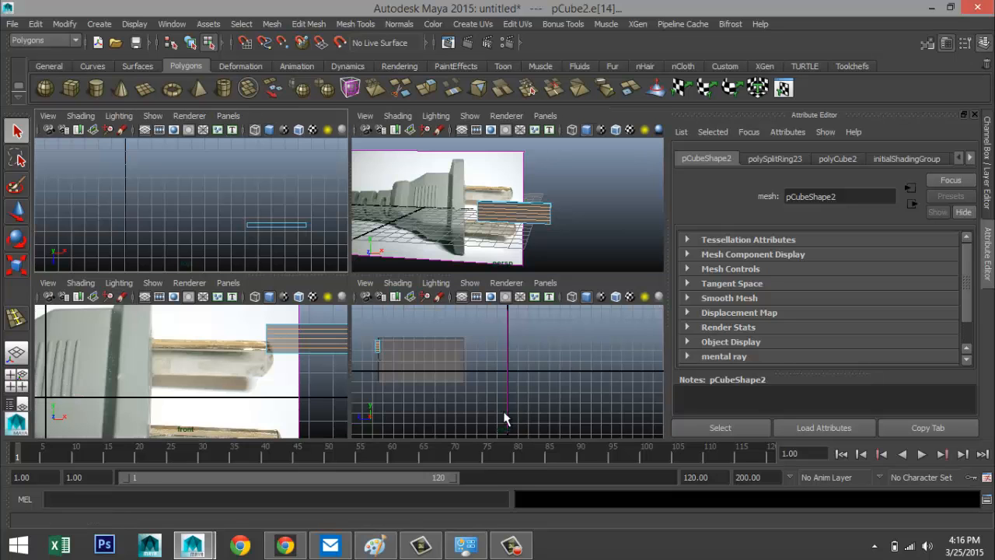
key("space")
scroll(424, 350, "up", 3)
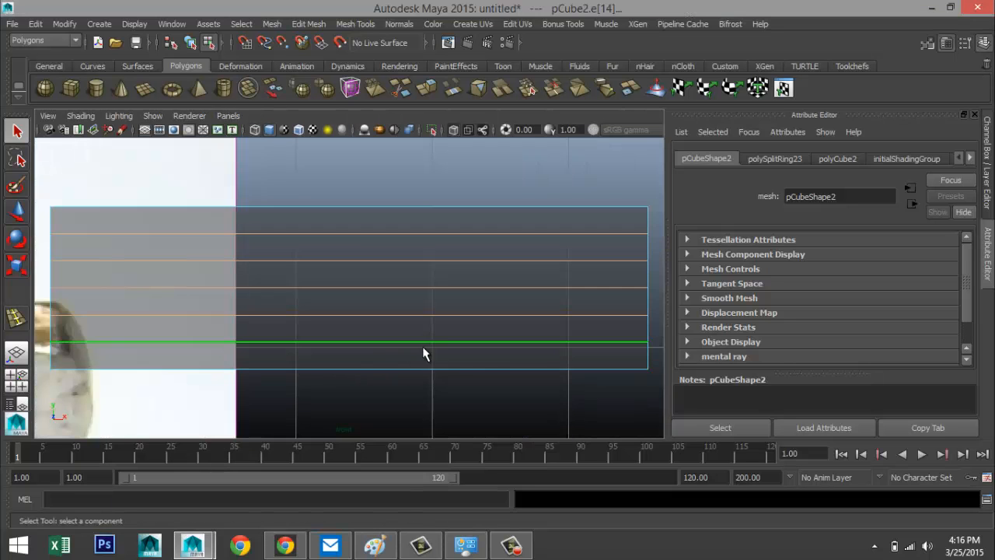
scroll(505, 351, "down", 5)
scroll(503, 348, "up", 3)
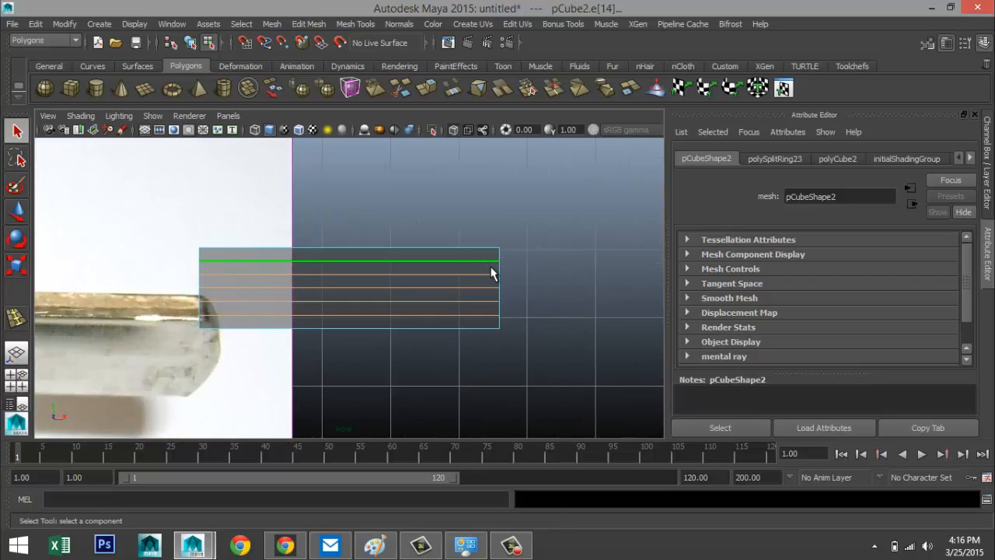
right_click_drag(491, 273, 429, 211)
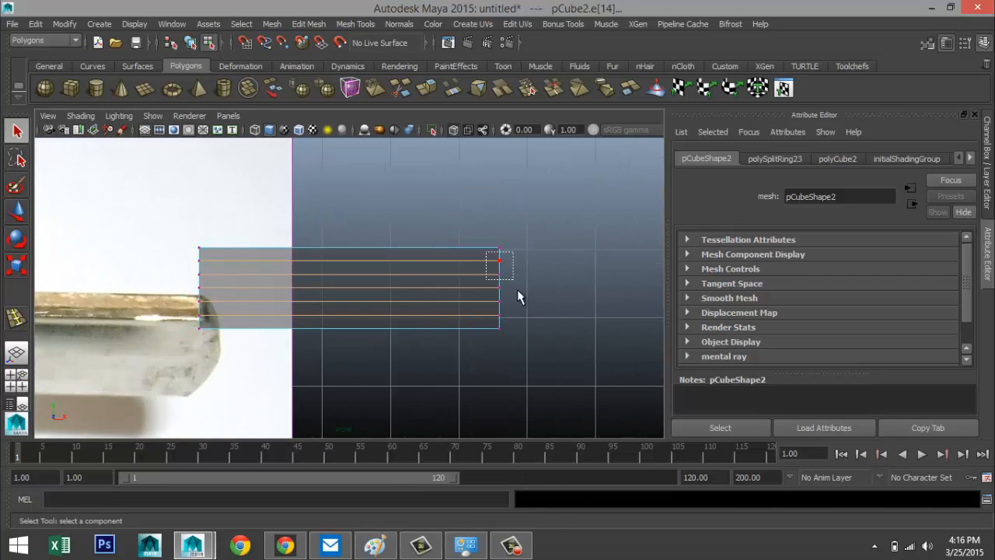
- Round the prong's outer end by moving its inner edge vertices progressively outward along X, and return to object mode
left_click_drag(518, 291, 535, 334)
key("w")
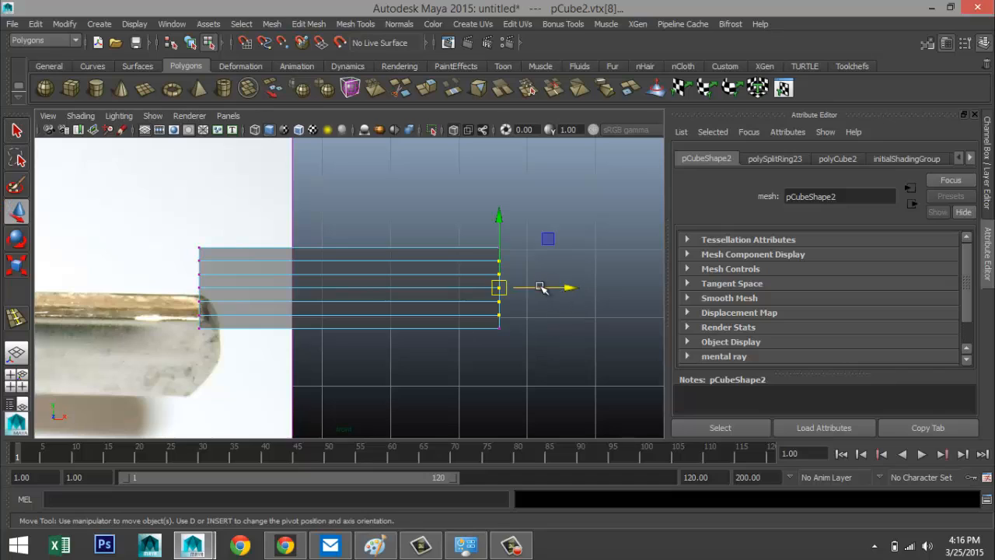
left_click_drag(570, 287, 580, 288)
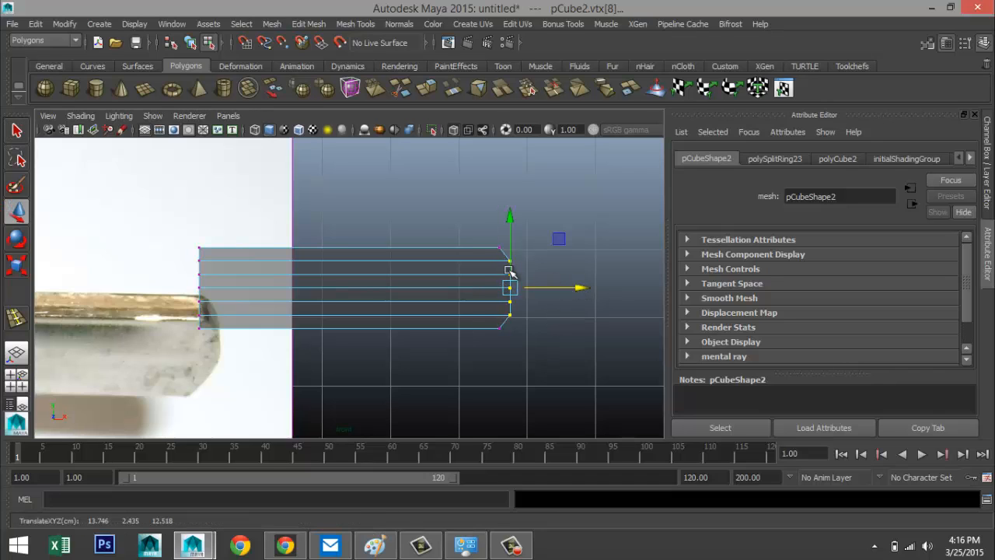
left_click_drag(502, 269, 586, 289)
left_click(506, 282)
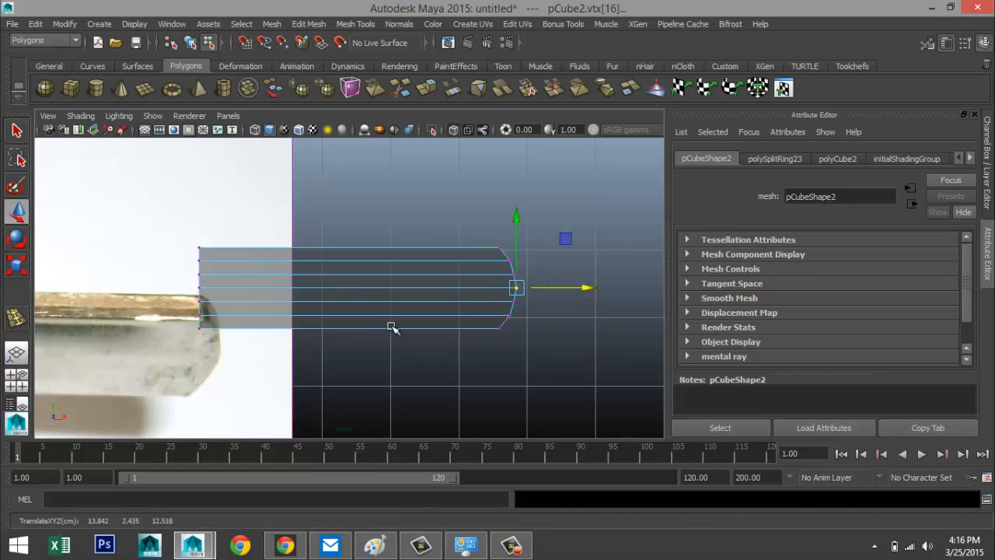
right_click_drag(355, 215, 420, 195)
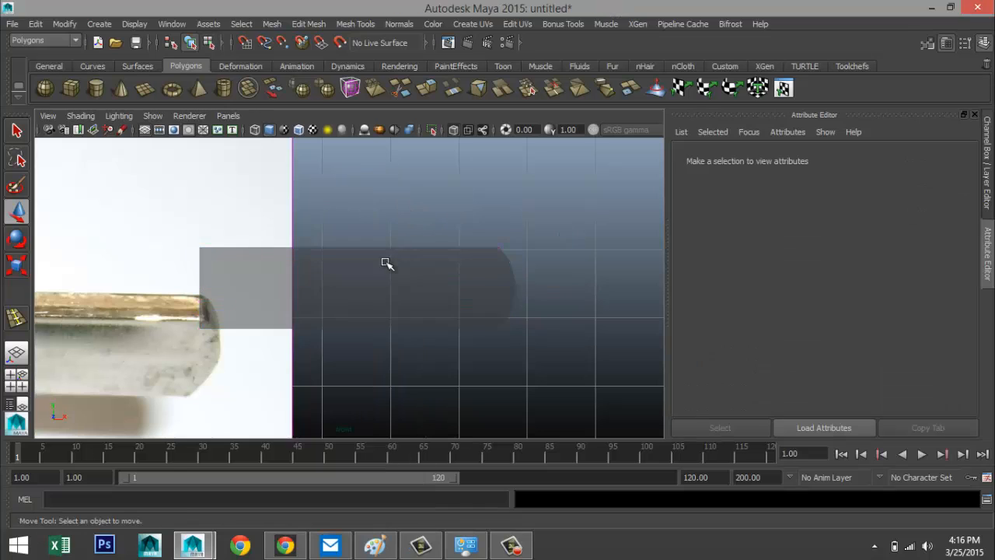
- Move the prong against the plug body's front face, to about -20.67 in X and 11.61 in Z
left_click(16, 378)
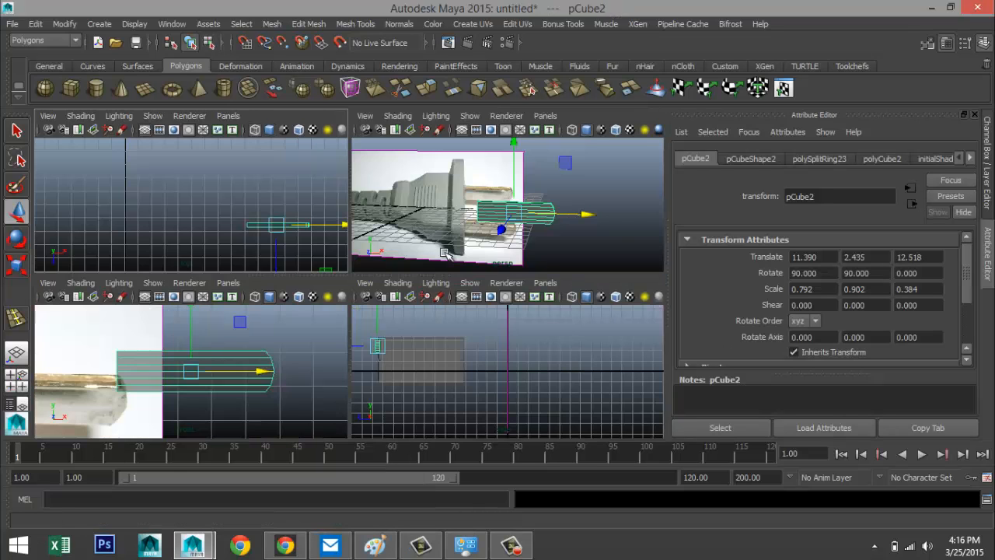
key("space")
scroll(439, 272, "down", 5)
left_click_drag(415, 296, 382, 357, "alt")
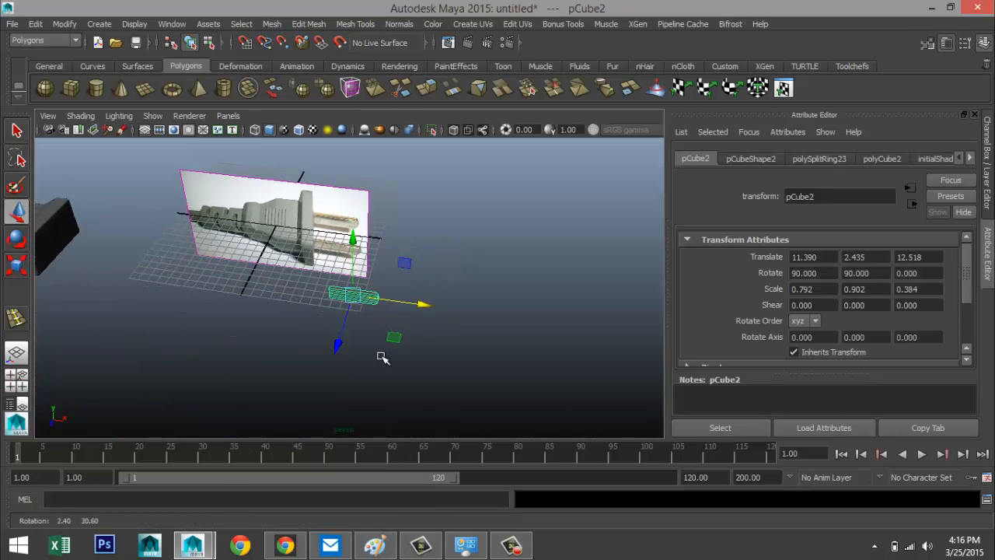
left_click_drag(424, 303, 123, 265)
key("f")
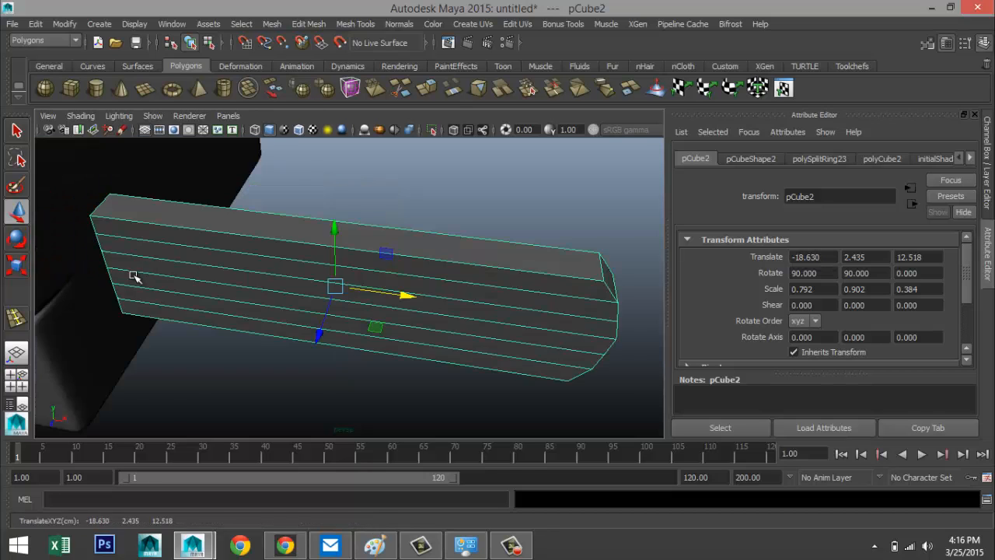
left_click_drag(417, 308, 319, 308)
left_click_drag(224, 323, 253, 303)
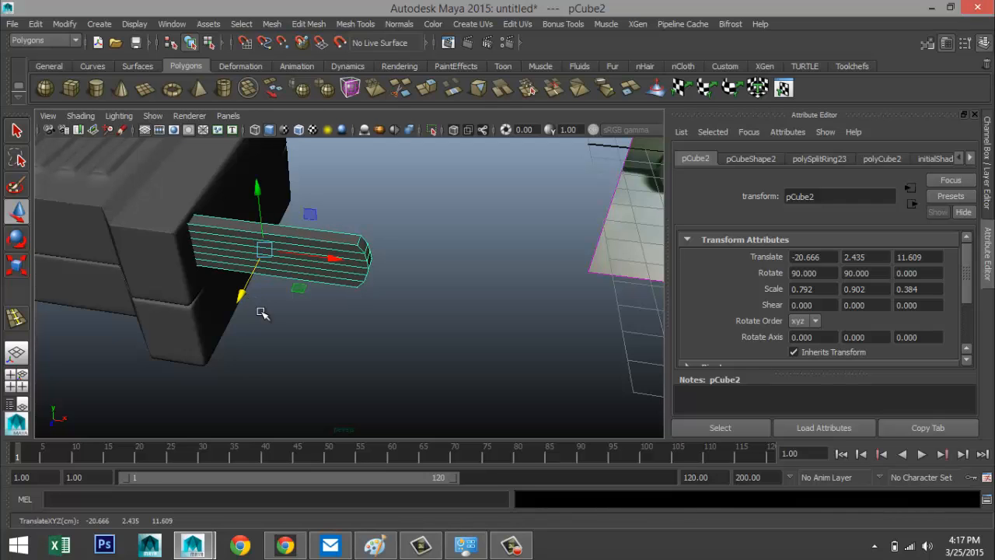
- Lower the prong to about 1.08 in Y and place a duplicate near the face's opposite edge, at about 6.03 in Z
mouse_move(343, 323)
left_mouse_down("alt")
mouse_move(499, 342)
mouse_move(325, 328)
left_mouse_up("alt")
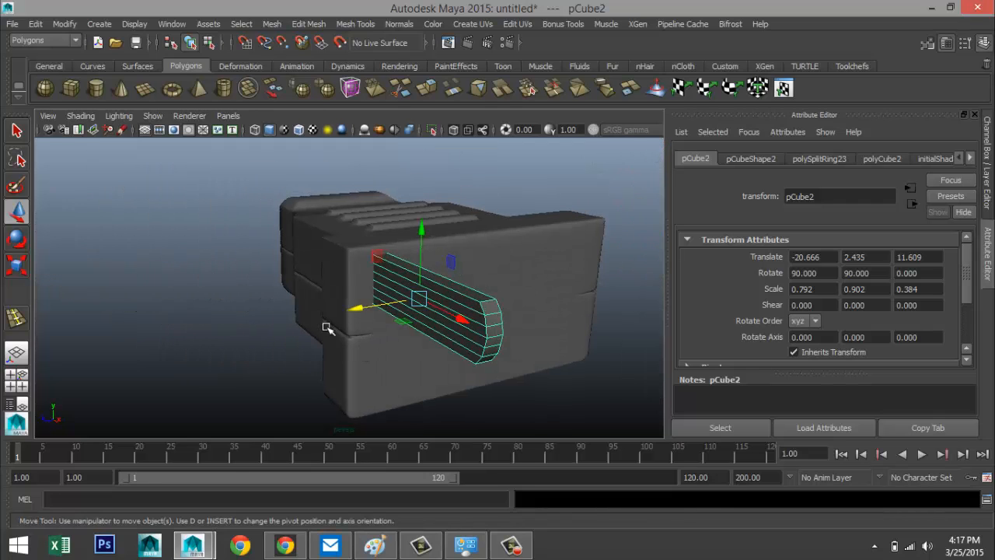
left_click_drag(588, 368, 458, 338, "alt")
left_click_drag(334, 212, 464, 376)
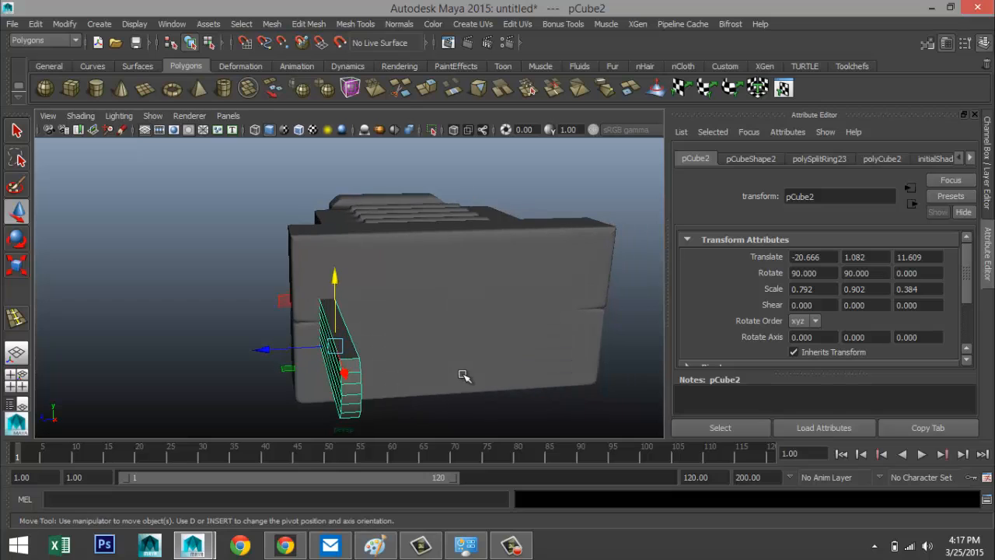
key("ctrl+d")
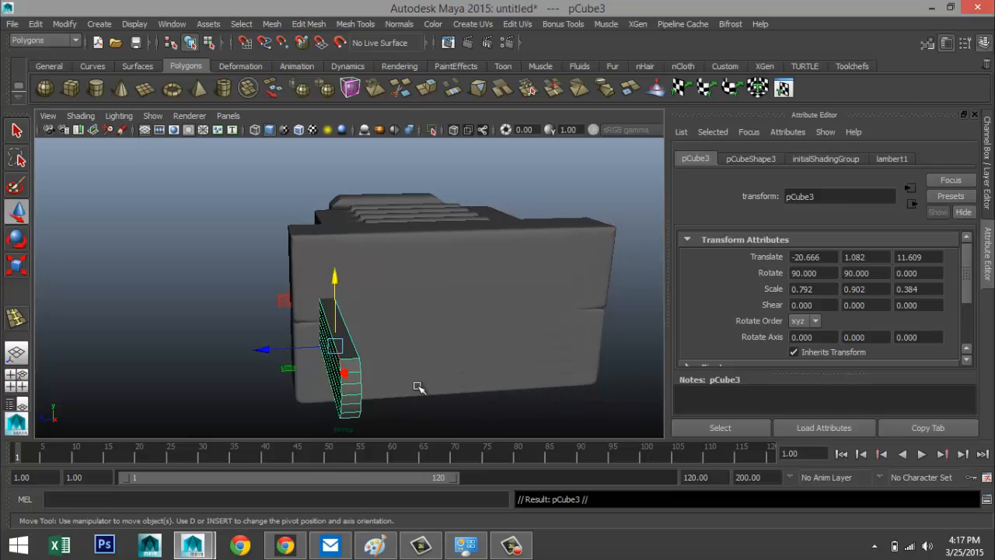
left_click_drag(264, 350, 512, 363)
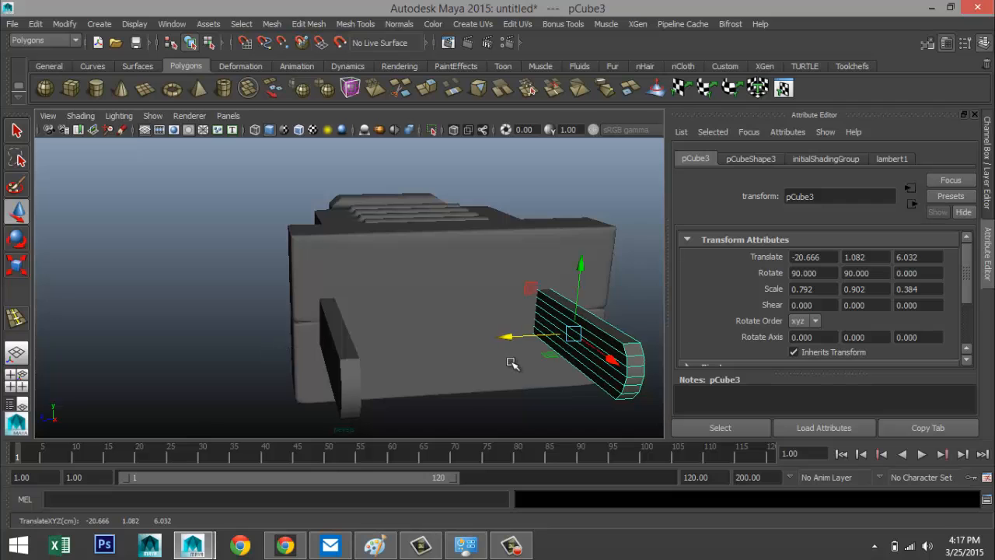
- In a wireframe side view, center the plug body at the origin by setting its Translate X, Y and Z to 0
left_click(17, 380)
key("space")
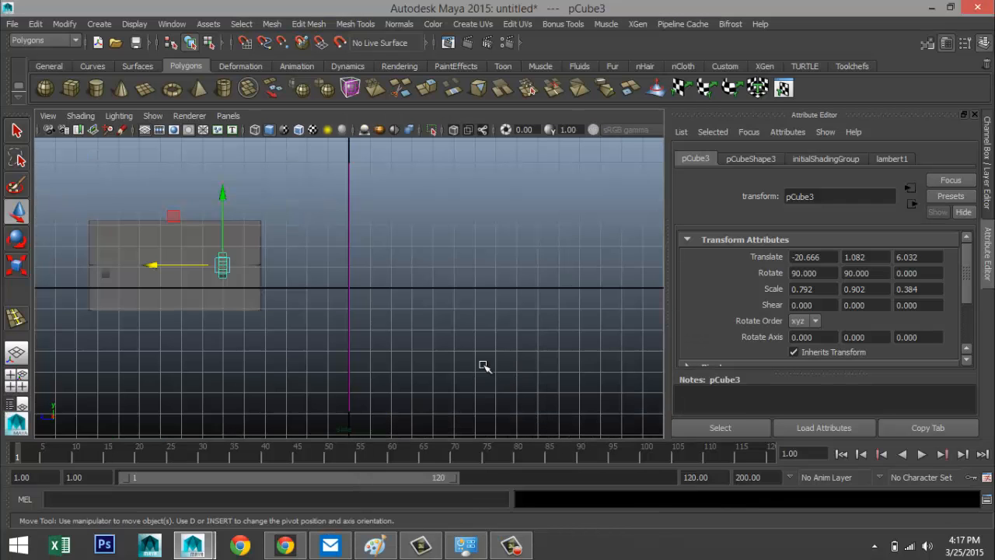
key("4")
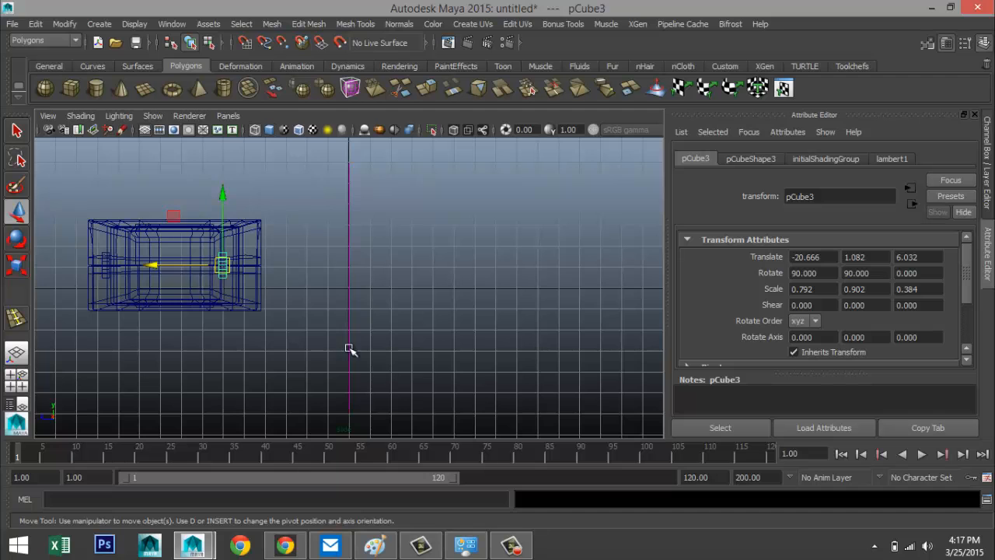
scroll(344, 349, "up", 3)
mouse_move(344, 349)
middle_mouse_down("alt")
mouse_move(307, 334)
mouse_move(573, 324)
mouse_move(535, 337)
middle_mouse_up("alt")
left_click(295, 211)
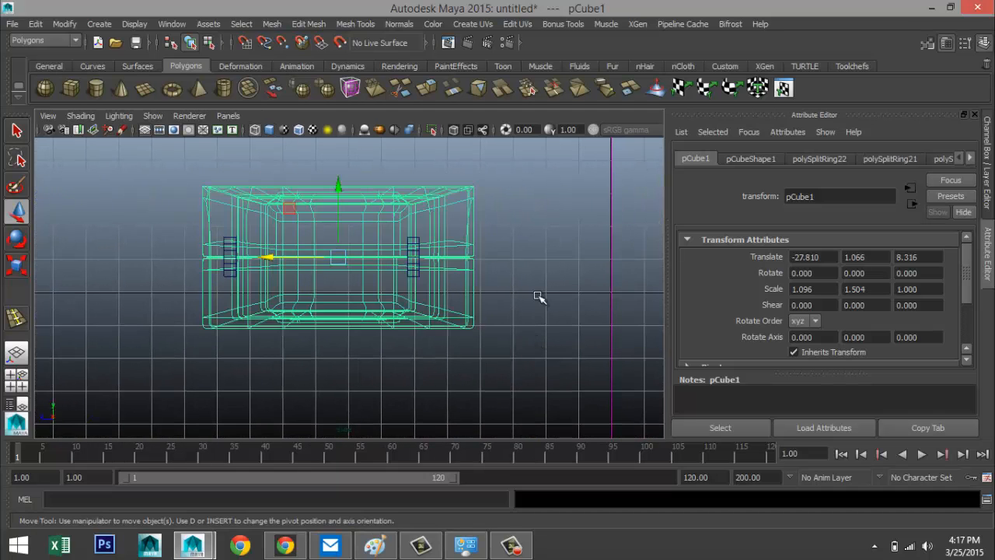
left_click(836, 257)
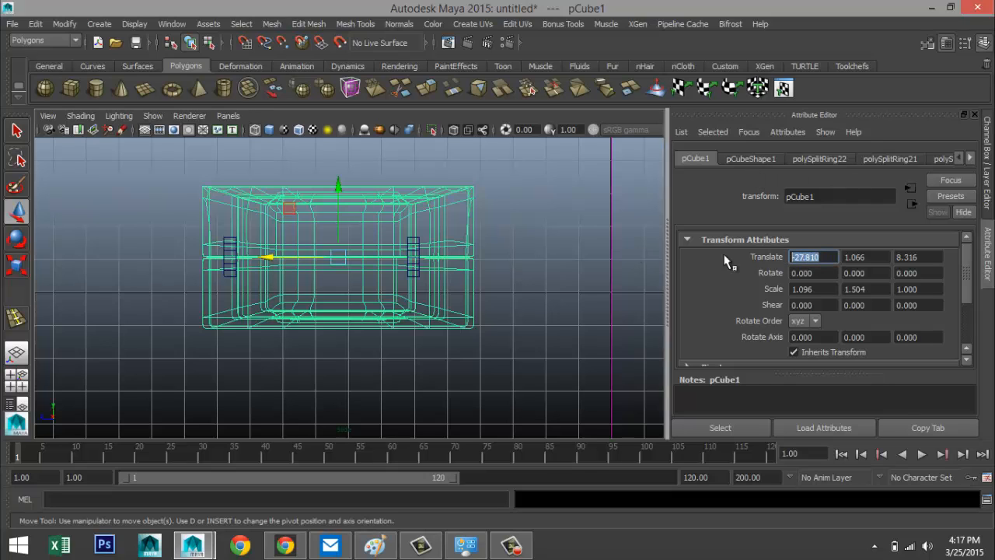
left_click(880, 257)
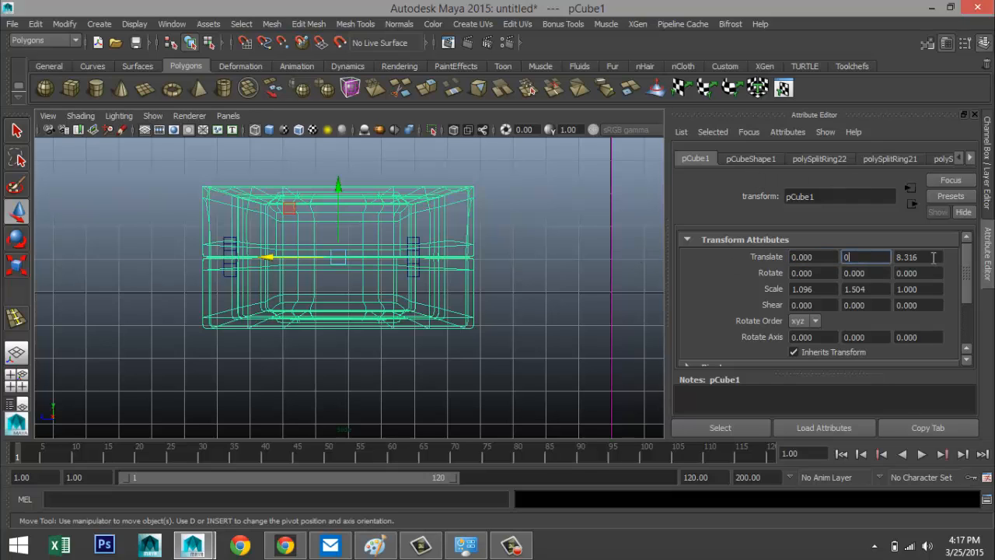
key("Tab")
type("0")
key("Return")
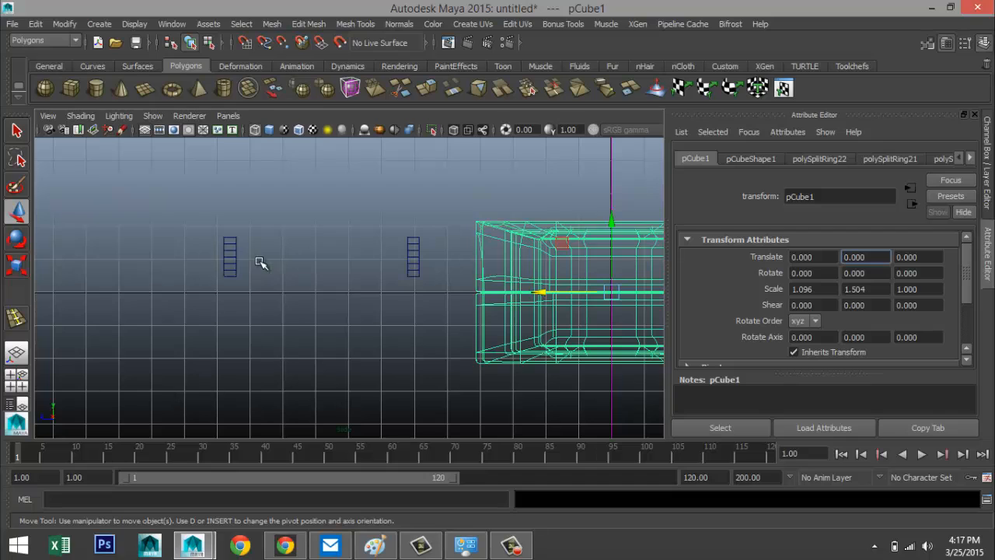
- Place the original prong at the origin by setting its Translate X, Y and Z to 0
left_click(231, 267)
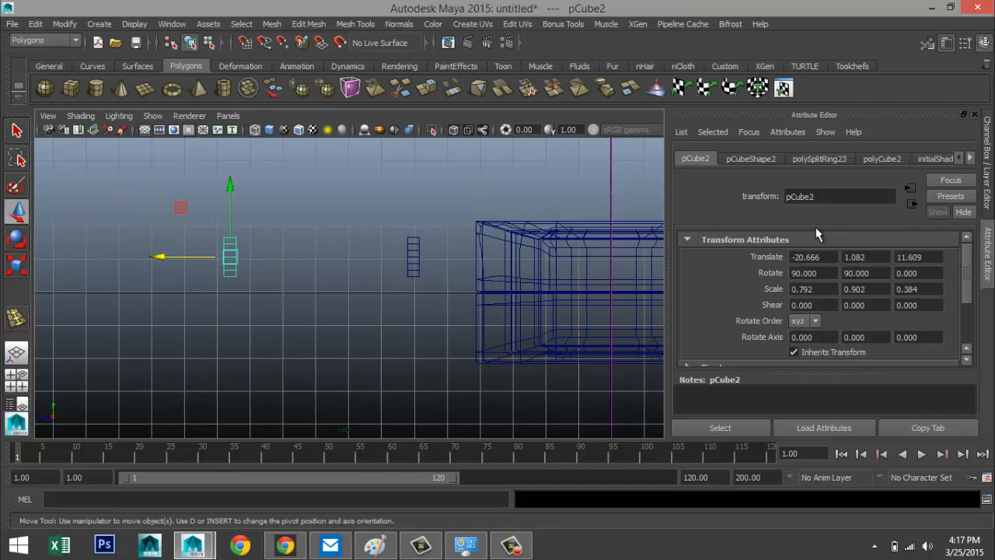
type("0")
left_click(883, 258)
type("0")
key("Tab")
type("0")
key("Return")
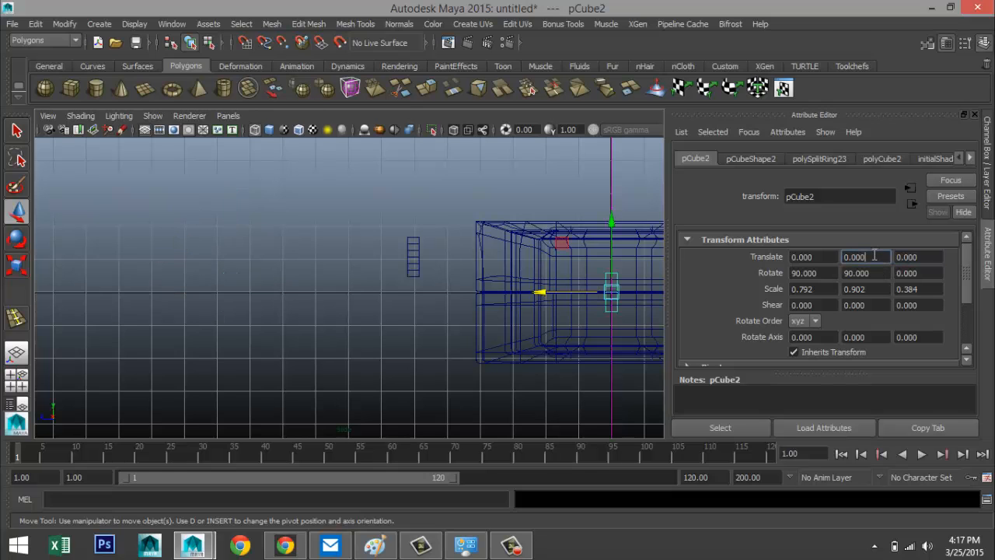
- Offset the original prong toward one side of the plug body with Translate Z set to 3
scroll(474, 382, "down", 2)
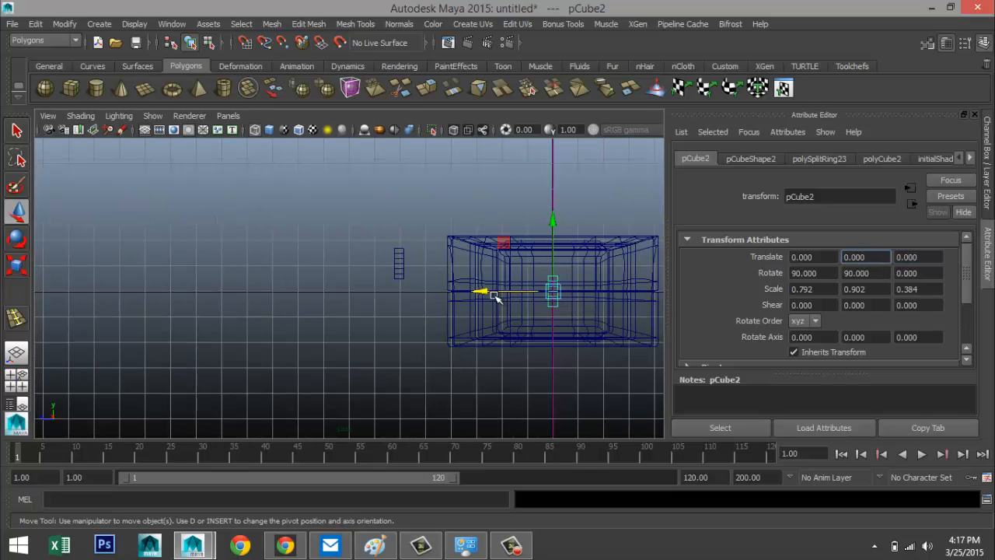
left_click_drag(481, 293, 421, 294)
left_click(924, 257)
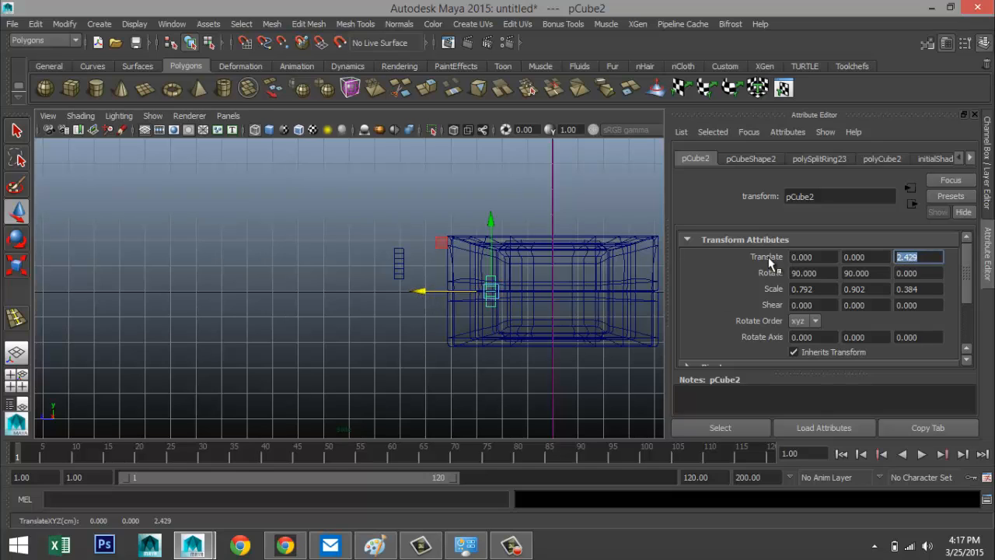
type("3")
key("Return")
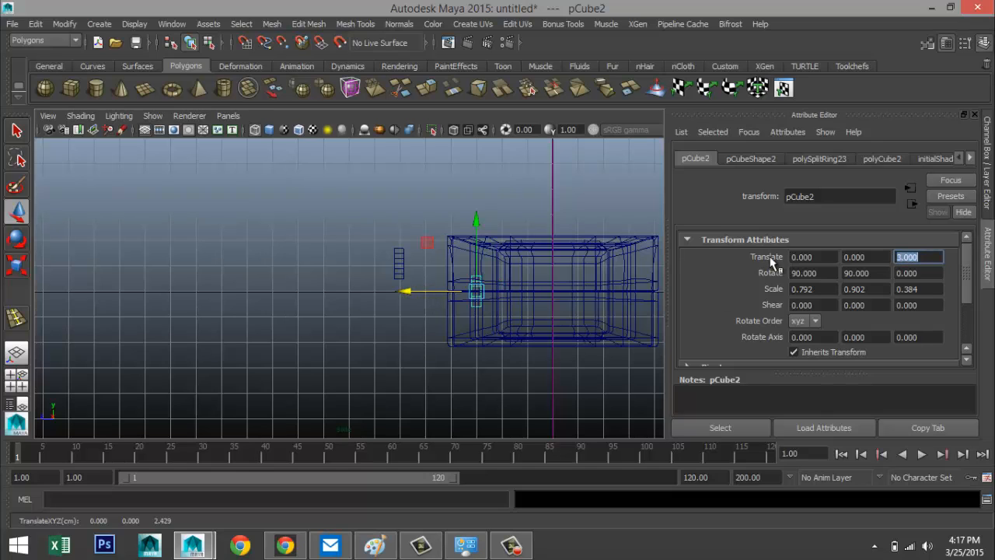
- Place the duplicated prong at the origin by setting its Translate X, Y and Z to 0
left_click(398, 263)
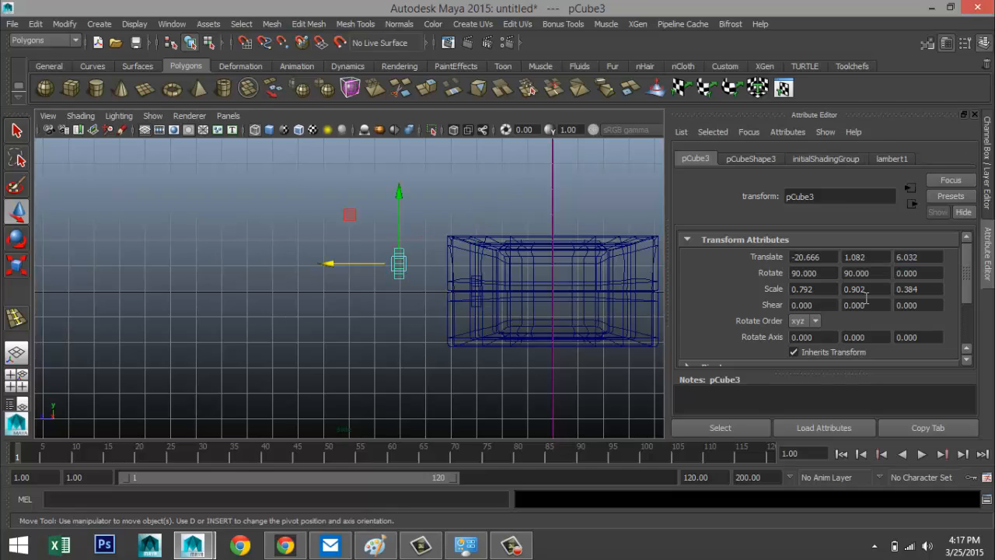
left_click(829, 257)
type("0")
key("Tab")
key("Tab")
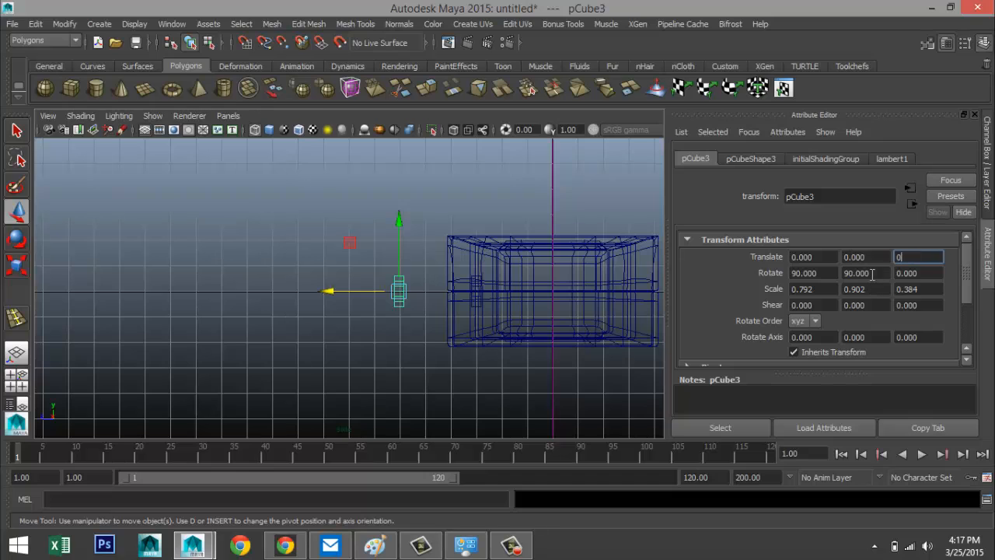
left_click(872, 262)
- Offset the duplicated prong toward the plug body's other side with Translate Z set to -3
left_click_drag(487, 292, 526, 296)
left_click(904, 256)
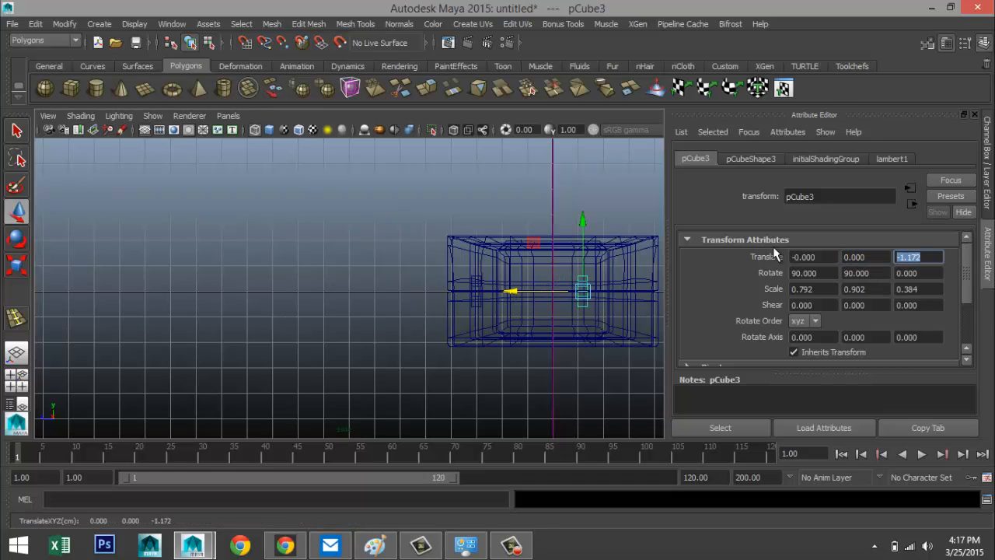
key("Return")
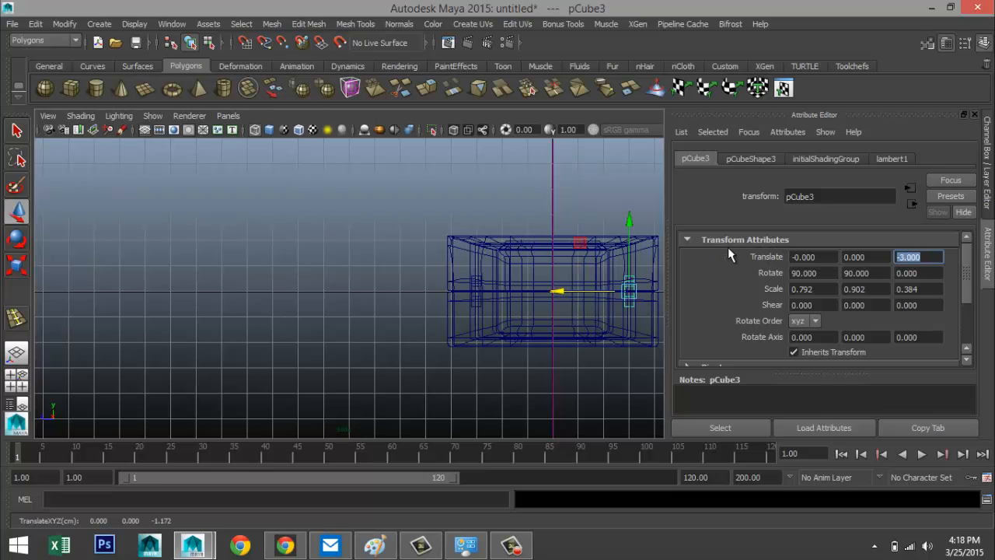
- In the perspective view, move the reference image plane clear of the plug model, to about 26.5 in Z
left_click(16, 379)
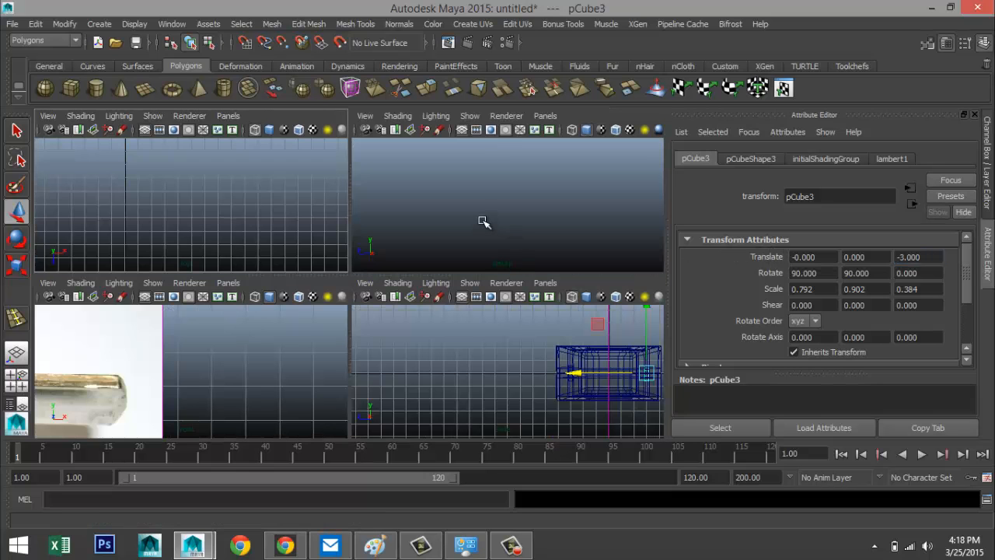
key("space")
scroll(464, 298, "down", 10)
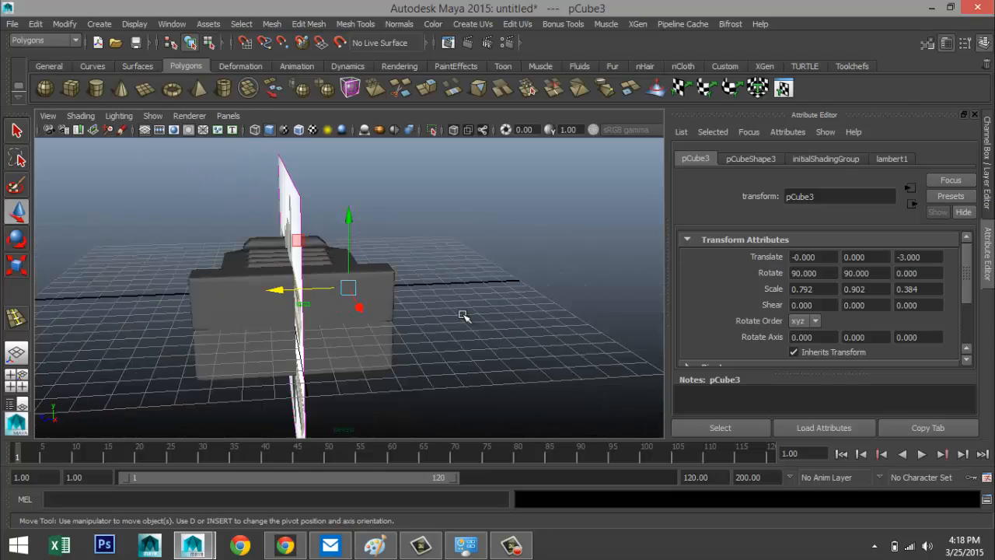
scroll(463, 316, "down", 3)
scroll(482, 329, "up", 8)
left_click_drag(482, 328, 374, 354, "alt")
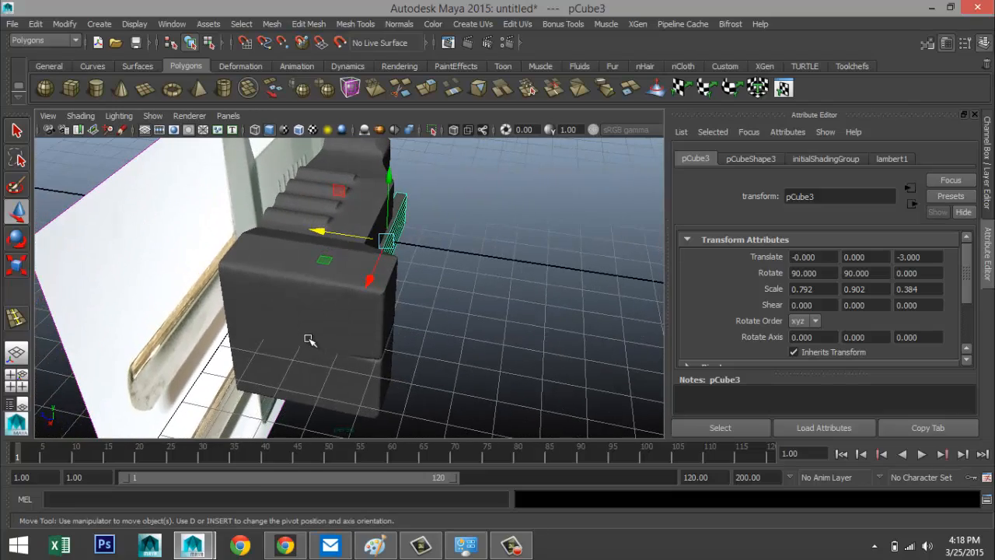
left_click_drag(308, 340, 423, 303, "alt")
left_click(363, 315)
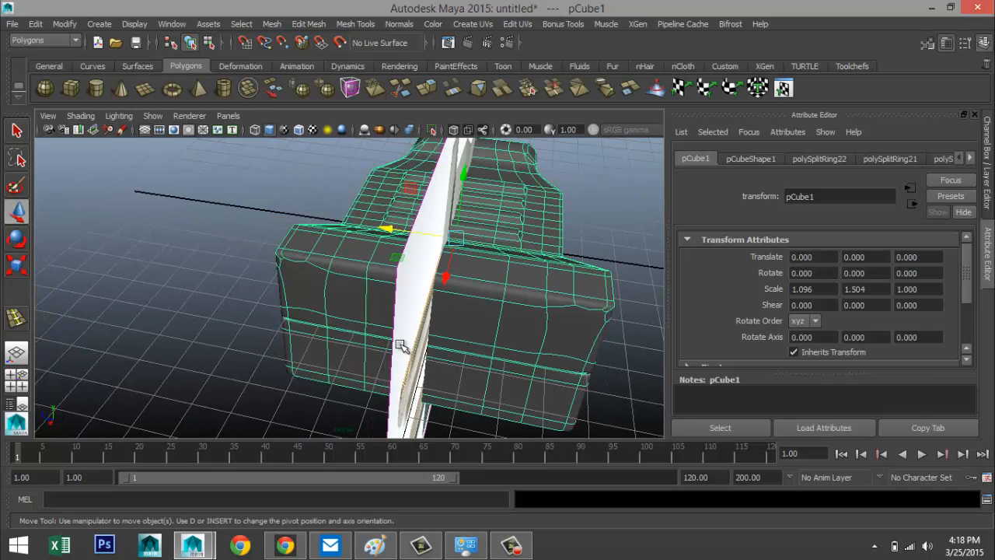
left_click_drag(399, 346, 100, 266, "alt")
left_click(194, 317)
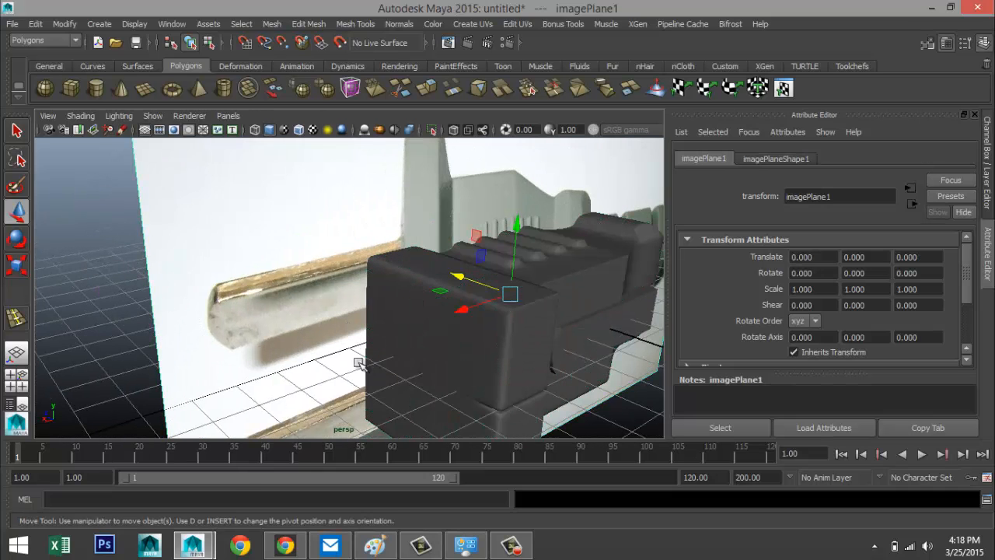
left_click_drag(461, 277, 408, 334)
middle_click_drag(407, 335, 251, 228, "alt")
scroll(359, 321, "down", 9)
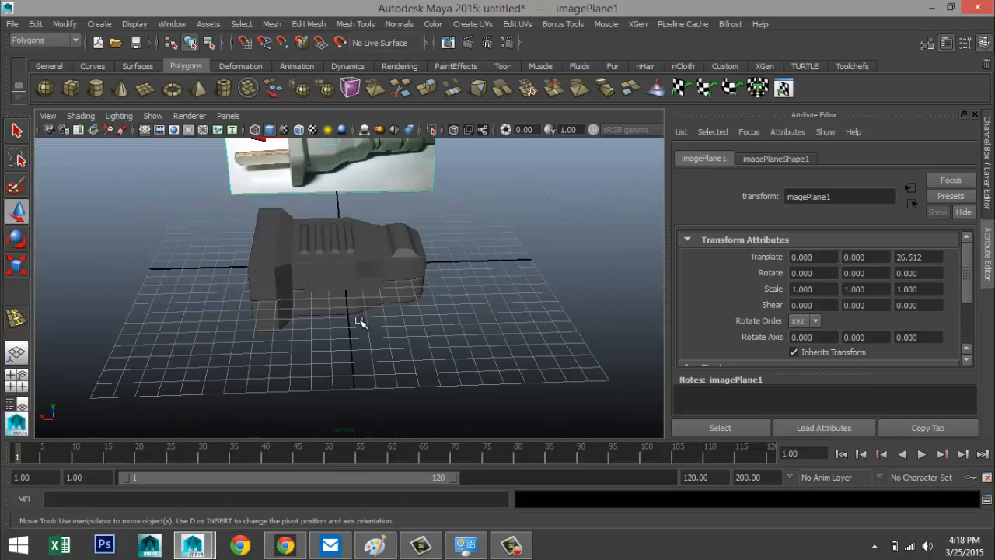
- Move the plug body back along X to about -10.67, clear of the two prongs
left_click(381, 269)
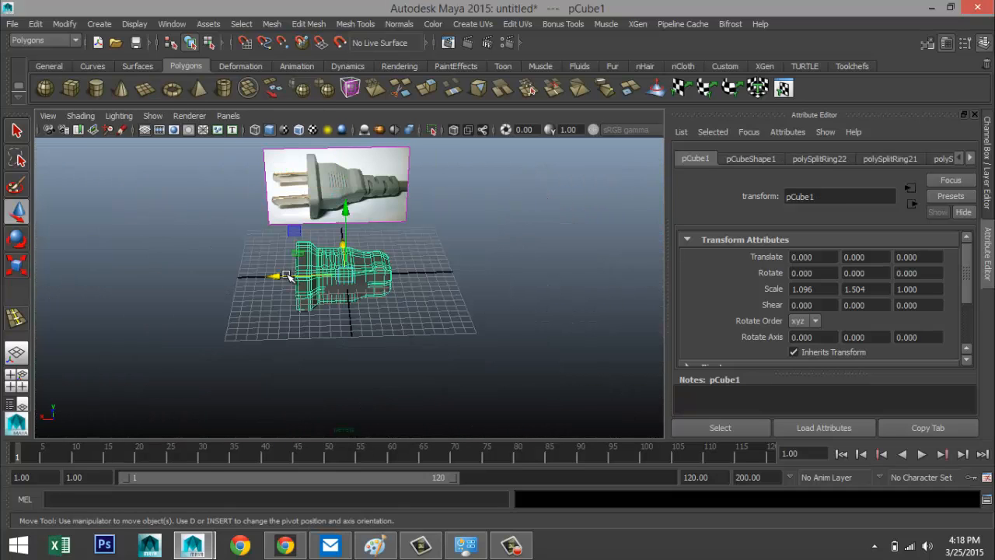
left_click_drag(286, 276, 361, 279)
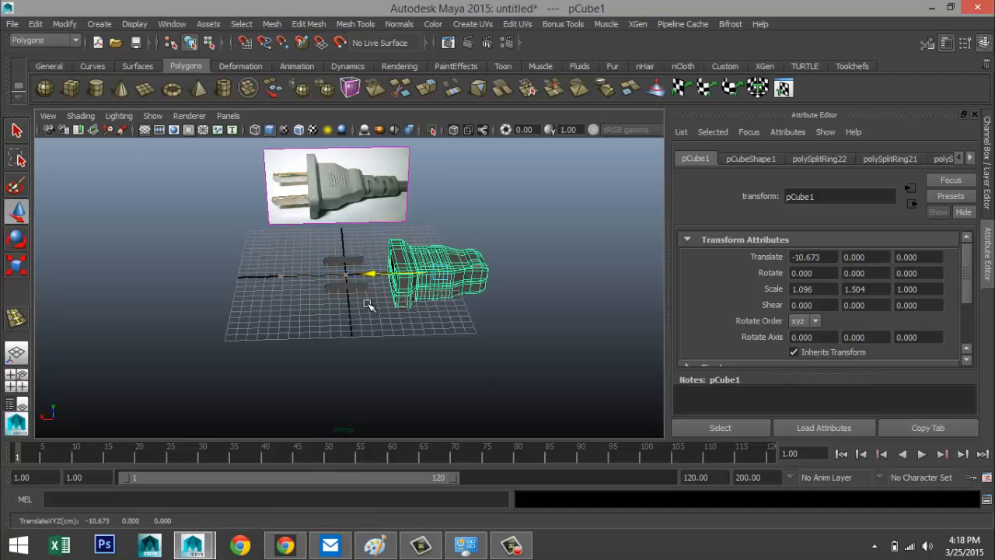
- Move the plug body forward along X to about -7.22 so its front face meets the two prongs
scroll(341, 334, "up", 5)
scroll(345, 333, "up", 3)
scroll(539, 310, "down", 5)
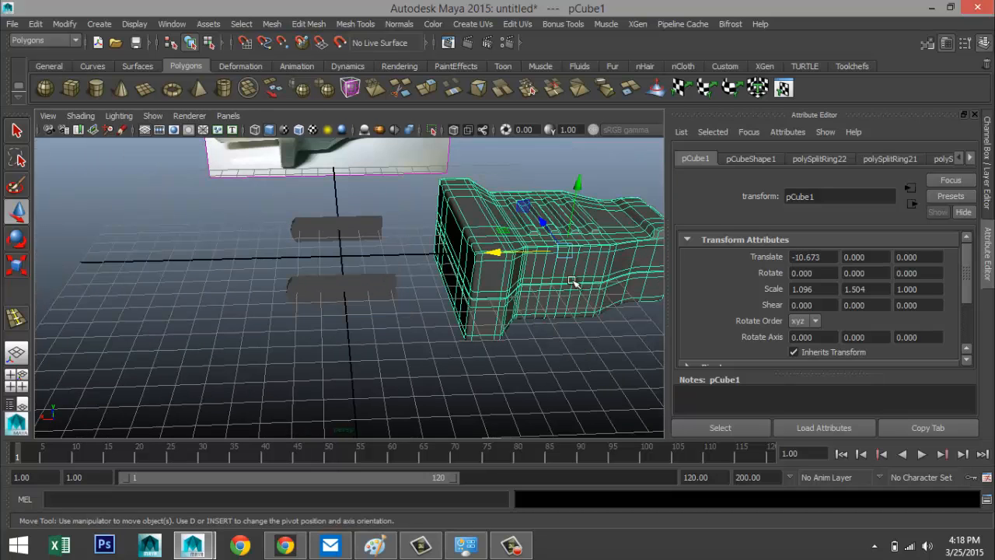
left_click_drag(492, 251, 426, 260)
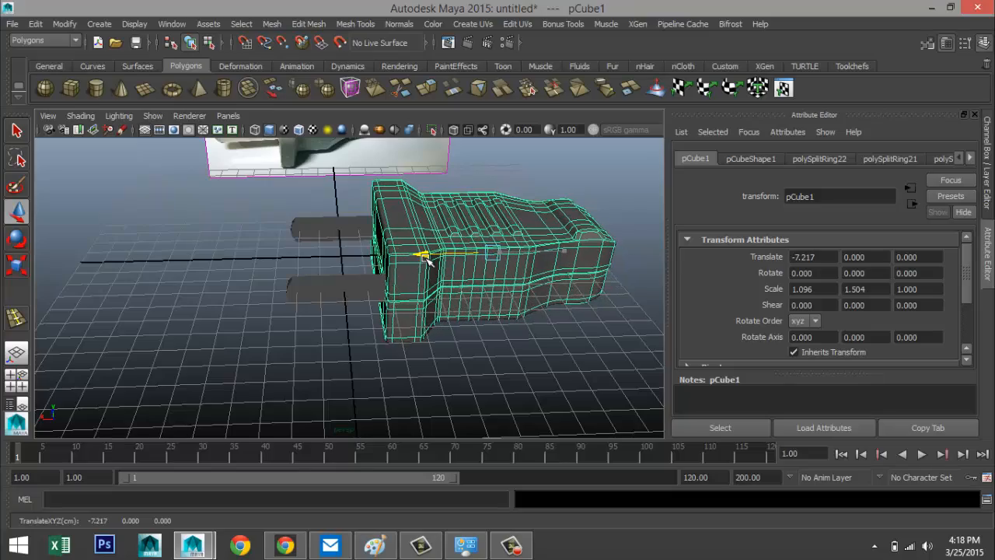
- Bring the duplicated prong closer to the plug's centre, trying Translate Z at -2 and settling on -2.5
left_click_drag(386, 338, 513, 402, "alt")
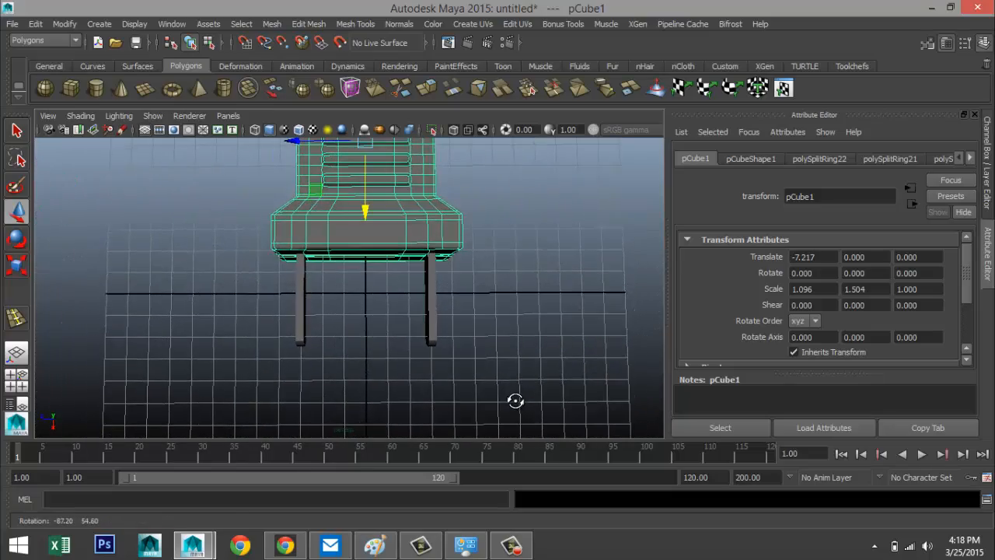
left_click(429, 332)
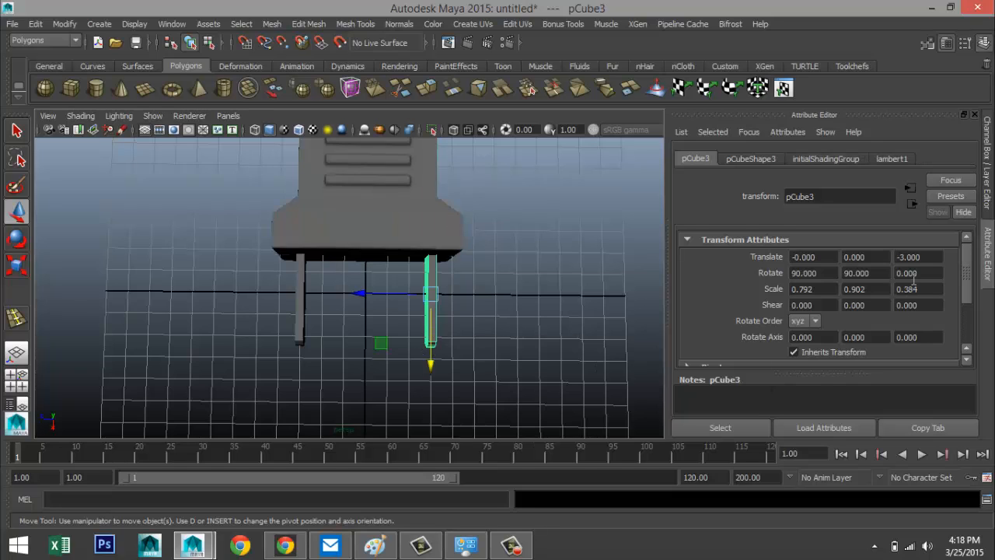
left_click(927, 256)
type("-2")
key("Return")
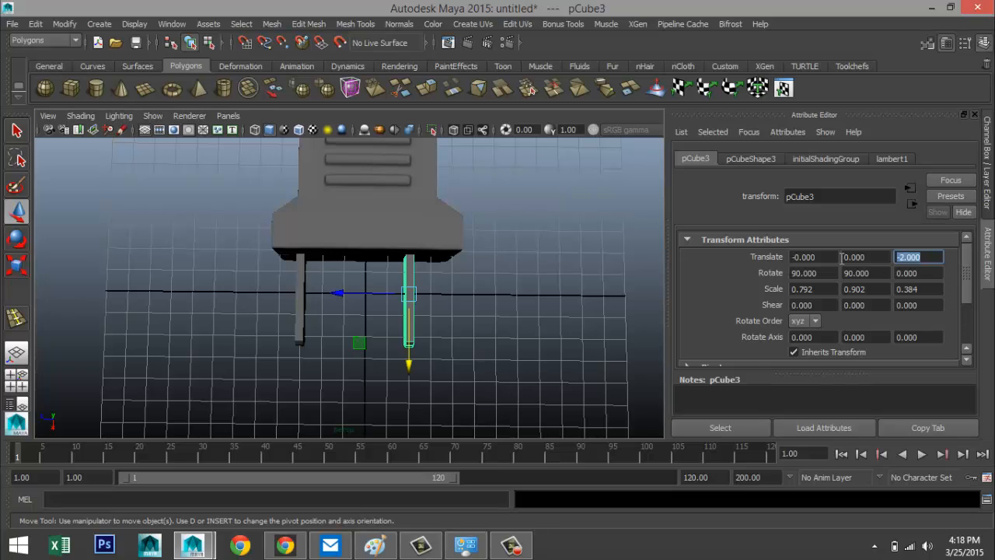
left_click_drag(920, 257, 783, 258)
type("-2.5")
key("Return")
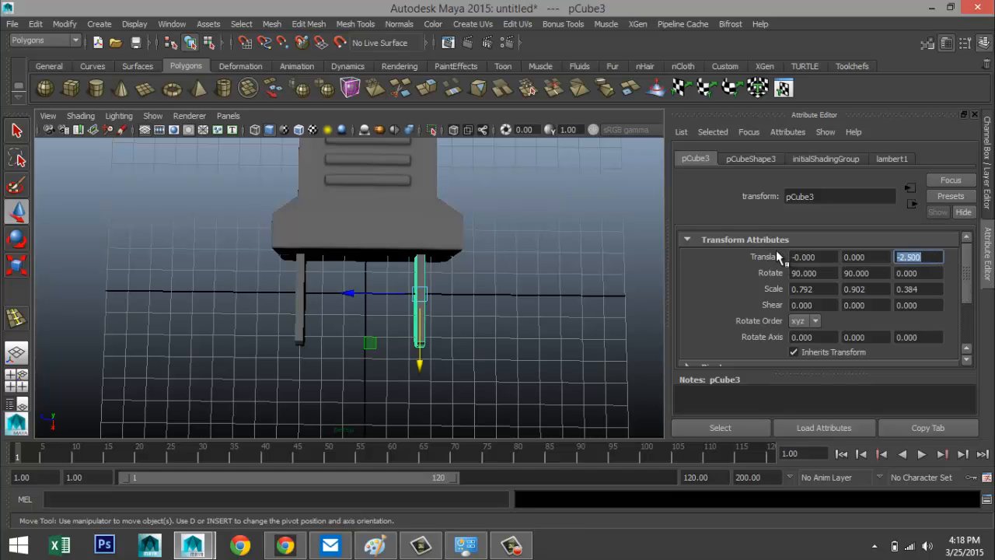
- Set the original prong's Translate Z to 2.5 to mirror the duplicated prong, and clear the selection
left_click(297, 304)
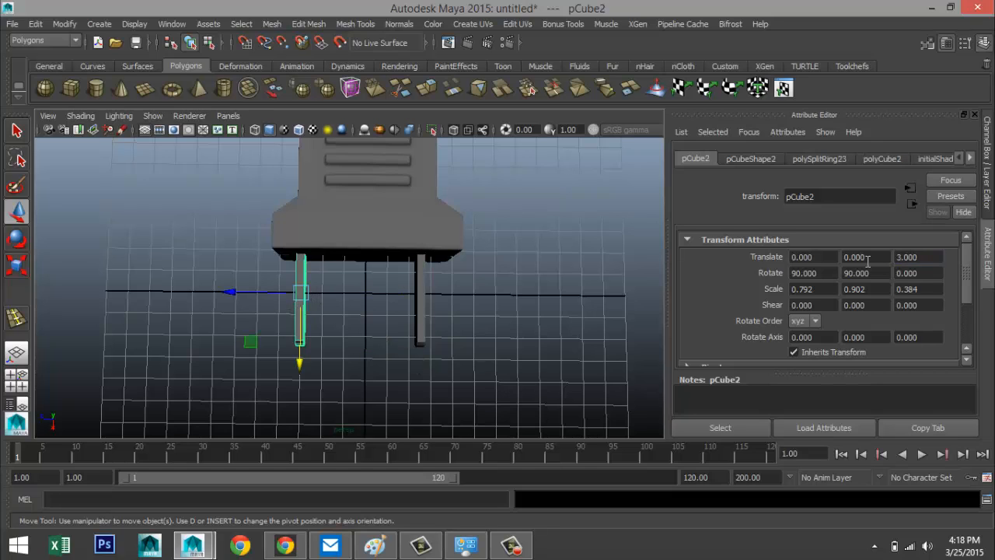
left_click_drag(926, 256, 655, 225)
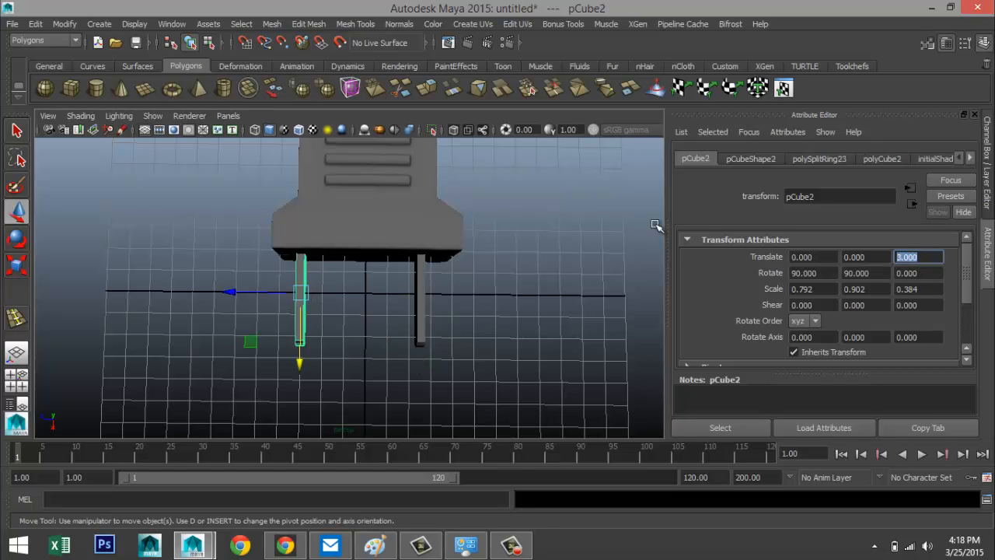
key("Return")
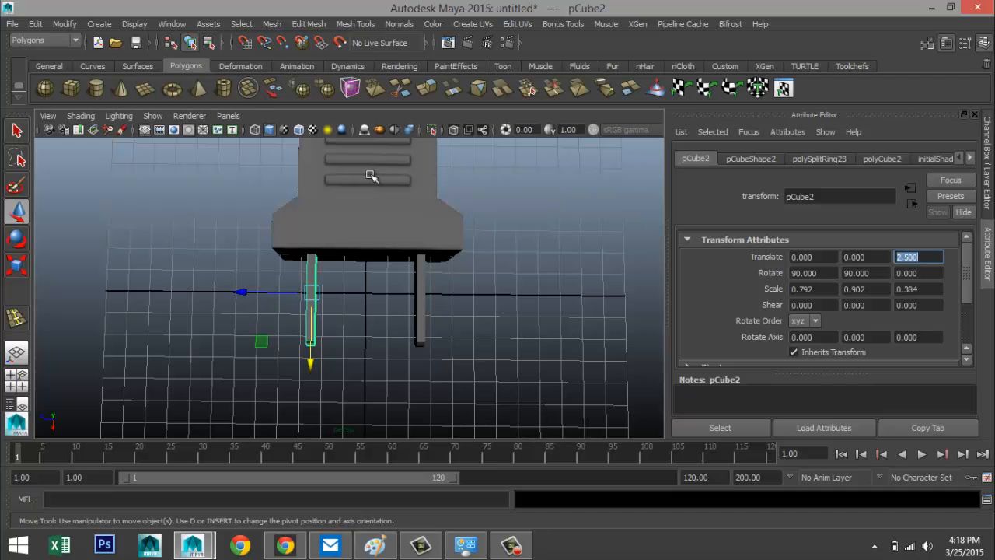
left_click(509, 371)
- Move the reference image plane to the other side of the plug, to about -34 in Z
scroll(499, 344, "down", 4)
left_click_drag(390, 412, 508, 365, "alt")
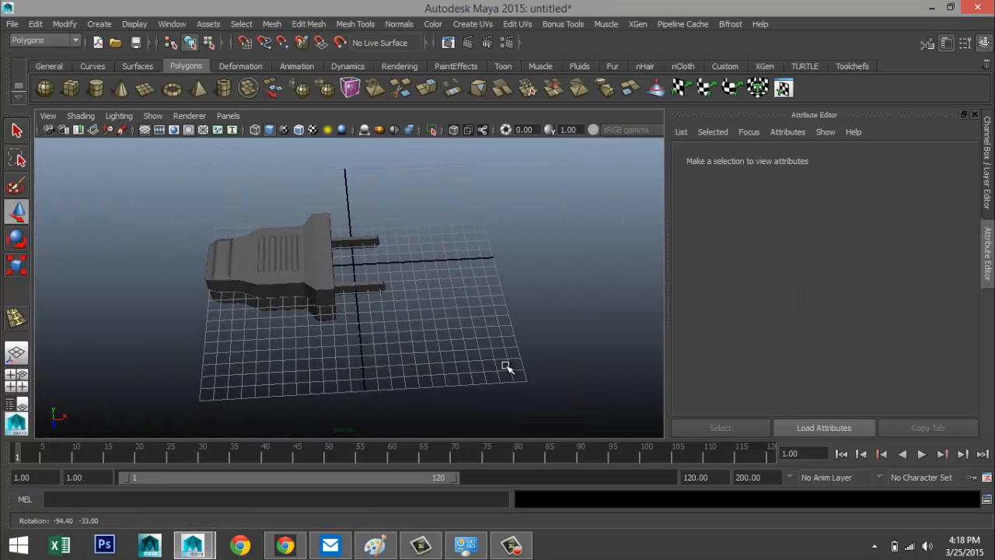
middle_click_drag(496, 360, 648, 300, "alt")
scroll(540, 308, "down", 4)
left_click_drag(540, 308, 493, 312, "alt")
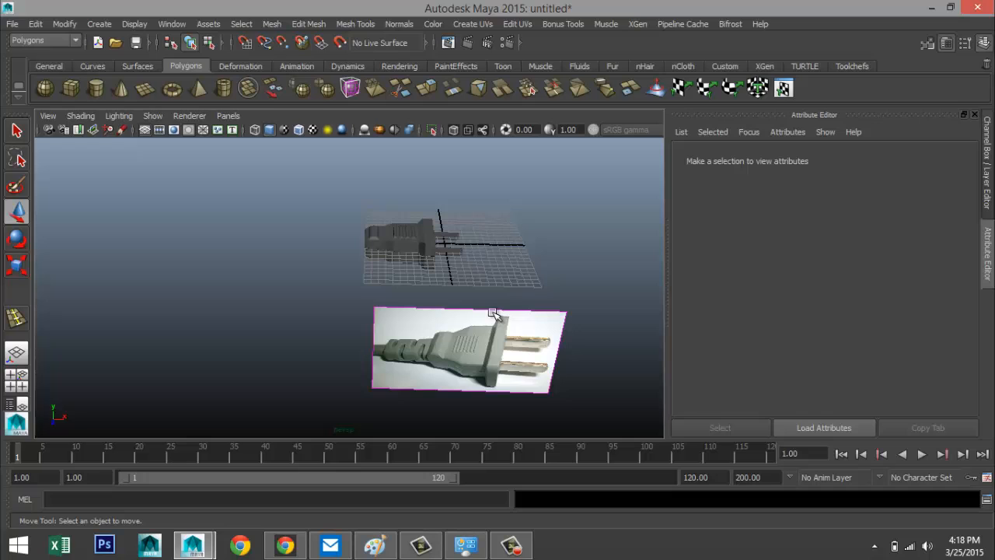
left_click(520, 359)
left_click_drag(471, 398, 434, 185)
middle_click_drag(453, 223, 429, 351, "alt")
scroll(439, 351, "up", 5)
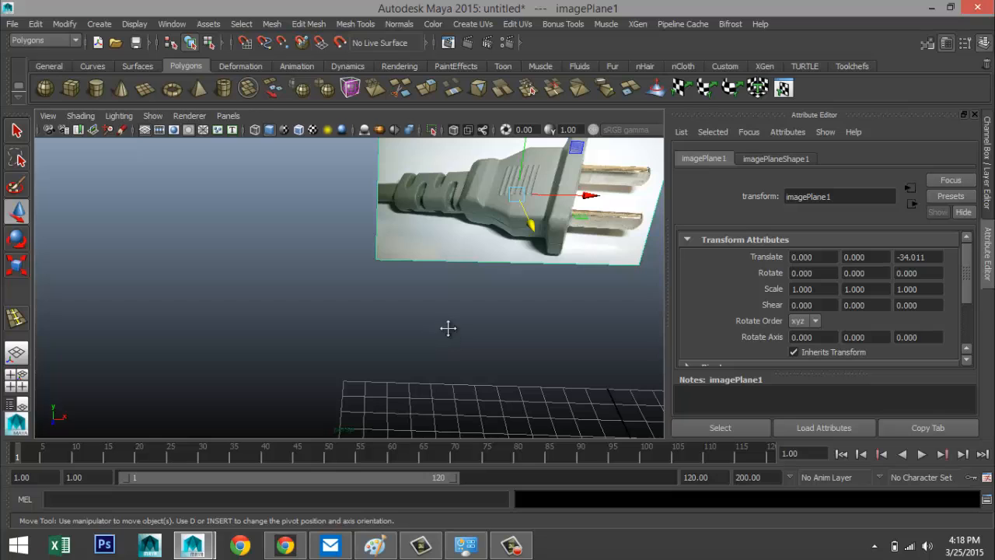
left_click_drag(447, 328, 282, 305, "alt")
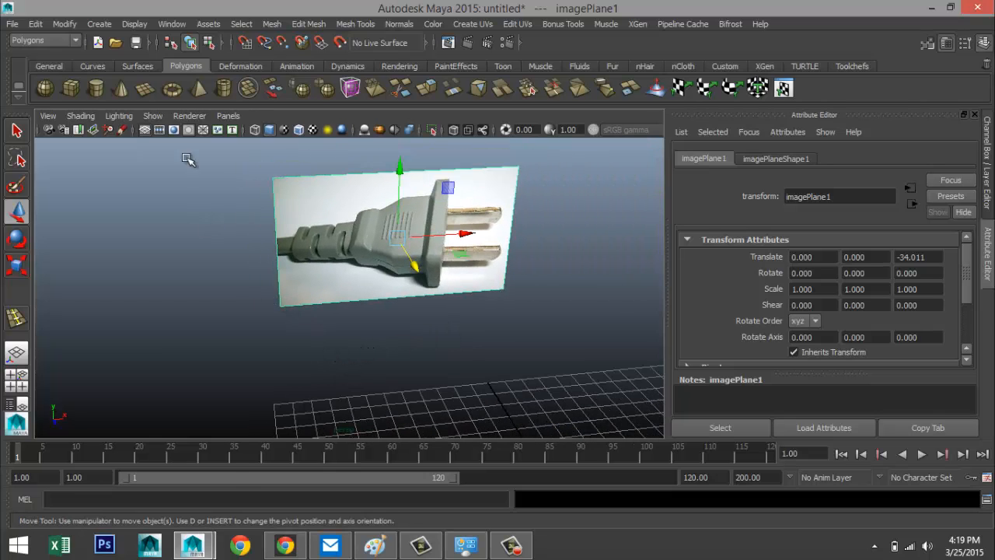
- Create an elongated polygon cube and move it behind the plug body's cord end, to about -16 in X and 1.08 in Z
left_click(69, 88)
left_click_drag(303, 398, 459, 380)
scroll(432, 397, "down", 4)
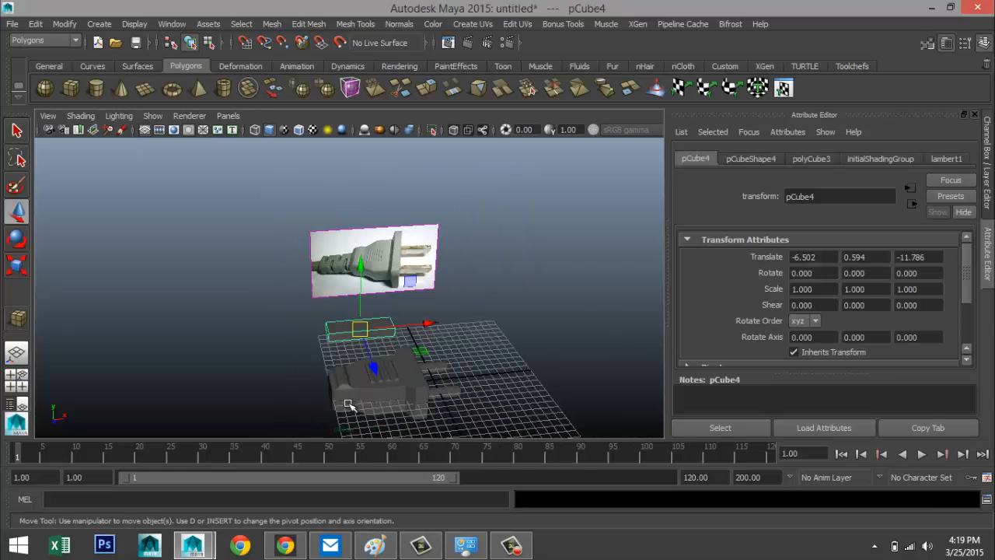
left_click_drag(374, 368, 410, 432)
left_click_drag(448, 386, 374, 401)
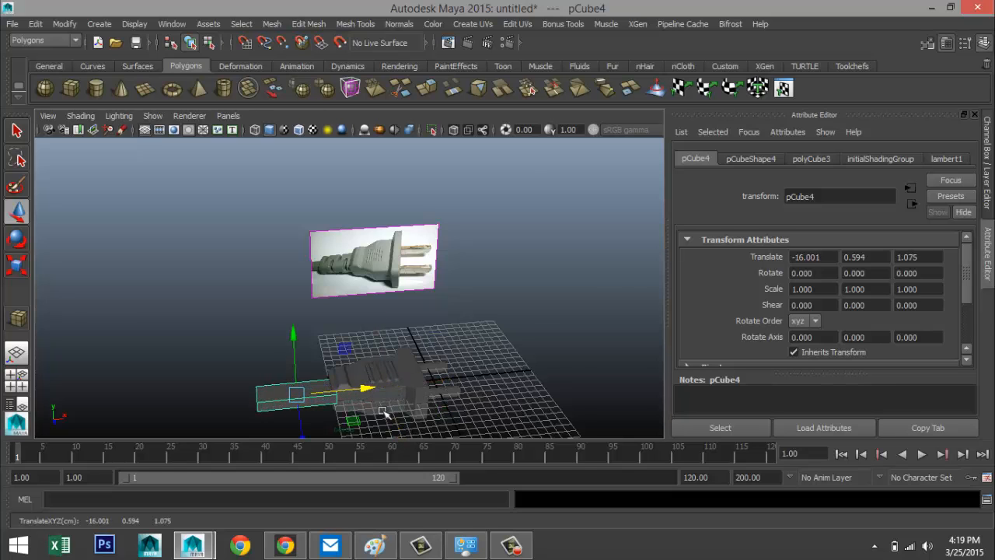
- Centre the new cube sideways on the plug body by moving it to about 0 in Z
key("f")
scroll(379, 410, "down", 5)
scroll(376, 411, "up", 4)
left_click_drag(314, 405, 450, 404, "alt")
left_click_drag(415, 291, 368, 287)
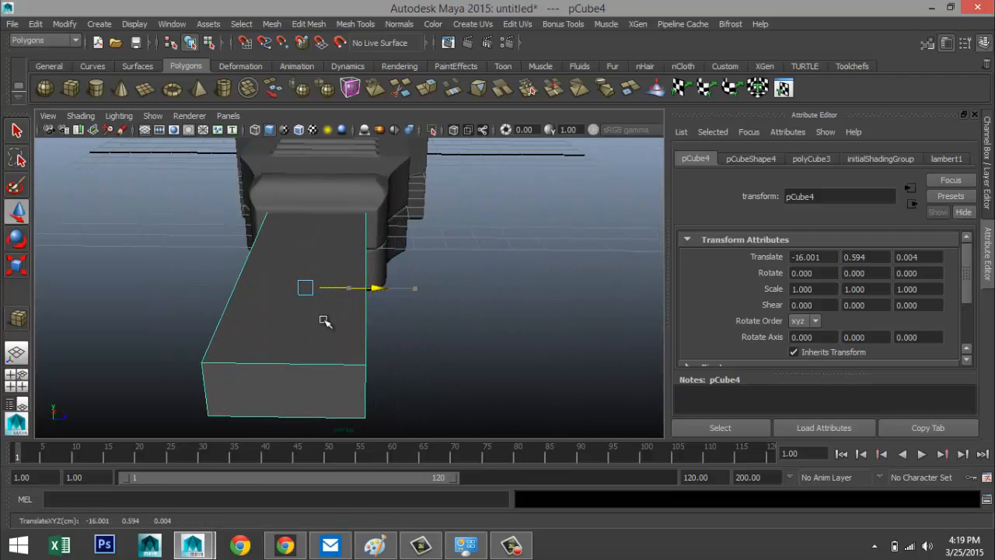
- In the side view, lower the new cube onto the plug body's centre line, to about 0.08 in Y
left_click(22, 387)
key("space")
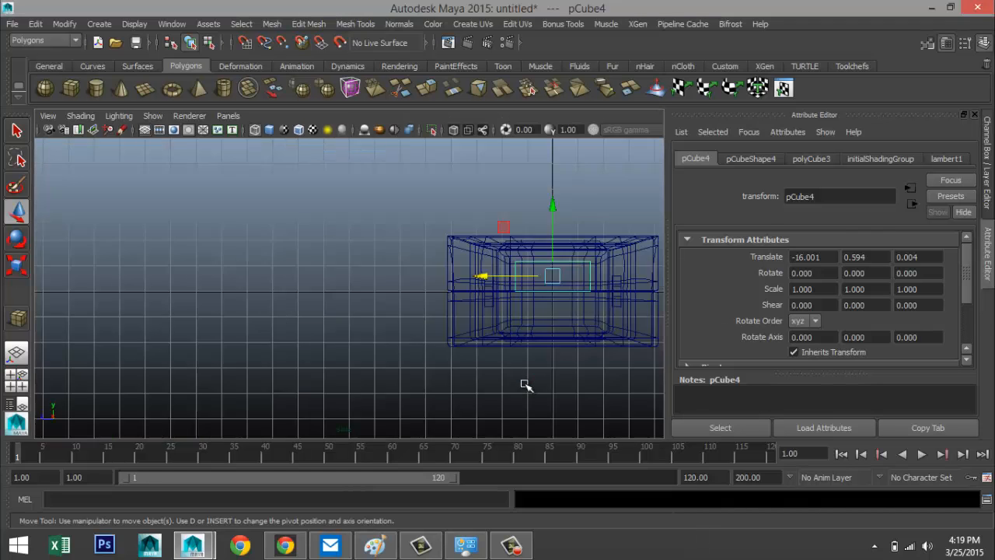
key("f")
scroll(469, 380, "down", 10)
scroll(464, 379, "up", 5)
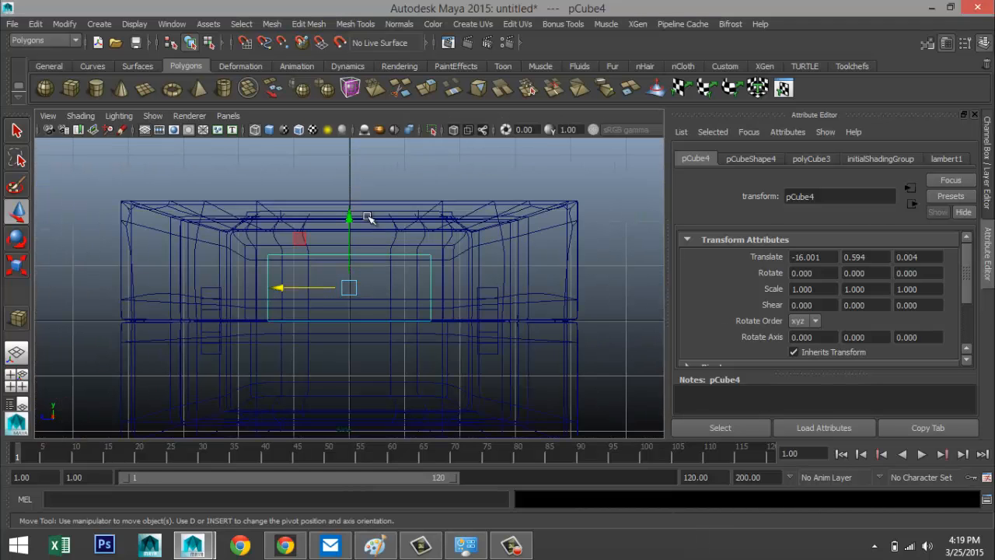
left_click_drag(368, 218, 365, 248)
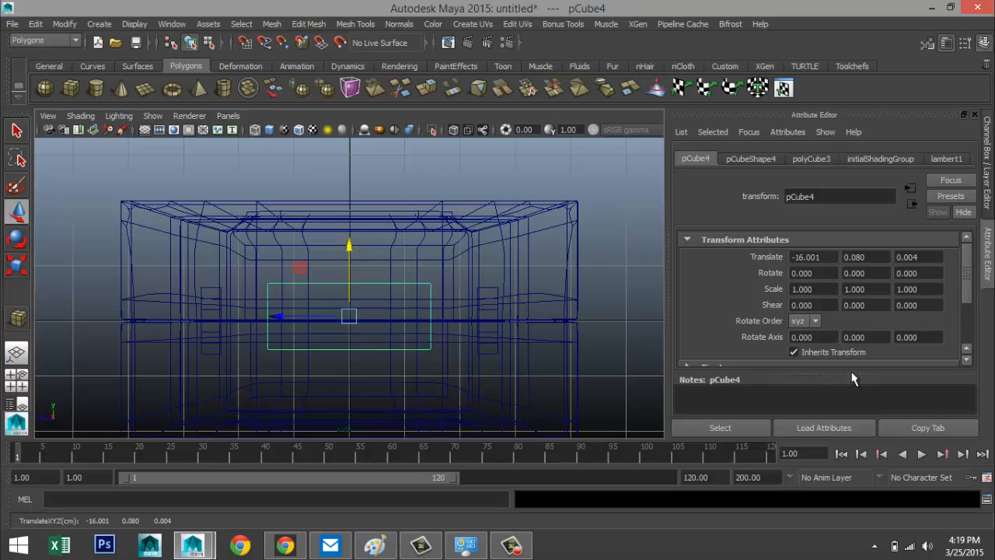
- Place the new cube at the origin by setting its Translate X, Y and Z to 0
left_click(808, 257)
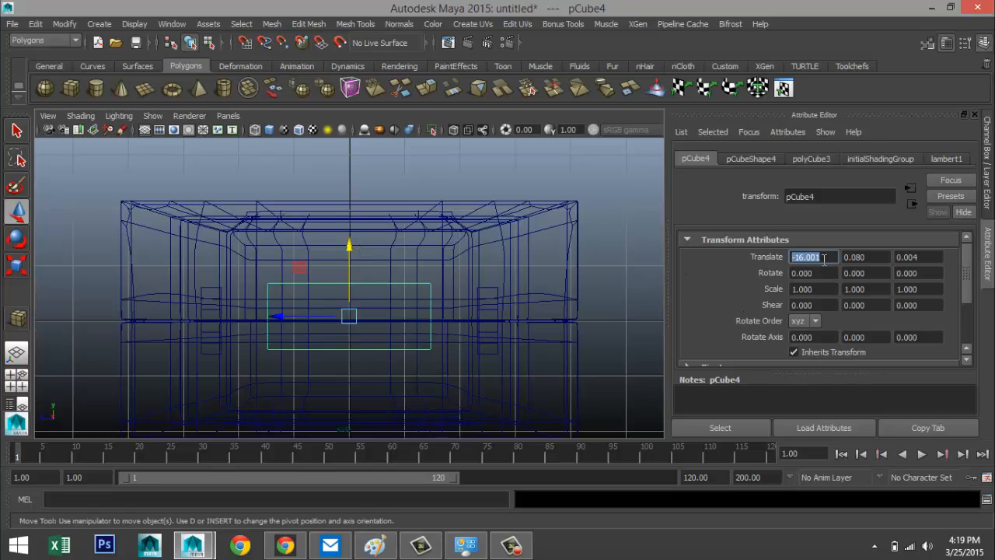
type("0")
left_click(933, 256)
type("000")
left_click(862, 257)
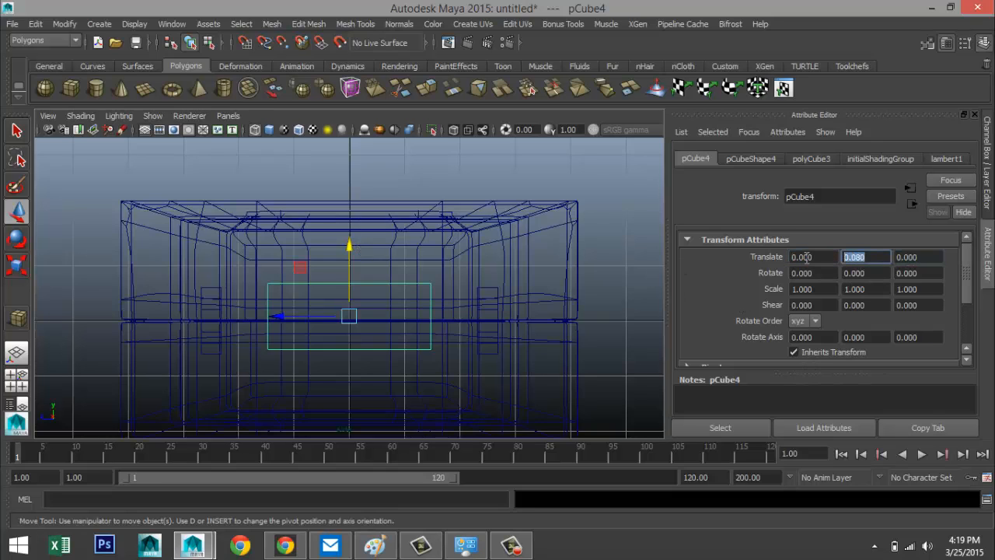
left_click(929, 256)
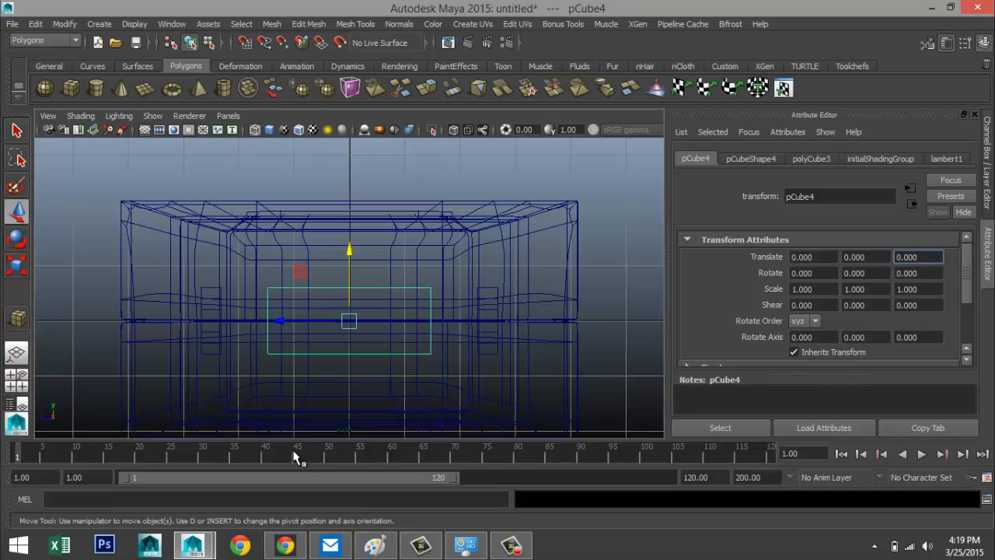
- In the perspective view, move the cube along X to about -12.5, behind the plug body
left_click(16, 379)
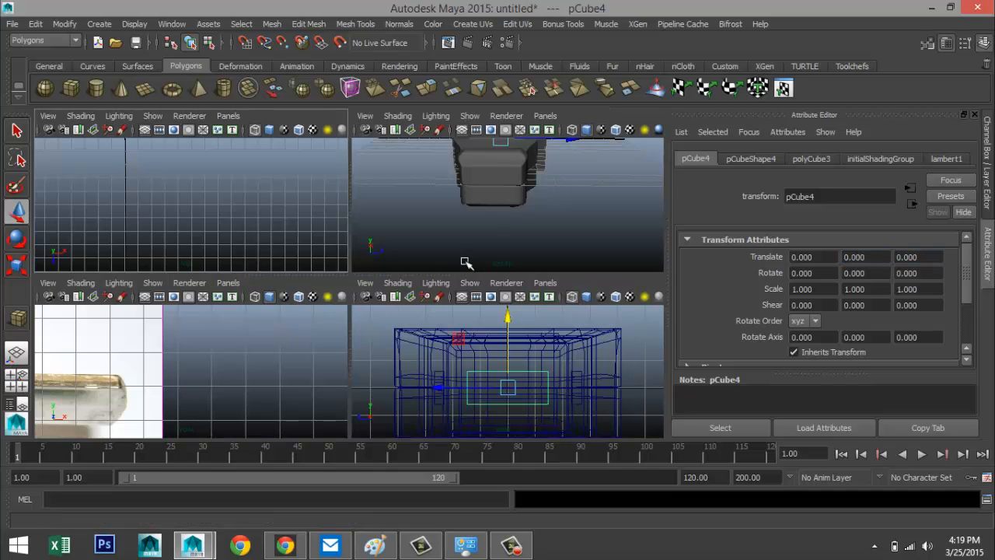
key("space")
left_click_drag(477, 306, 448, 300, "alt")
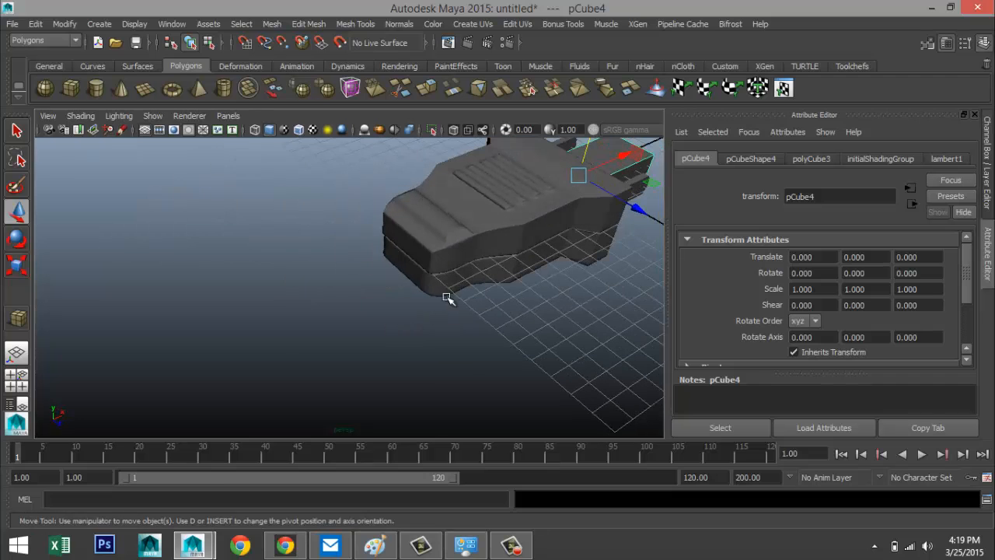
left_click_drag(628, 160, 466, 261)
- Scale the cube taller in Y to about 1.32, viewing it from the plug's cord end
left_click_drag(466, 357, 569, 319, "alt")
key("r")
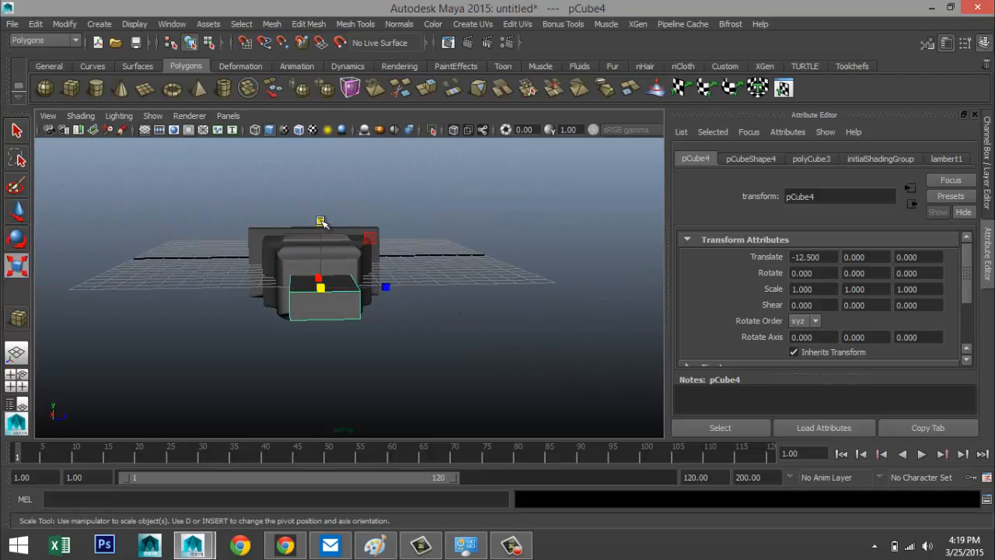
left_click_drag(321, 220, 322, 199)
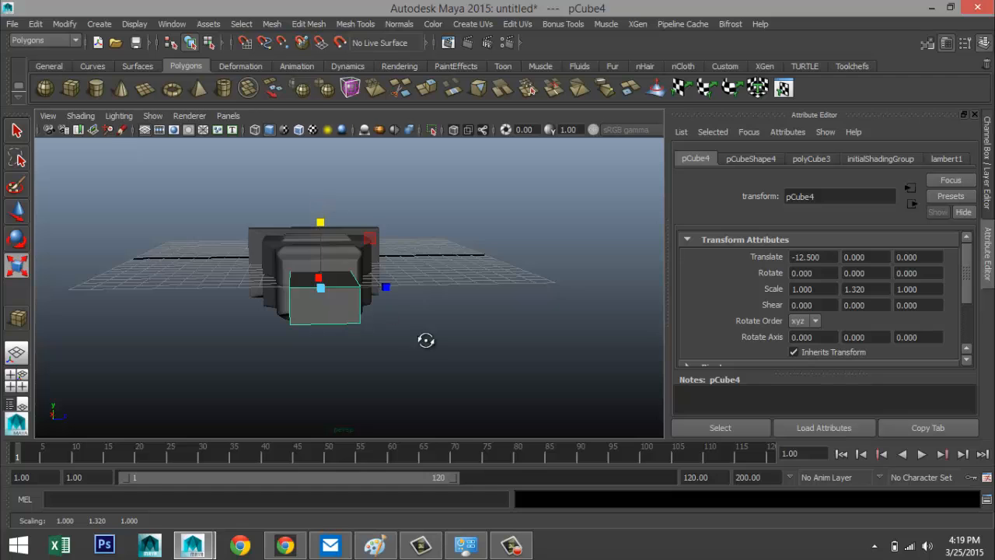
- Shift the cube slightly farther out of the plug body's cord end, to about -13.14 in X
left_click_drag(426, 341, 275, 346, "alt")
key("w")
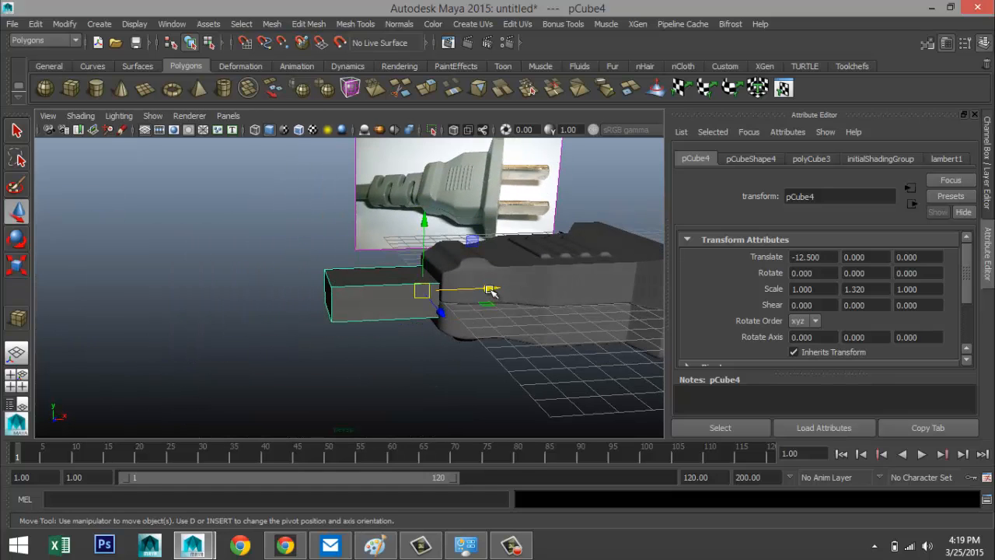
mouse_move(485, 289)
left_mouse_down()
mouse_move(453, 292)
mouse_move(478, 294)
left_mouse_up()
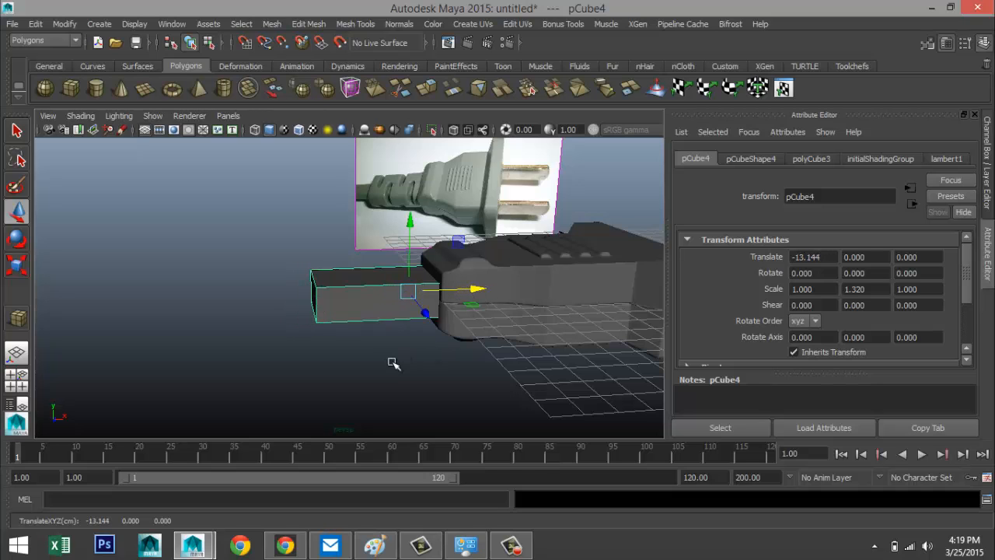
- Try to insert 10 evenly spaced edge loops along the cube's length, undo them and return to object selection
left_click_drag(402, 359, 356, 391, "alt")
middle_click_drag(356, 391, 362, 412, "alt")
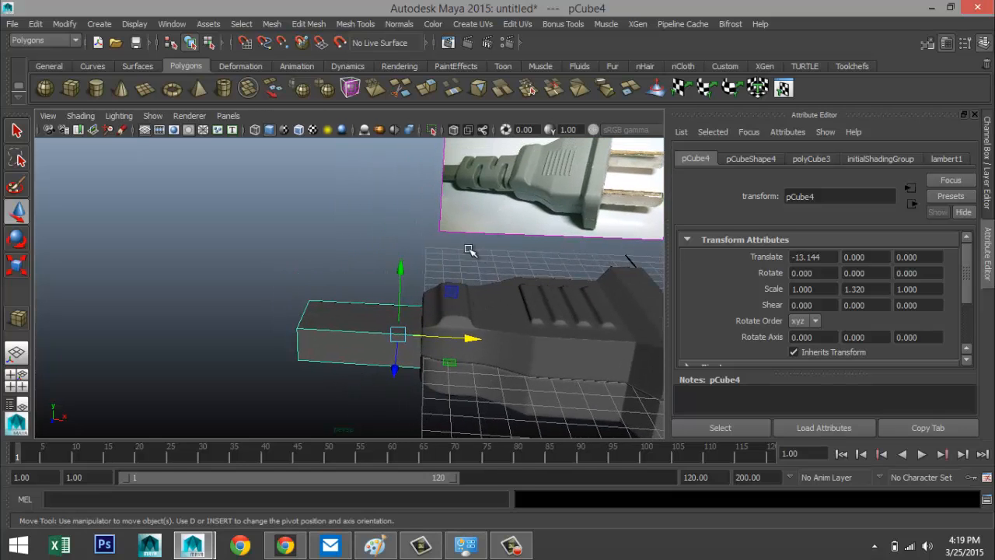
left_click_drag(416, 292, 425, 298, "alt")
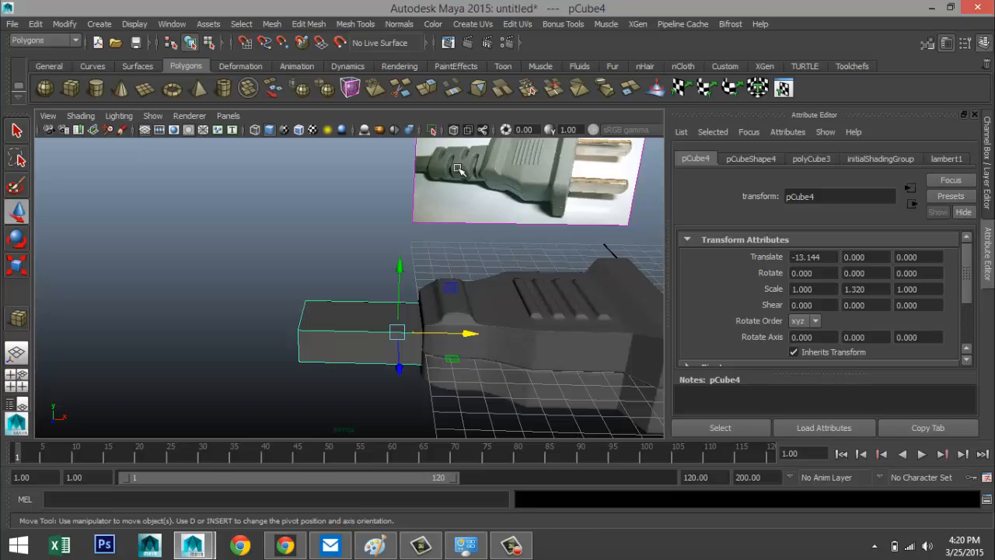
left_click(311, 26)
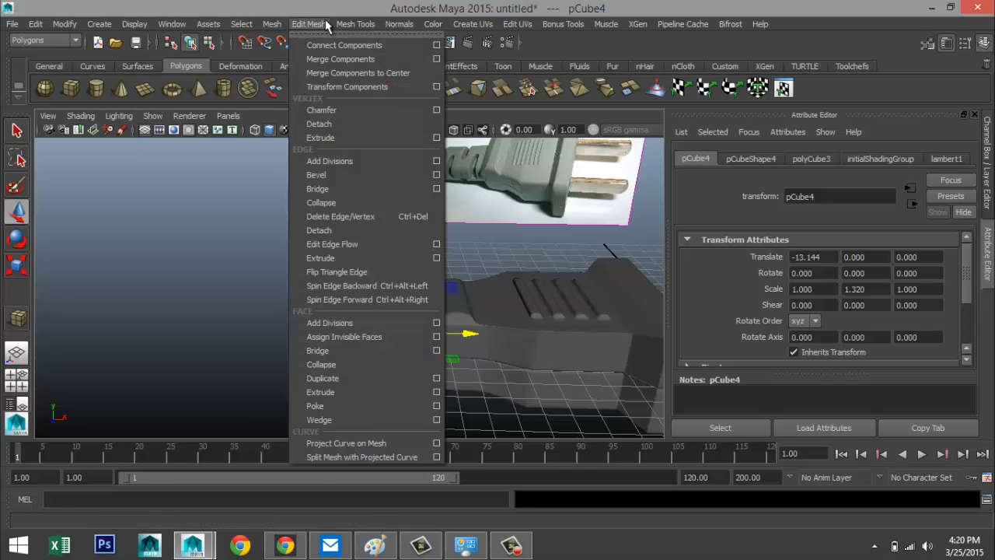
mouse_move(355, 24)
left_click(492, 189)
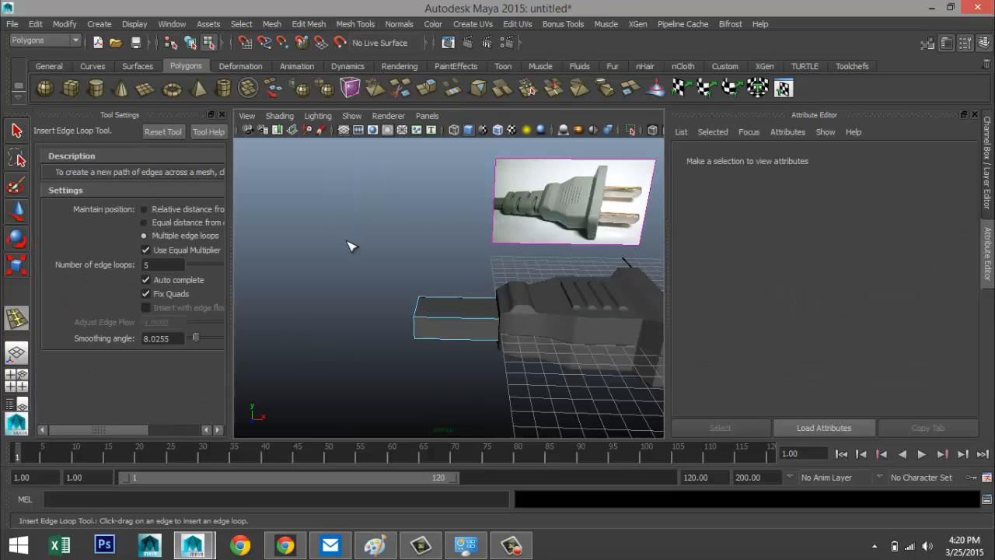
left_click(174, 265)
left_click_drag(459, 321, 458, 321)
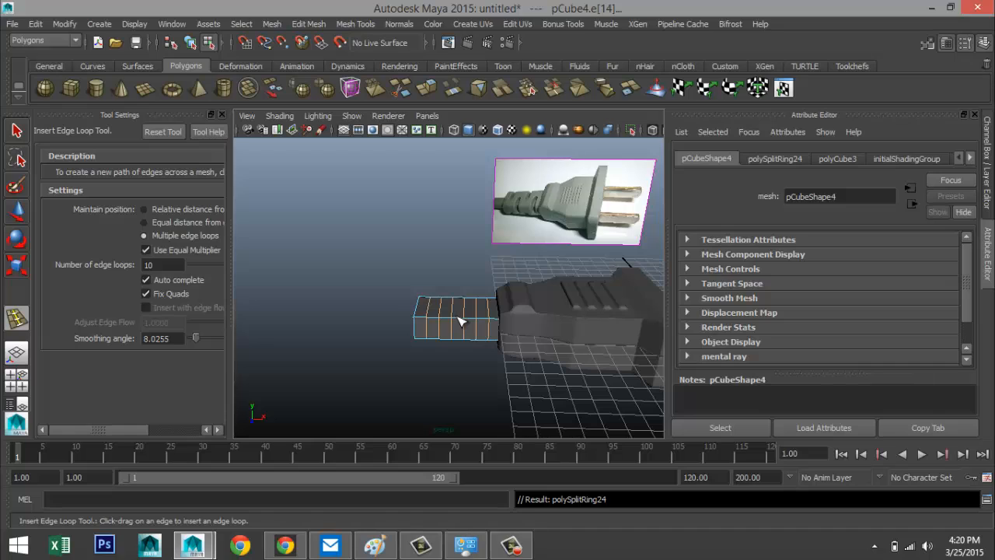
key("ctrl+z")
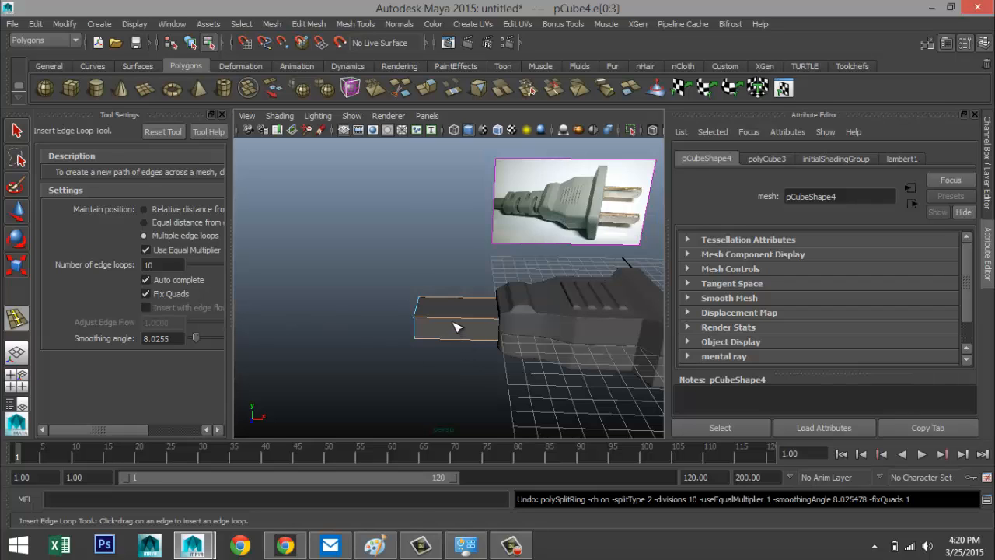
right_click_drag(456, 215, 513, 199)
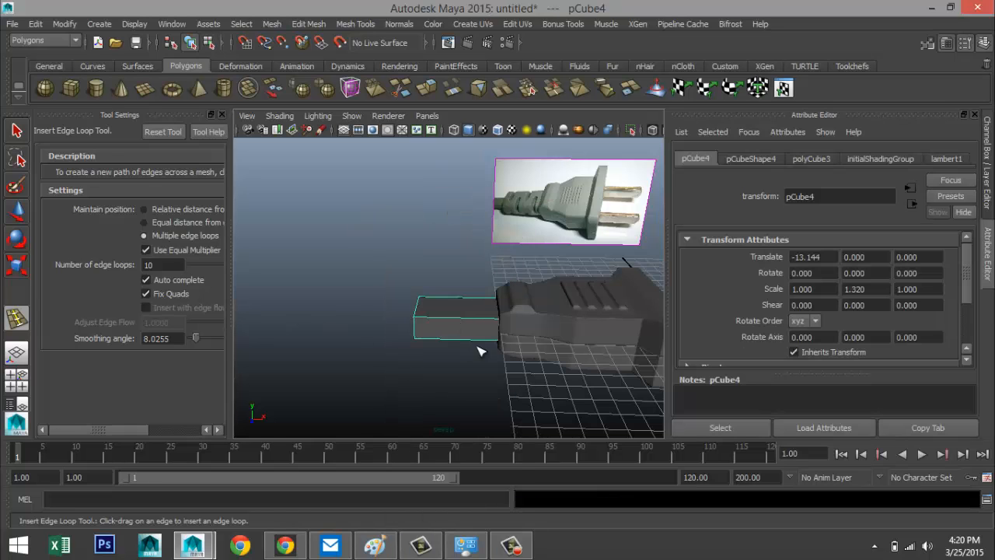
- Move the cube to about -16.34 in X, then pull its outer end vertices in toward the plug body to shorten it
key("w")
left_click_drag(548, 319, 504, 332)
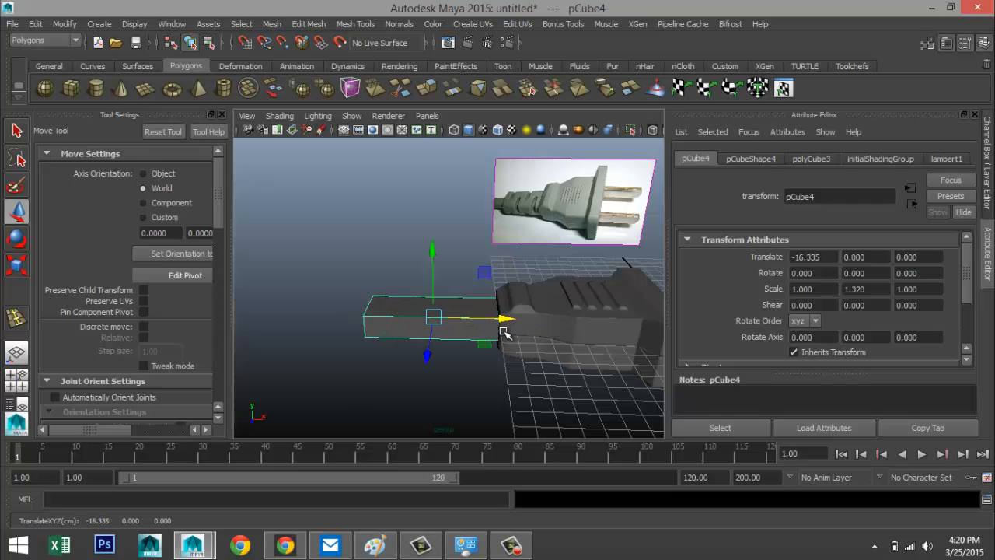
right_click_drag(367, 216, 295, 215)
left_click_drag(349, 295, 389, 346)
left_click_drag(440, 320, 491, 330)
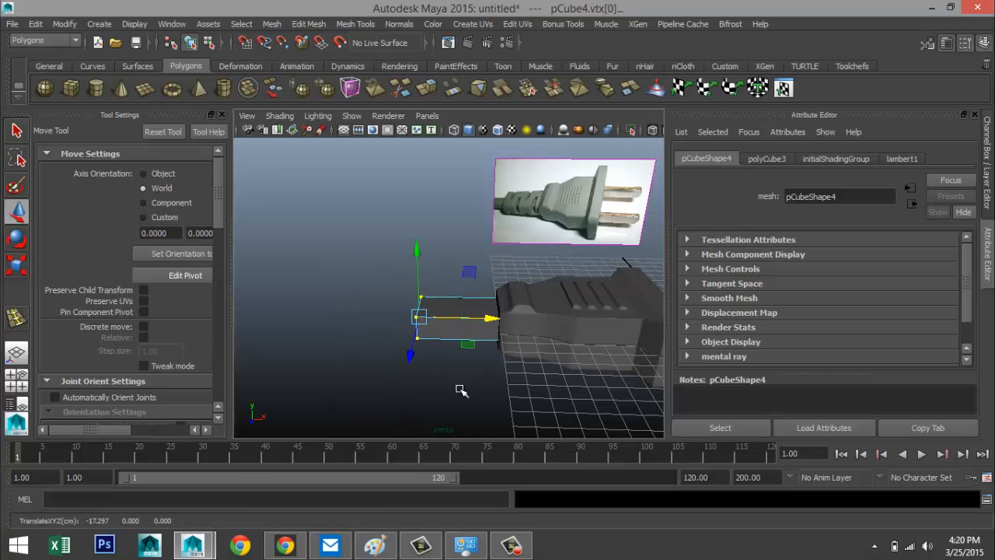
- Insert 6 evenly spaced edge loops along the shortened cube's length
scroll(458, 391, "up", 3)
left_click_drag(306, 387, 277, 360, "alt")
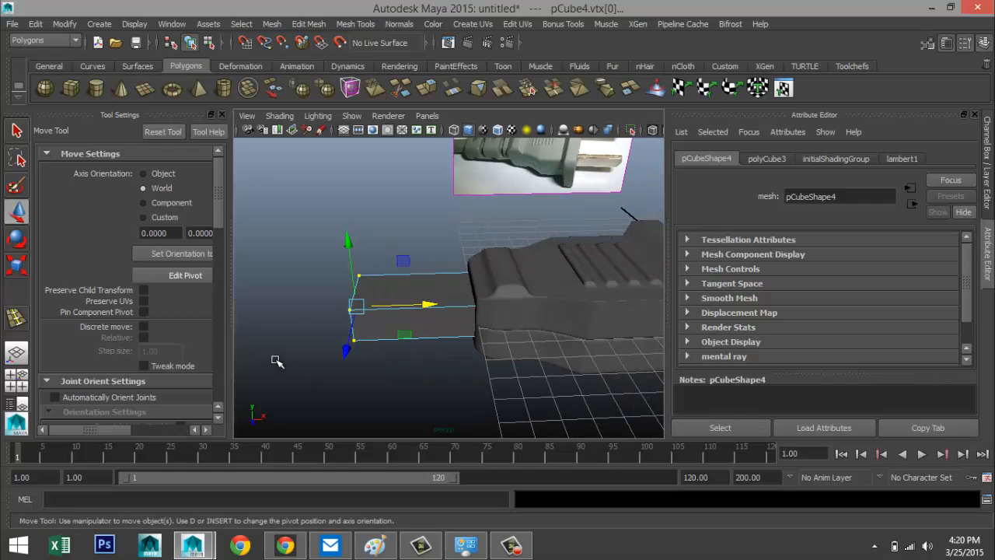
left_click(222, 114)
left_click(359, 24)
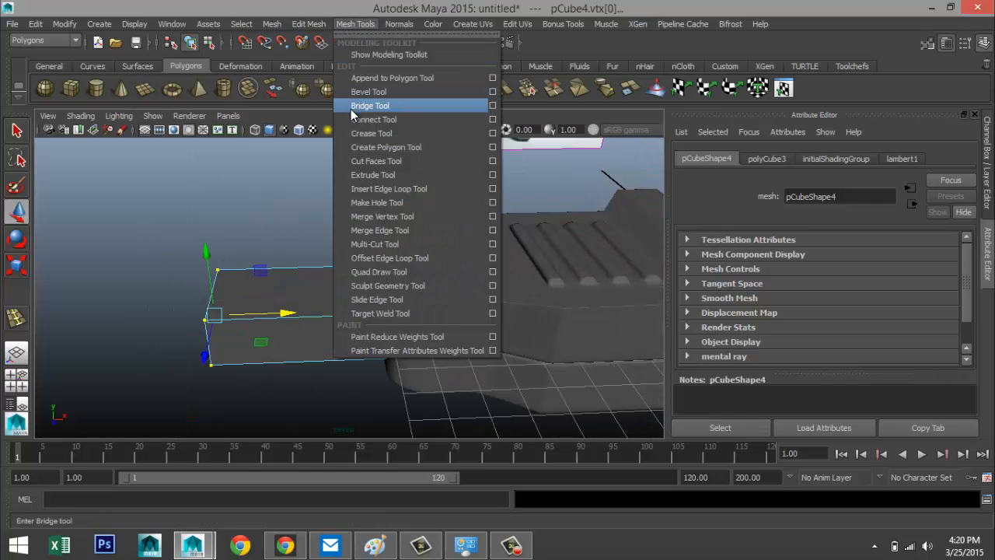
left_click(493, 189)
left_click(174, 268)
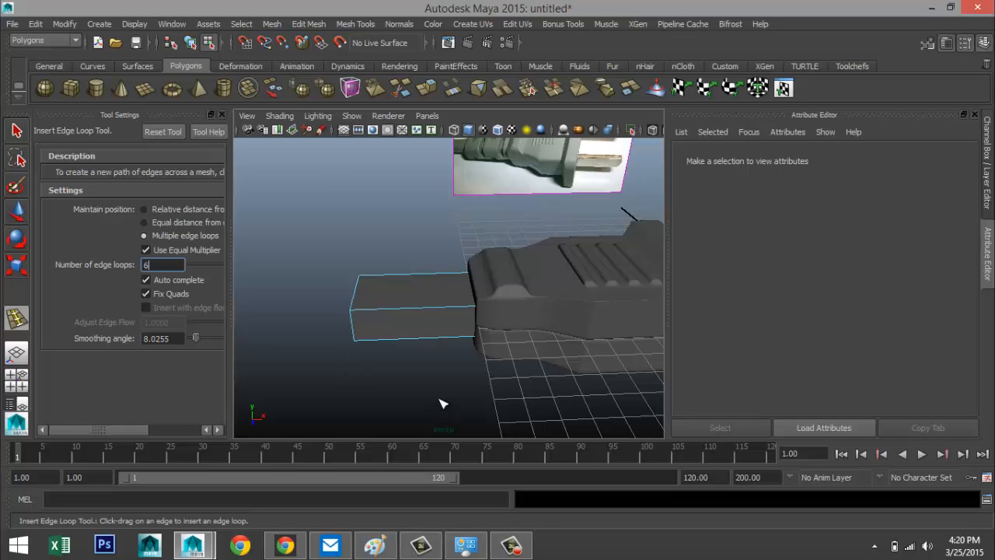
type("6")
left_click(420, 313)
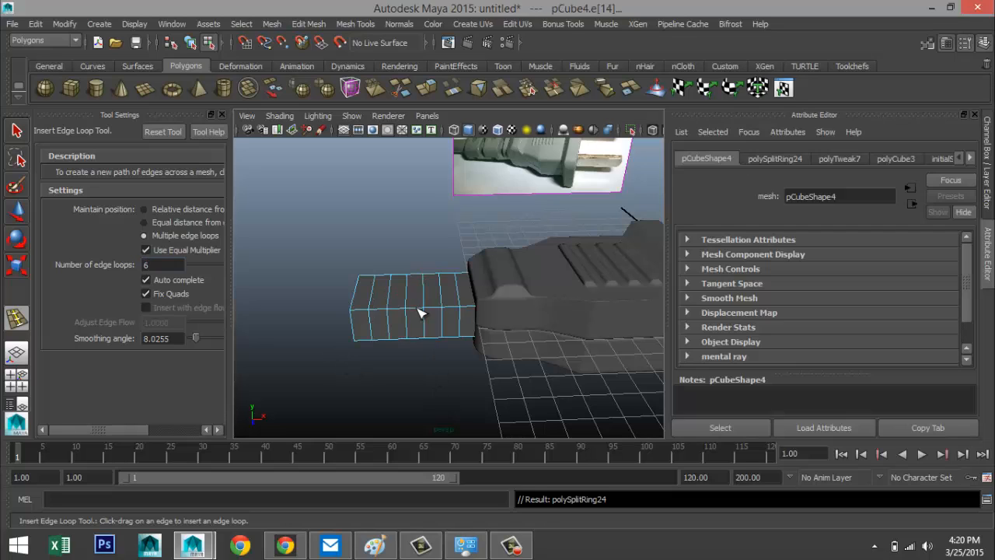
- Insert 3 evenly spaced edge loops across the cube's width and return to the Select tool
left_click_drag(419, 319, 240, 317, "alt")
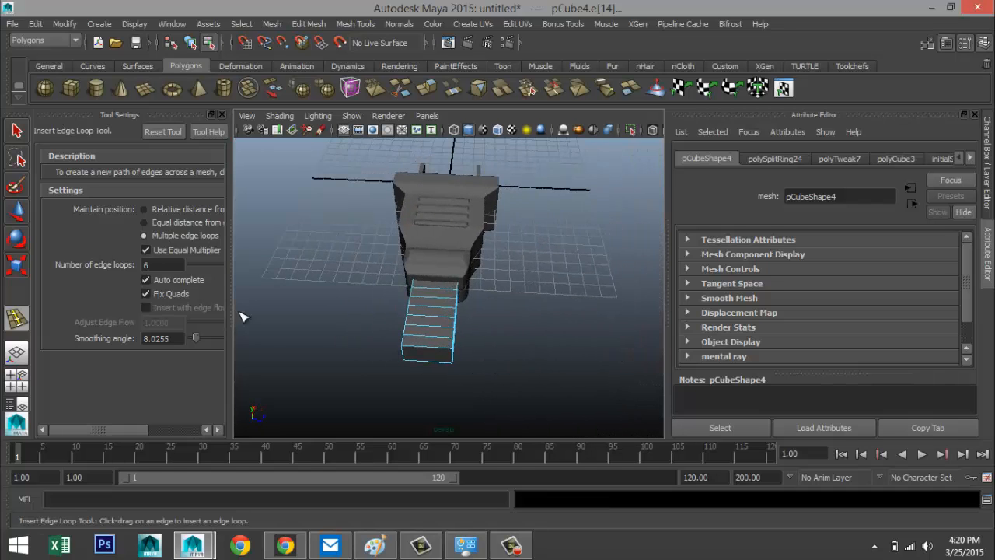
left_click(160, 265)
type("3")
left_click(426, 348)
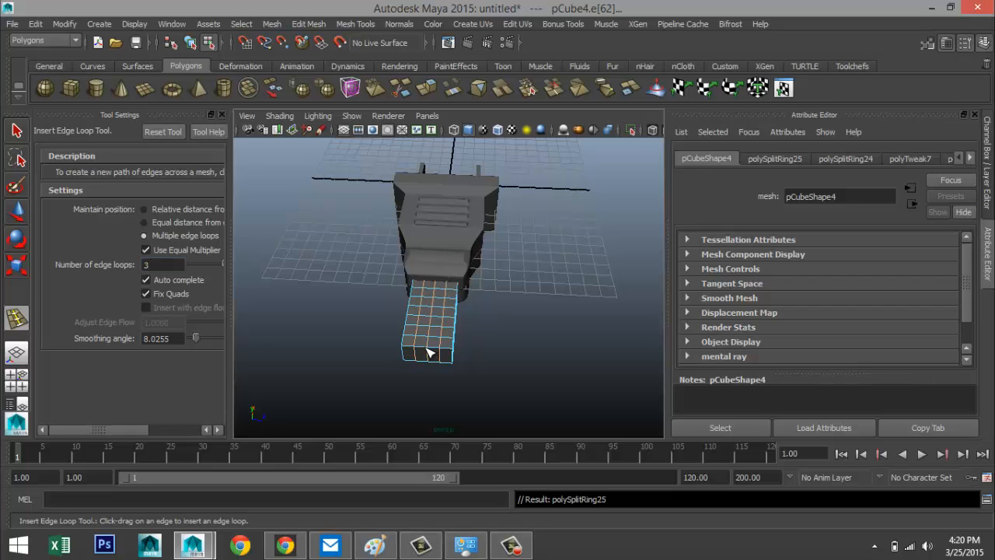
key("q")
scroll(507, 355, "up", 3)
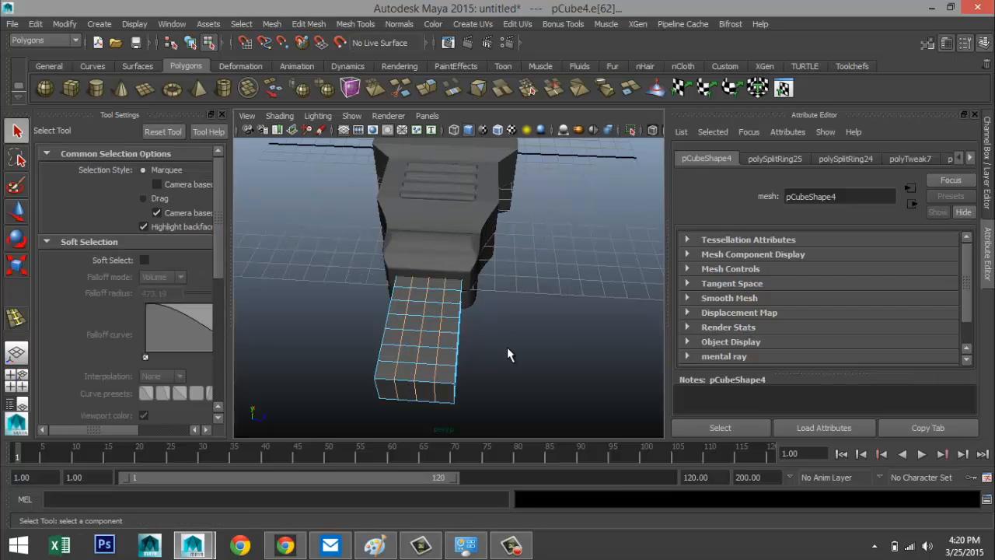
- Select staggered bands of faces across the cube's top and near side for the strain relief grooves
left_click_drag(505, 370, 378, 400, "alt")
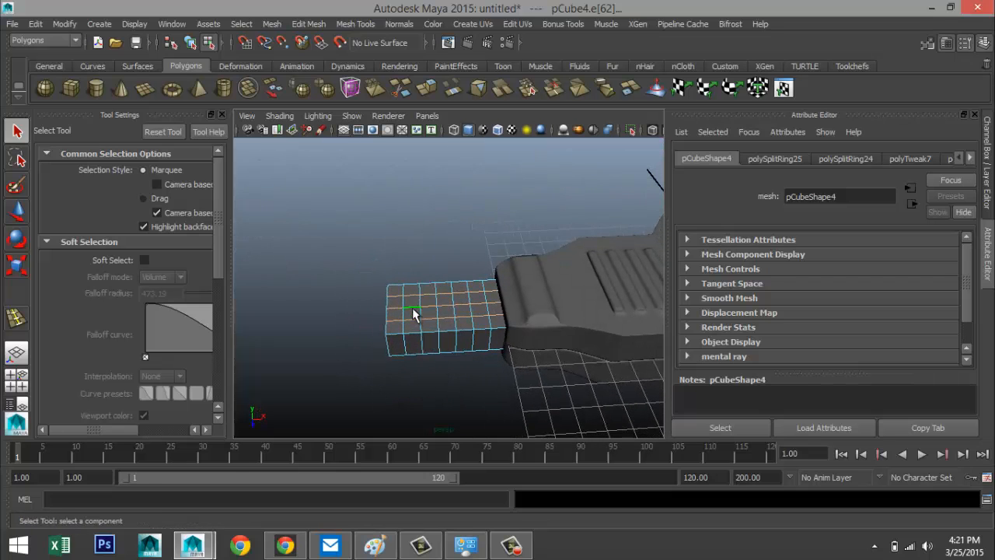
right_click_drag(413, 301, 410, 257)
left_click_drag(413, 308, 416, 352)
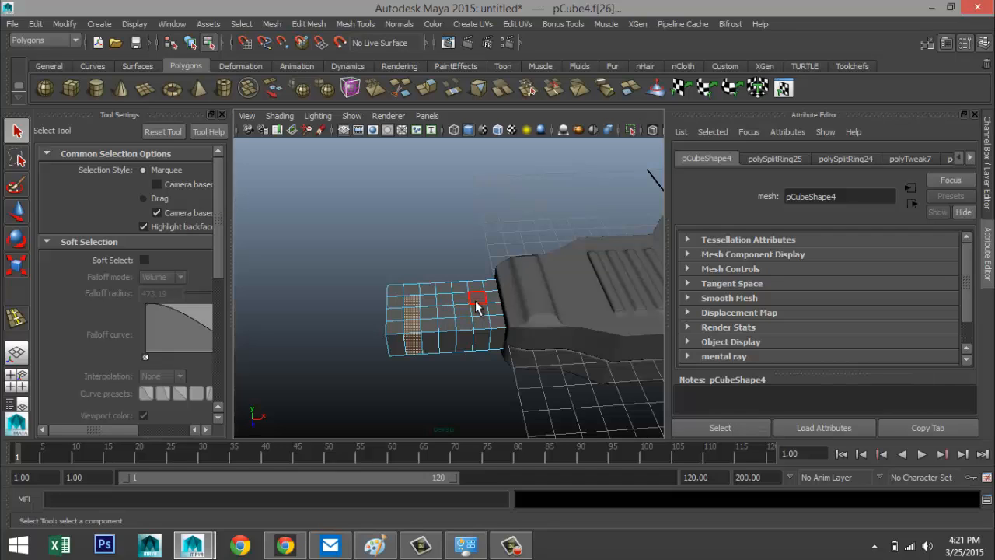
left_click_drag(477, 297, 483, 342, "shift")
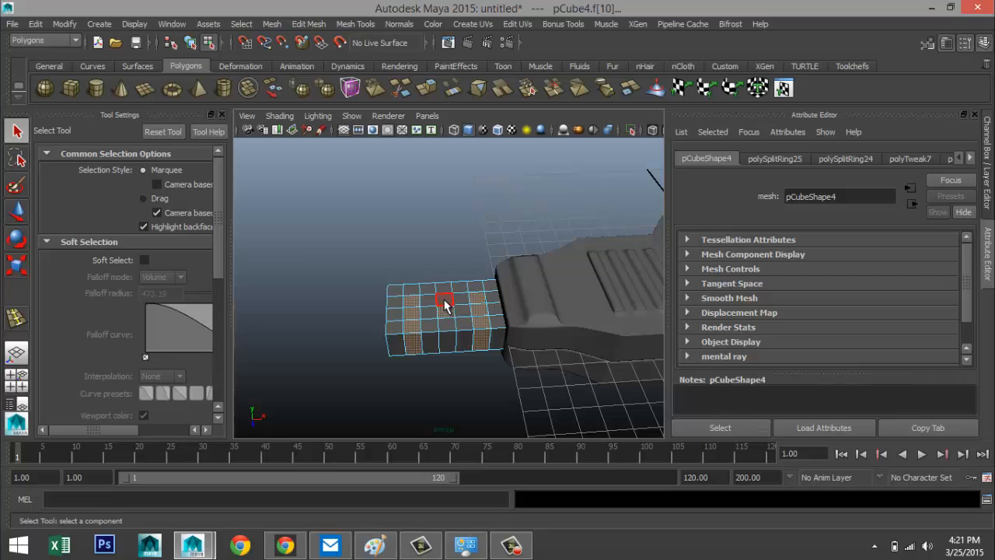
left_click_drag(444, 293, 444, 348, "shift")
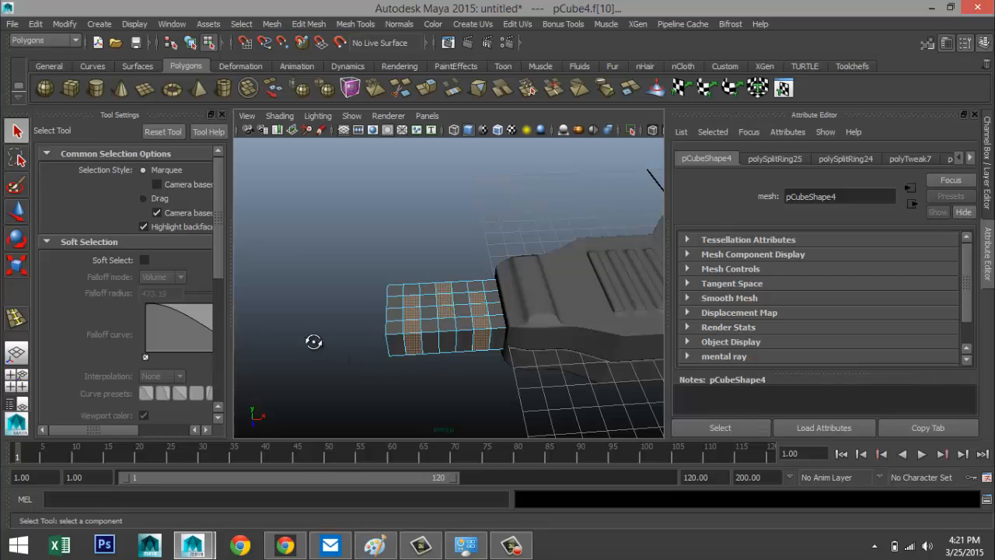
- Add the three missing underside faces of the band nearest the plug body to the face selection
left_click_drag(313, 342, 448, 362, "alt")
left_click_drag(544, 351, 476, 334, "alt")
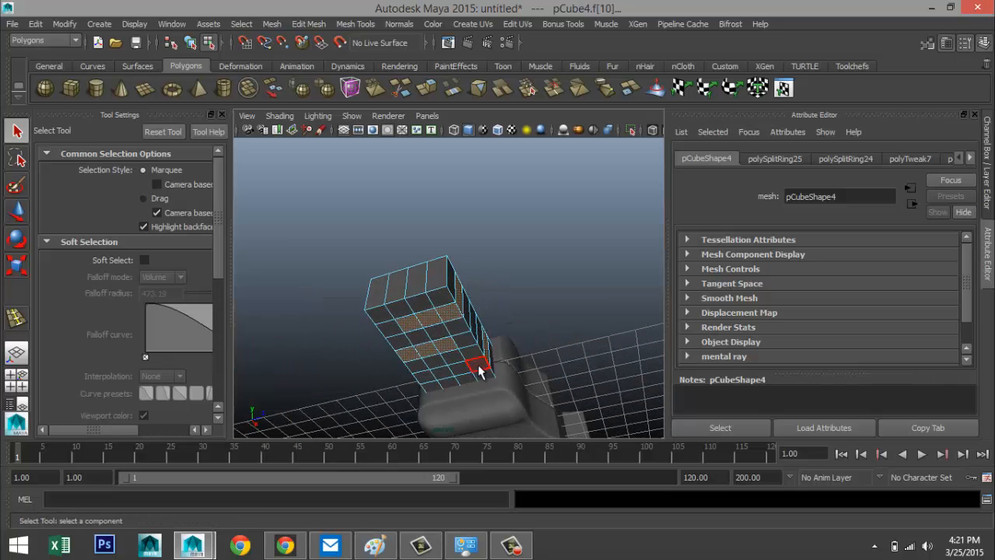
left_click(477, 365, "shift")
left_click(463, 369, "shift")
left_click(441, 372, "shift")
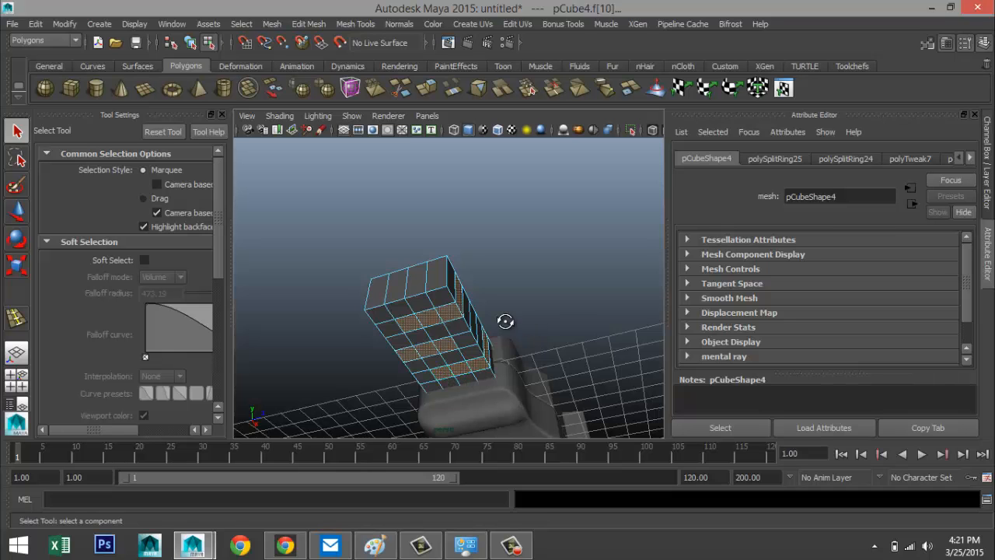
left_click_drag(506, 321, 455, 388, "alt")
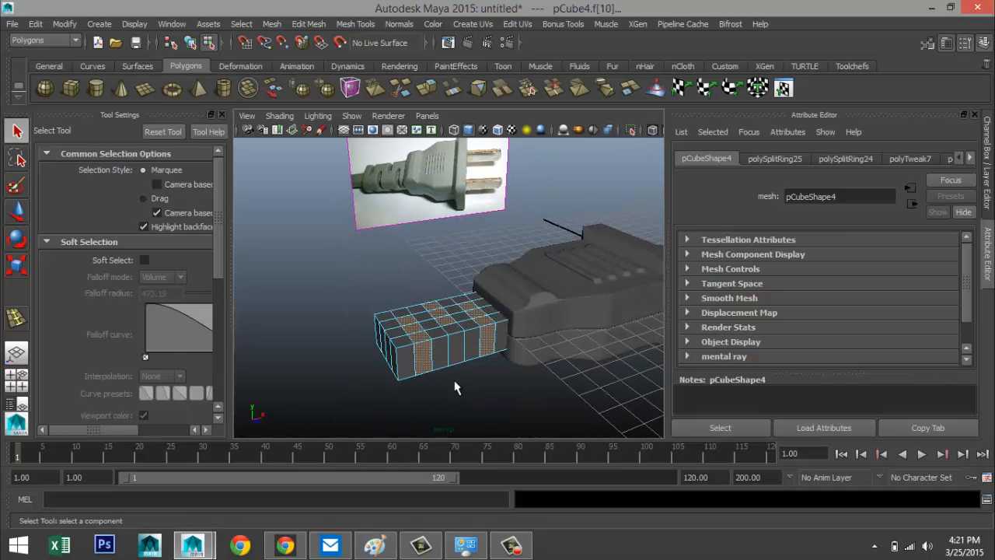
- Extrude the selected groove faces with a thickness of 0.5
left_click(299, 25)
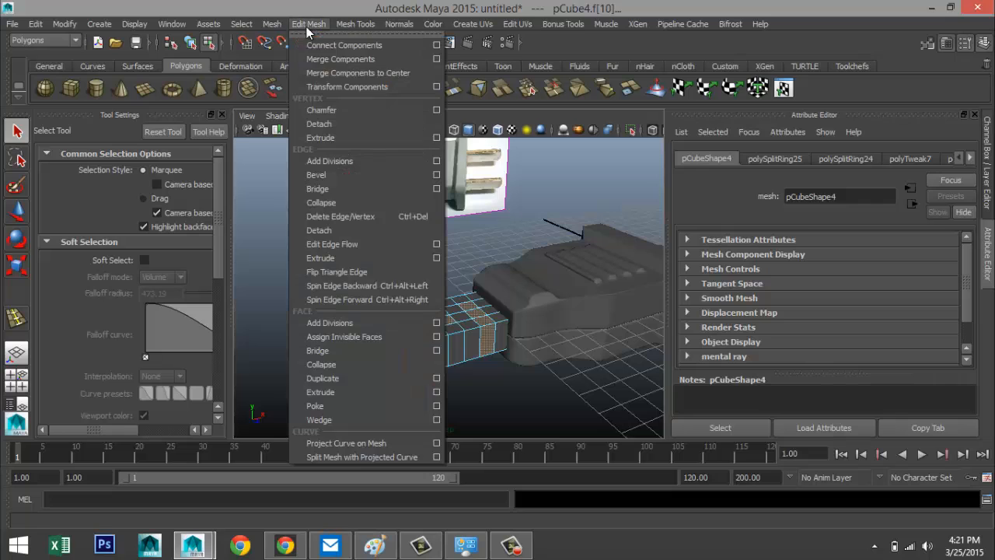
left_click(346, 393)
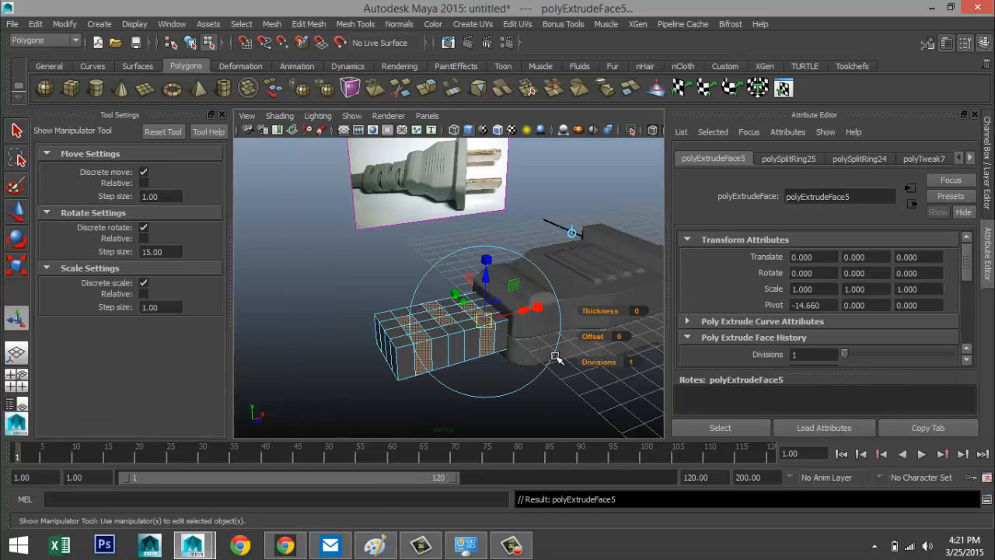
left_click(637, 311)
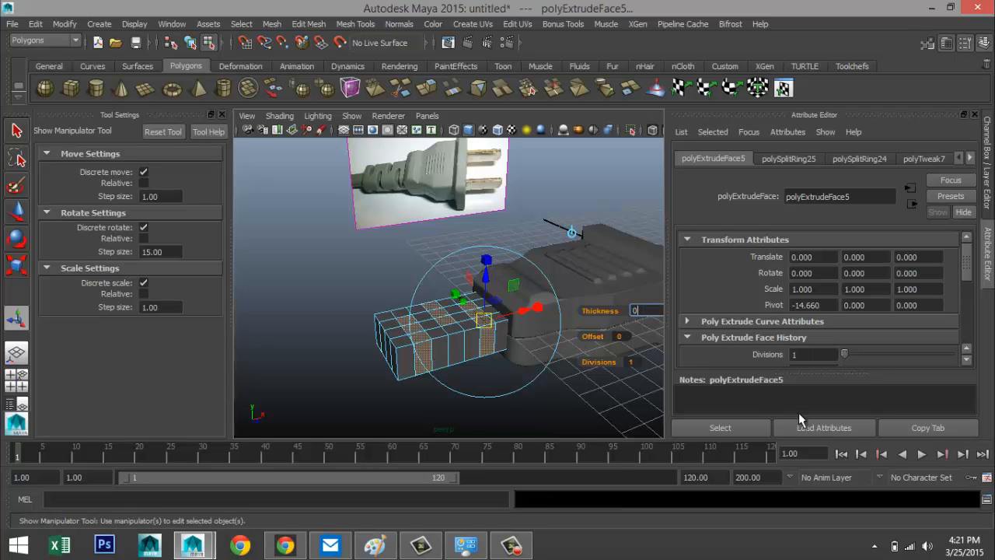
type("0.5")
key("Return")
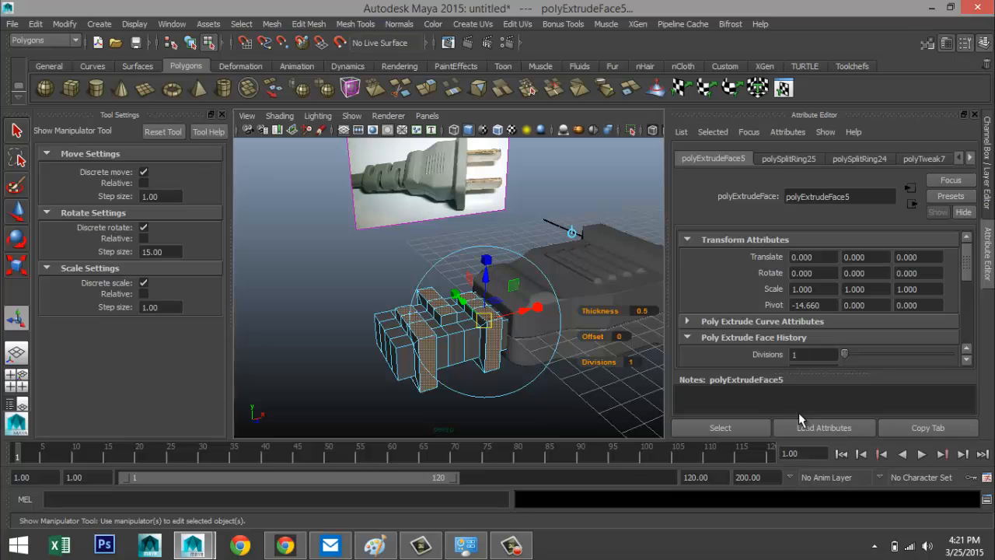
- Try inward extrusion thicknesses of -0.5 and -0.25 on the groove faces
left_click(641, 310)
key("Return")
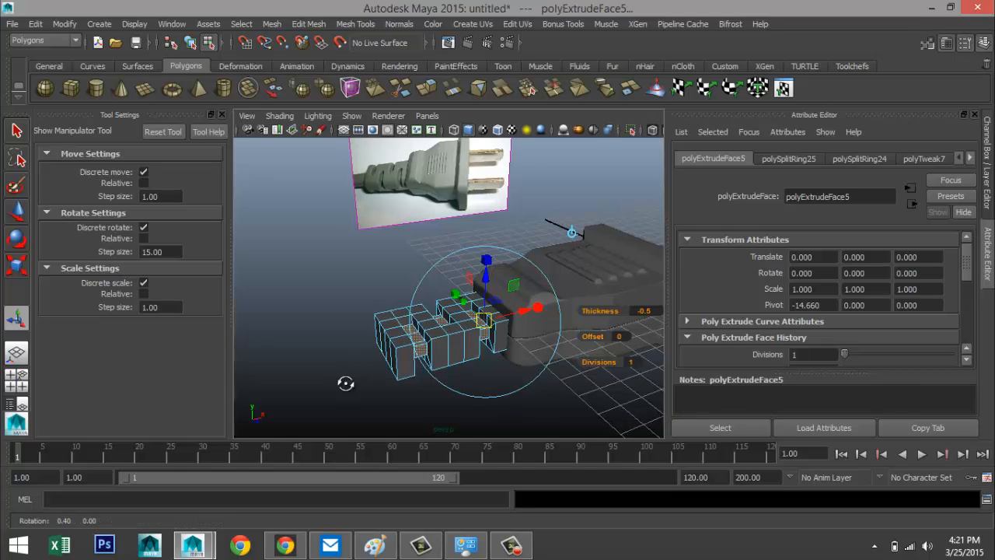
left_click_drag(344, 381, 639, 351, "alt")
left_click(648, 304)
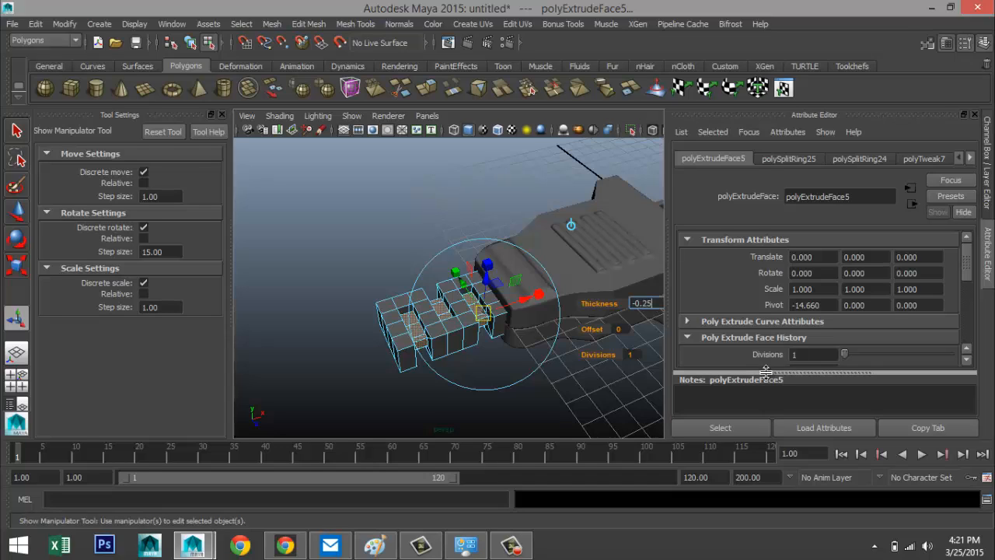
key("Return")
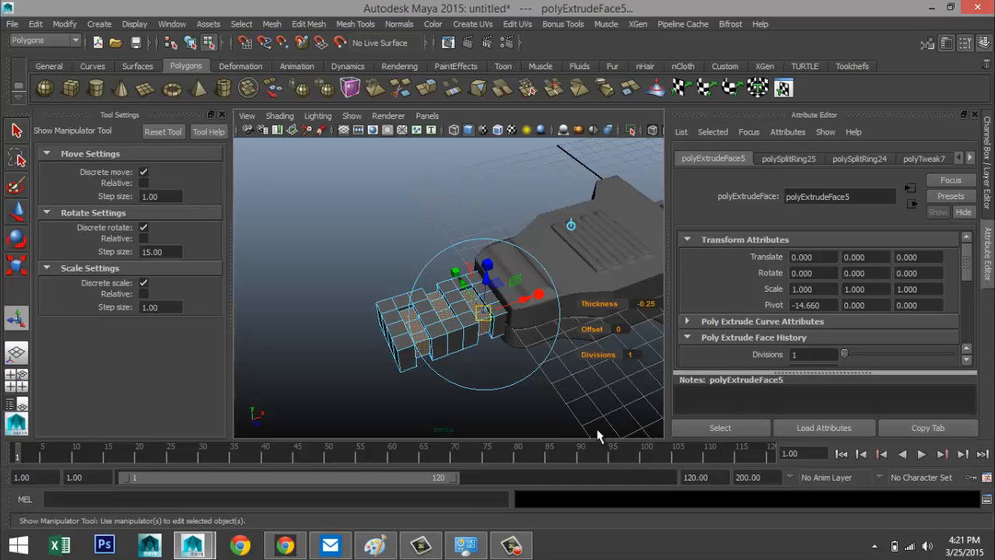
- Set the groove extrusion's thickness to -0.35
left_click_drag(326, 407, 295, 350, "alt")
left_click(644, 312)
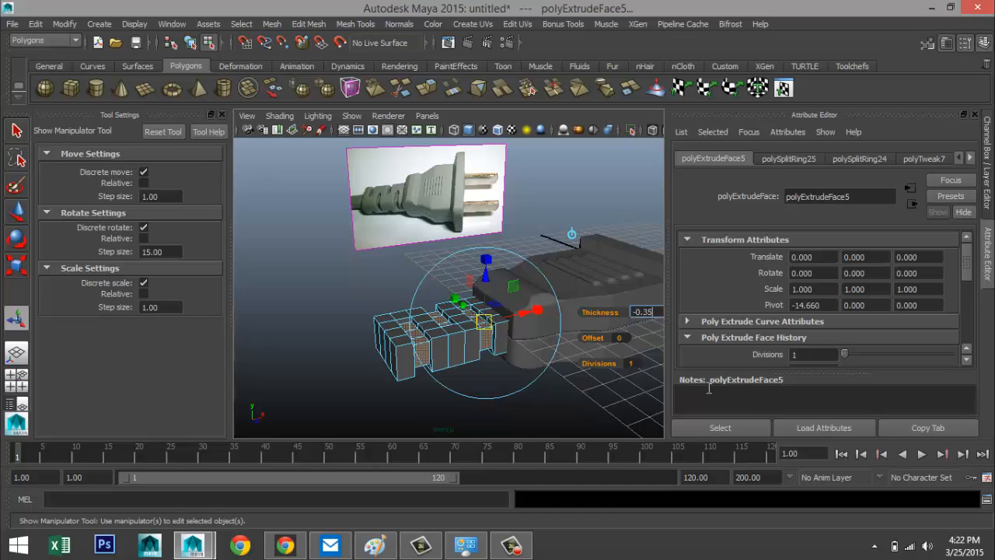
key("Return")
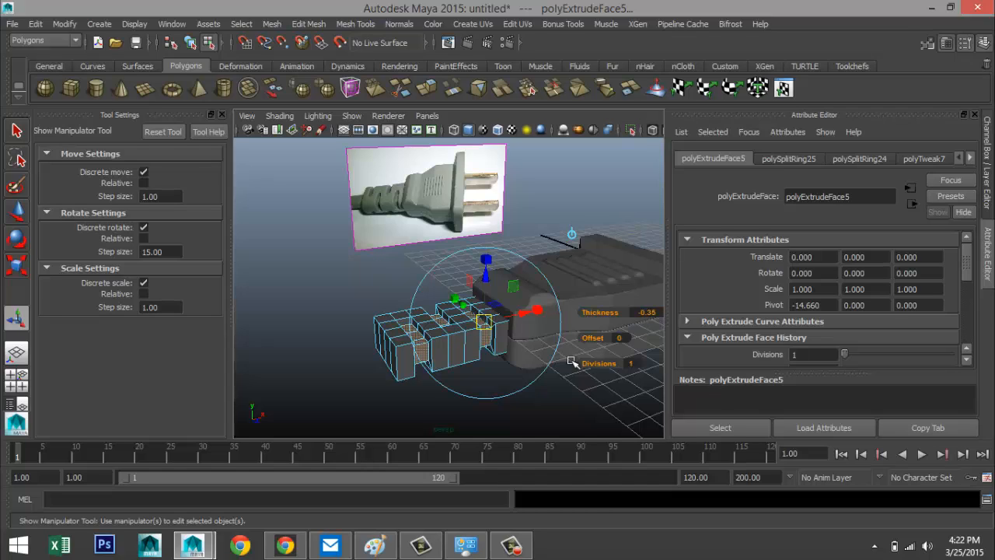
left_click_drag(269, 353, 303, 367, "alt")
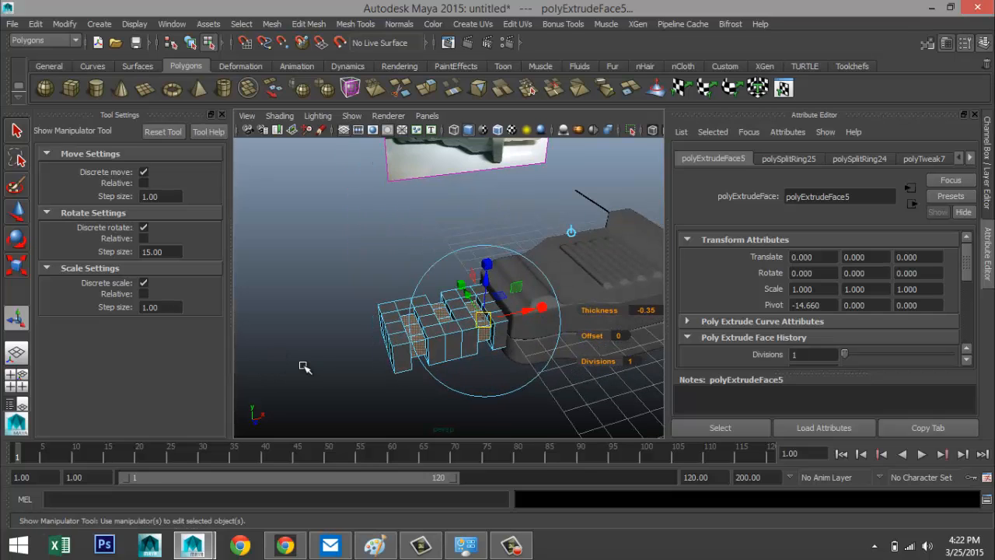
- Return the strain relief to object selection, inspect its smooth mesh preview, and switch back to the unsmoothed display
left_click(311, 355)
right_click_drag(427, 333, 477, 199)
left_click(472, 359)
key("3")
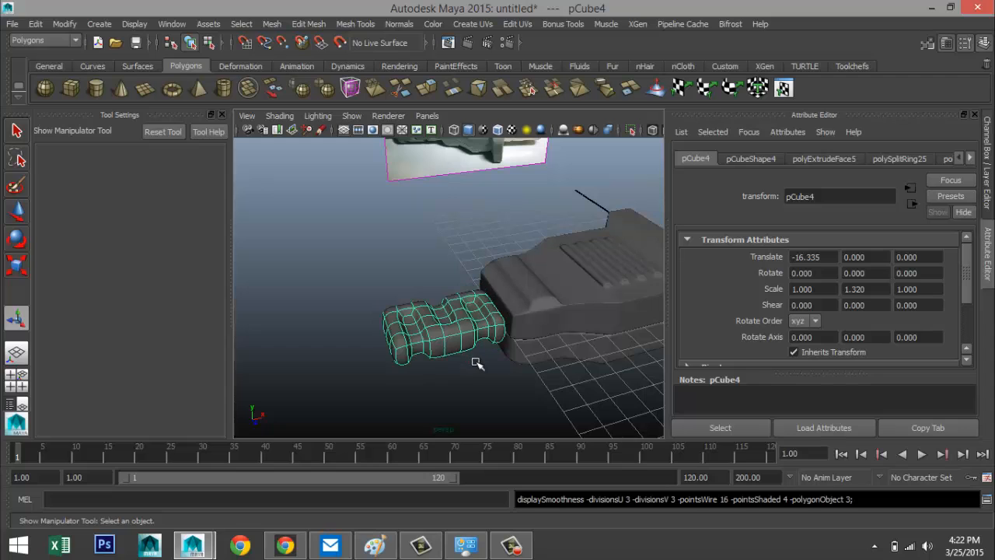
left_click(488, 382)
left_click_drag(488, 382, 411, 395, "alt")
left_click(444, 355)
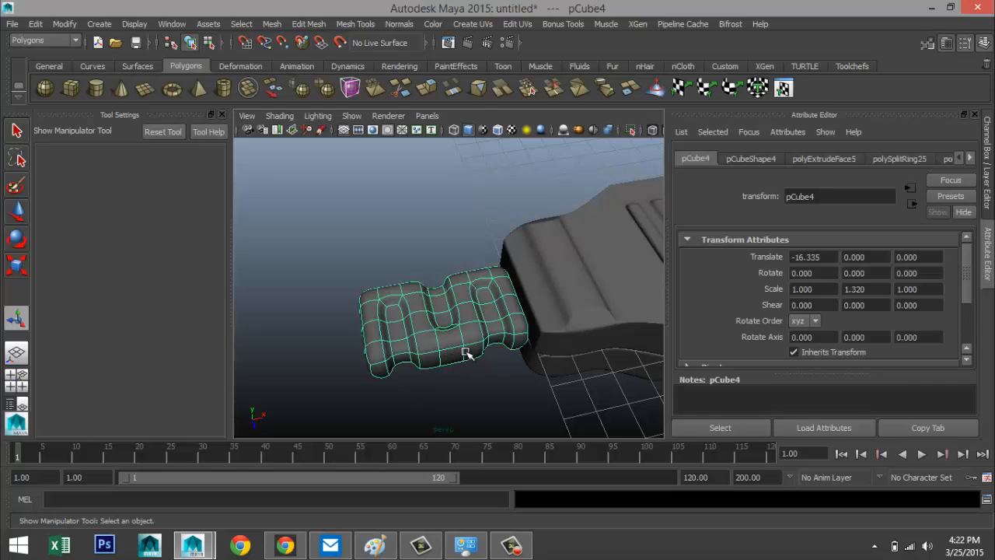
key("1")
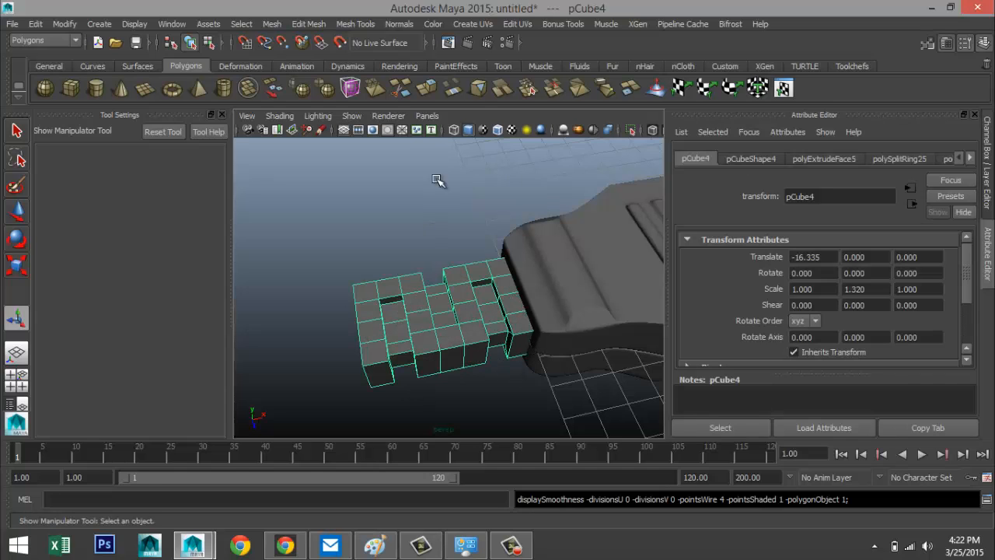
- Set the Insert Edge Loop tool to equal distance from edge and add supporting loops beside the outer groove's edges
left_click(308, 24)
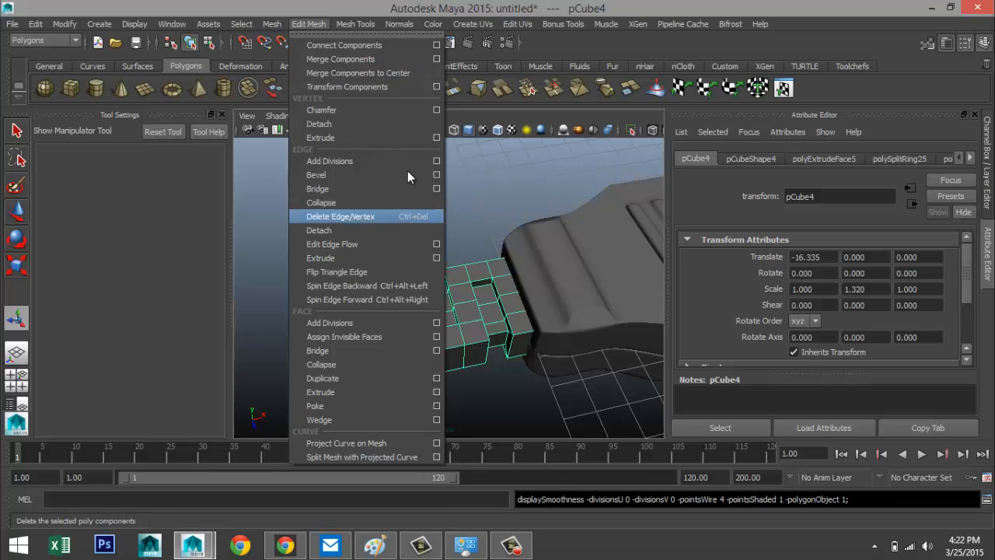
mouse_move(355, 24)
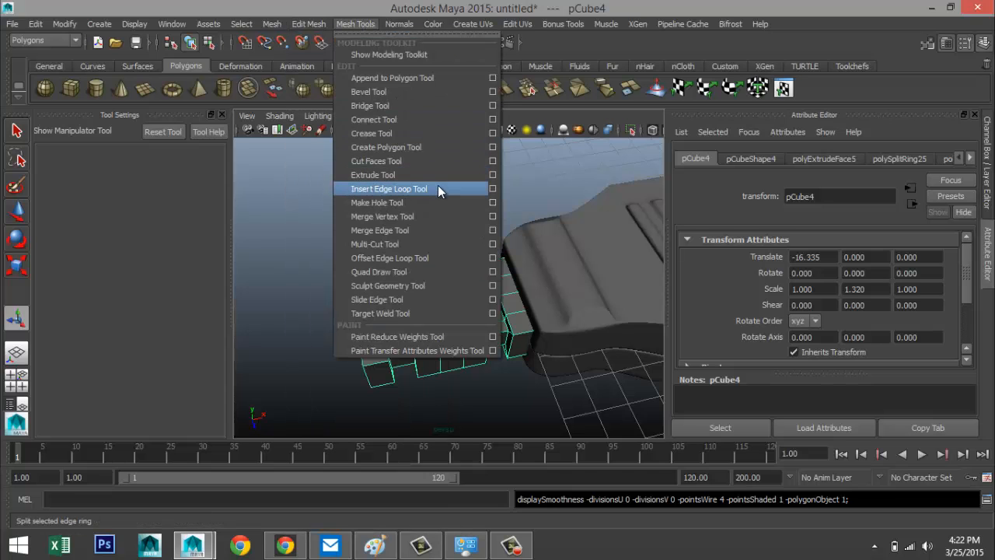
left_click(492, 188)
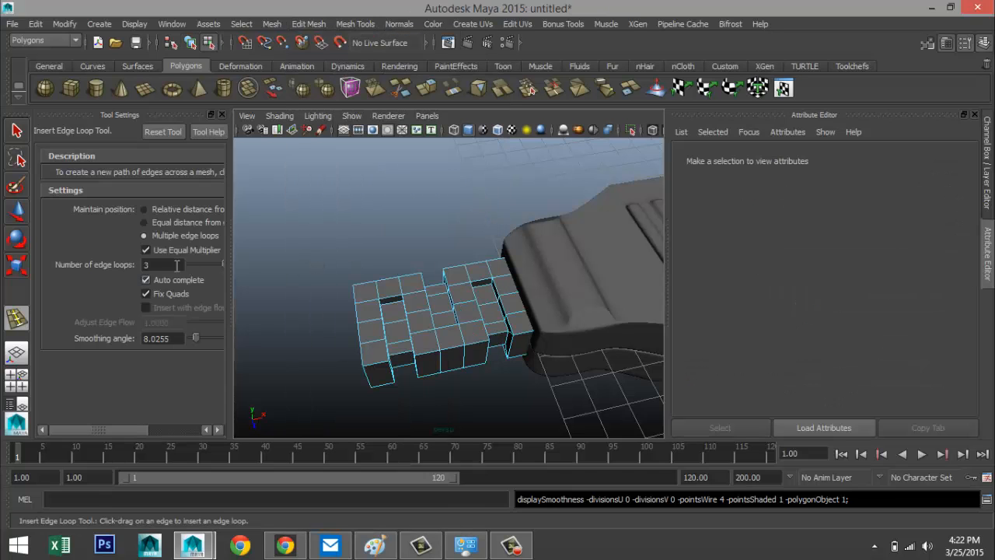
left_click(145, 222)
left_click(220, 116)
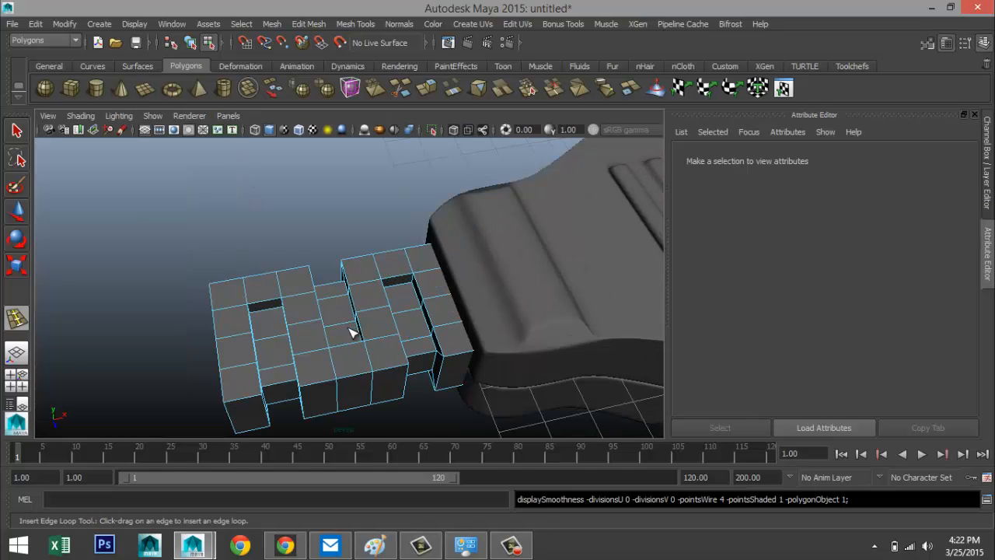
left_click_drag(350, 332, 286, 349, "alt")
left_click_drag(341, 334, 326, 337)
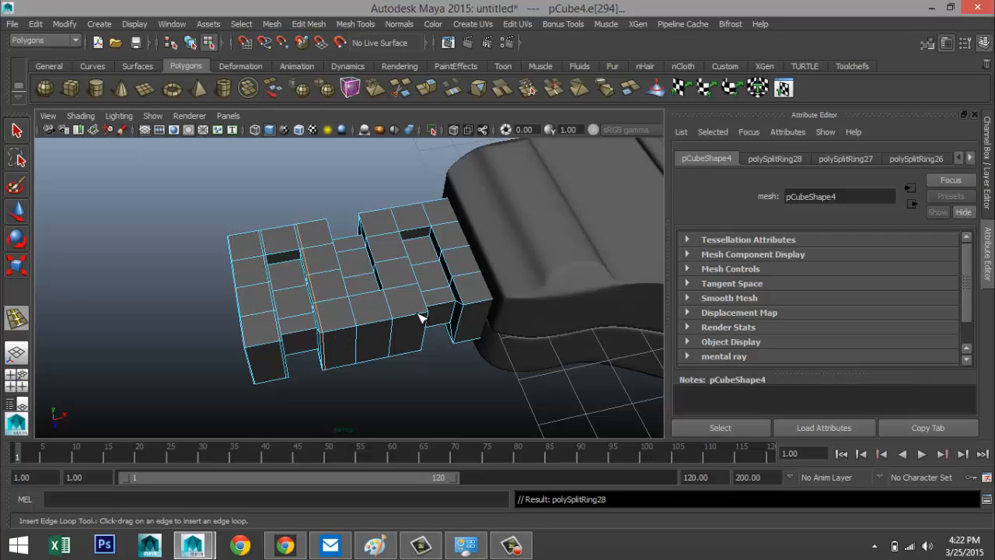
- Insert more supporting edge loops beside the grooves nearer the plug body, using wireframe display to reach hidden edges
left_click_drag(420, 317, 498, 305)
key("4")
left_click_drag(484, 366, 476, 389)
key("5")
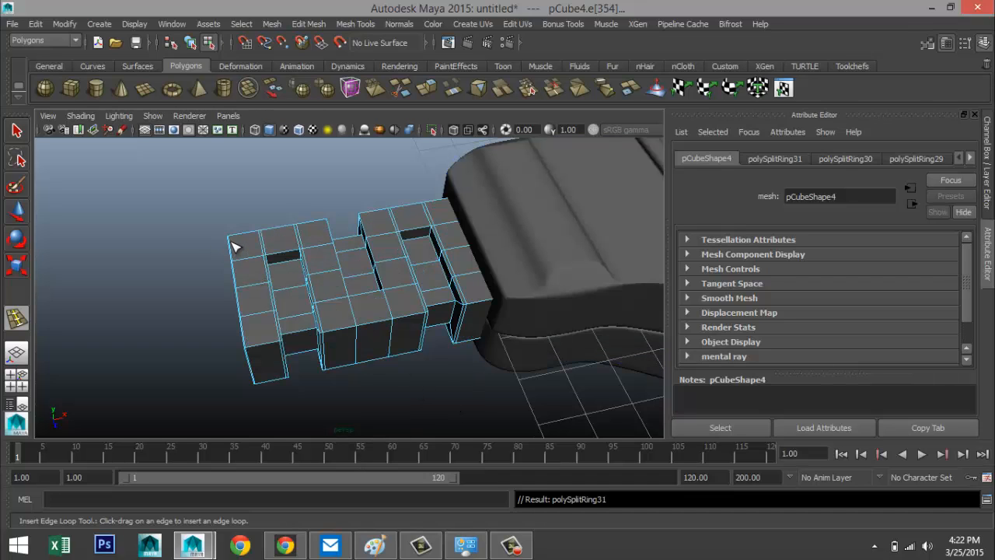
- Insert supporting edge loops along the strain relief's outer end and its upper and lower side edges, and return to object selection
left_click_drag(235, 247, 234, 237)
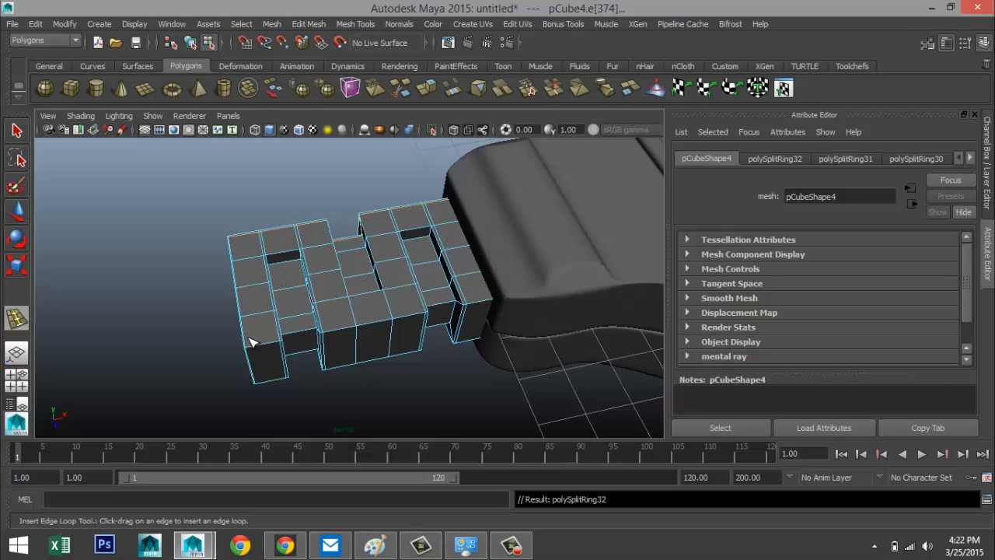
left_click_drag(243, 342, 249, 353)
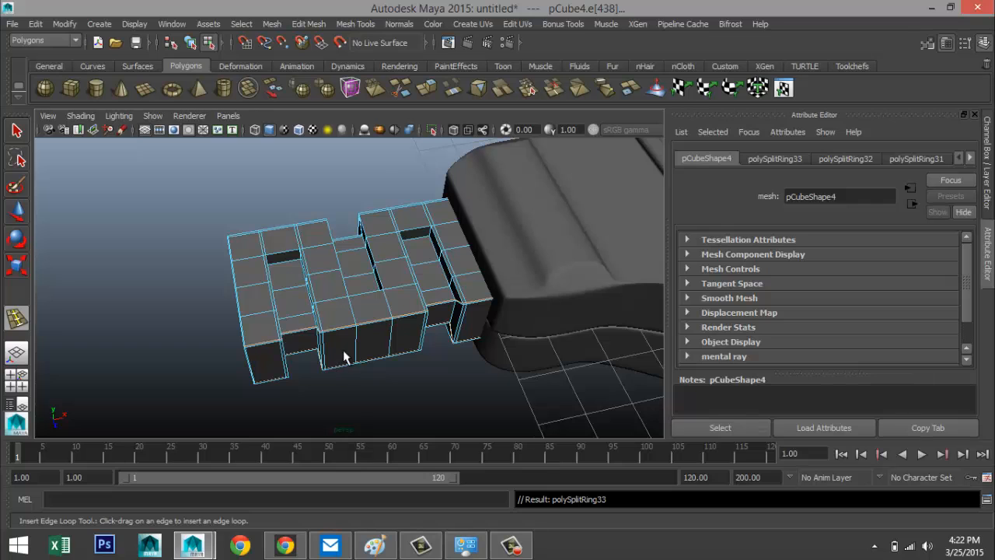
key("q")
right_click_drag(357, 314, 418, 205)
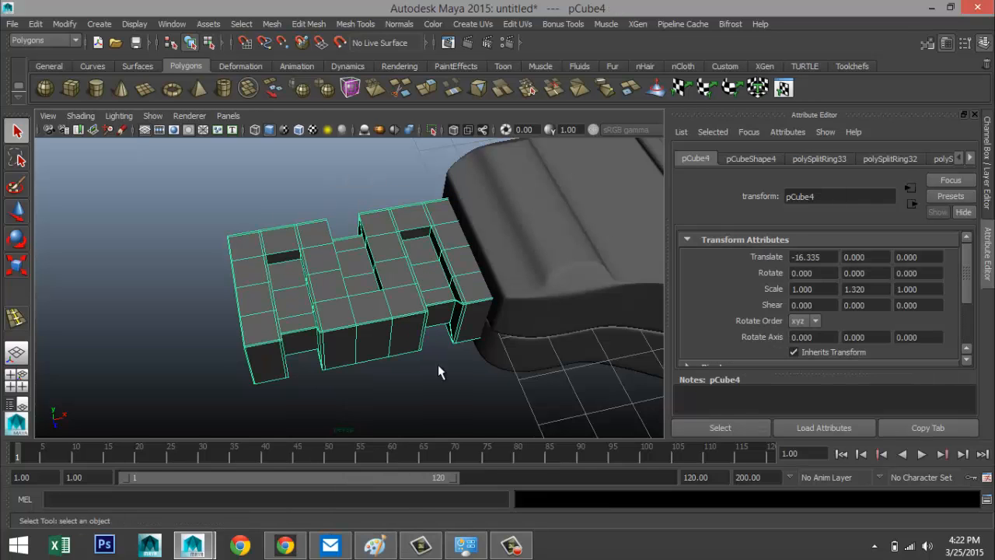
- Display the strain relief with smooth mesh preview, deselect it and inspect the whole plug
key("3")
left_click(208, 310)
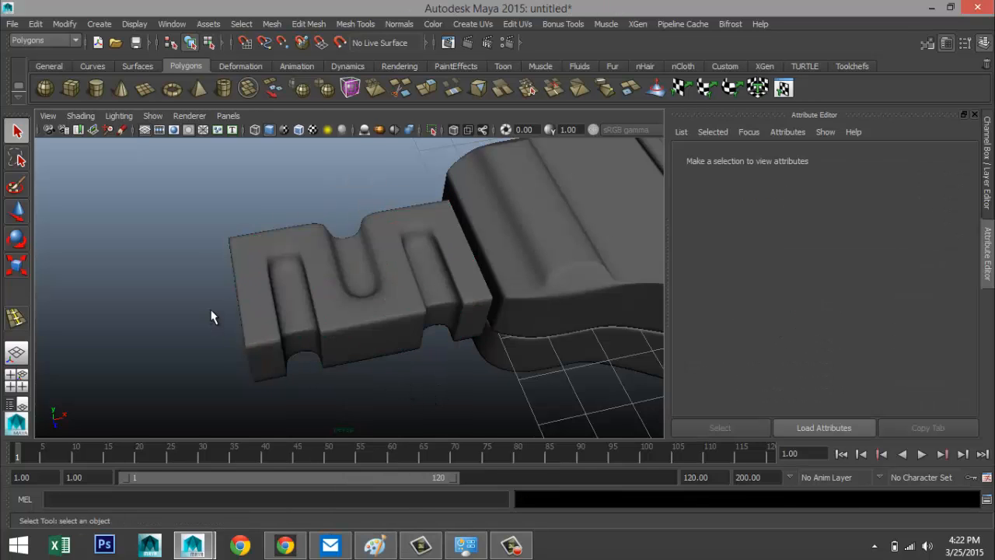
scroll(216, 319, "down", 3)
left_click_drag(216, 345, 237, 308, "alt")
scroll(328, 360, "down", 4)
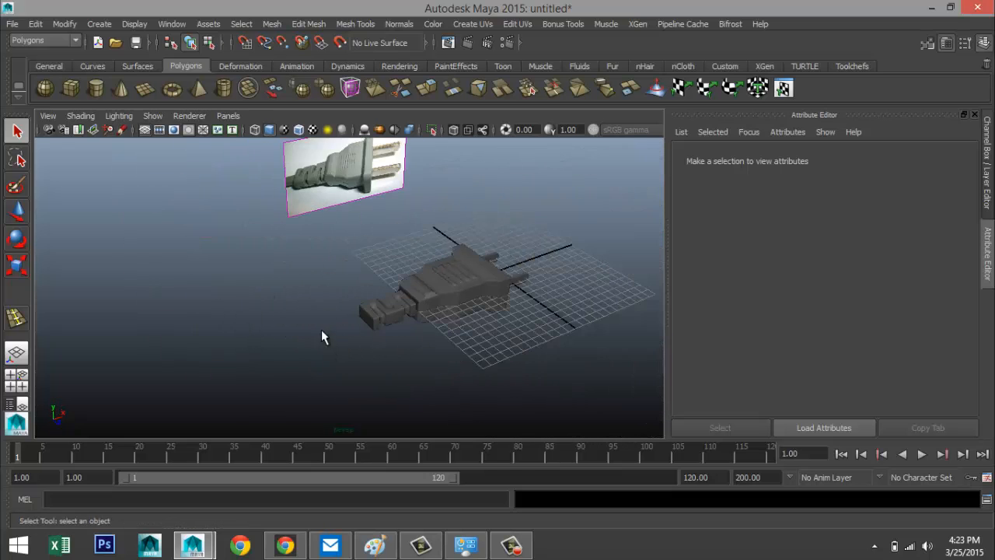
middle_click_drag(358, 280, 355, 240, "alt")
left_click_drag(355, 240, 373, 346, "alt")
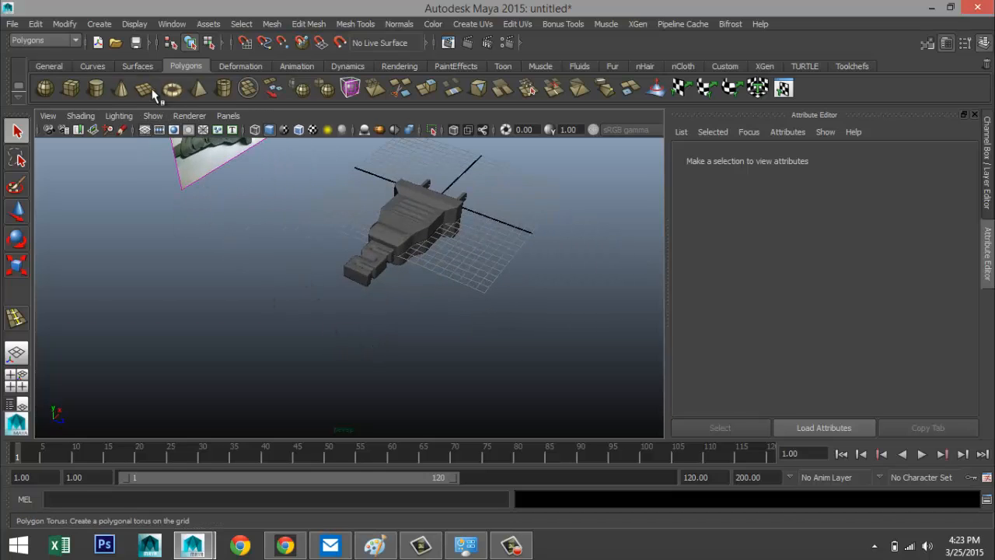
- Start the CV Curve Tool and set up a maximised top view focused on the rear end of the strain relief
left_click(100, 25)
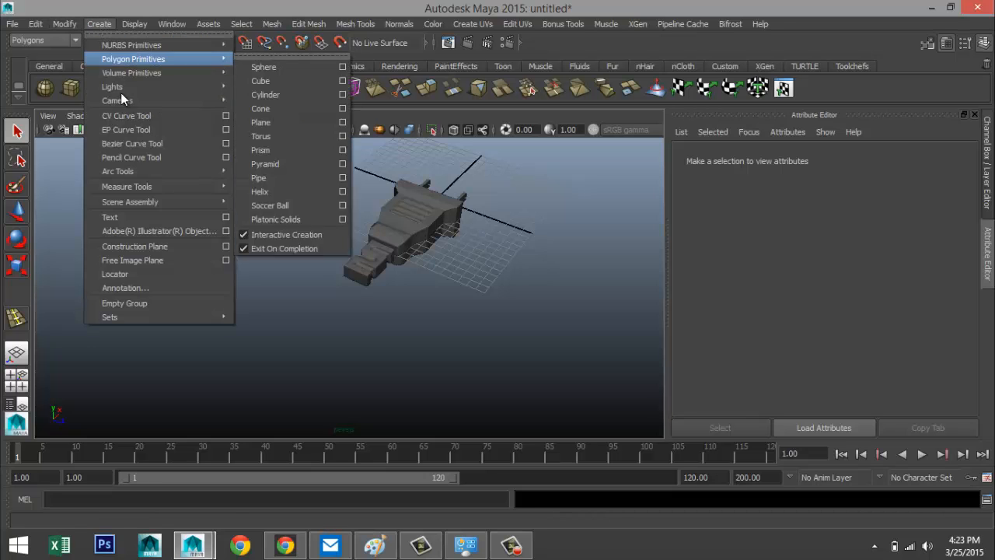
left_click(136, 115)
scroll(252, 258, "down", 3)
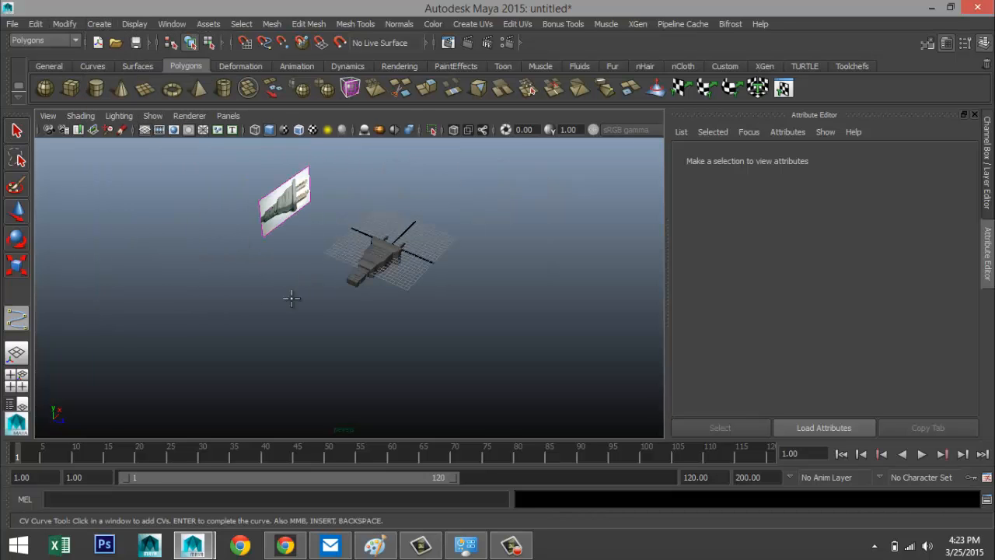
left_click(17, 380)
key("space")
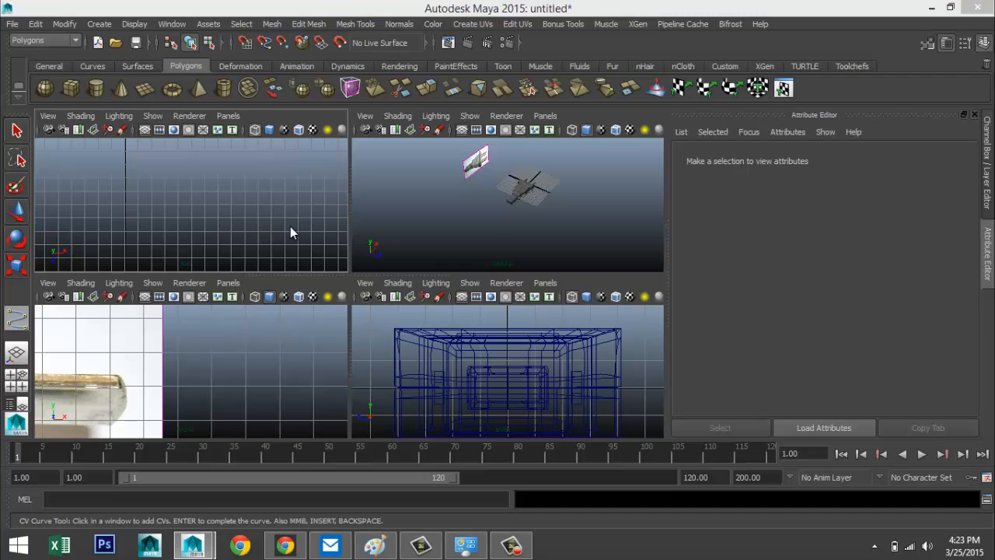
scroll(293, 243, "down", 7)
key("a")
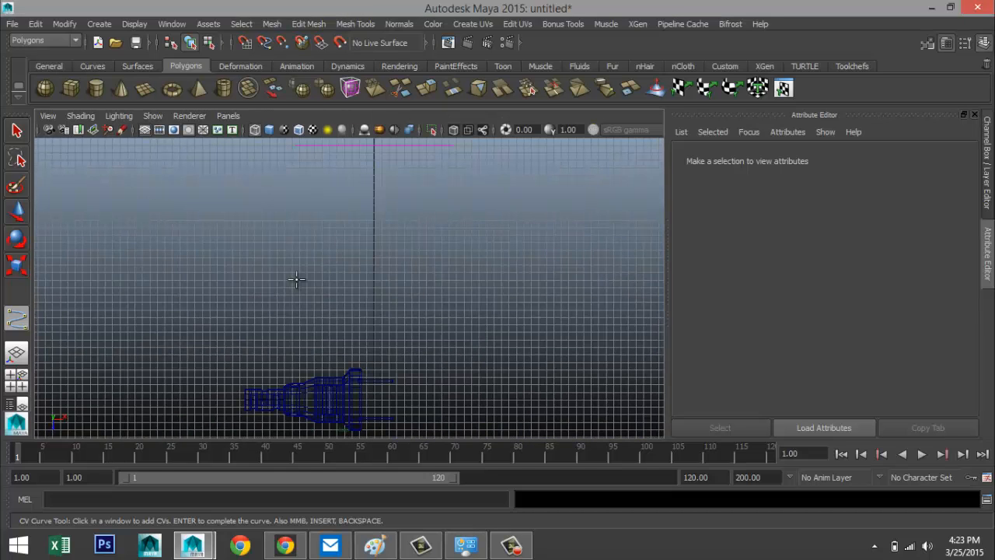
middle_click_drag(363, 333, 424, 283, "alt")
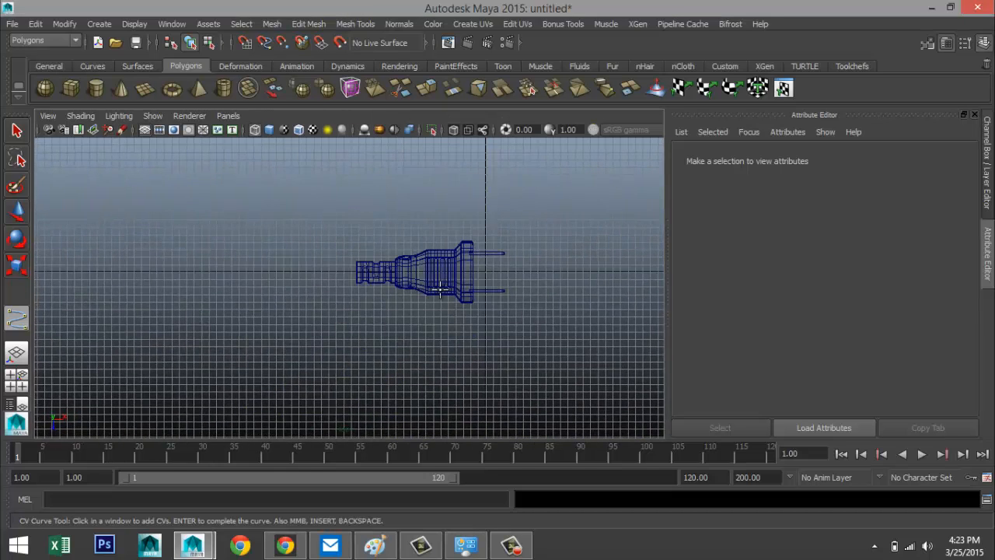
scroll(390, 248, "up", 6)
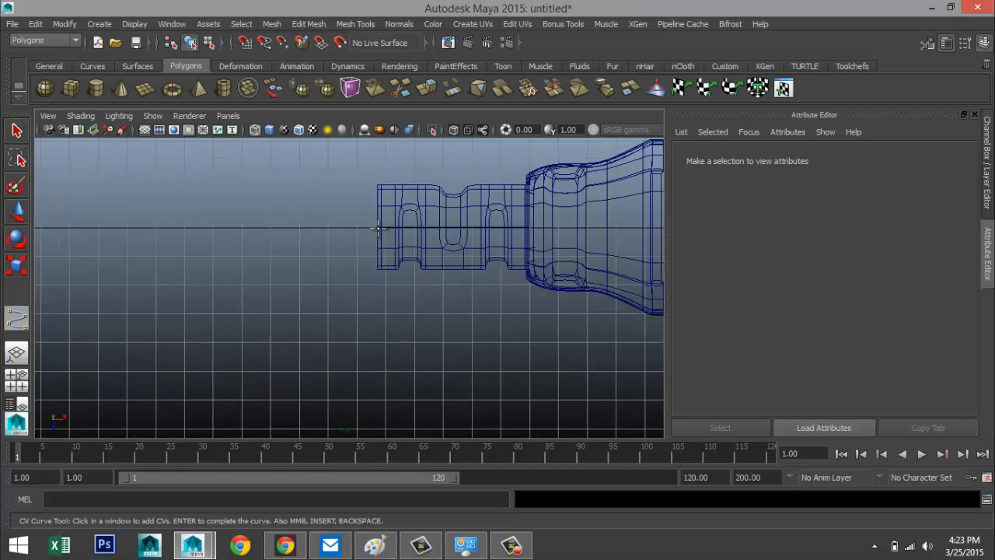
- Draw a winding CV curve for the cord, starting at the centre of the strain relief's end and looping away behind the plug
left_click(376, 227)
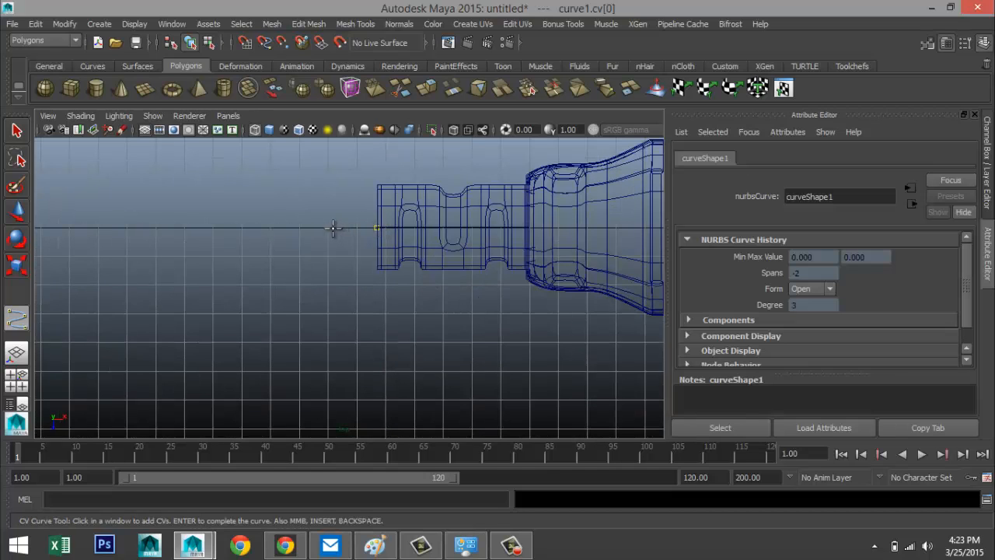
left_click(331, 229)
left_click(287, 228)
left_click(251, 230)
left_click(215, 236)
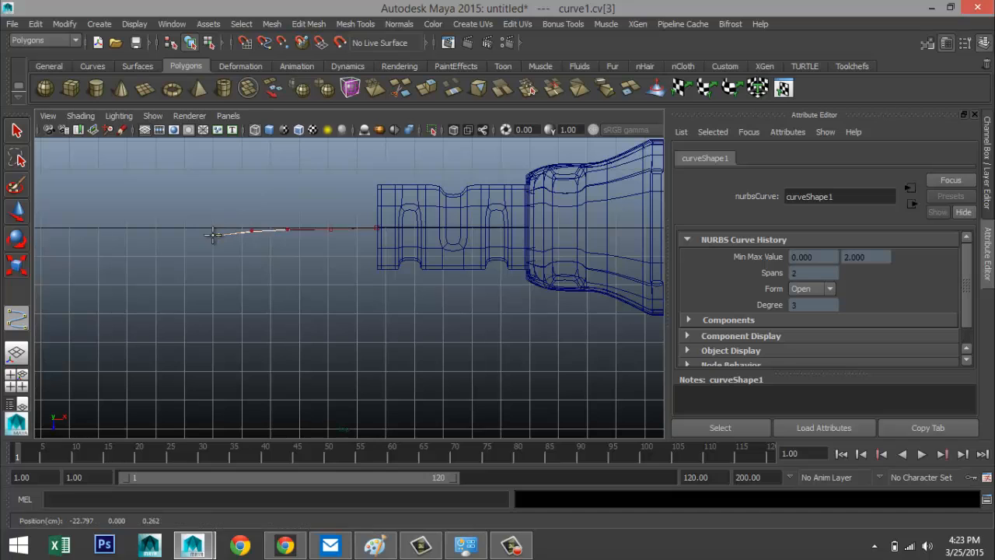
left_click(179, 254)
left_click(160, 272)
left_click(151, 300)
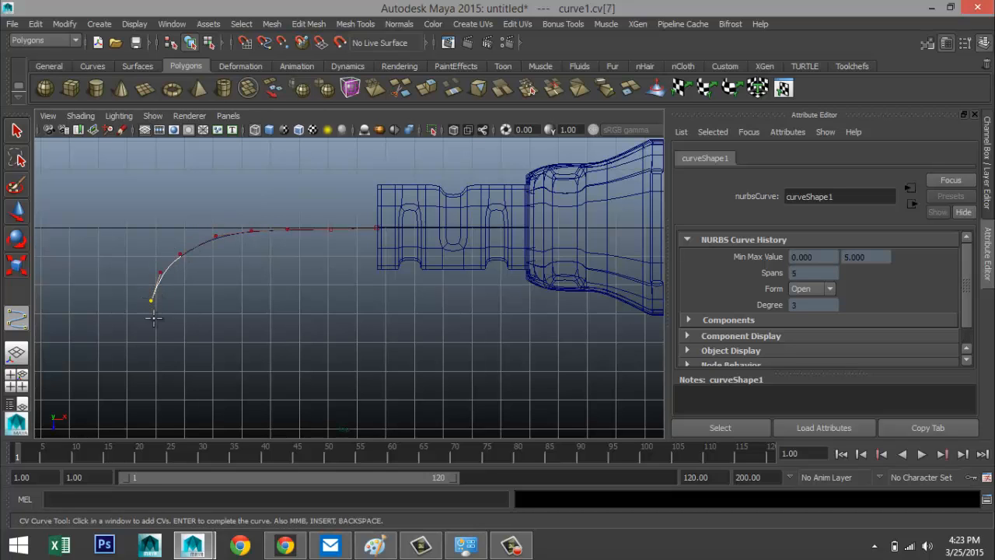
left_click(157, 324)
left_click(176, 358)
scroll(251, 355, "down", 3)
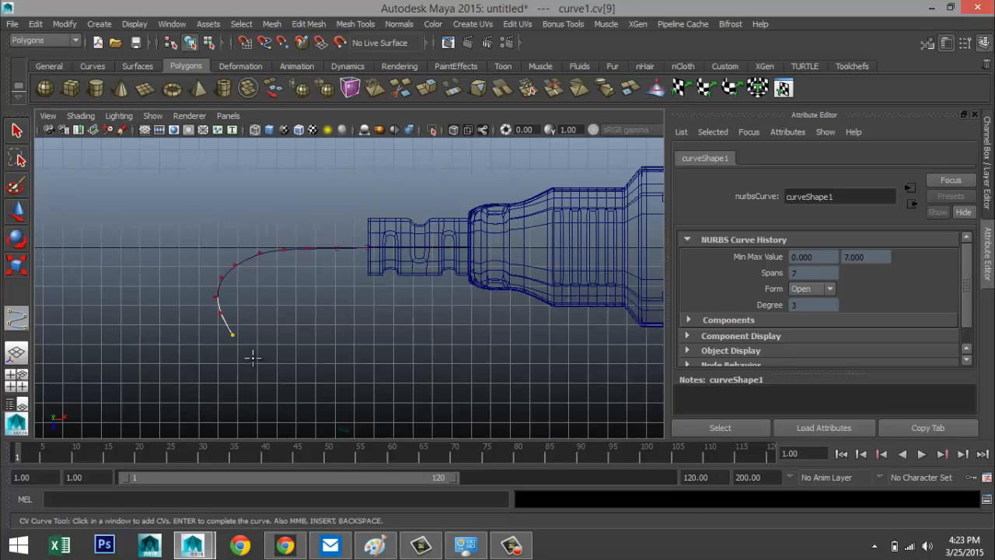
left_click(251, 359)
left_click(243, 395)
left_click(201, 417)
left_click(143, 418)
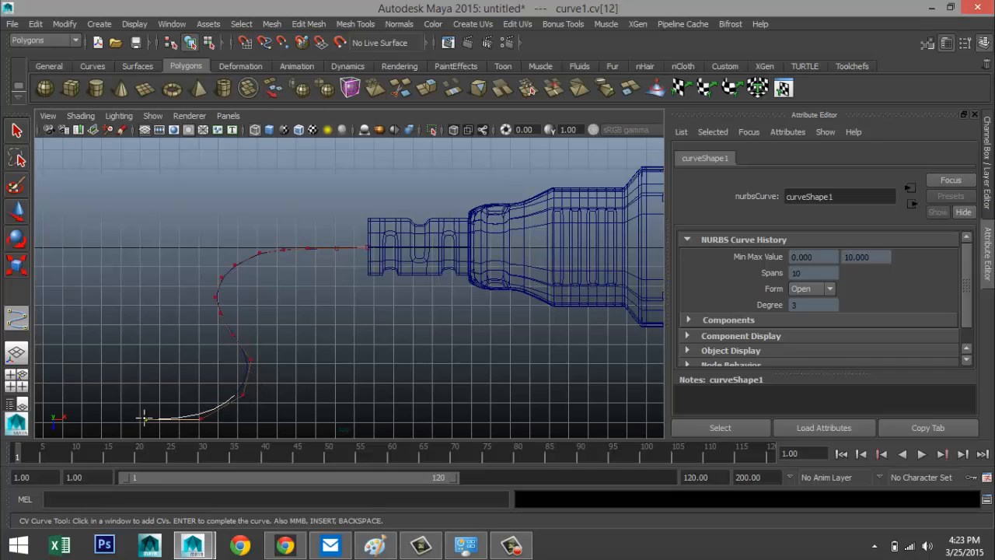
left_click(81, 358)
left_click(81, 297)
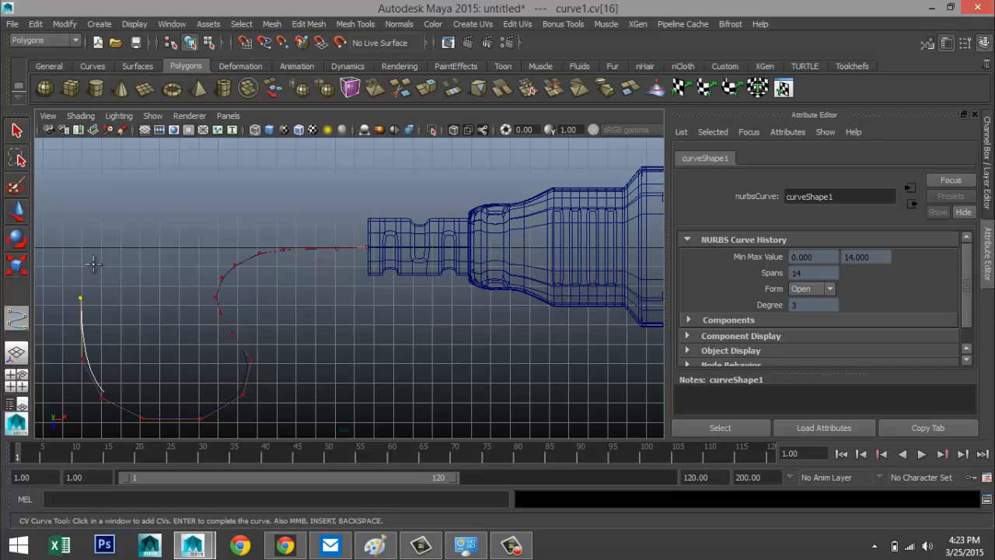
left_click(104, 249)
left_click(142, 214)
left_click(187, 182)
left_click(206, 146)
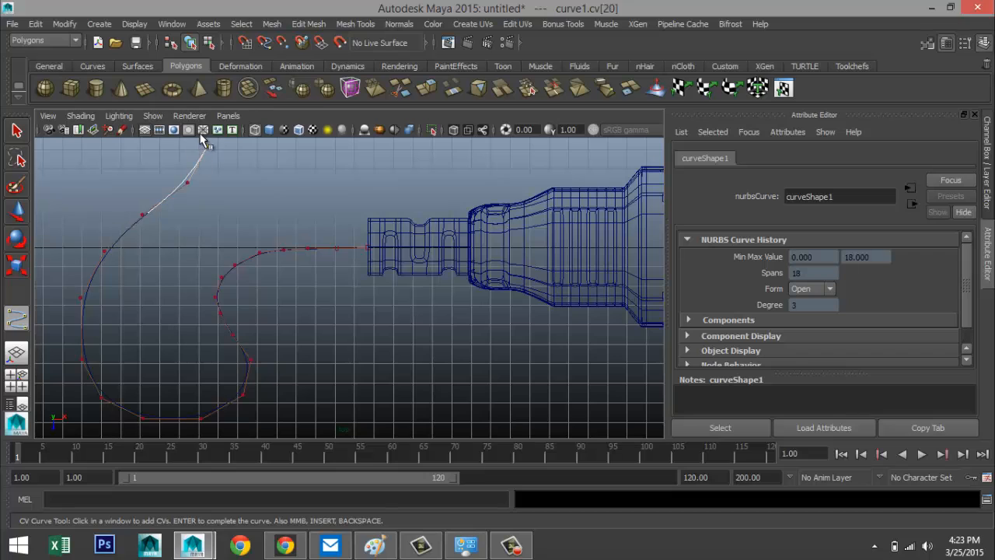
left_click(206, 144)
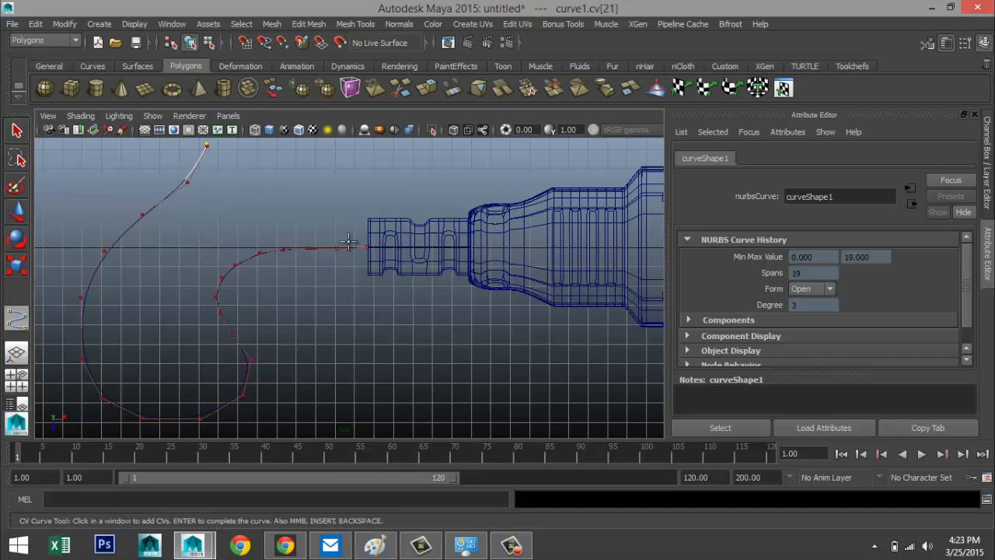
key("Return")
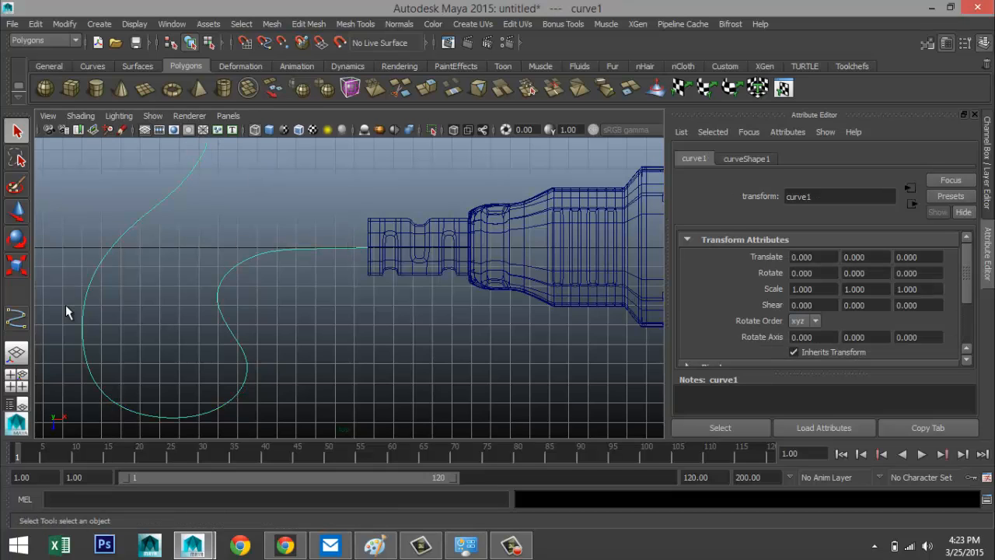
- Create a NURBS circle with 8 sections beside the cord curve in the maximised perspective view, and frame it
left_click(17, 380)
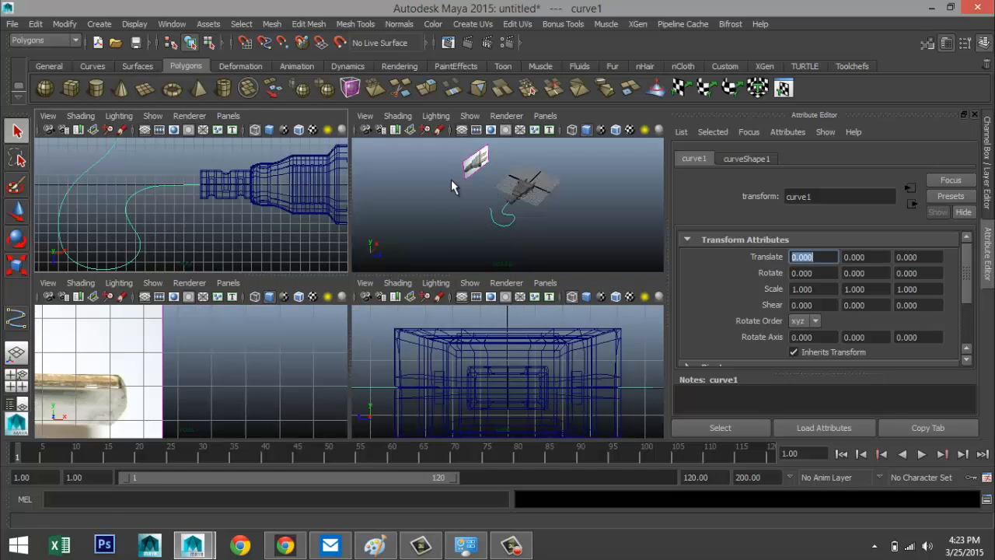
left_click(436, 214)
key("space")
right_click_drag(451, 238, 479, 351, "alt")
middle_click_drag(479, 350, 485, 282, "alt")
mouse_move(485, 283)
left_mouse_down("alt")
mouse_move(416, 239)
mouse_move(435, 222)
mouse_move(458, 226)
mouse_move(466, 235)
mouse_move(419, 254)
mouse_move(428, 271)
mouse_move(474, 241)
mouse_move(473, 271)
left_mouse_up("alt")
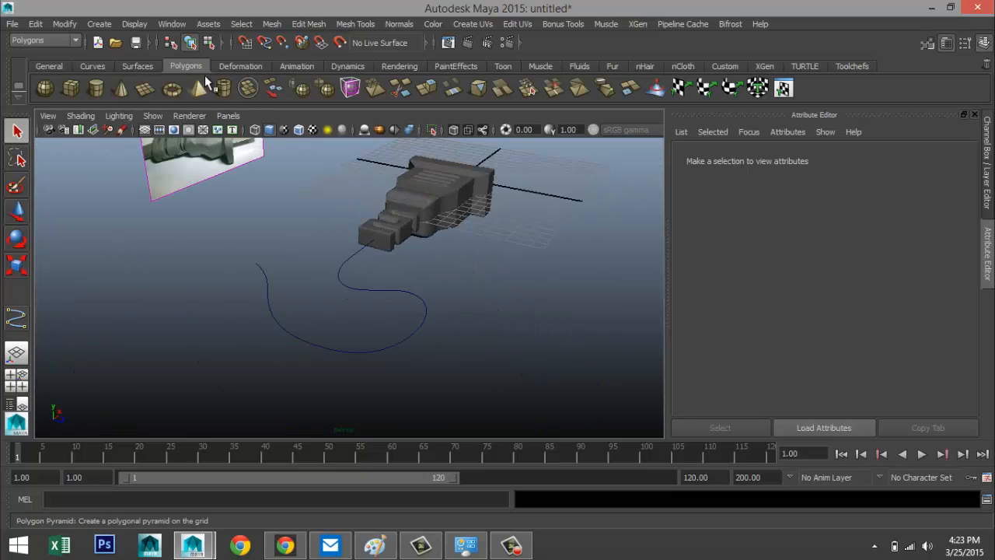
left_click(97, 26)
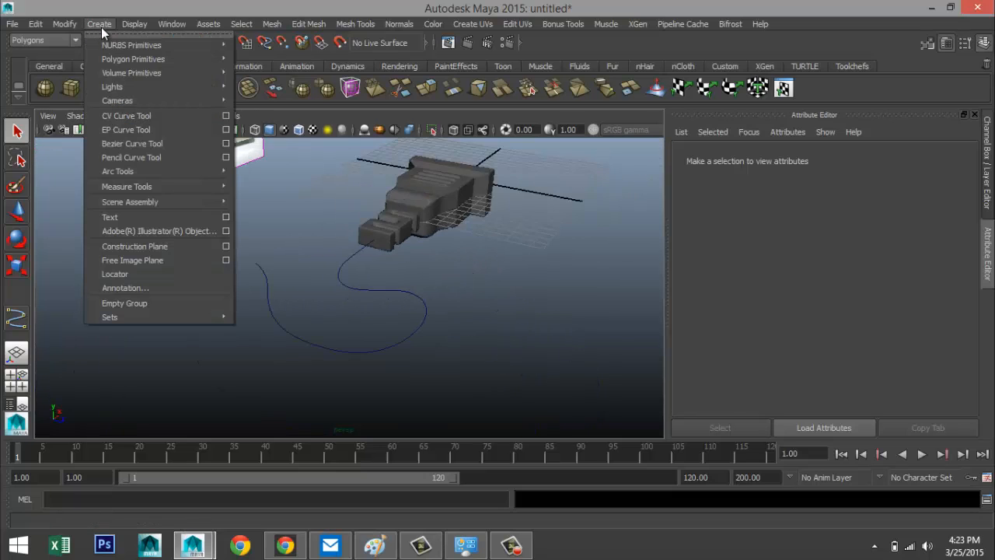
mouse_move(151, 58)
mouse_move(188, 43)
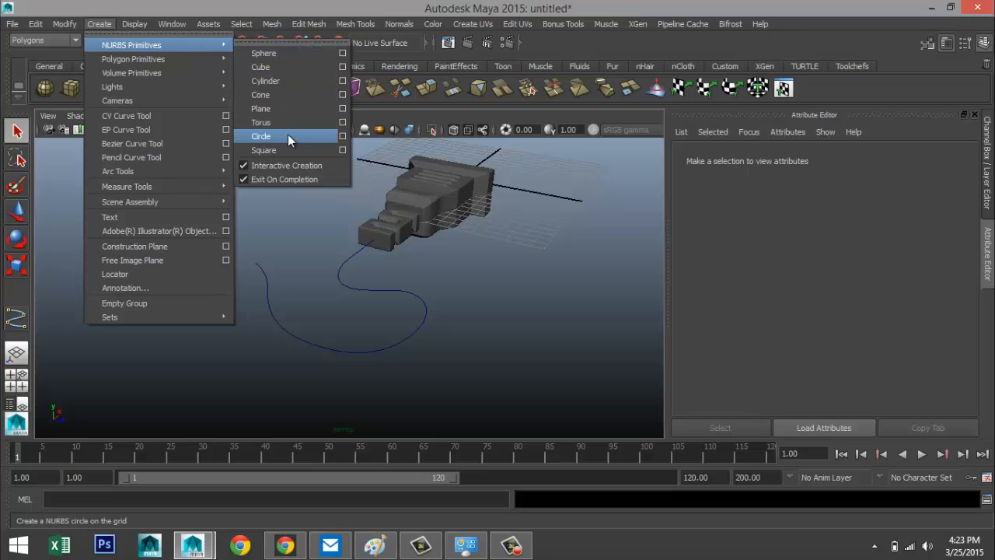
left_click(342, 136)
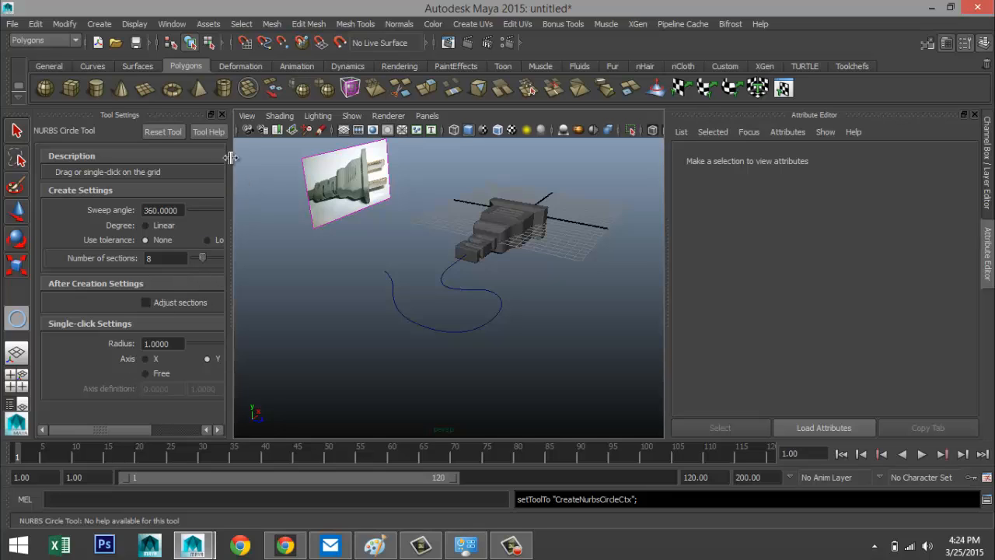
mouse_move(547, 349)
left_mouse_down()
mouse_move(567, 359)
mouse_move(548, 358)
left_mouse_up()
key("q")
key("f")
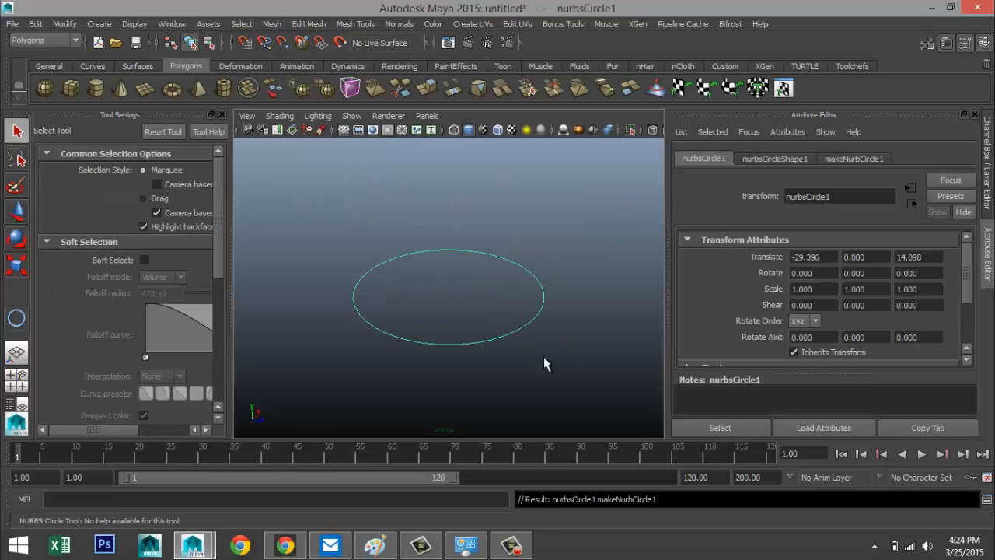
- Scale two opposite control vertices of the circle apart along the Z axis to widen it
right_click_drag(510, 331, 453, 255)
left_click_drag(542, 314, 578, 368)
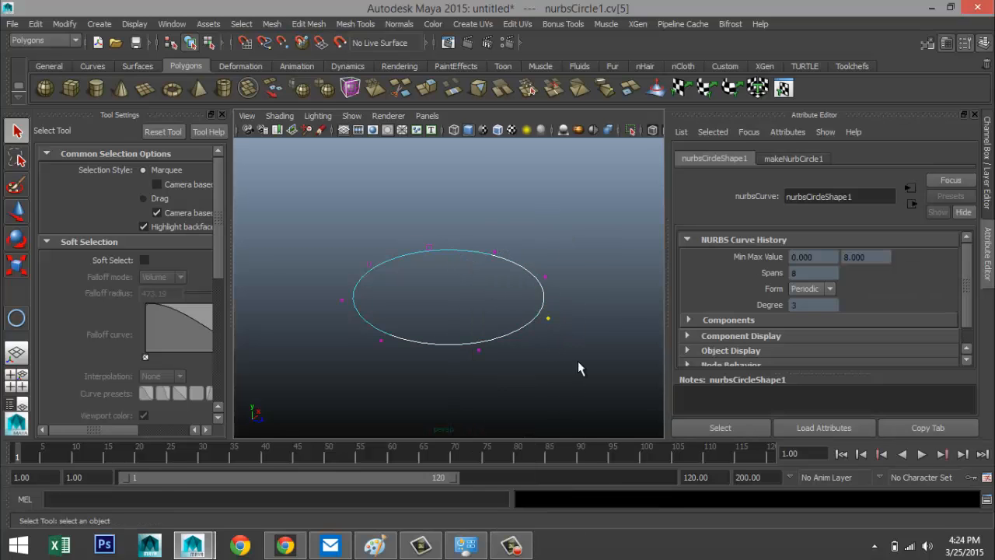
left_click_drag(530, 392, 548, 420, "alt")
left_click_drag(347, 294, 349, 296)
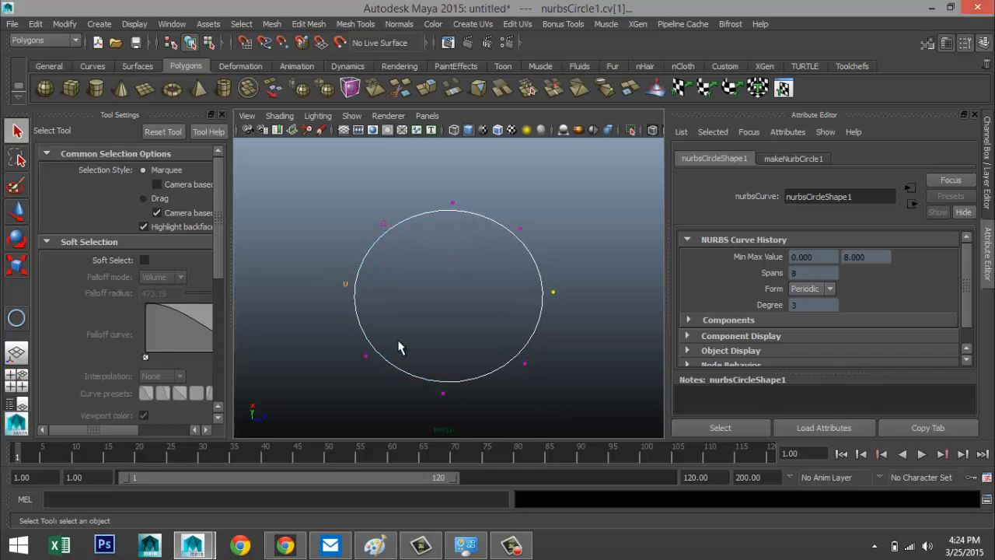
key("r")
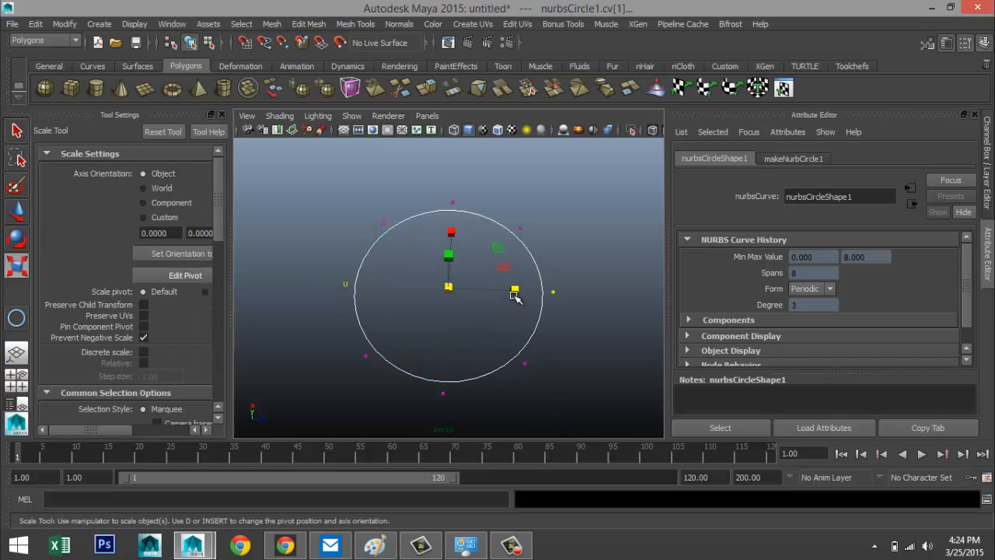
left_click_drag(516, 291, 559, 299)
- Scale the circle's other two opposite control vertices inward along the X axis to flatten it into an oval, and close the tool settings
left_click_drag(447, 195, 468, 217)
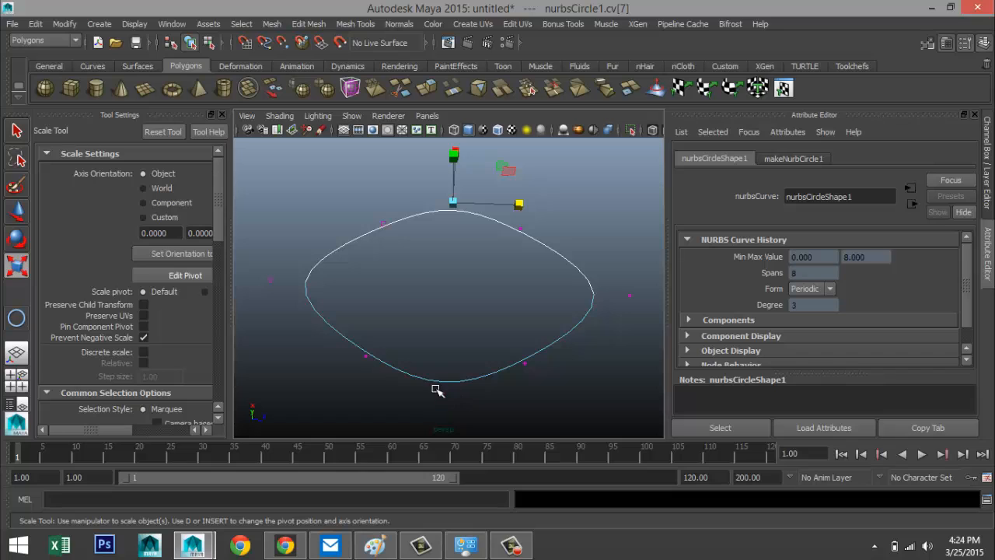
left_click_drag(436, 390, 464, 417, "shift")
left_click_drag(454, 227, 459, 247)
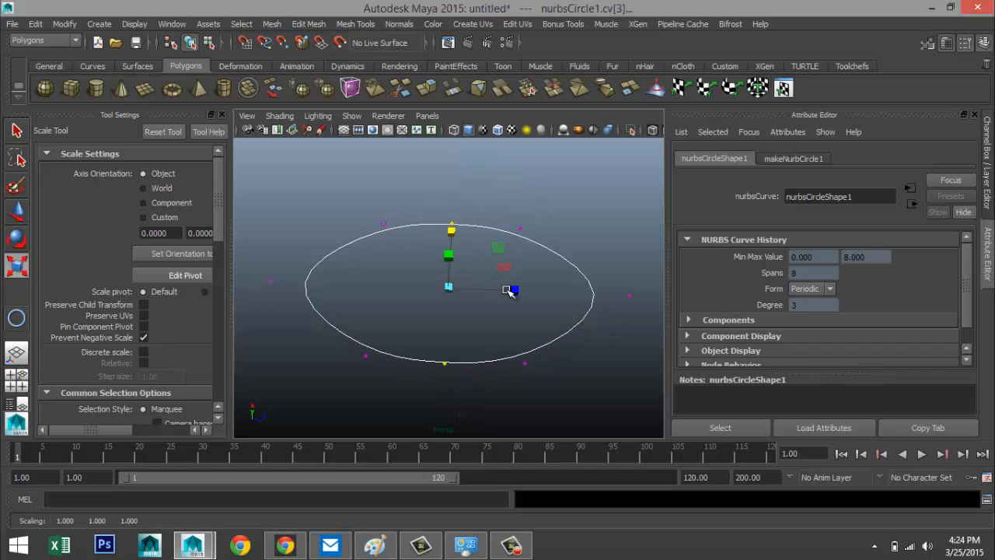
scroll(528, 311, "down", 5)
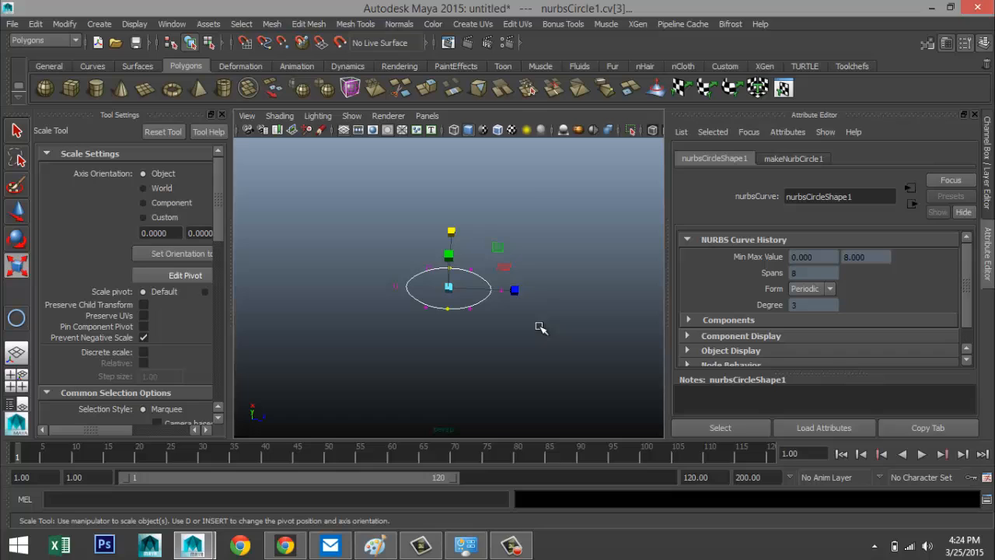
left_click(222, 115)
left_click_drag(273, 256, 370, 340, "alt")
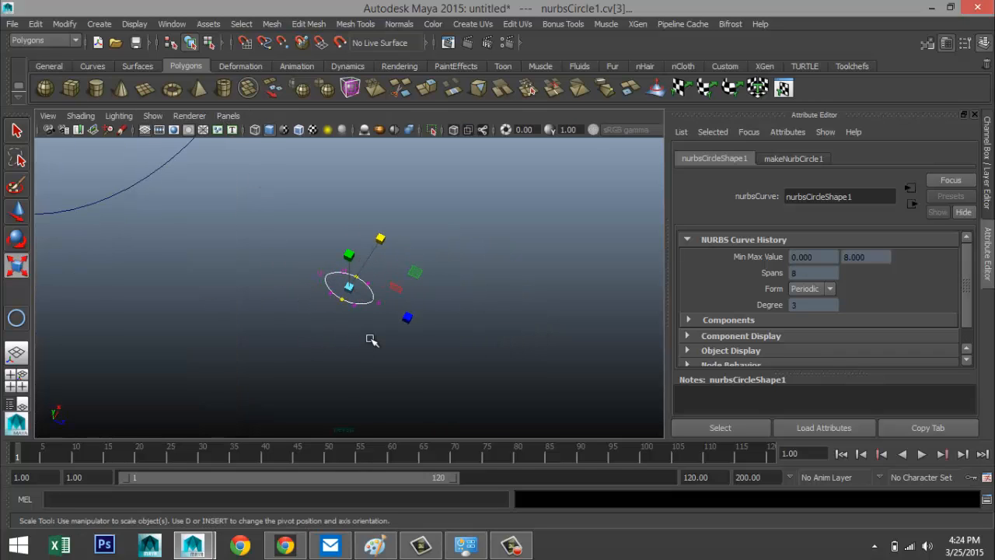
- Return the oval profile to object selection, then select it together with the cord curve
left_click(505, 278)
right_click_drag(349, 303, 404, 246)
left_click(375, 299)
left_click_drag(327, 337, 293, 324, "alt")
left_click_drag(212, 204, 356, 310, "shift")
scroll(363, 302, "down", 3)
left_click_drag(358, 259, 318, 248, "alt")
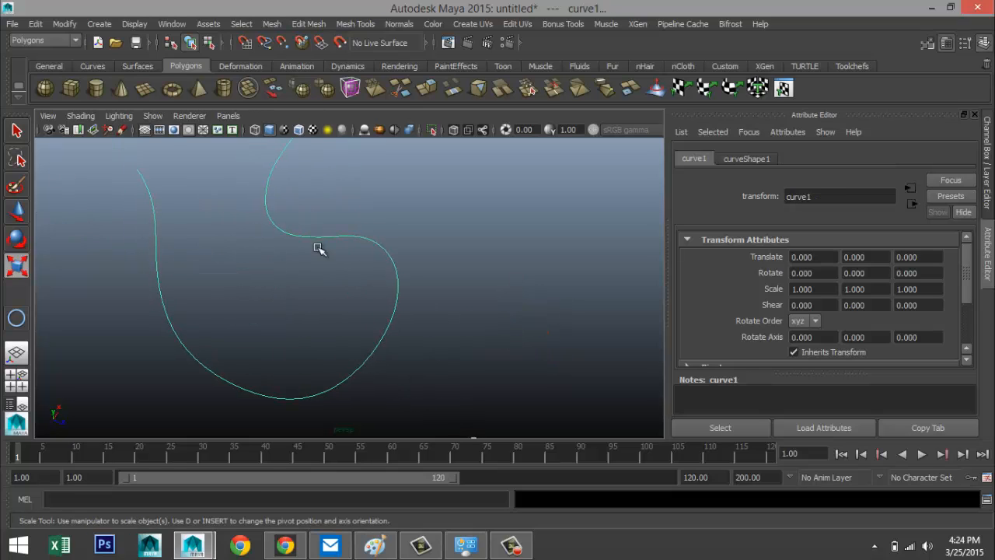
- Switch to the Surfaces menu set for working with the cord curves
left_click(79, 42)
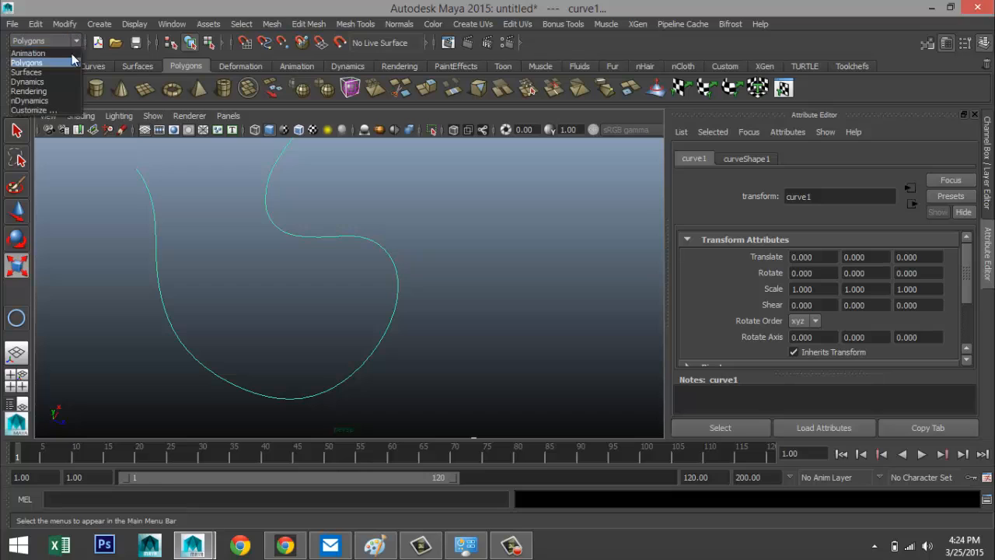
left_click(68, 69)
- Try to extrude the oval profile along the cord curve, check the resulting tube against the plug, and undo the extrusion
left_click(297, 24)
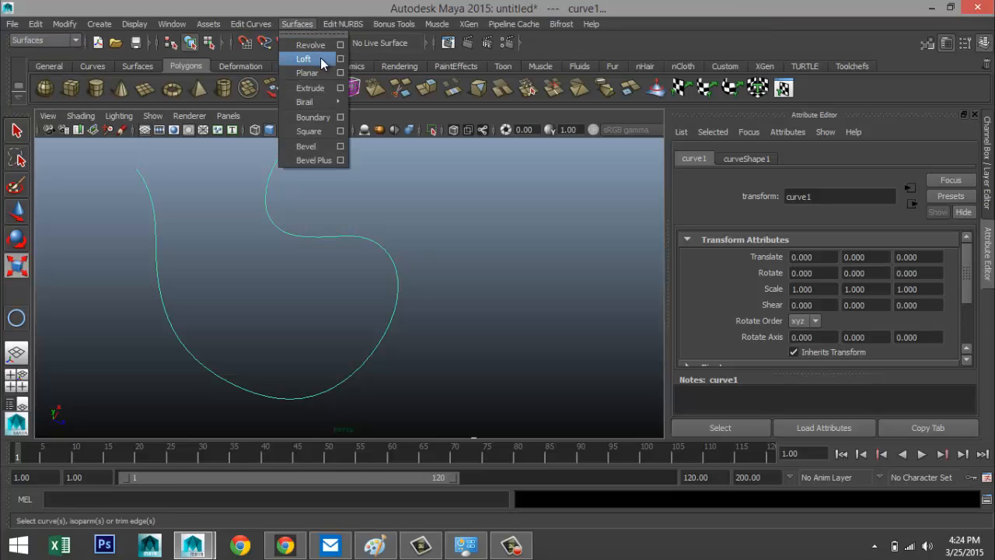
left_click(315, 89)
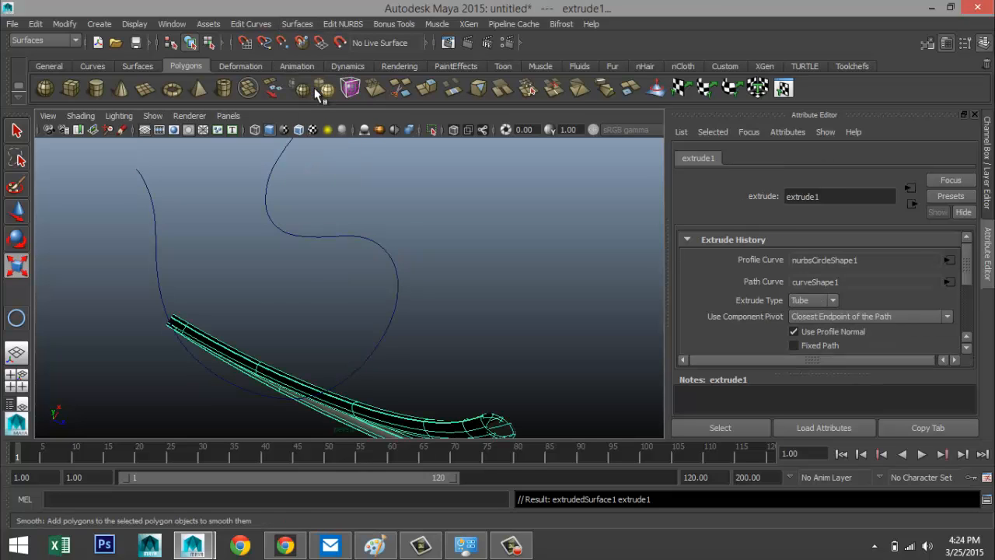
scroll(470, 310, "down", 3)
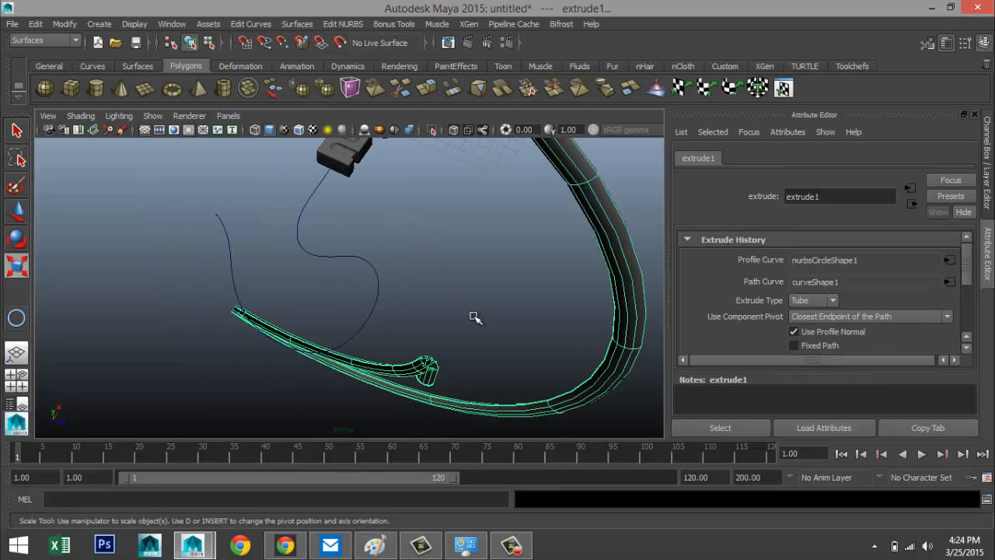
left_click_drag(475, 316, 407, 337, "alt")
scroll(523, 272, "down", 5)
scroll(502, 301, "up", 3)
scroll(502, 302, "down", 4)
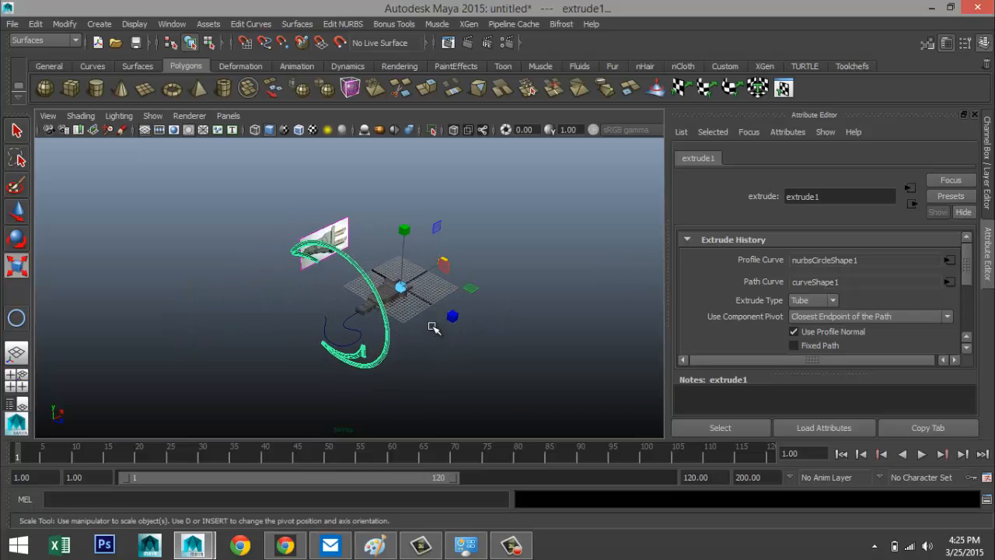
key("ctrl+z")
- Center the pivot of the cord curve
scroll(433, 329, "up", 4)
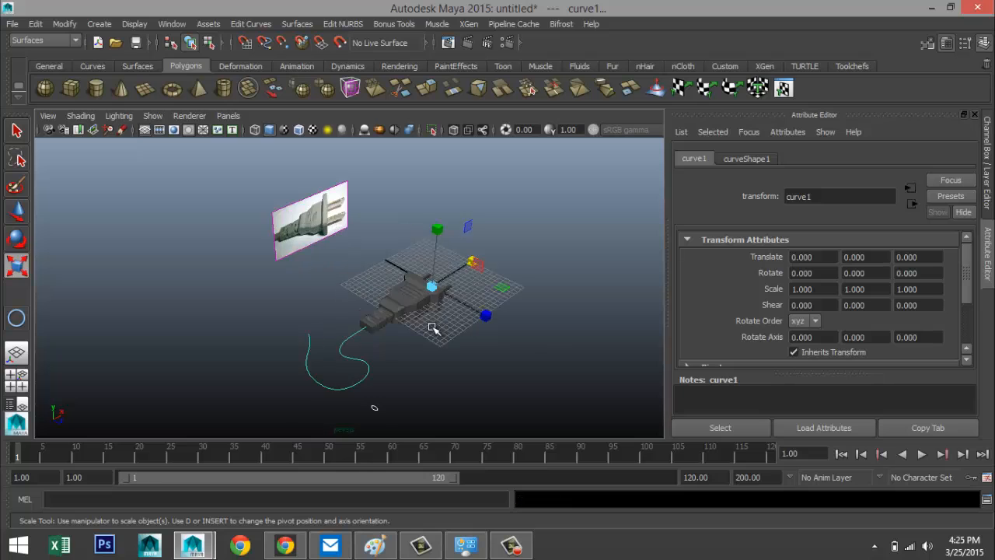
scroll(431, 339, "up", 3)
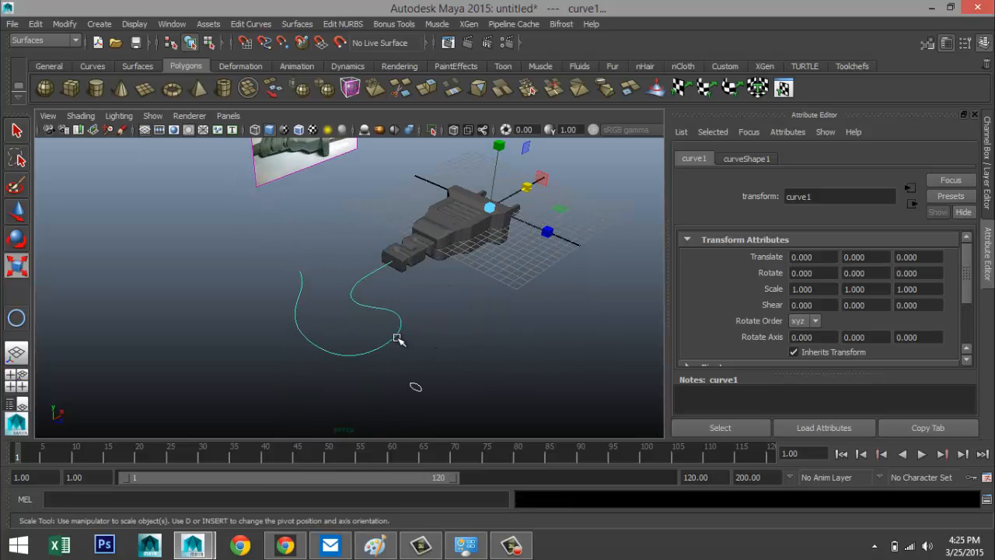
left_click(68, 24)
left_click(116, 161)
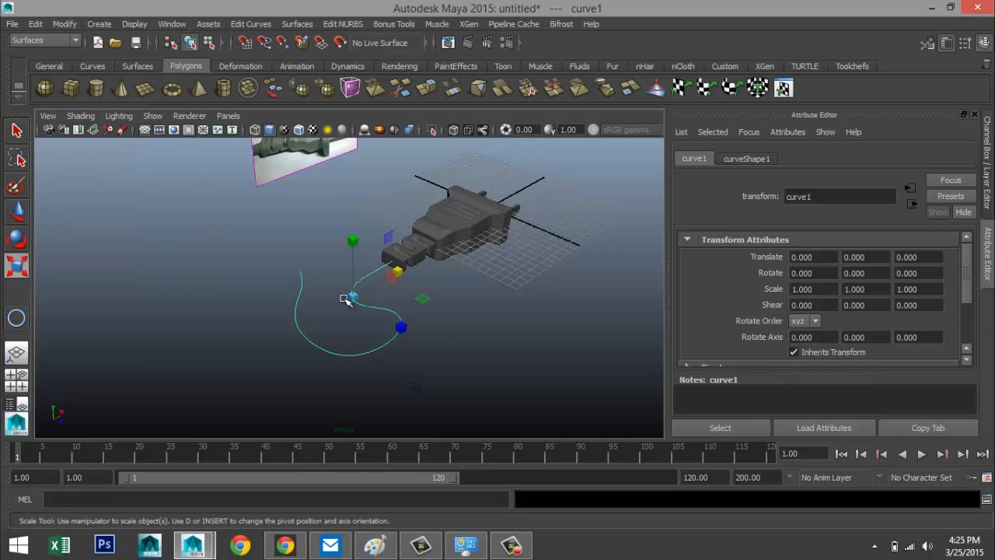
- Try the extrusion of the oval profile along the cord curve again with the curve's pivot centered, inspect it, and undo it
middle_click_drag(520, 363, 450, 267, "alt")
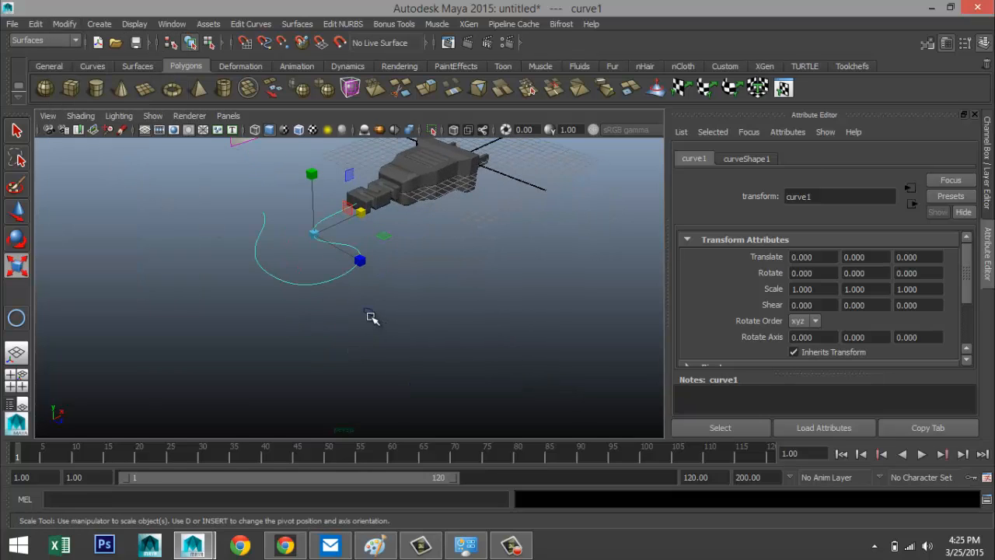
left_click(370, 314)
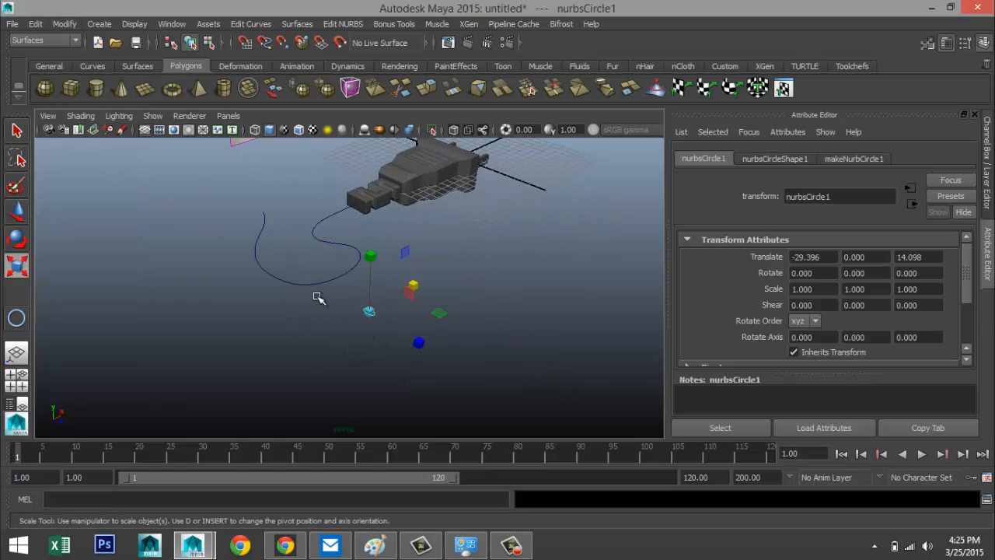
left_click(294, 24)
left_click(311, 87)
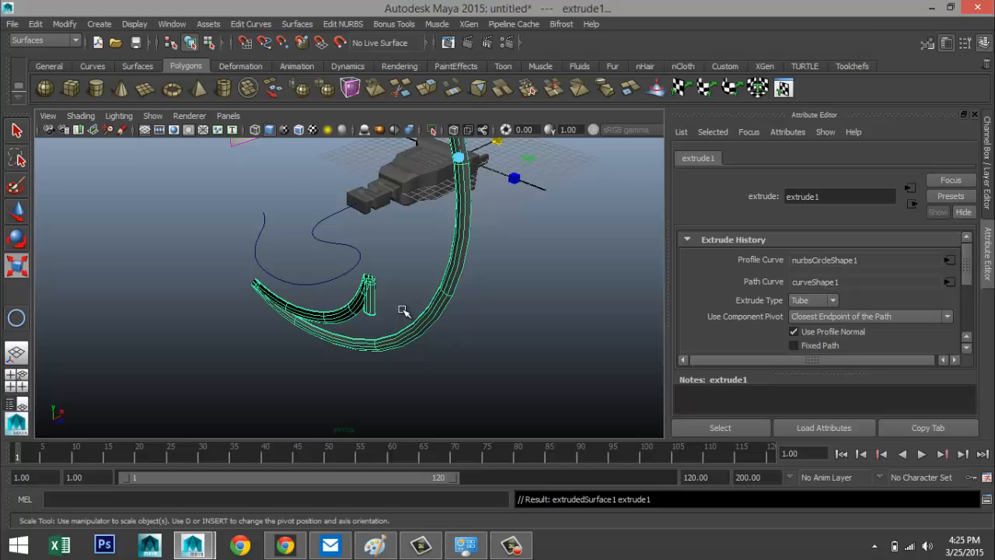
scroll(403, 313, "down", 5)
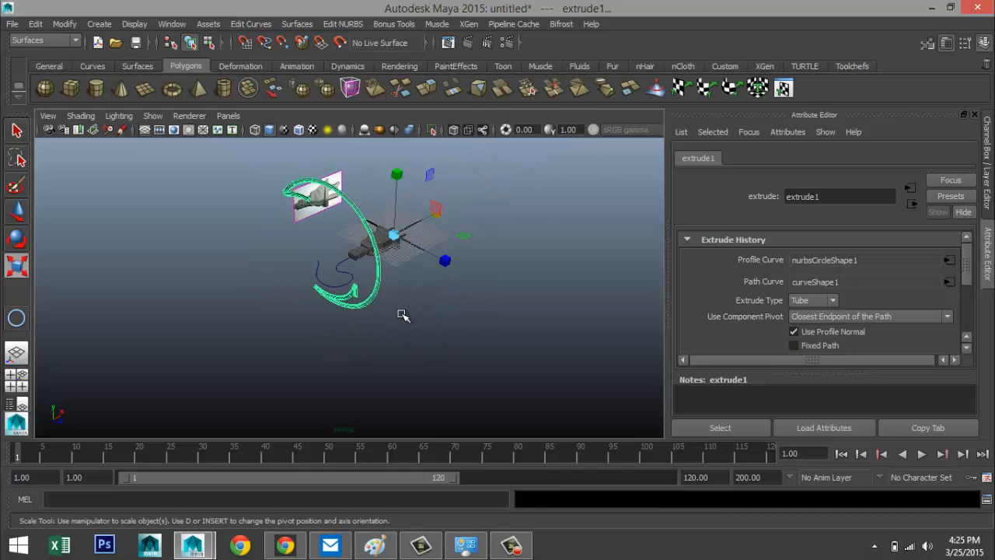
scroll(402, 313, "up", 5)
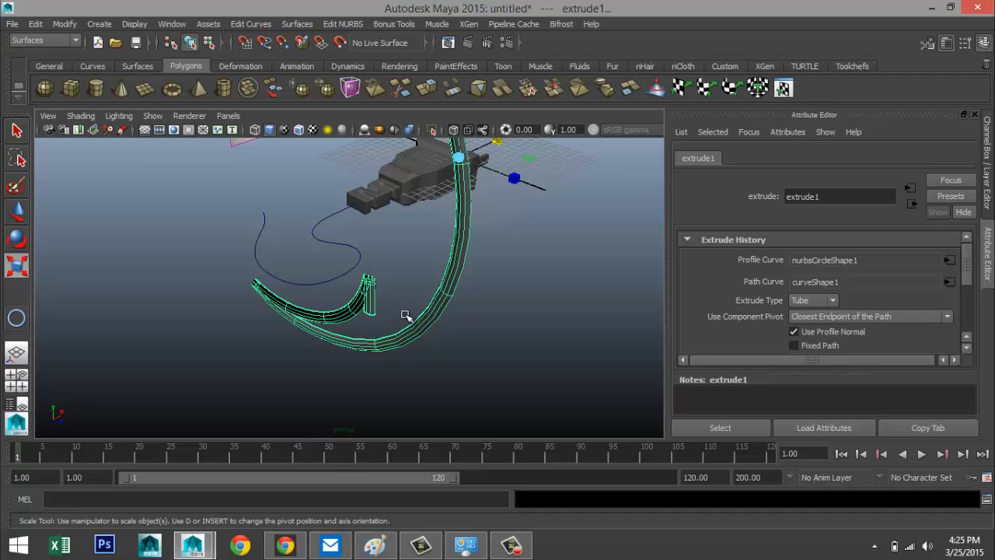
left_click_drag(503, 294, 537, 271, "alt")
scroll(439, 295, "down", 2)
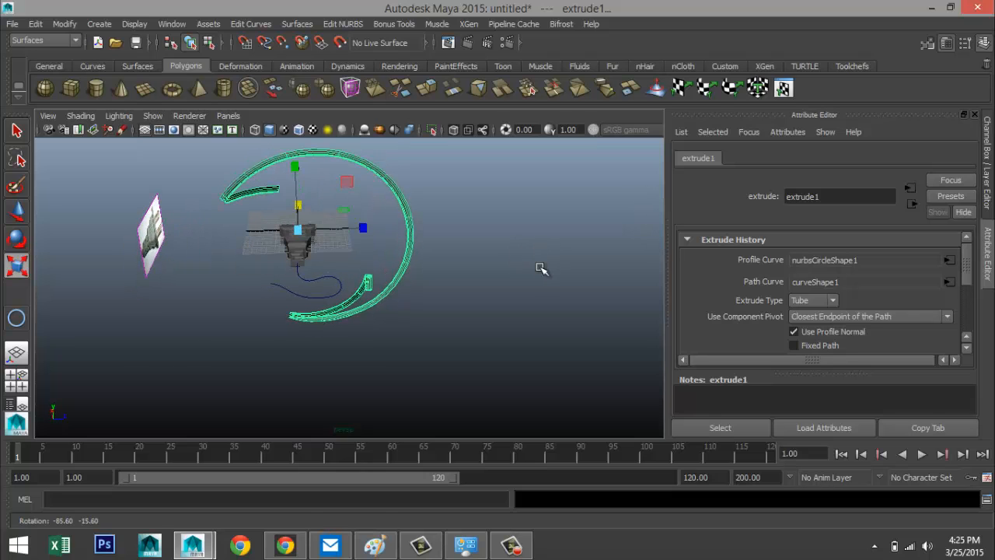
key("ctrl+z")
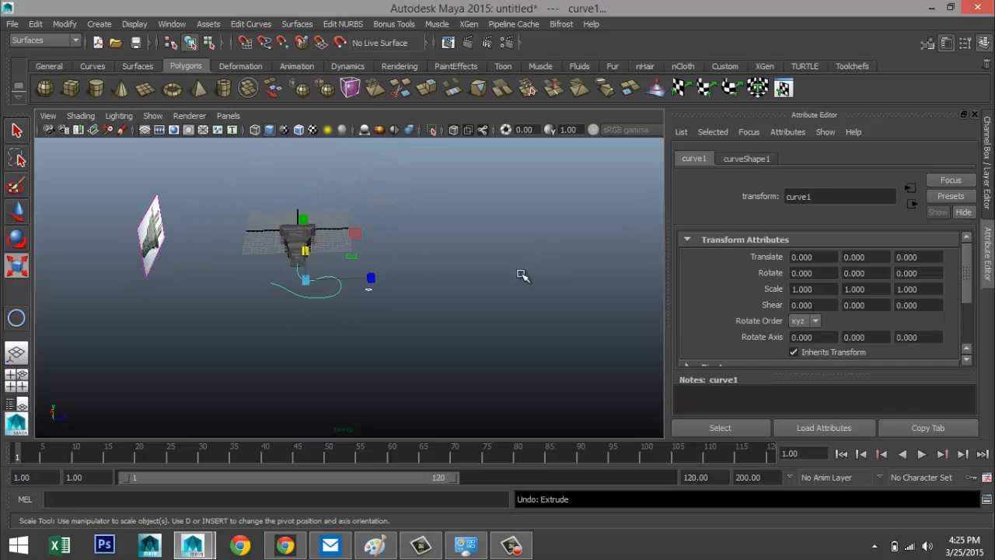
- Try the extrusion with the selection order reversed, picking the cord curve first and the oval second, and undo it
scroll(495, 285, "up", 5)
left_click_drag(461, 313, 409, 339, "alt")
left_click(451, 298)
left_click(314, 294)
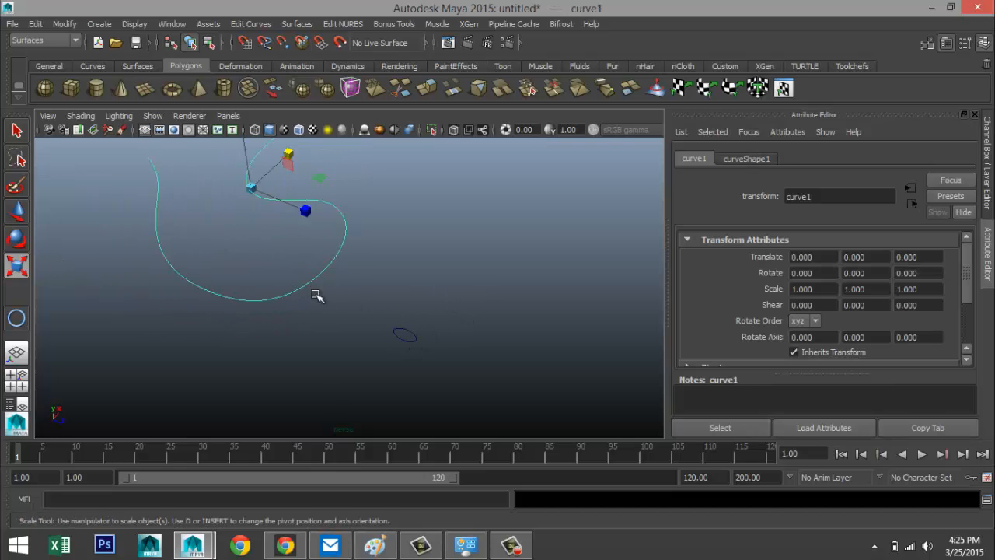
left_click(408, 338)
left_click(297, 24)
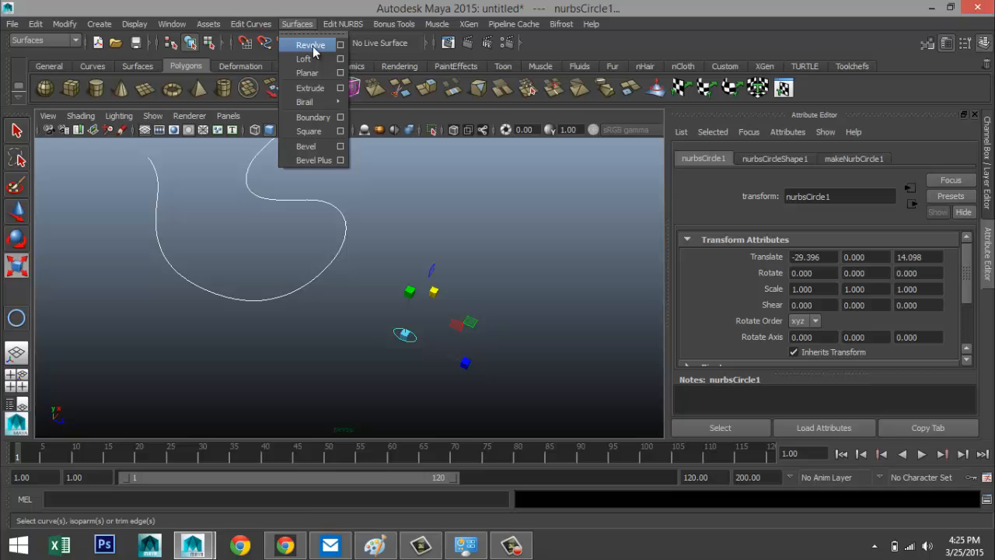
left_click(317, 89)
key("f")
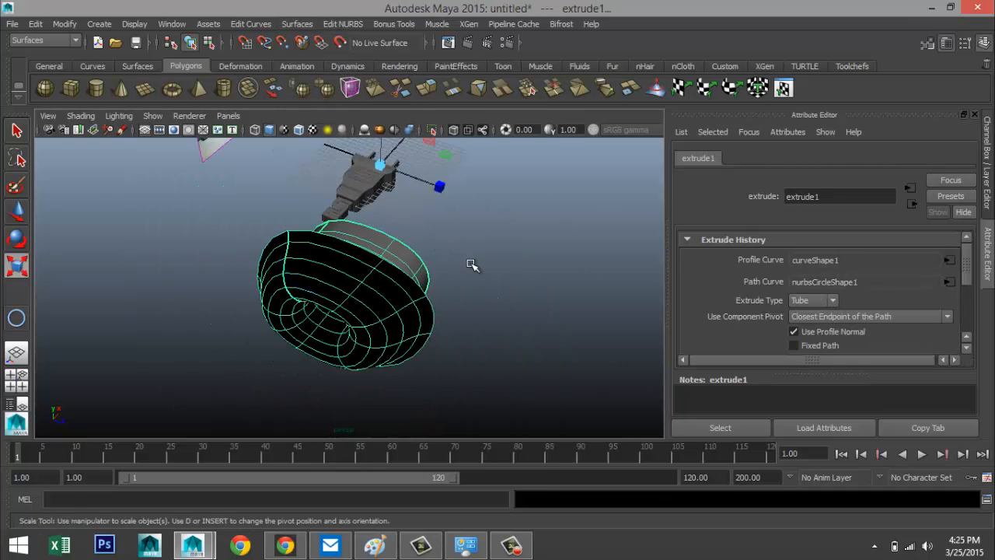
left_click_drag(471, 266, 376, 246, "alt")
key("ctrl+z")
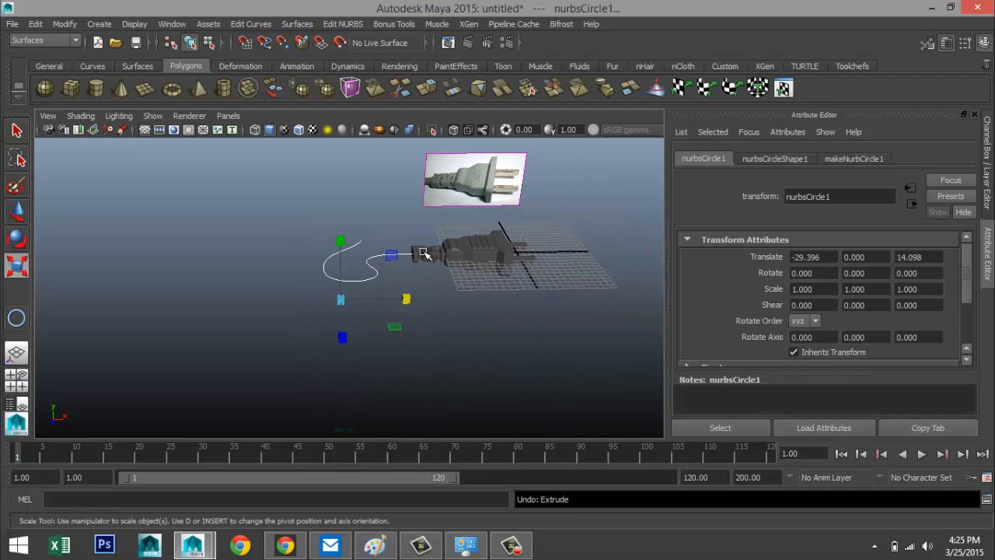
- Select the oval profile at the start of the cord curve and slide it slightly toward the plug's strain relief
scroll(412, 298, "up", 2)
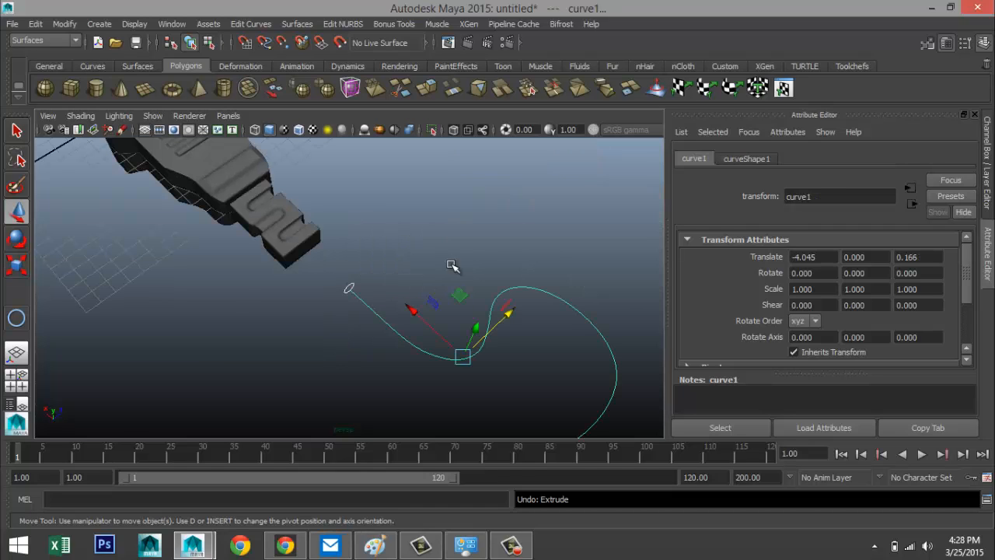
left_click_drag(464, 263, 395, 249, "alt")
middle_click_drag(422, 285, 365, 261, "alt")
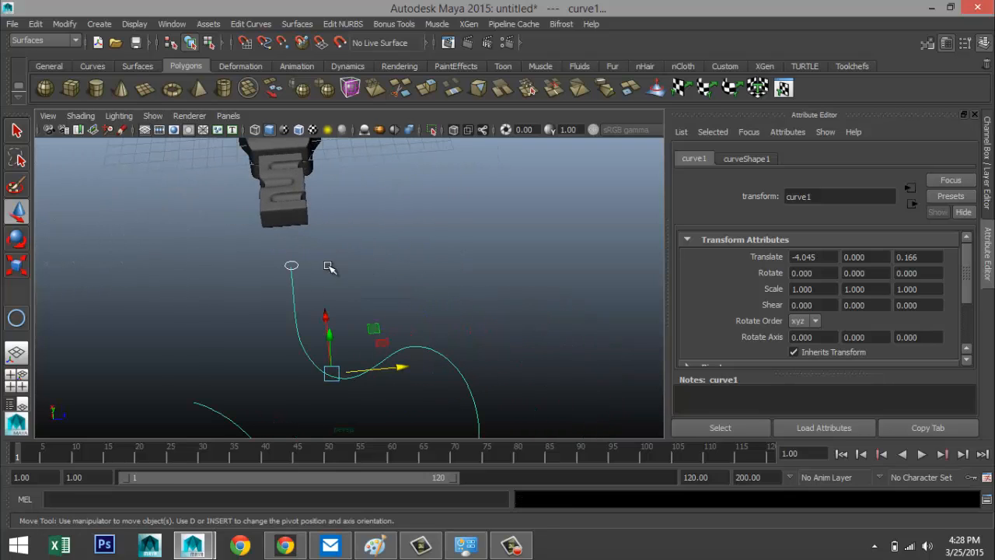
left_click(292, 265)
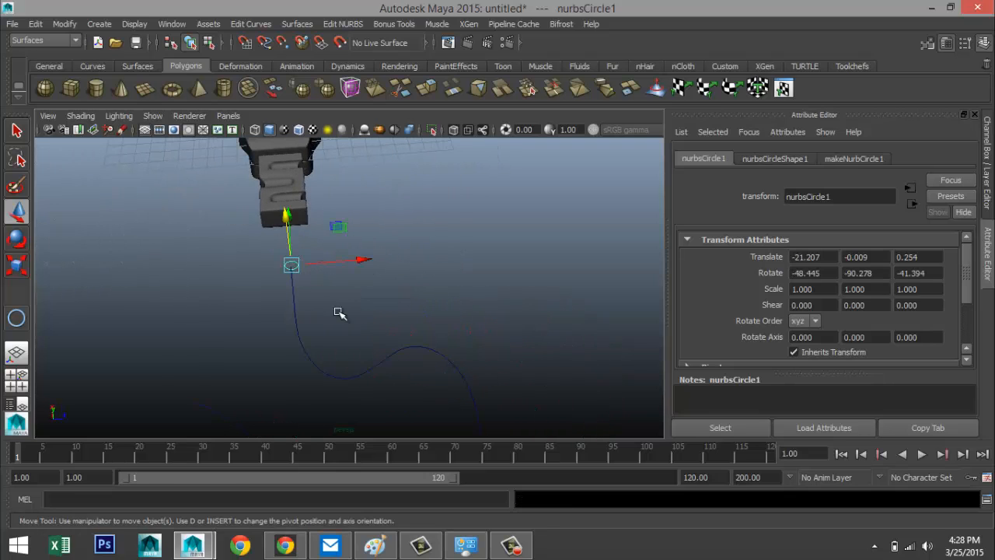
left_click_drag(274, 321, 418, 327, "alt")
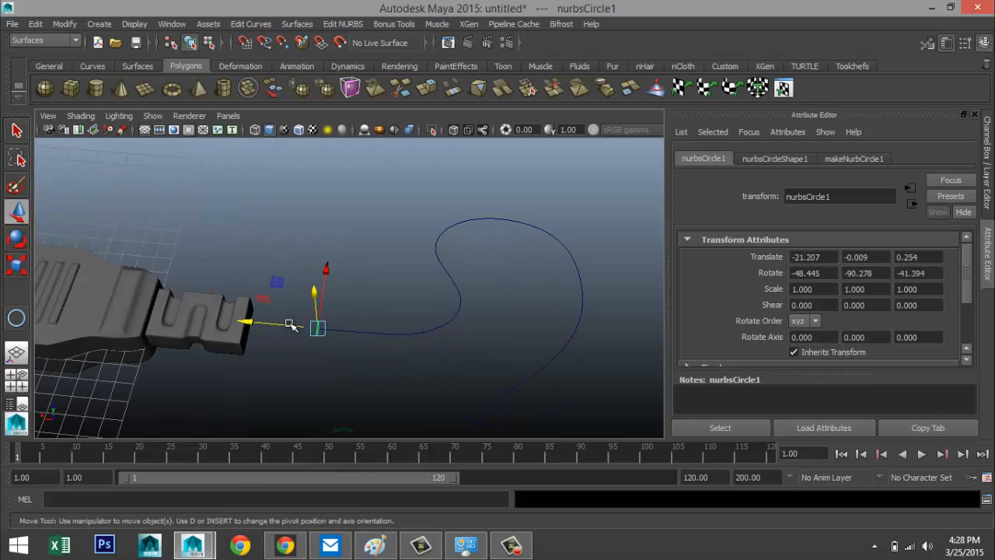
mouse_move(269, 324)
left_mouse_down()
mouse_move(245, 319)
mouse_move(266, 329)
left_mouse_up()
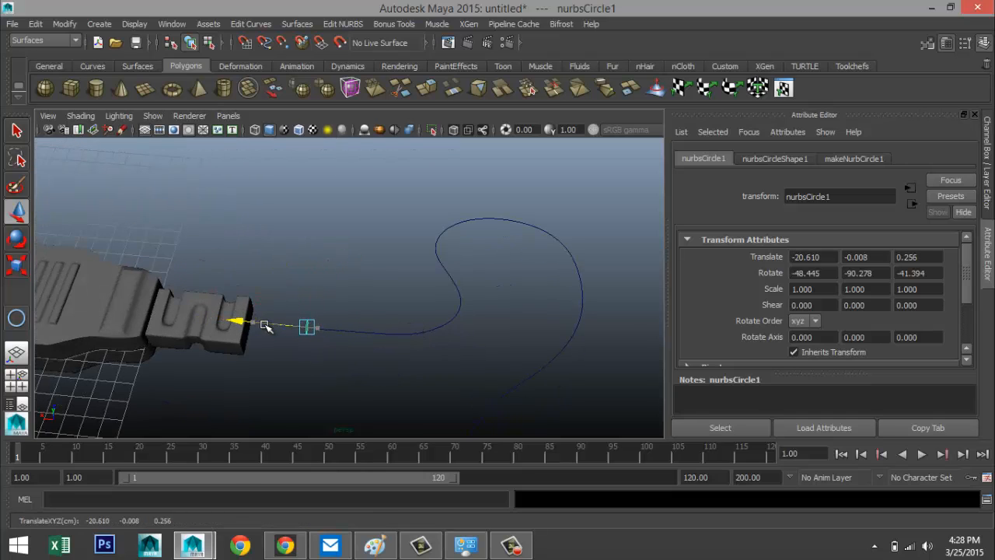
left_click(370, 349)
- Move the oval profile back onto the starting end of the cord curve, at about -21.195 in X
scroll(370, 348, "up", 5)
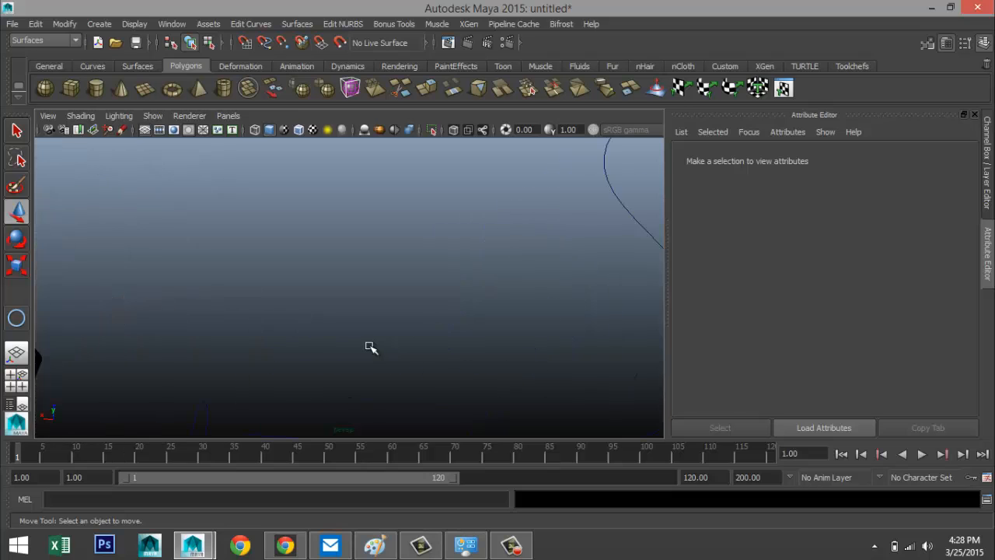
scroll(365, 331, "down", 5)
left_click_drag(417, 251, 384, 309, "alt")
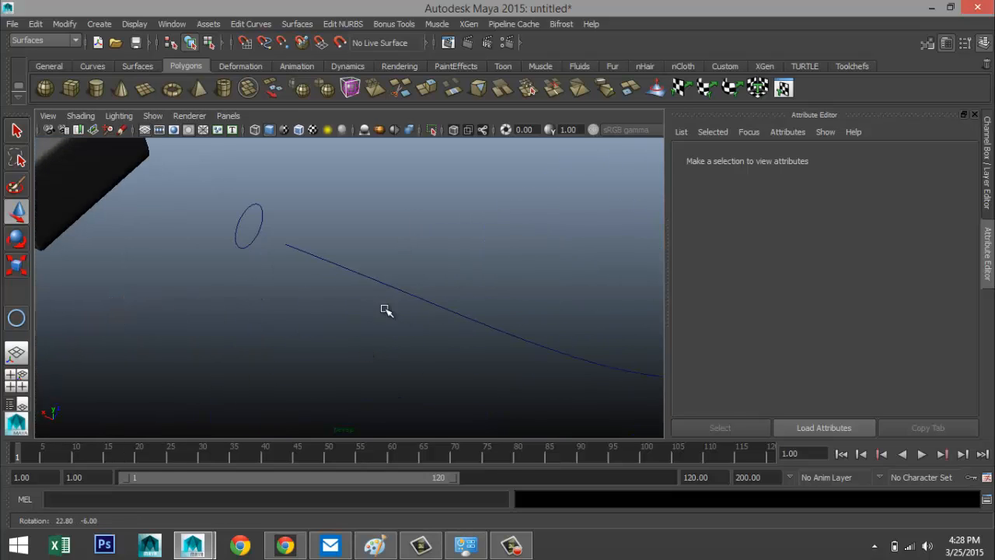
left_click(244, 243)
left_click_drag(199, 204, 234, 230)
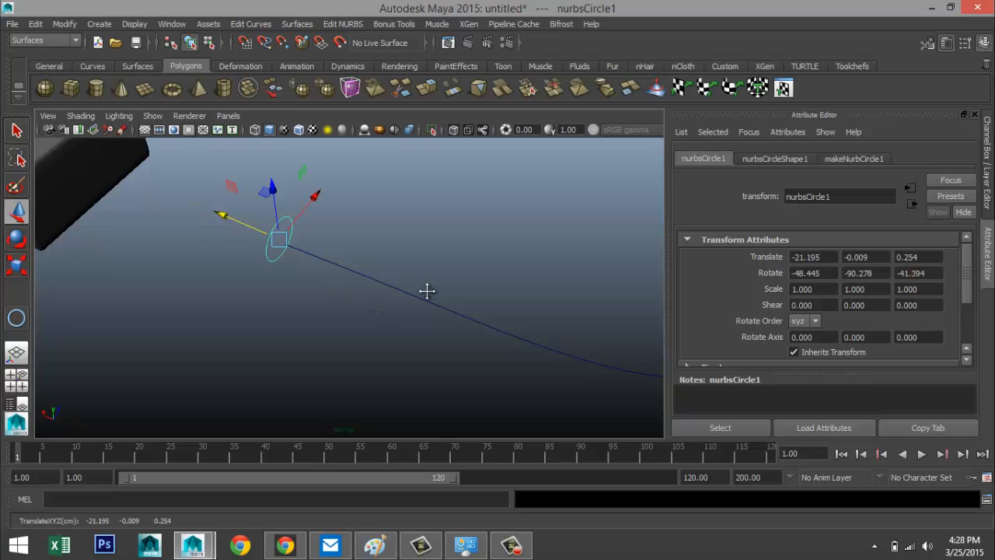
- Add the cord curve to the oval profile selection and extrude the oval along it into a tube
left_click_drag(427, 291, 345, 349, "alt")
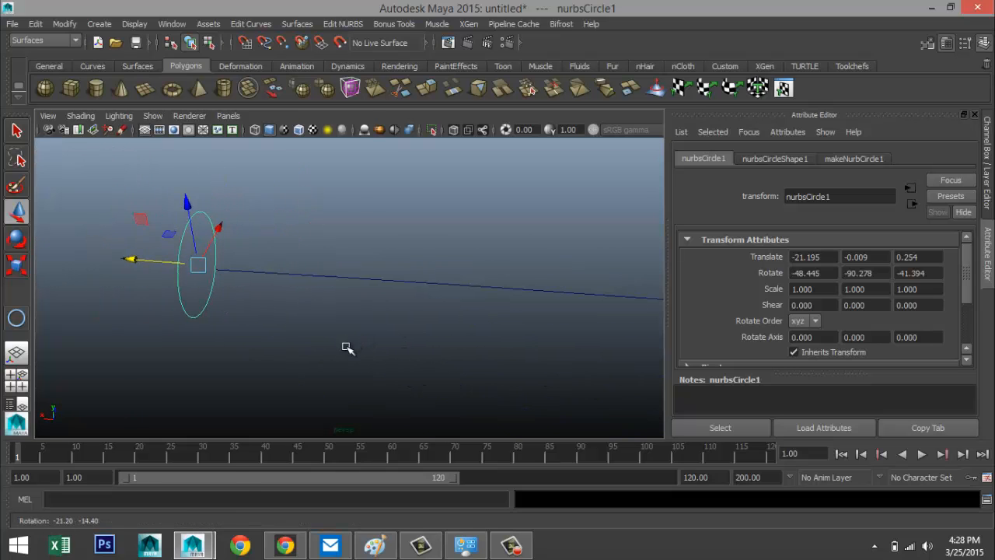
left_click(351, 277)
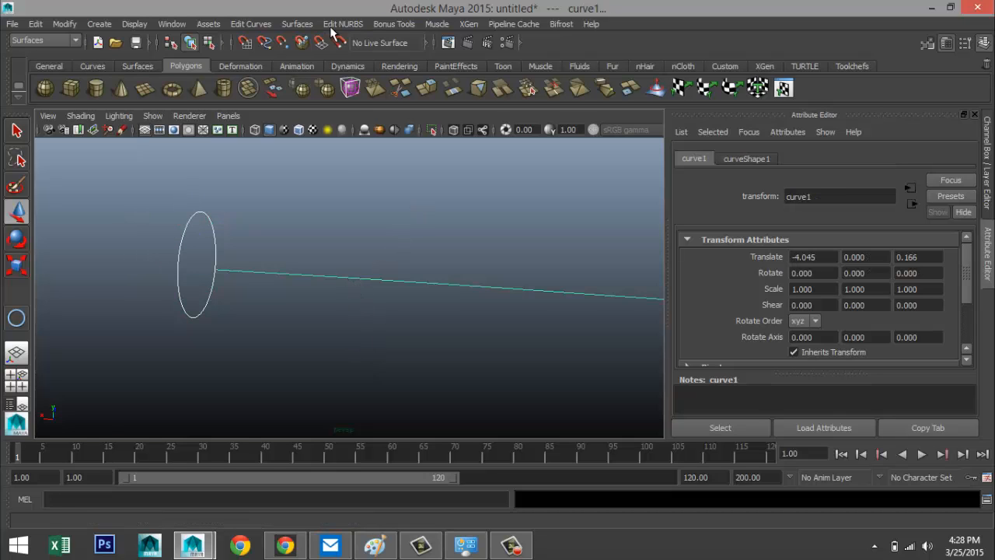
left_click(296, 24)
left_click(324, 92)
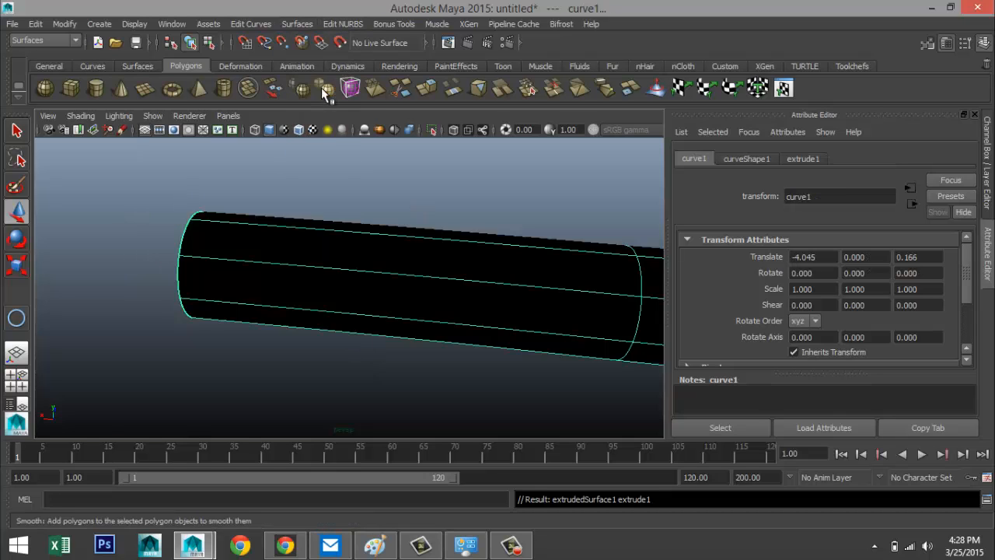
scroll(344, 157, "down", 10)
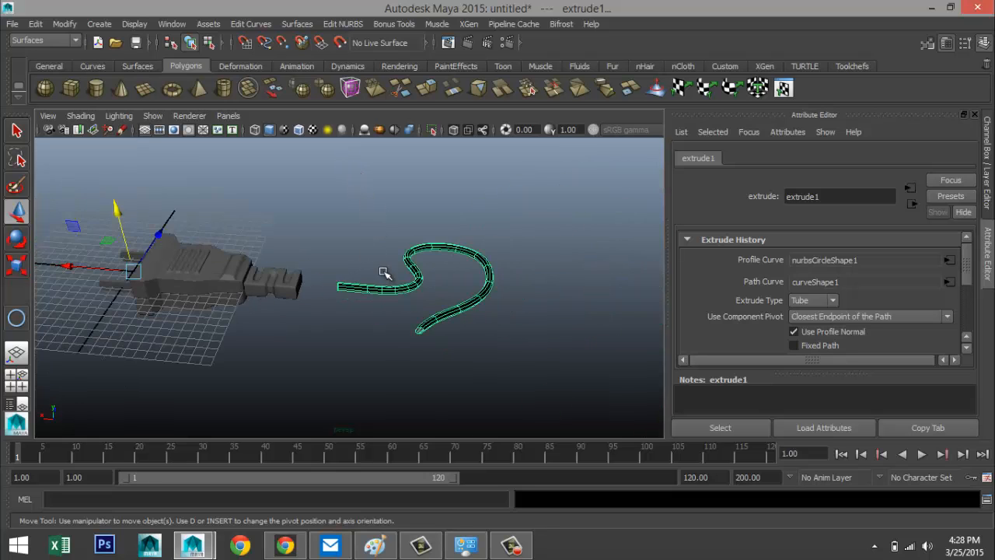
scroll(382, 274, "up", 4)
scroll(384, 277, "down", 2)
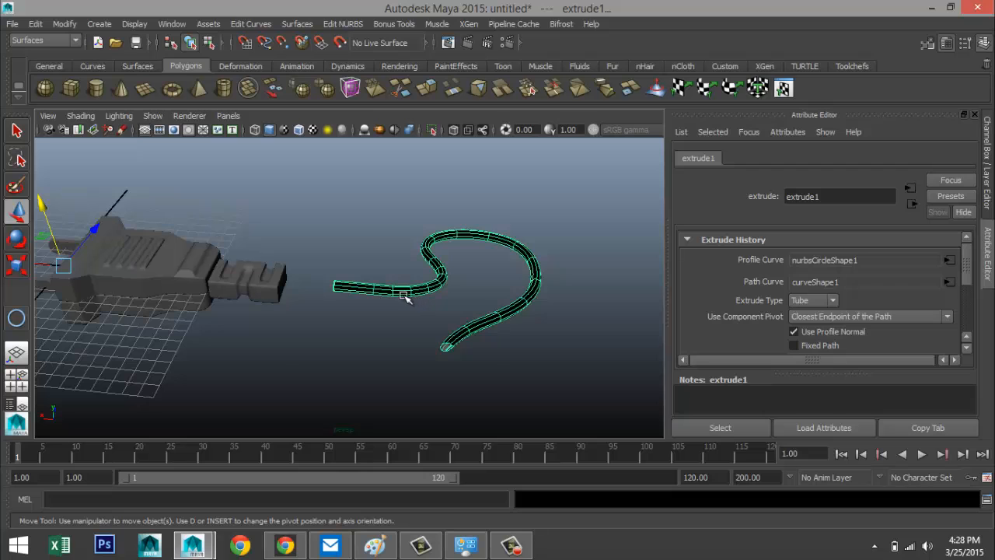
- Delete the extruded cord tube's construction history and center its pivot
left_click(35, 24)
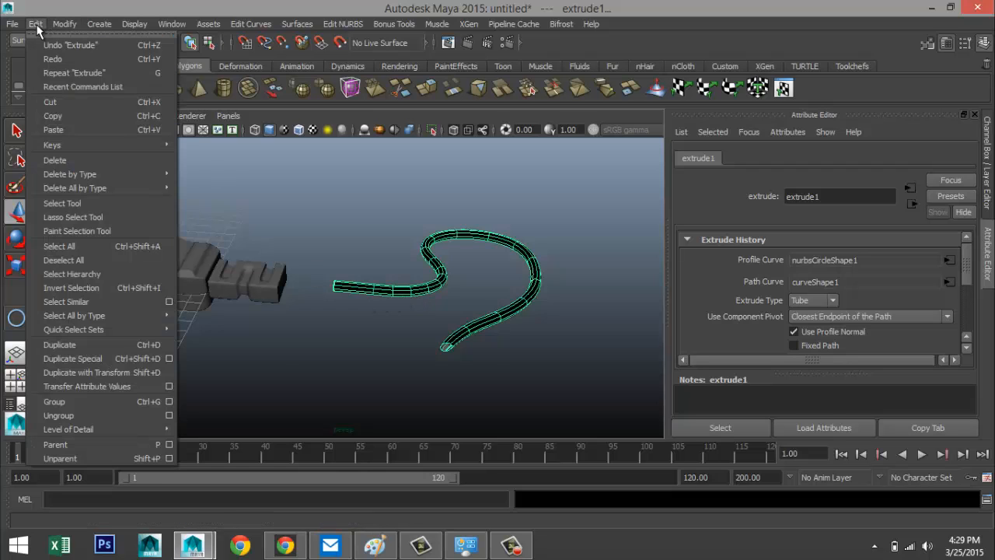
mouse_move(97, 175)
left_click(224, 181)
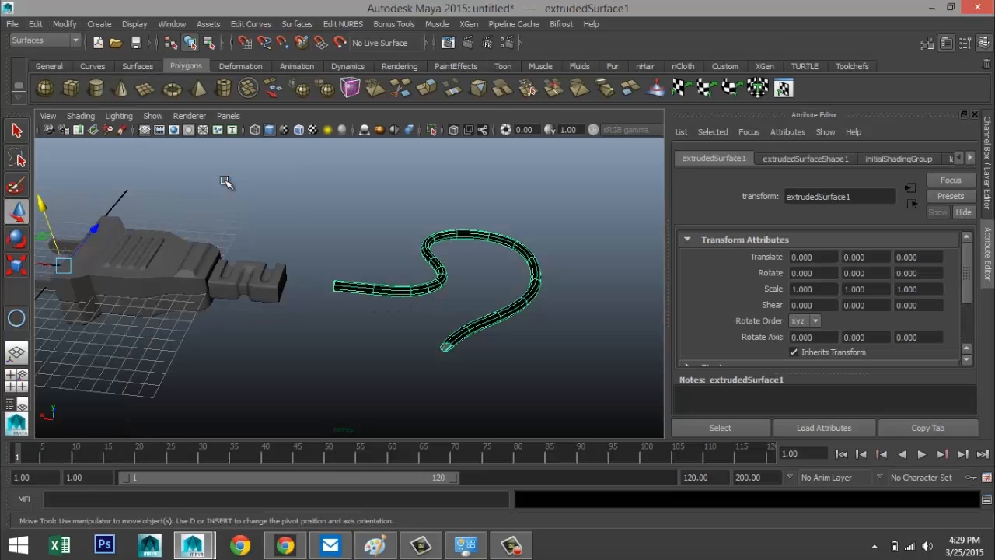
left_click(36, 24)
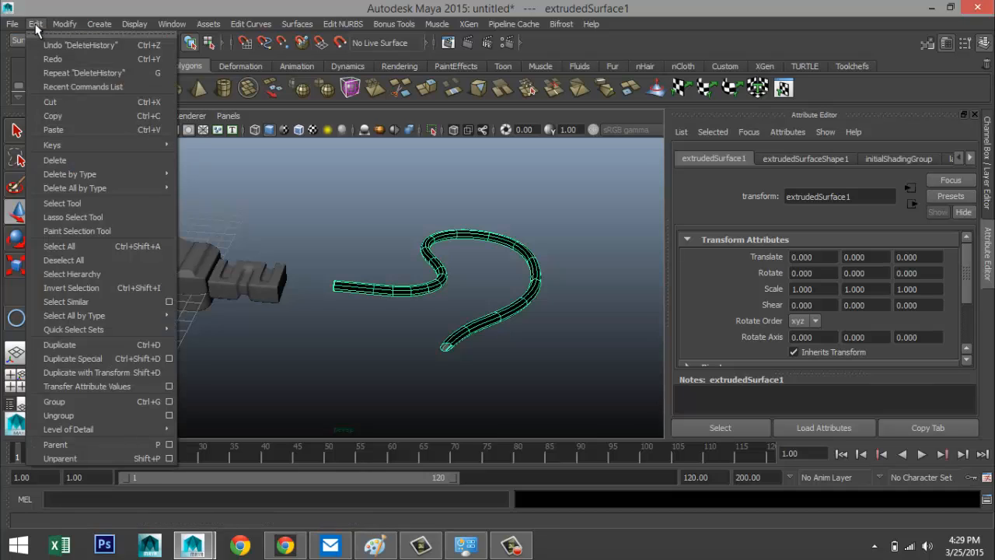
mouse_move(65, 24)
mouse_move(119, 245)
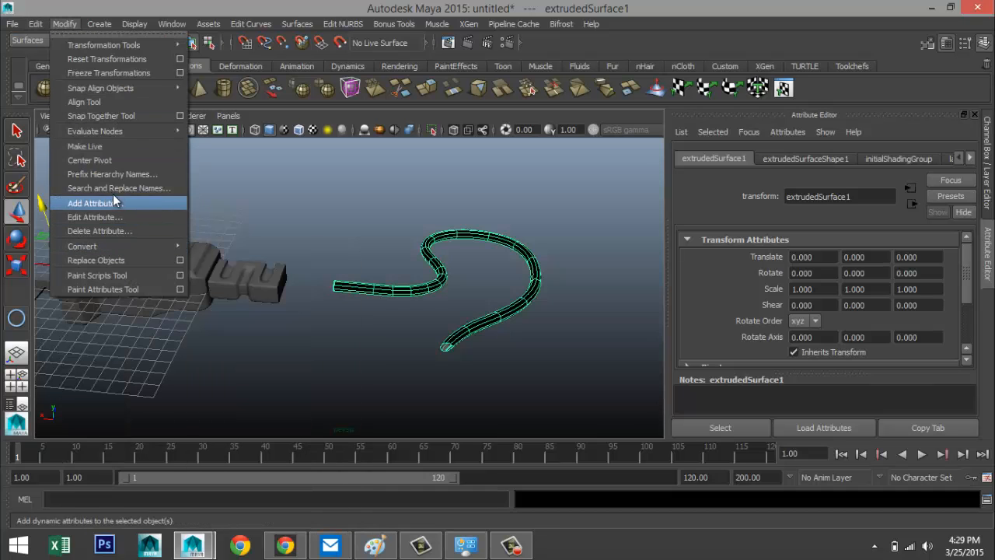
left_click(111, 159)
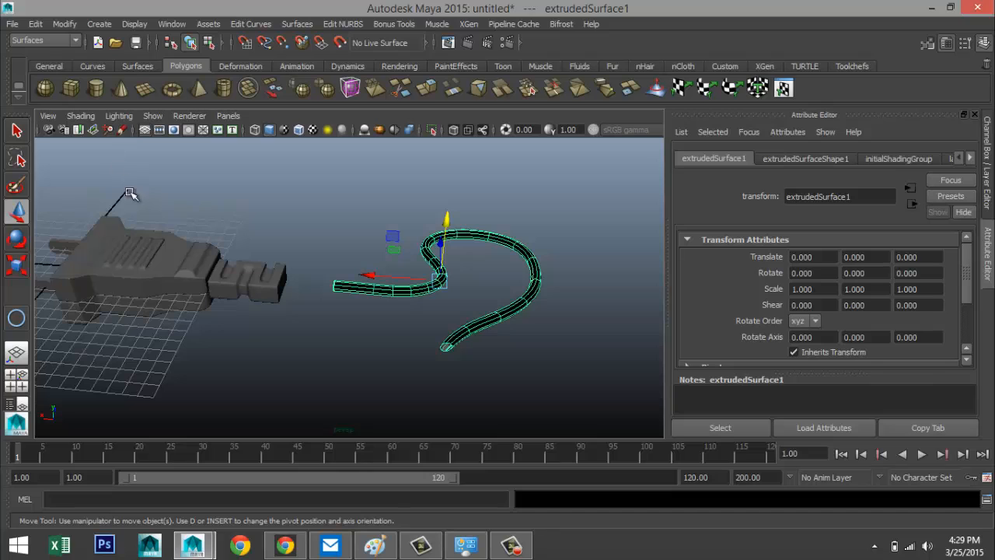
- Freeze the transformations of the extruded cord tube
left_click(65, 24)
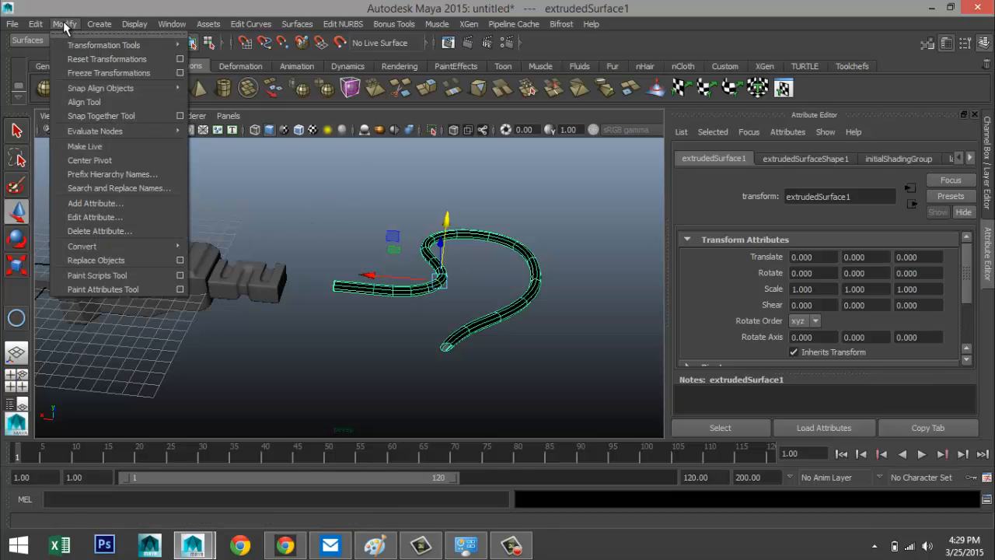
left_click(106, 74)
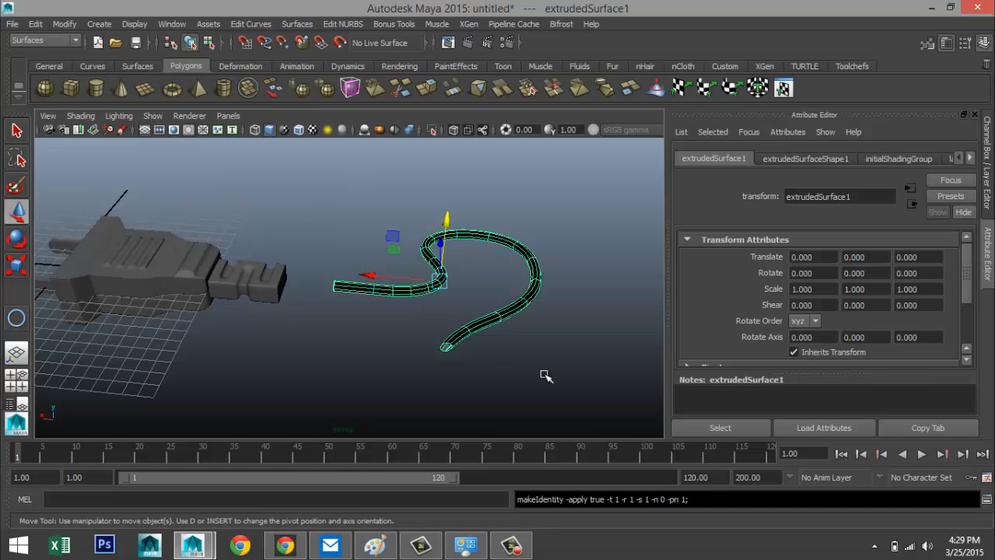
left_click(509, 330)
left_click(493, 322)
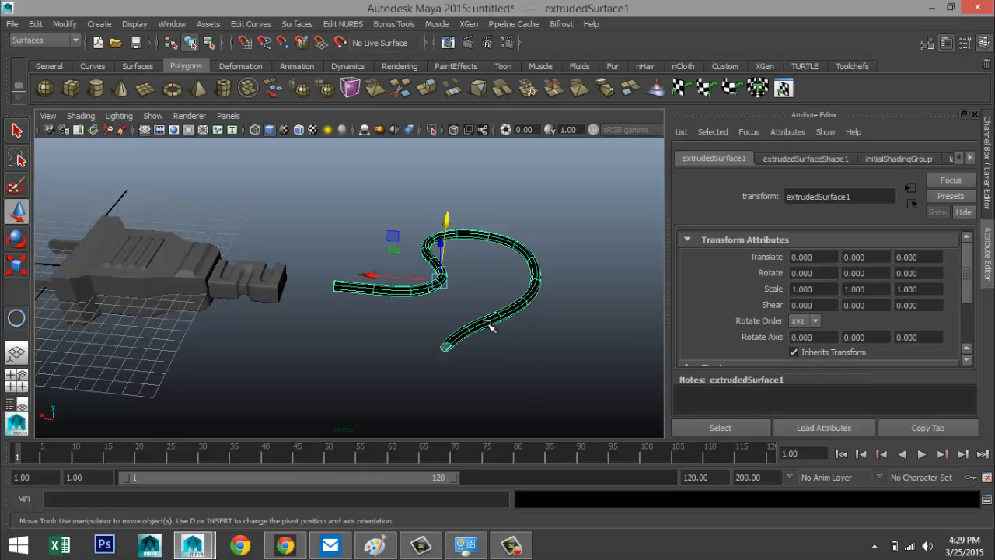
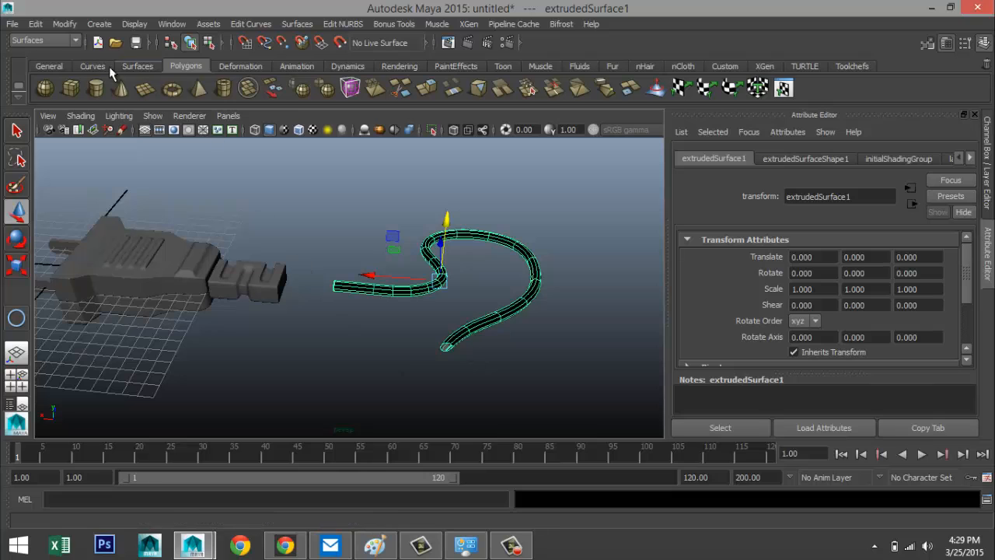
- Convert the NURBS cord tube to polygons using quads, the Standard fit tessellation method and a chord height ratio of 0.9
left_click(65, 23)
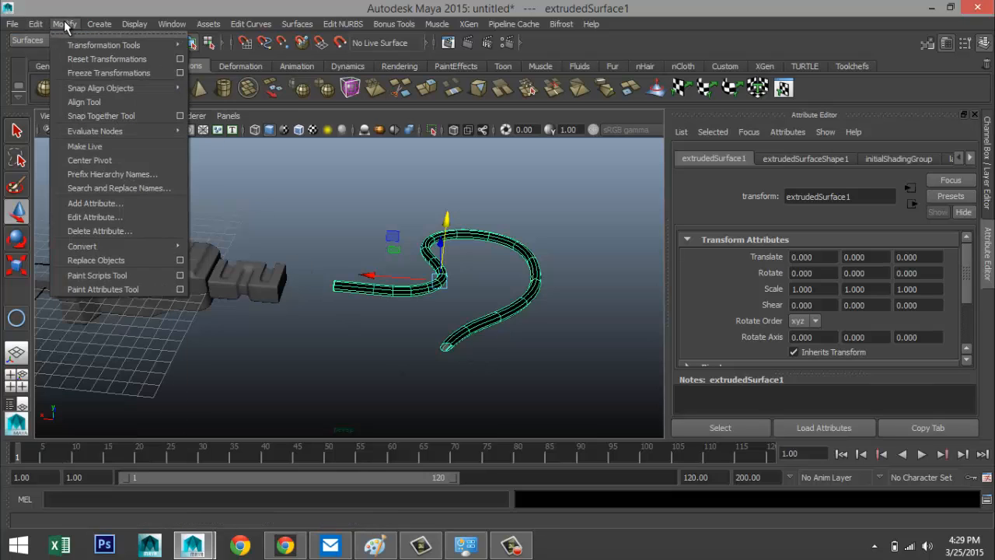
mouse_move(167, 248)
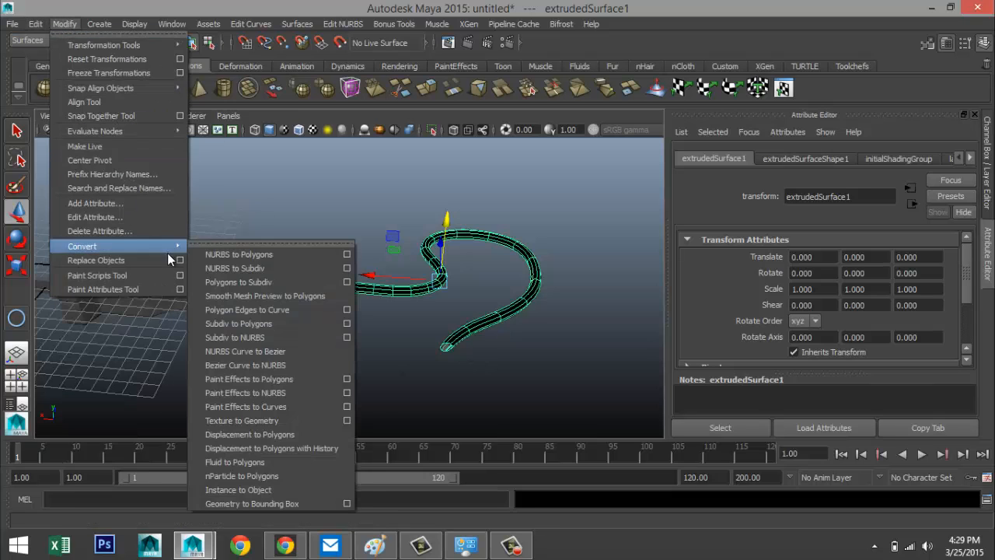
left_click(348, 255)
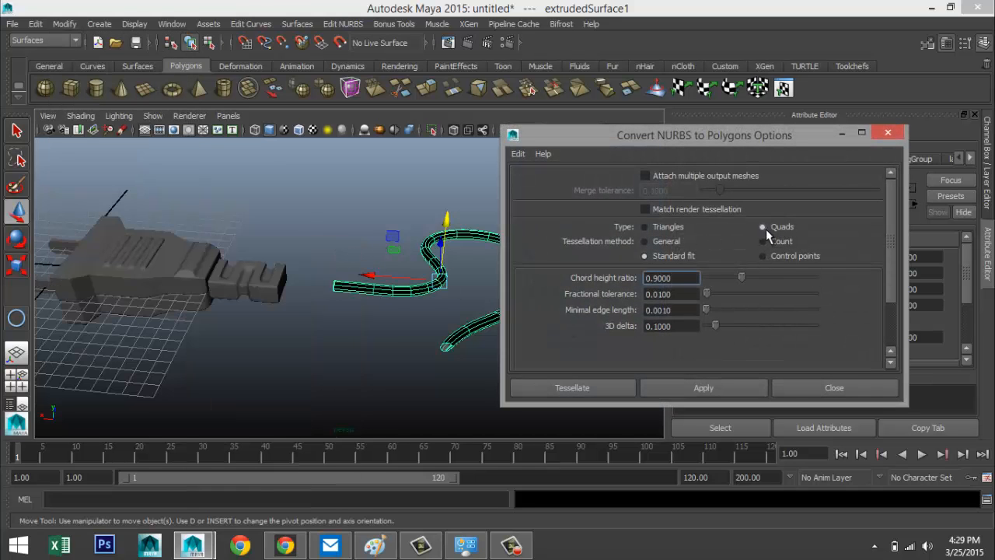
left_click(708, 388)
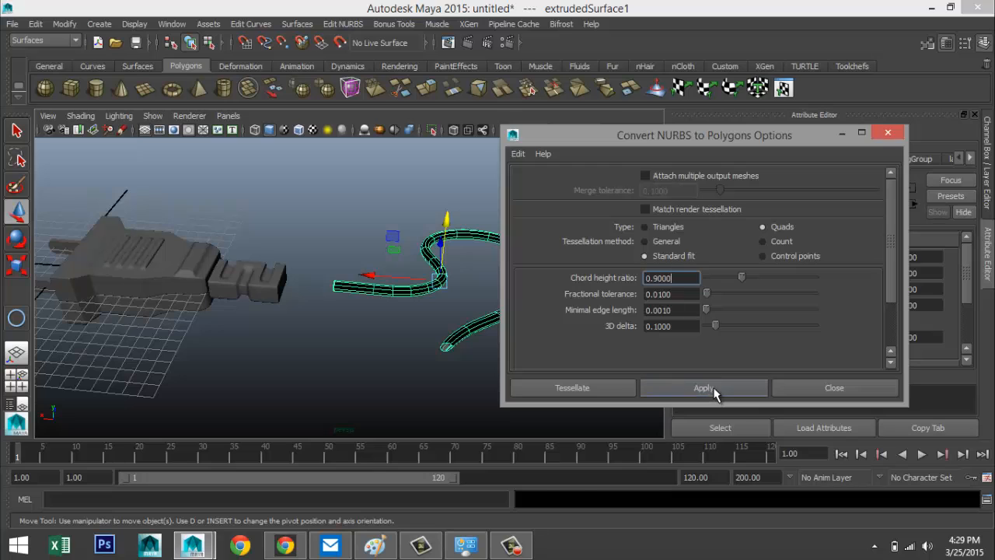
left_click(887, 132)
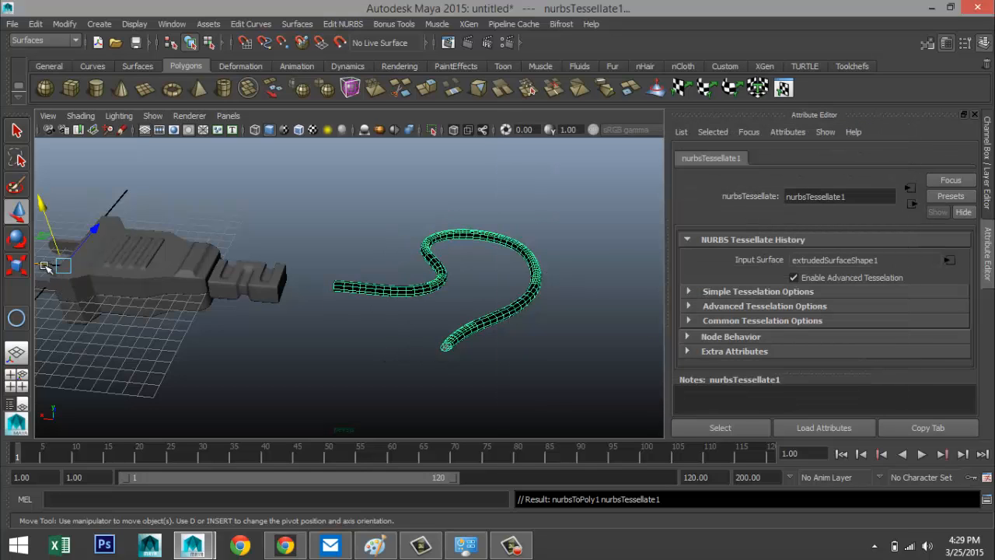
- Move the polygon cord about -6.953 in X, away from the original NURBS tube
left_click_drag(43, 264, 163, 309)
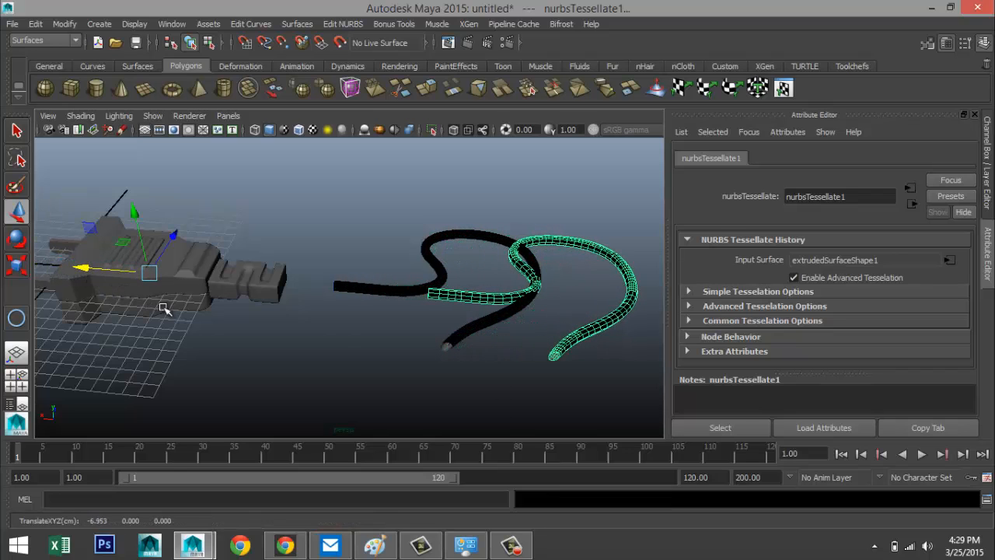
left_click(348, 291)
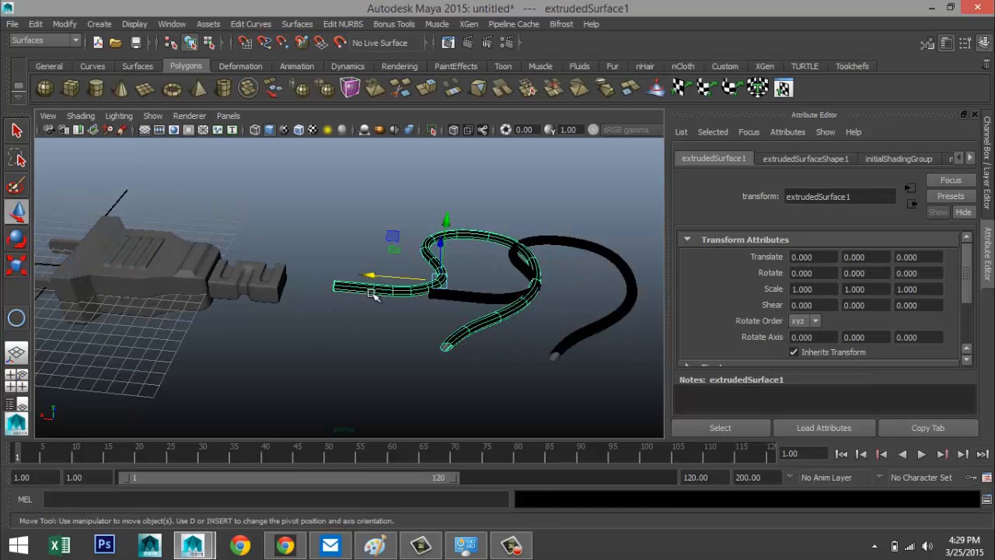
left_click(622, 308)
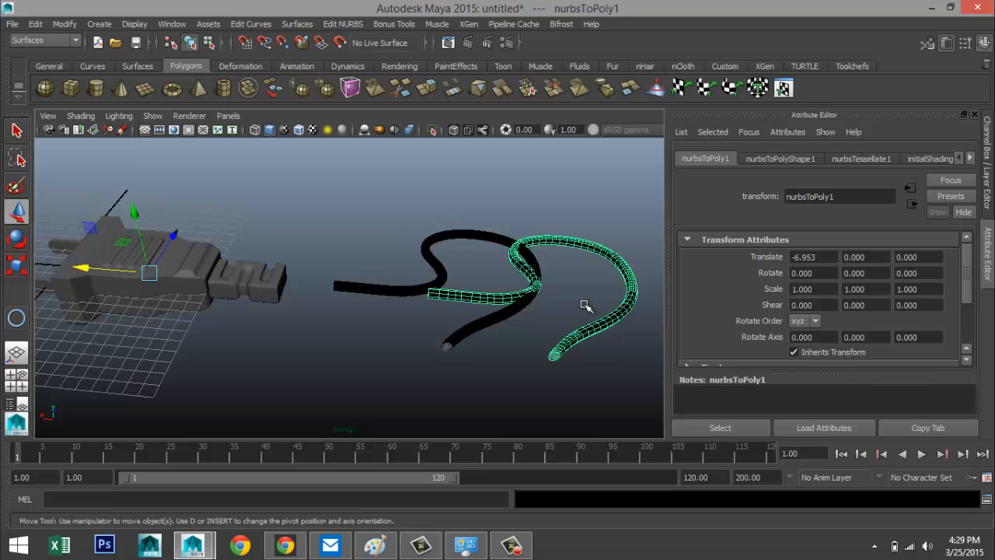
- Delete the original NURBS tube along with the leftover path and profile curves, keeping the polygon cord
left_click(380, 292)
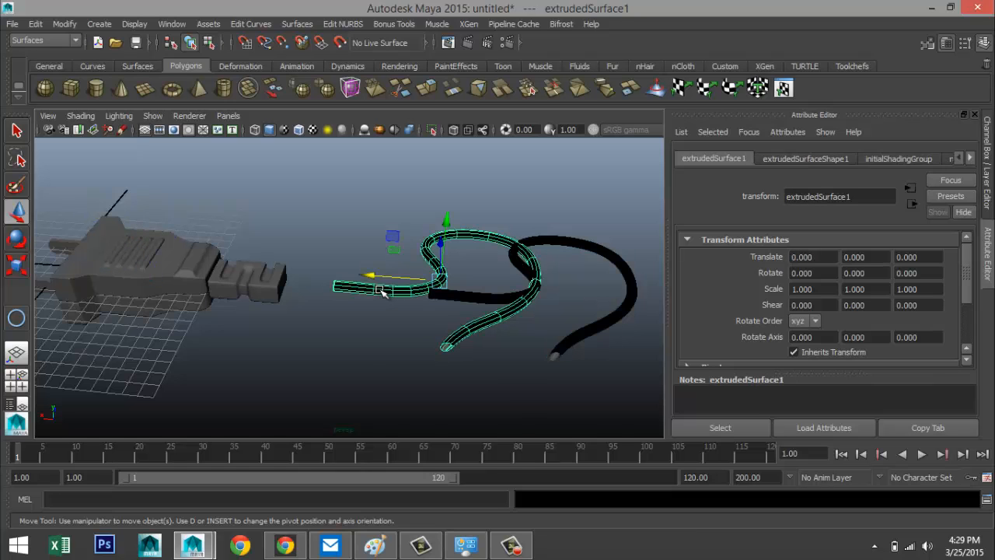
key("Delete")
left_click_drag(320, 271, 368, 321)
key("Delete")
- Center the polygon cord's pivot and move the cord so its starting end meets the plug's strain relief
left_click(476, 292)
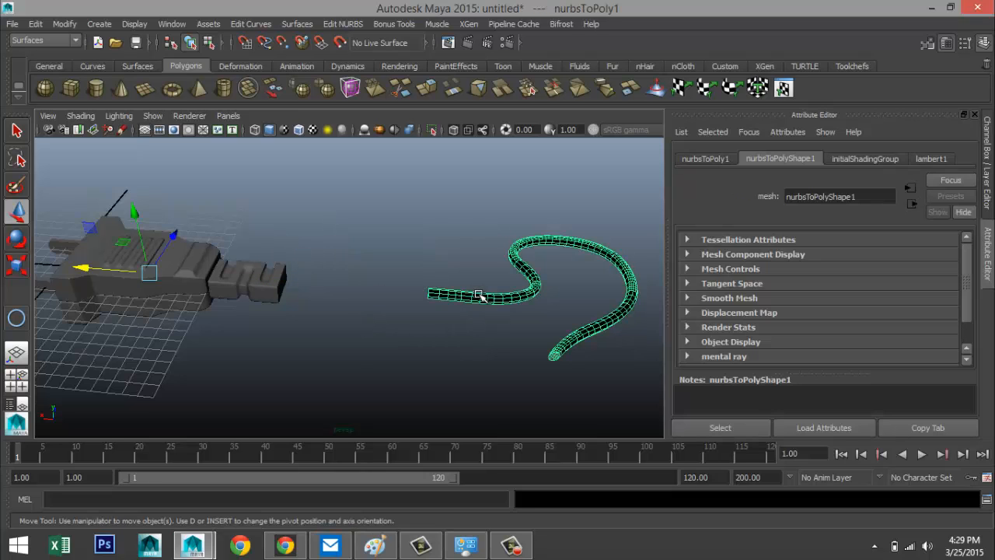
left_click(67, 24)
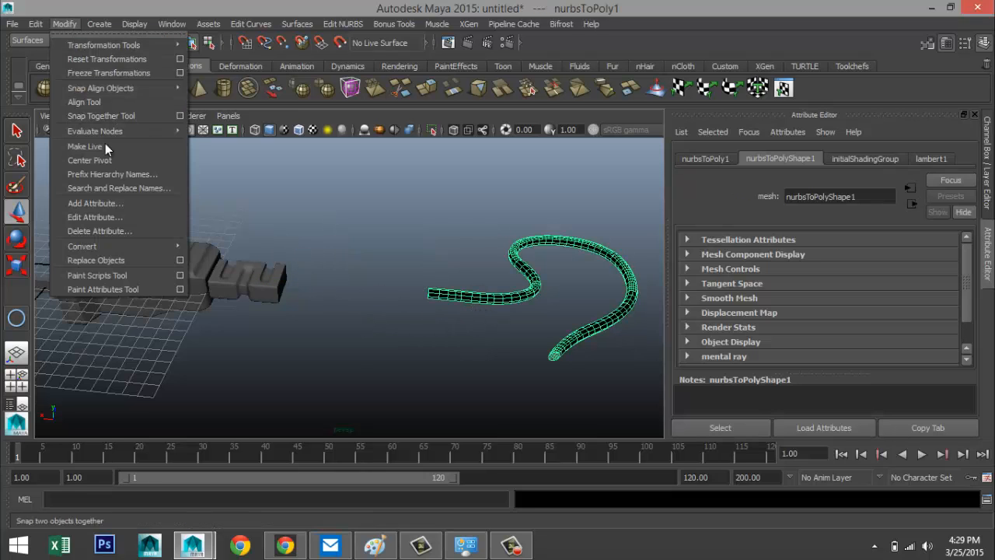
left_click(111, 162)
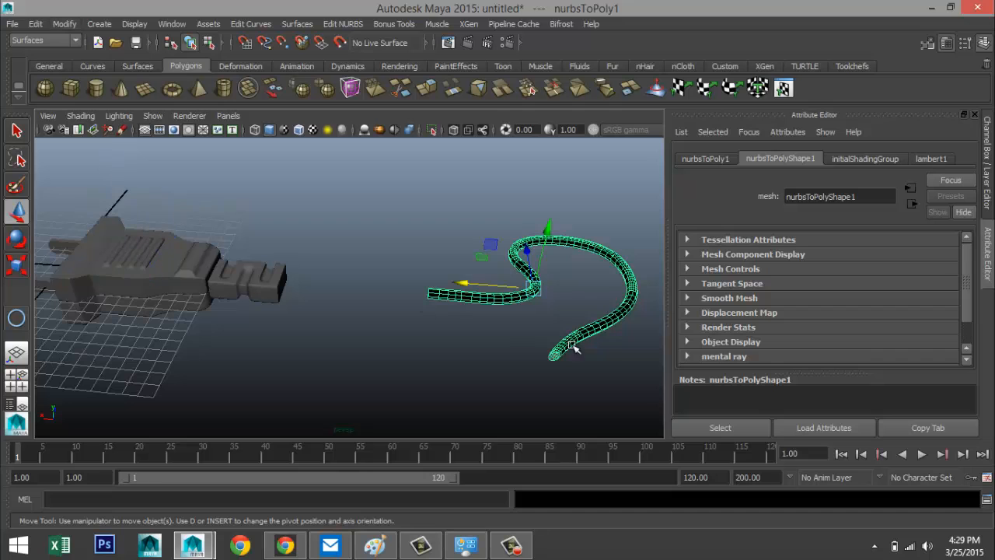
left_click_drag(468, 283, 329, 281)
scroll(342, 286, "up", 3)
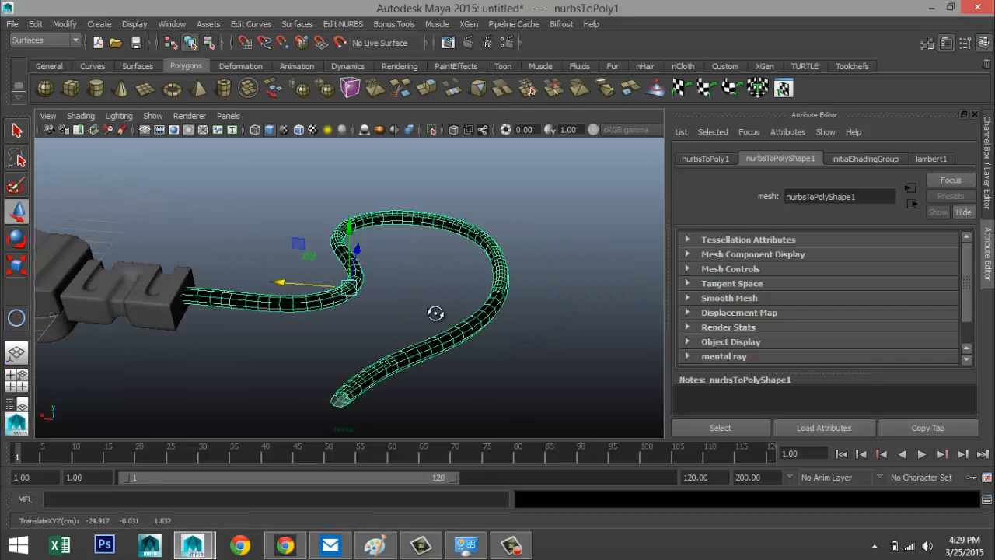
left_click_drag(436, 314, 355, 308, "alt")
left_click_drag(426, 277, 322, 284)
- Nudge the cord sideways in the side view to center its end on the strain relief, and return to the perspective view
left_click(21, 383)
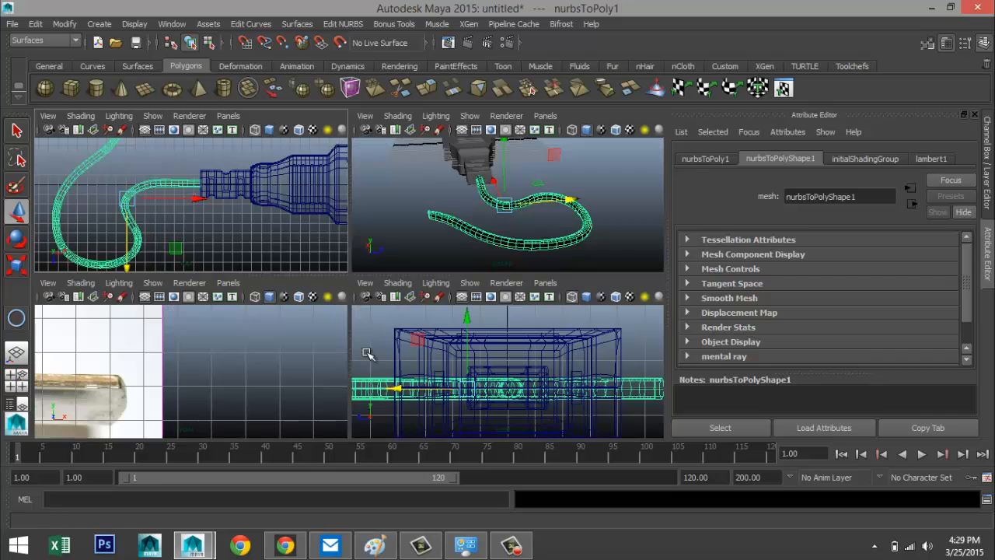
key("space")
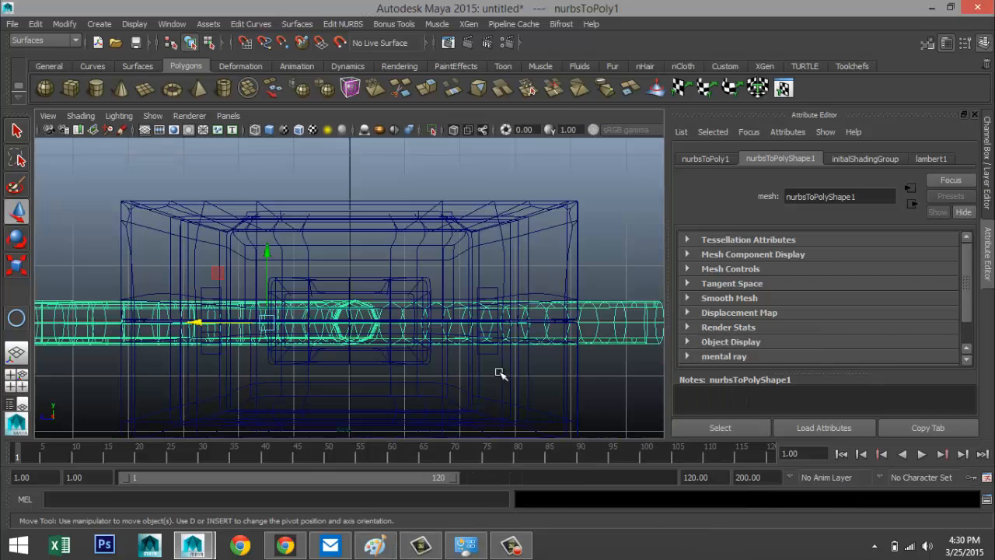
mouse_move(206, 324)
left_mouse_down()
mouse_move(192, 324)
mouse_move(209, 328)
left_mouse_up()
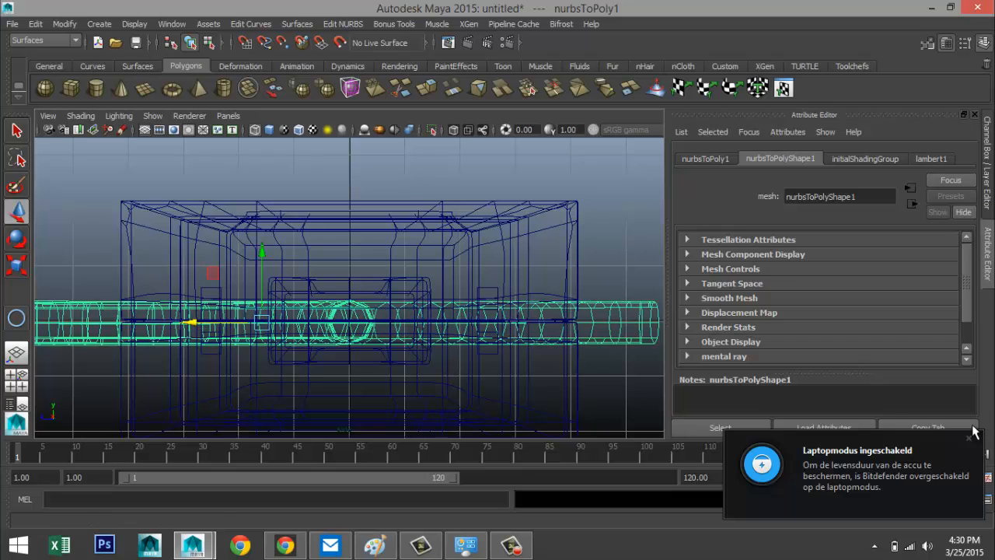
left_click(969, 443)
left_click(18, 381)
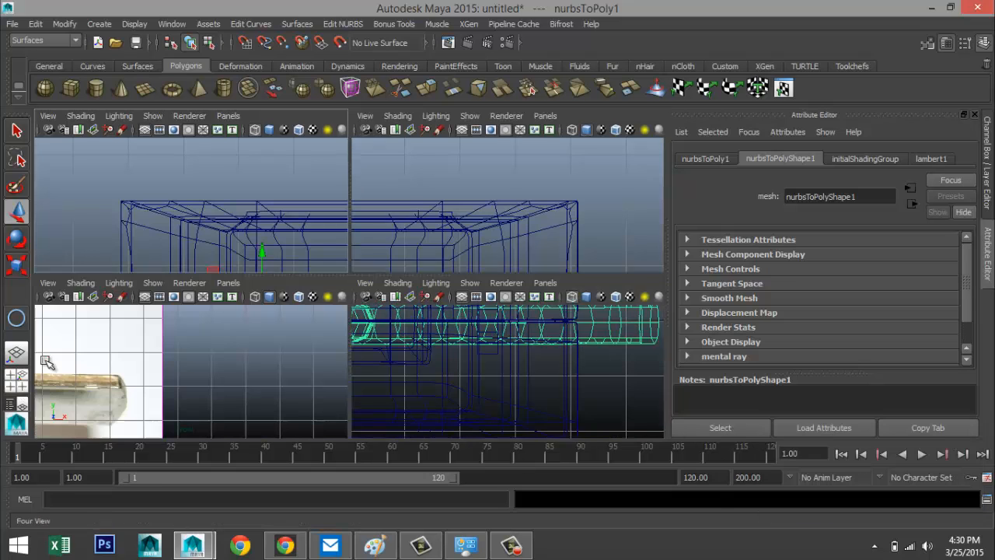
key("space")
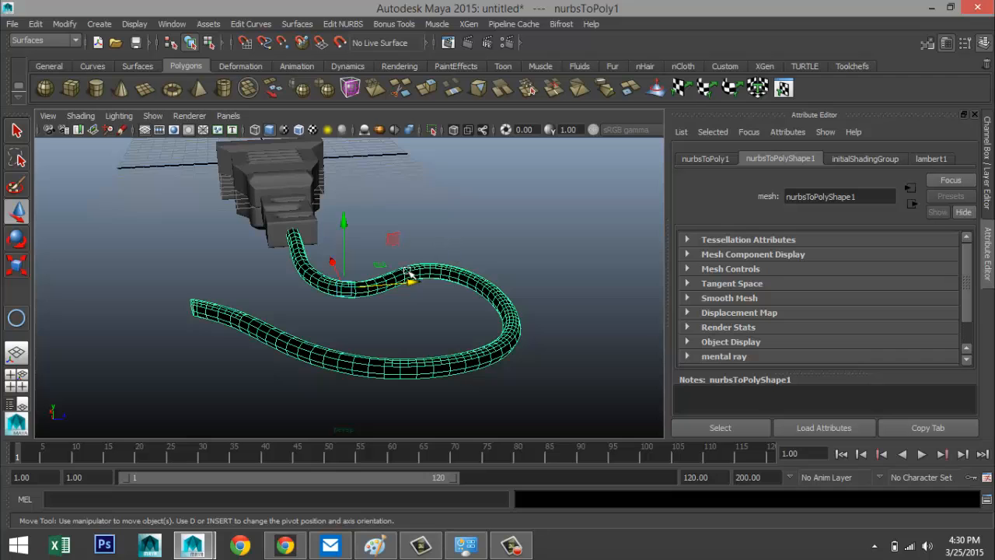
- Delete the reference image plane from the scene
left_click_drag(406, 272, 423, 332, "alt")
middle_click_drag(423, 332, 507, 348, "alt")
left_click(339, 219)
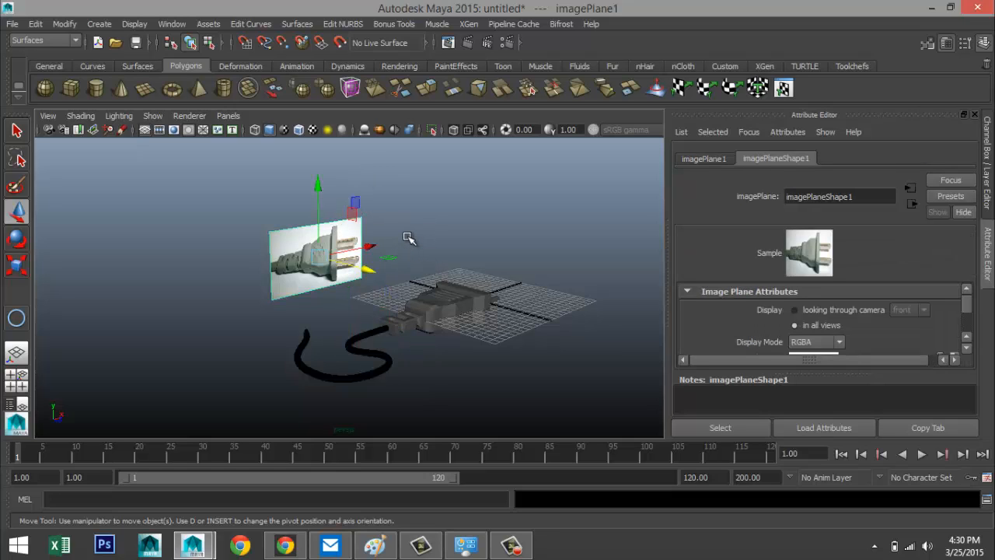
key("Delete")
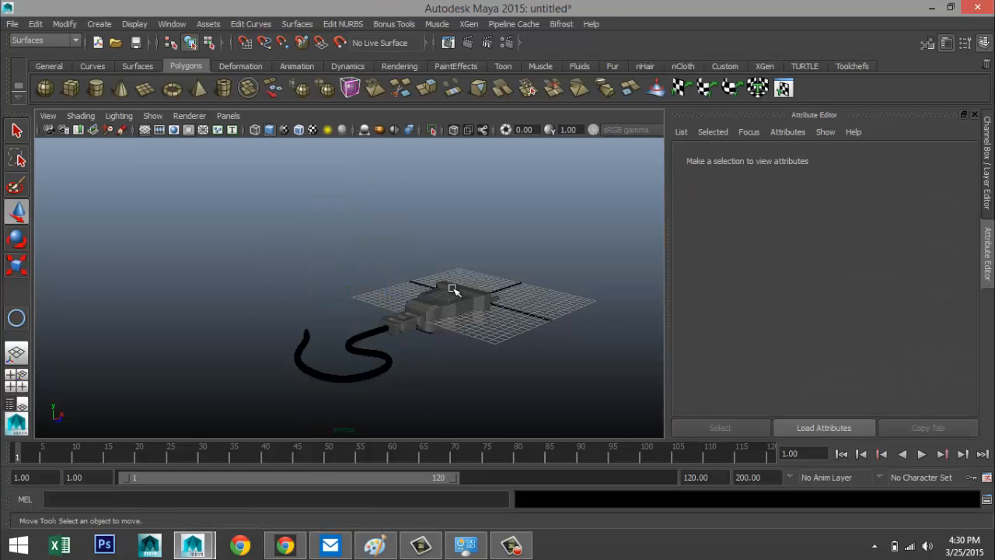
- Select both metal prongs, assign them a new mia_material_x material and show the material's attributes
left_click_drag(429, 357, 409, 346, "alt")
right_click_drag(409, 346, 351, 375, "alt")
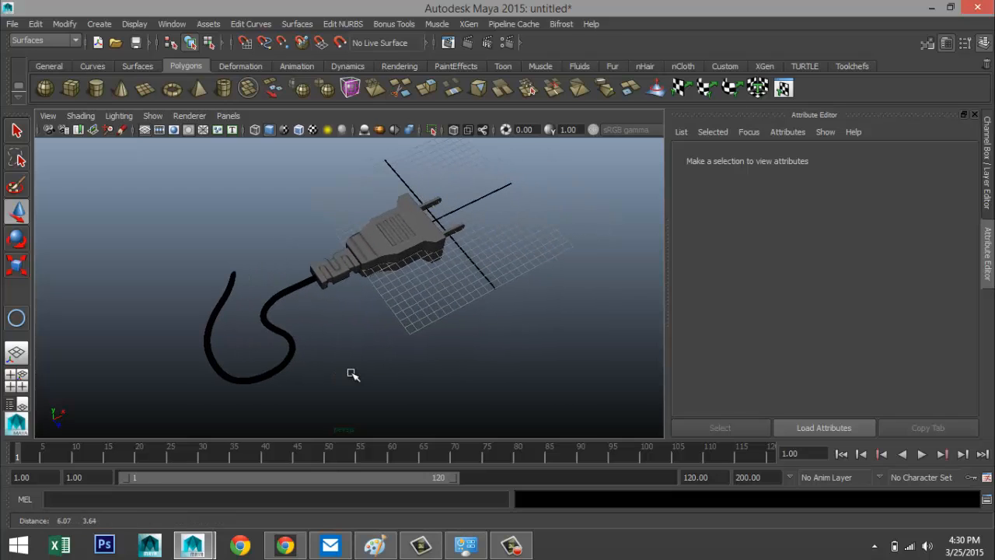
left_click(436, 206)
key("w")
left_click(455, 230)
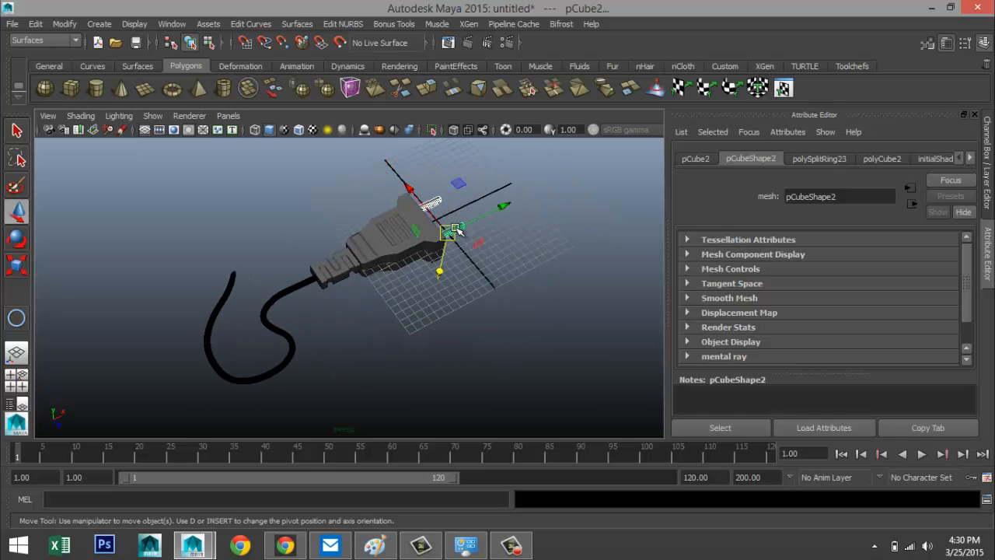
right_click_drag(456, 231, 498, 498)
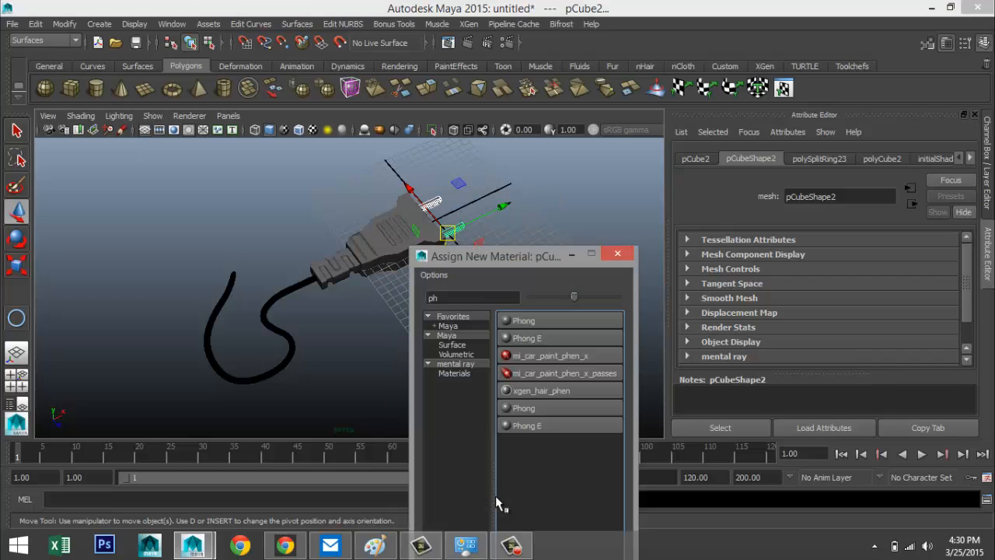
left_click_drag(485, 299, 241, 307)
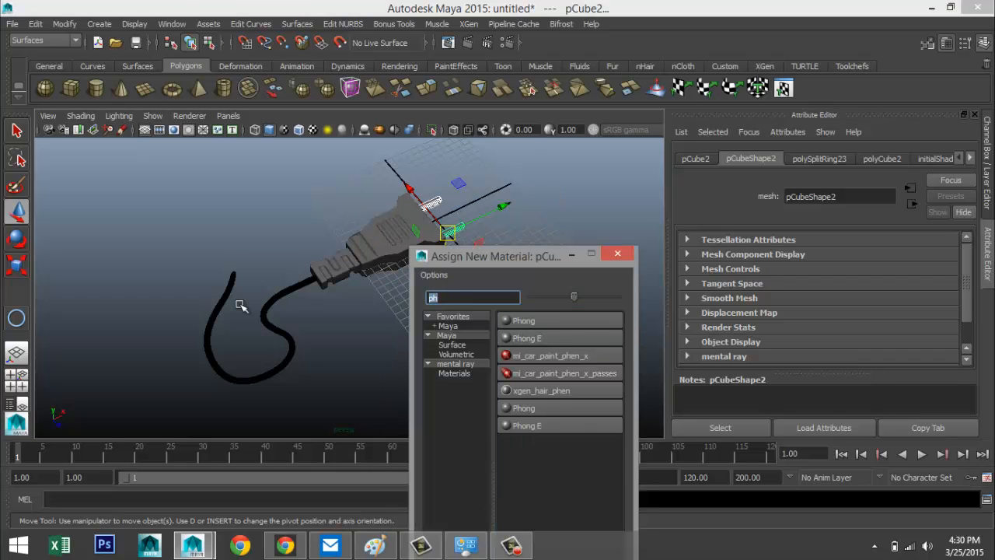
type("mia")
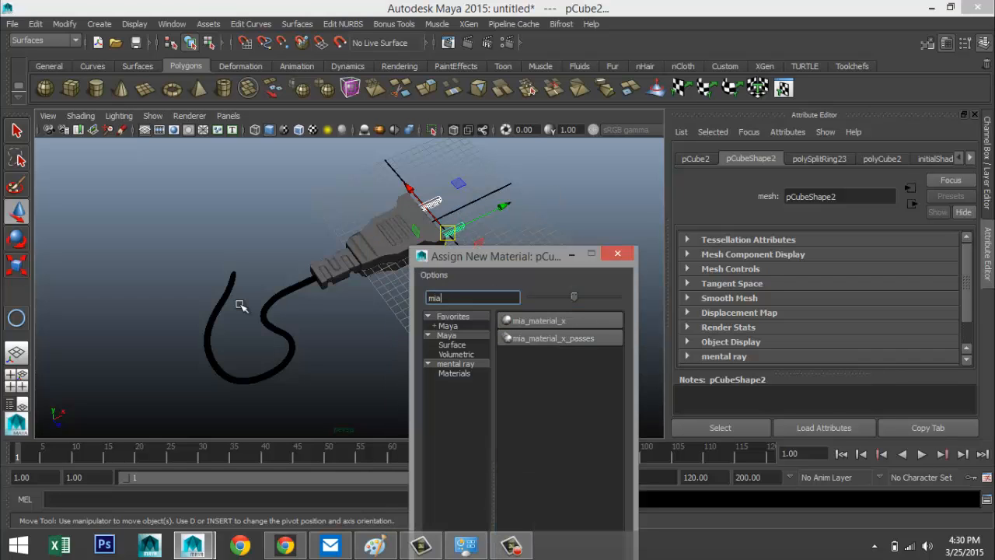
left_click(573, 325)
left_click(794, 160)
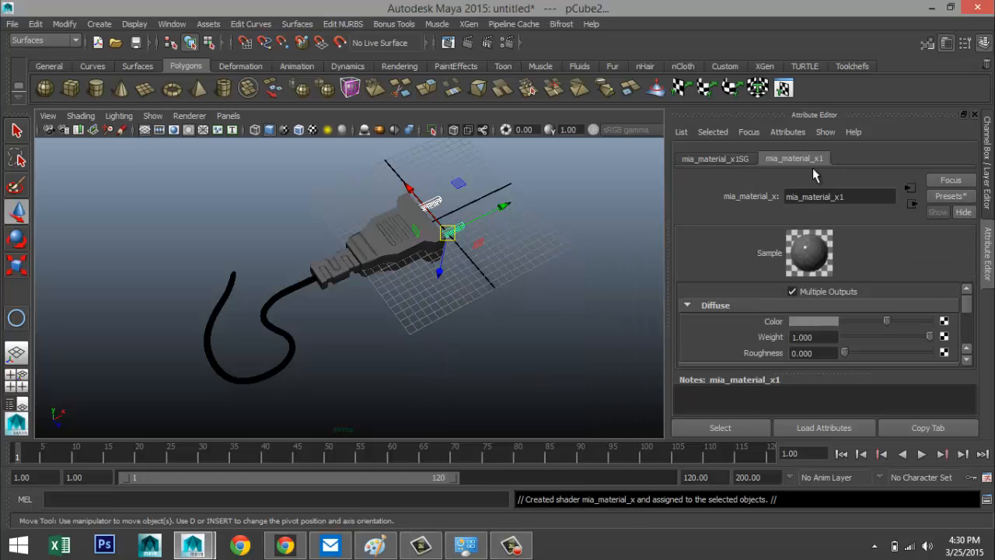
- Blend the SatinedMetal preset at 50% into the prongs' material, darken its diffuse color and set the roughness to 0.137
left_click(949, 199)
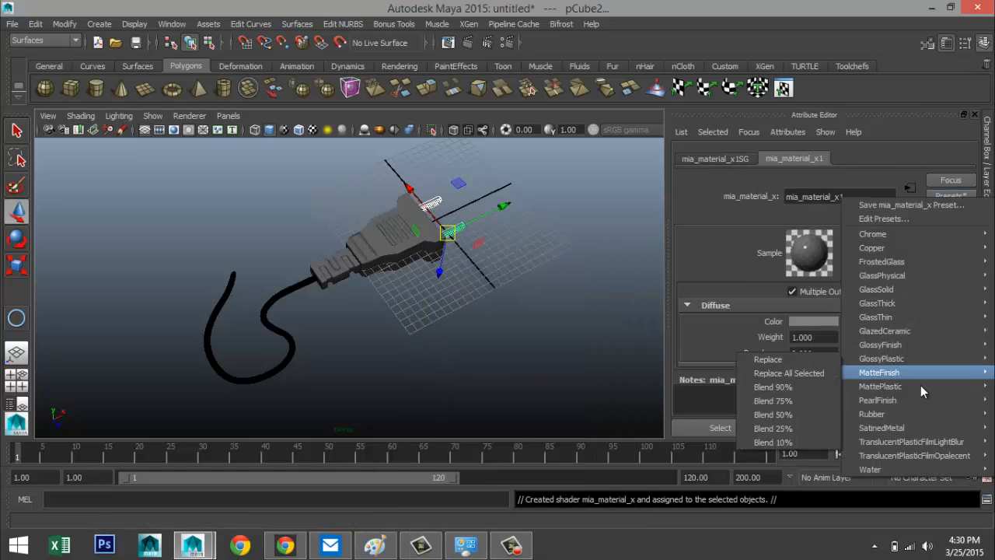
mouse_move(919, 429)
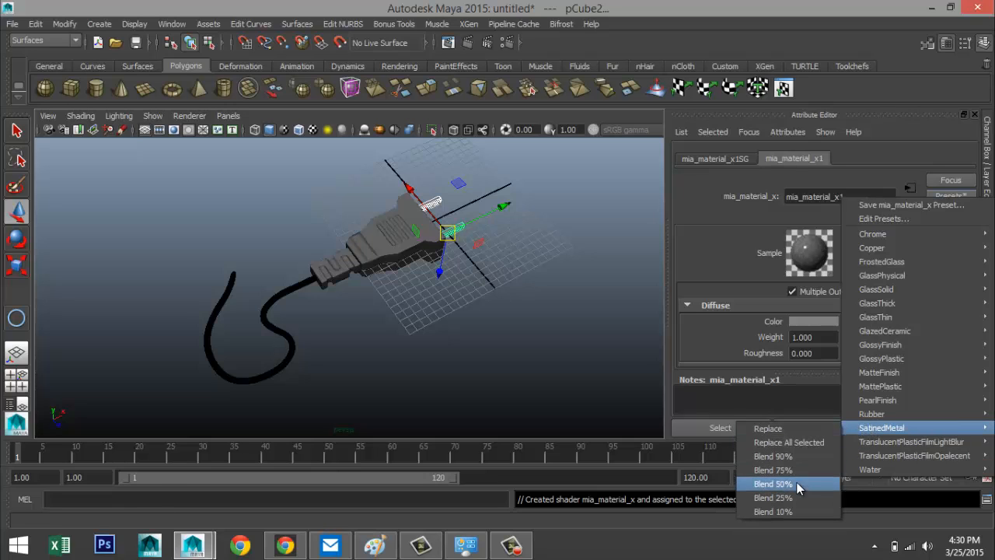
left_click(798, 484)
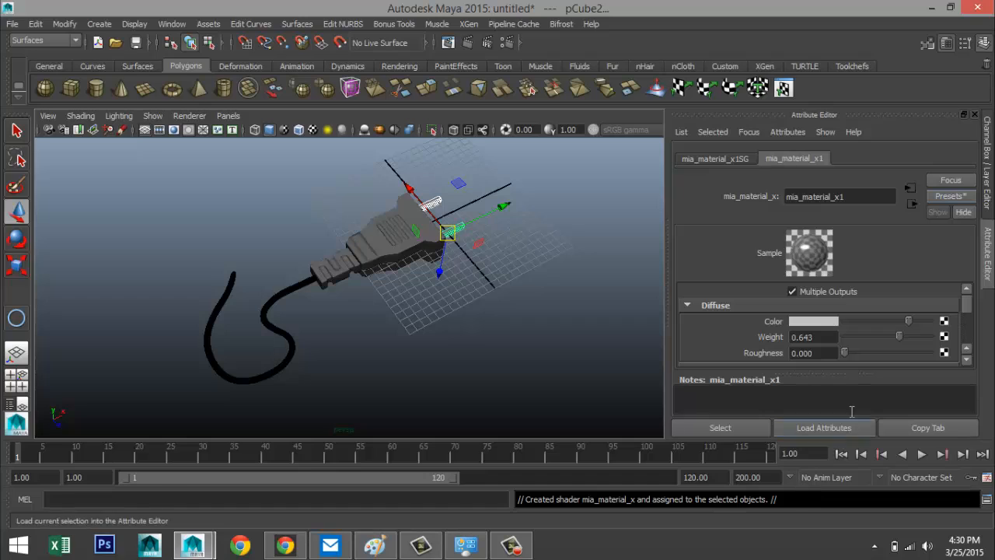
left_click_drag(908, 322, 884, 326)
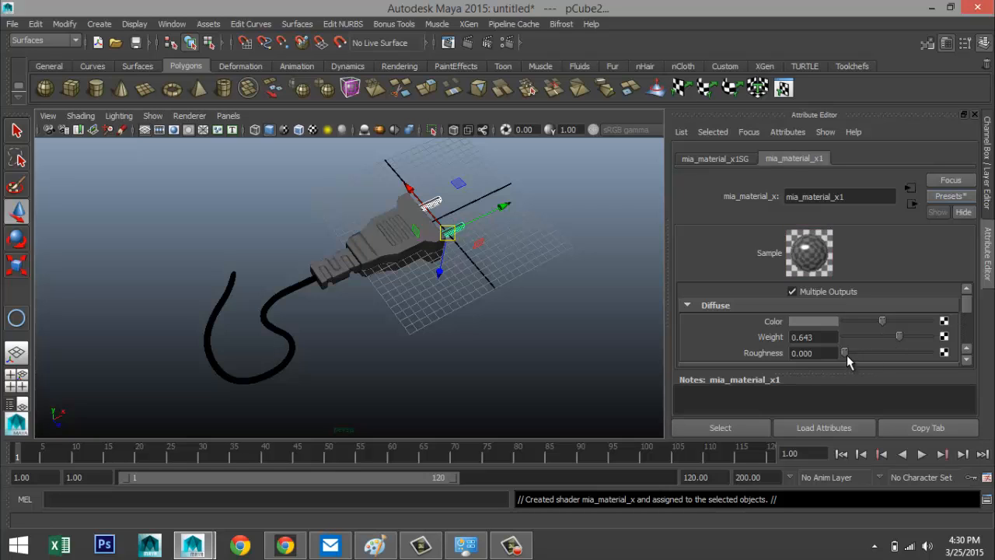
left_click_drag(846, 355, 856, 355)
- Select the plug body, strain relief and cord together and assign them a new mia_material_x material
scroll(478, 326, "up", 3)
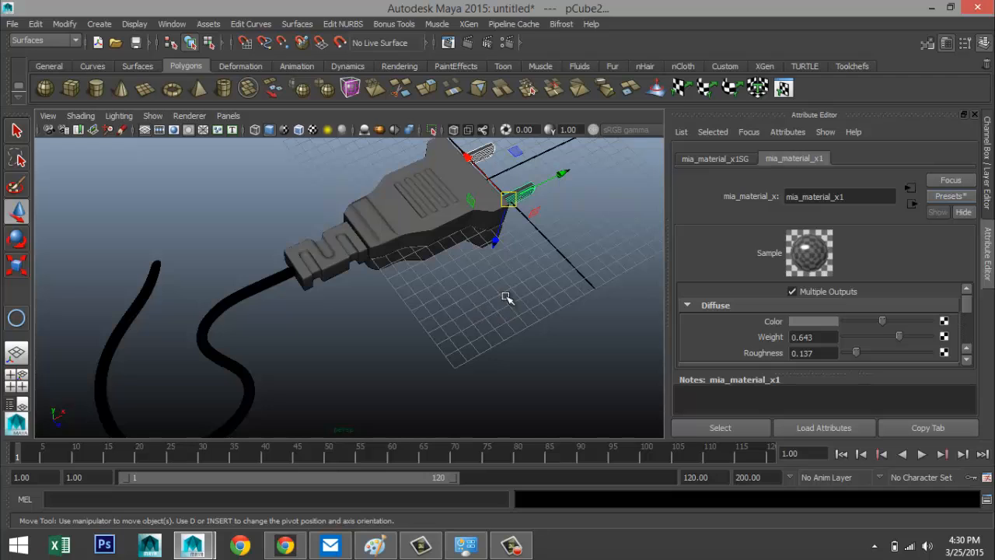
left_click_drag(506, 295, 464, 359, "alt")
left_click(438, 292)
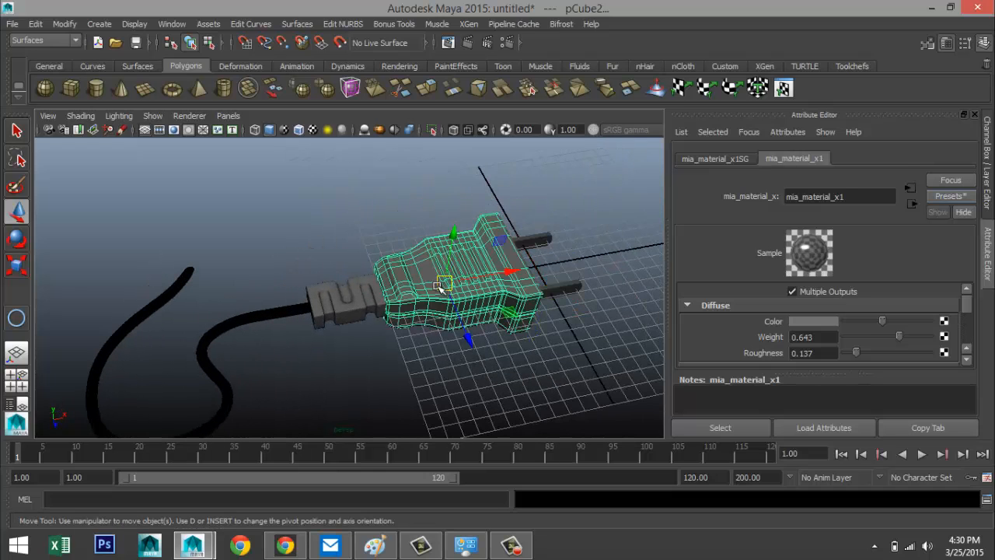
left_click(344, 305, "shift")
left_click(270, 325)
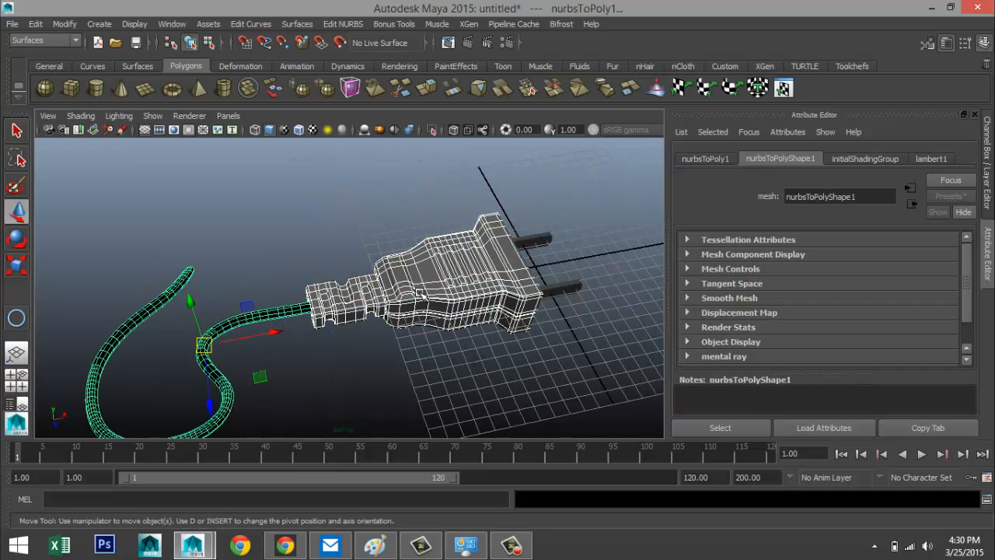
right_click(431, 294)
left_click(434, 495)
left_click(549, 326)
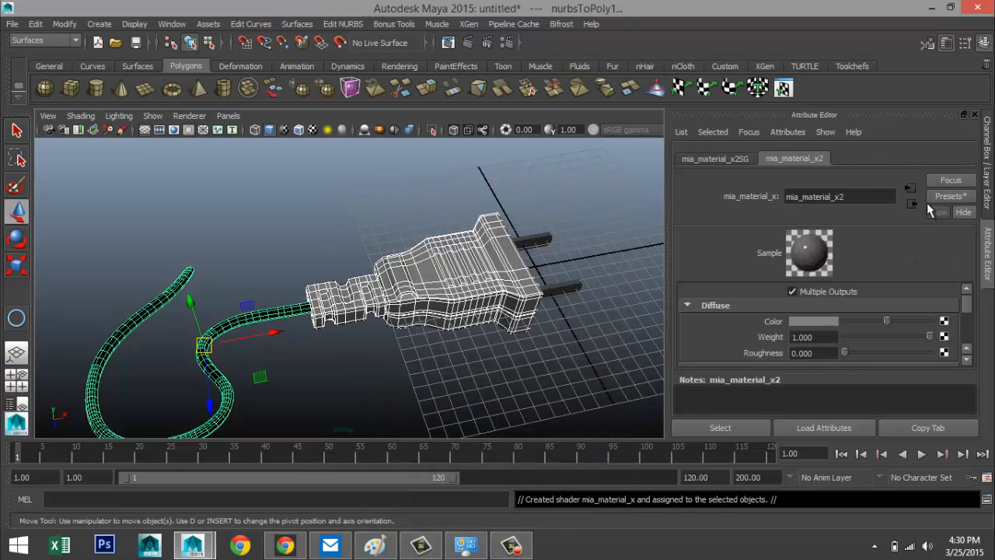
- Replace the settings of the body and cord material with the Rubber preset, and deselect the parts
left_click(950, 197)
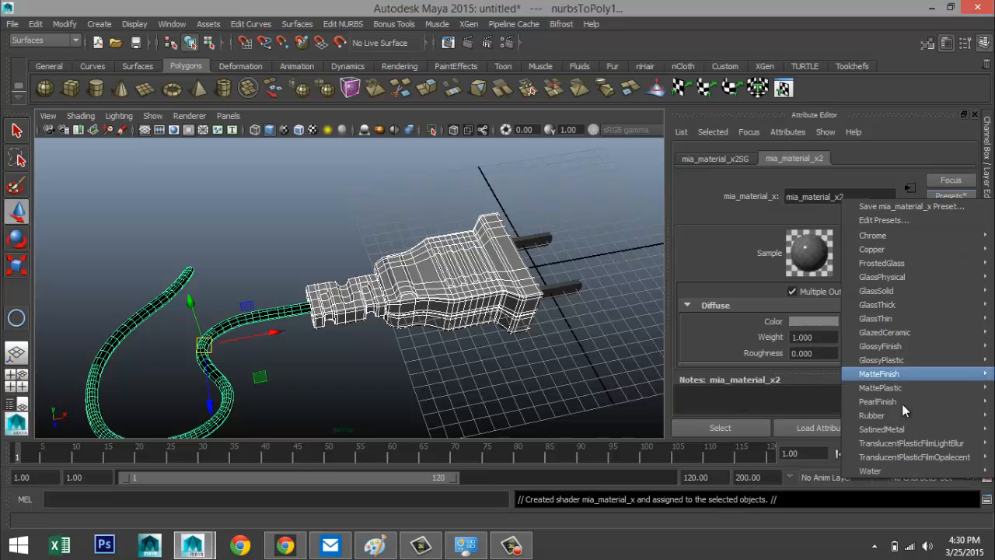
mouse_move(899, 416)
left_click(810, 416)
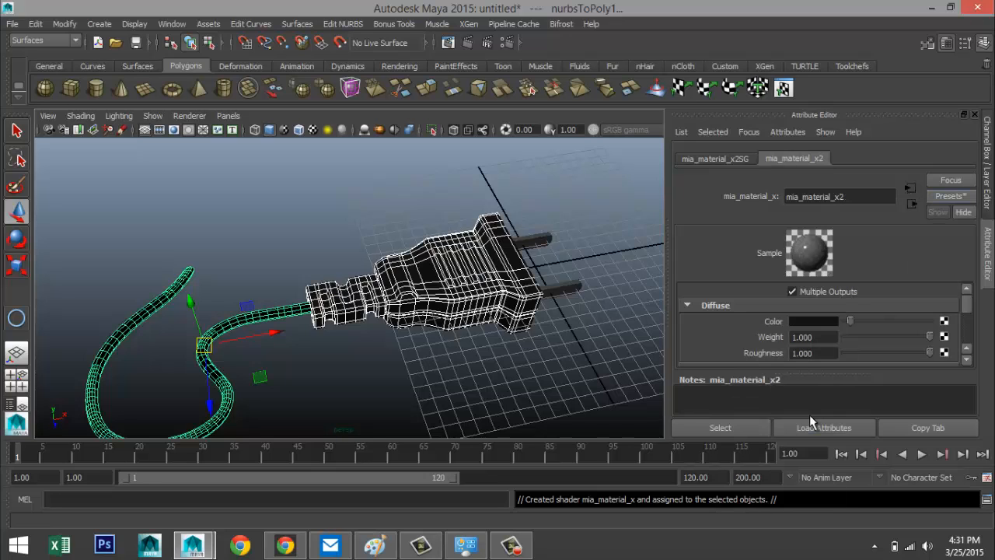
left_click(499, 347)
- Select the plug body, strain relief, prongs and cord, and combine them into a single polygon mesh
scroll(498, 353, "down", 3)
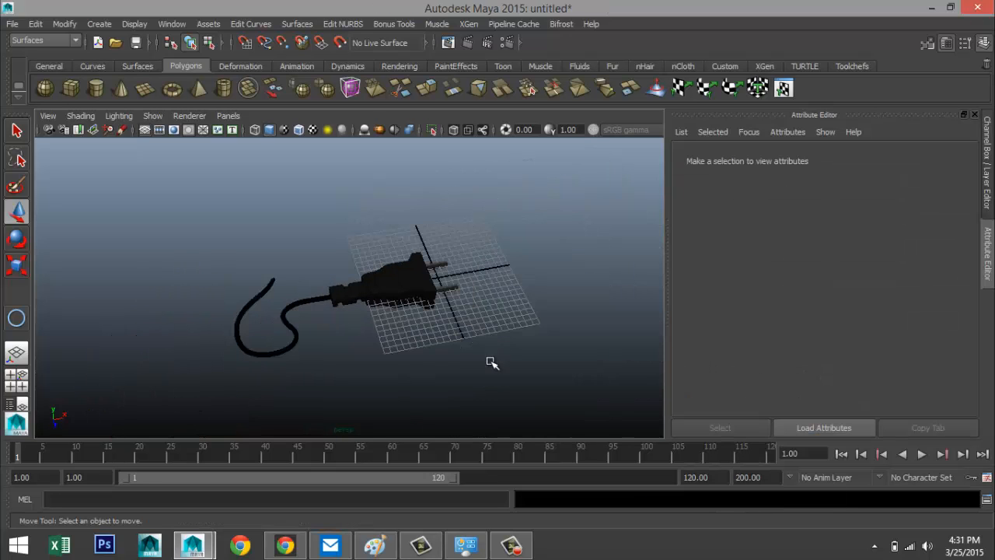
left_click_drag(218, 226, 610, 426)
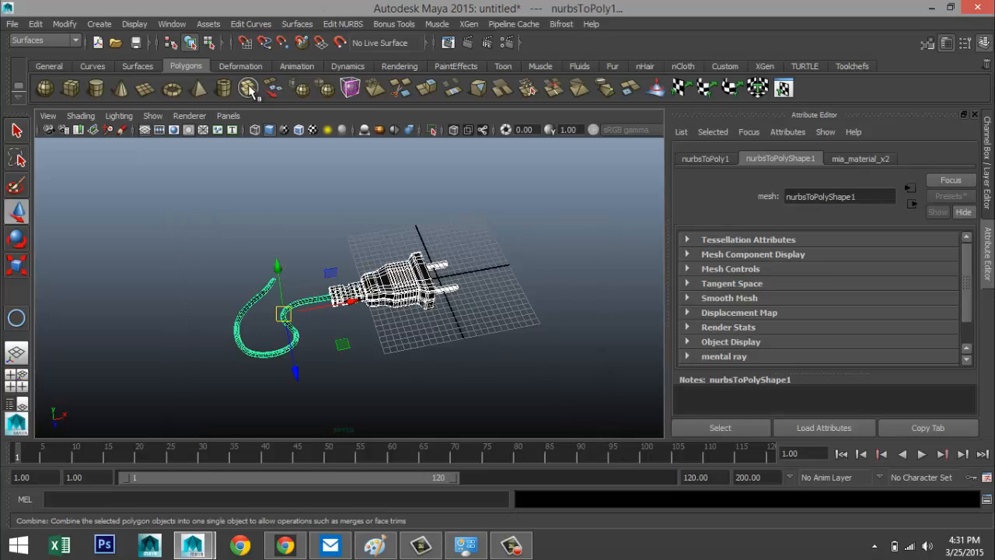
left_click(76, 41)
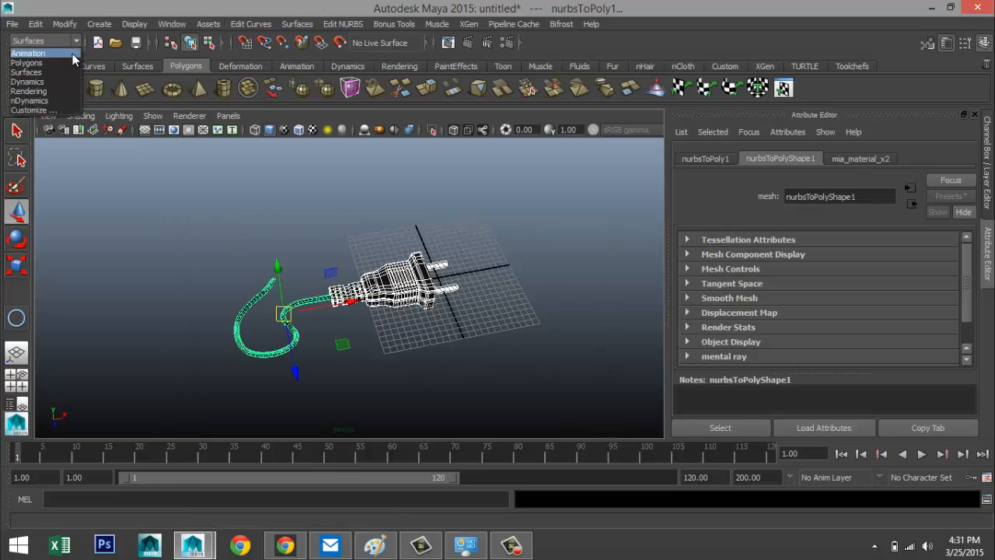
left_click(67, 62)
left_click(272, 24)
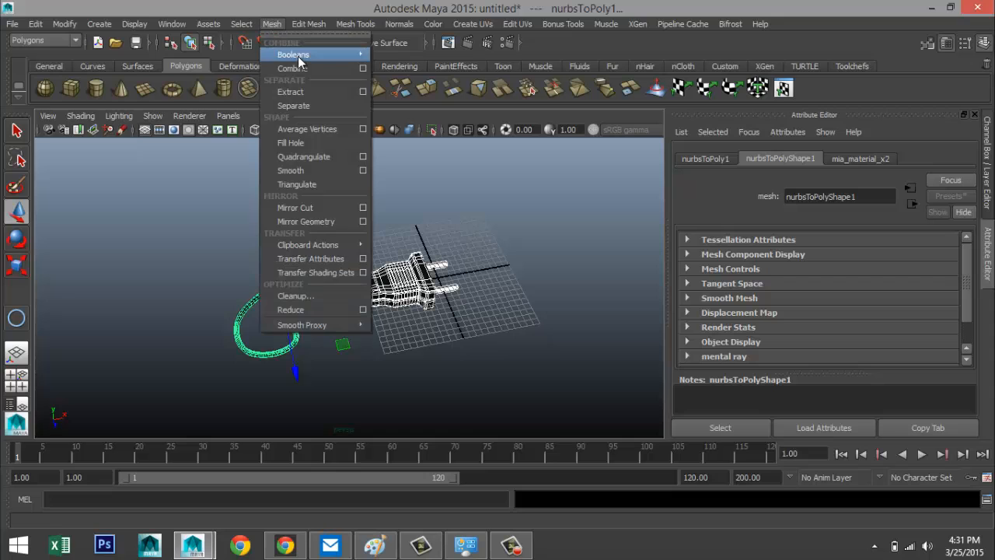
left_click(306, 71)
- Create a large polygon ground plane under the plug and assign it a new Phong E material with pure white color
scroll(269, 272, "down", 3)
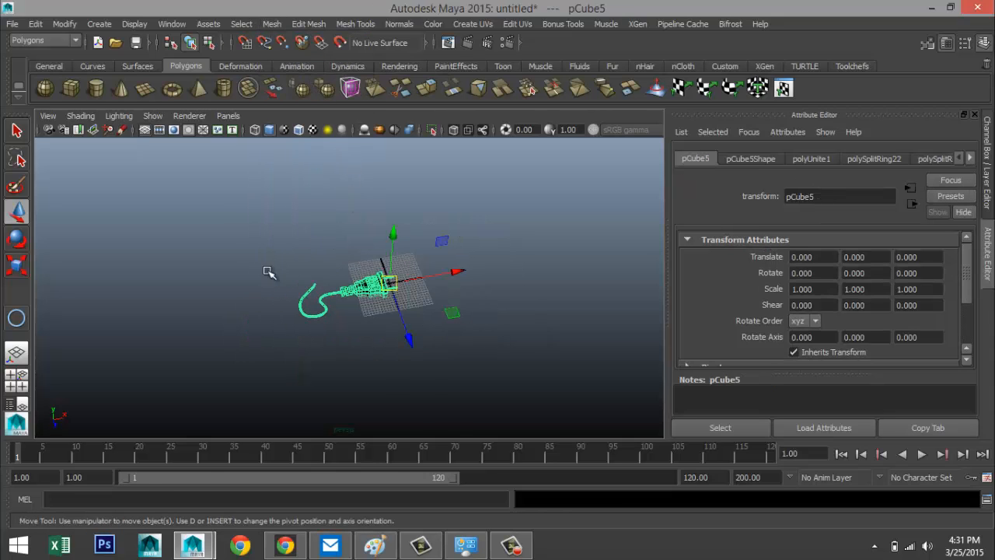
left_click(145, 88)
left_click_drag(133, 243, 435, 393)
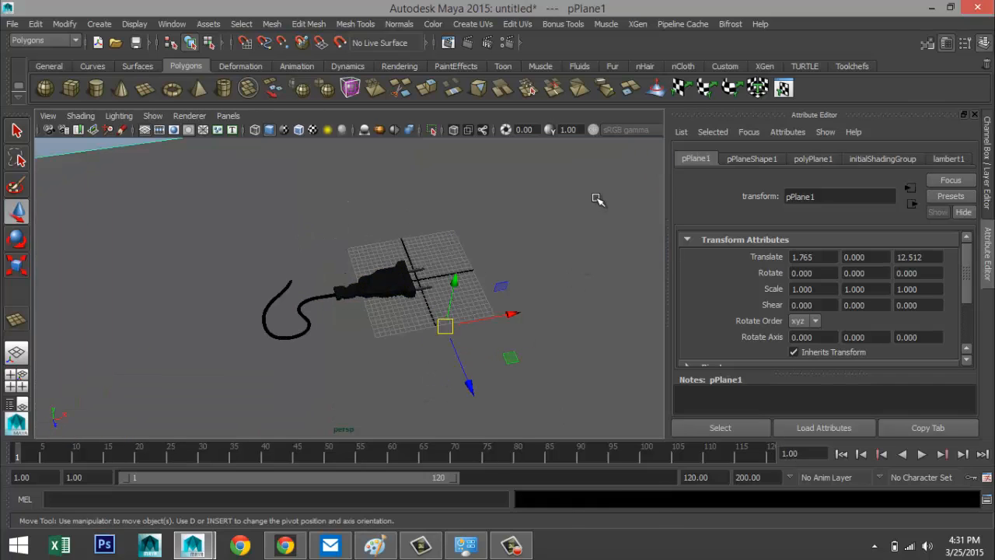
right_click_drag(595, 202, 588, 483)
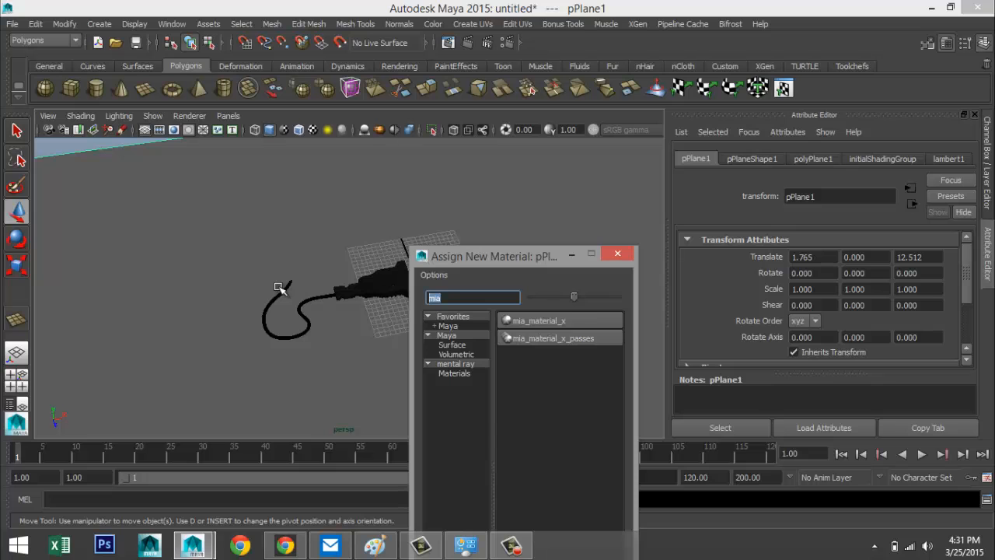
type("ph")
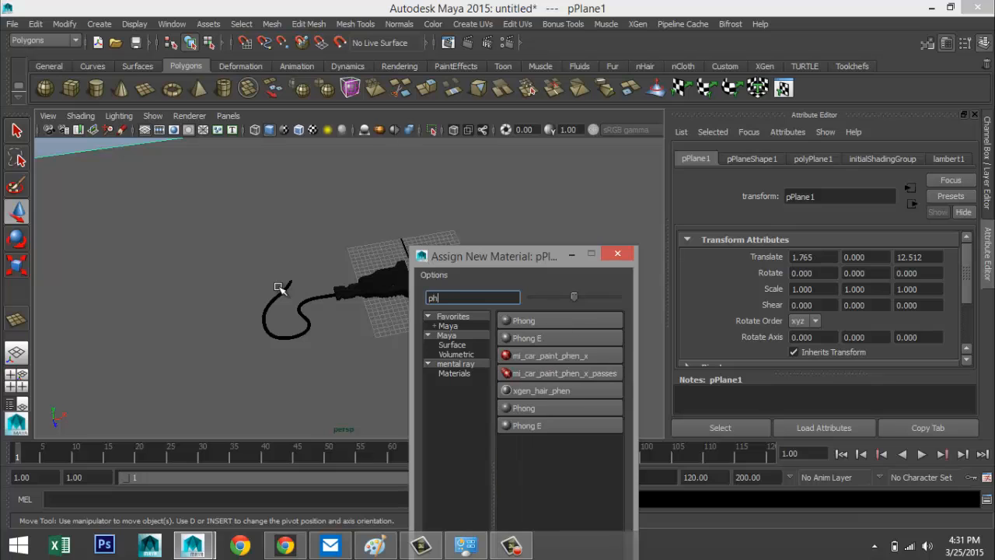
left_click(542, 339)
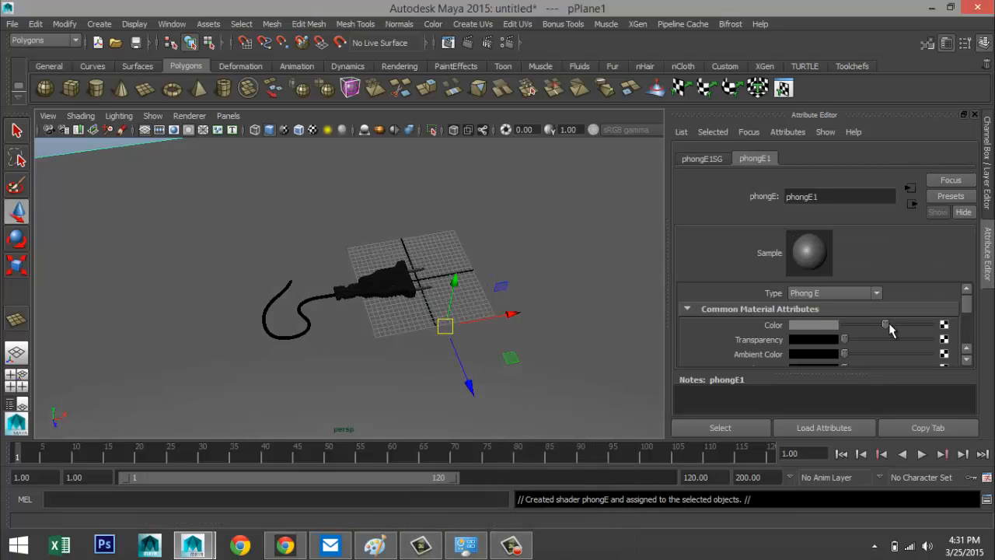
left_click_drag(890, 330, 953, 331)
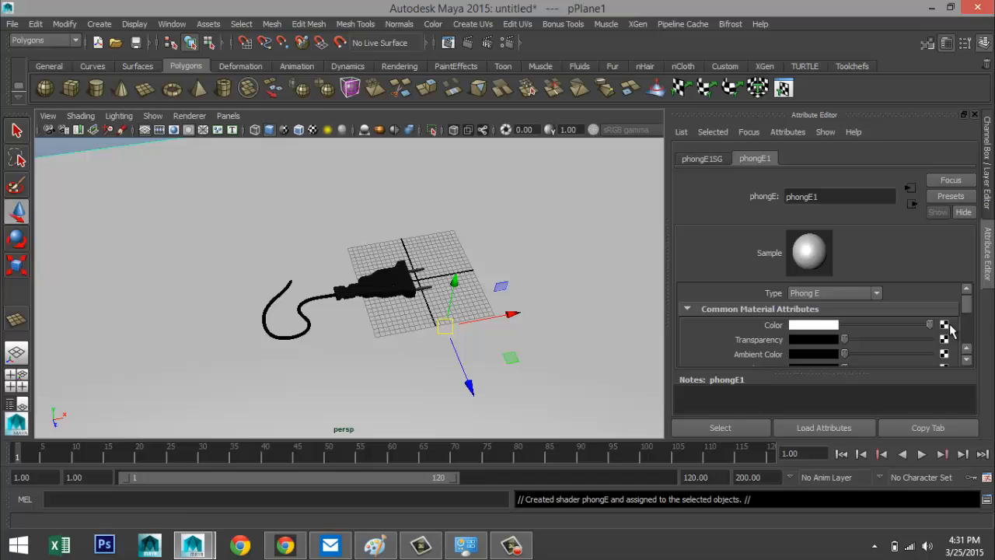
- Open the render settings and set the renderer to mental ray
left_click(507, 44)
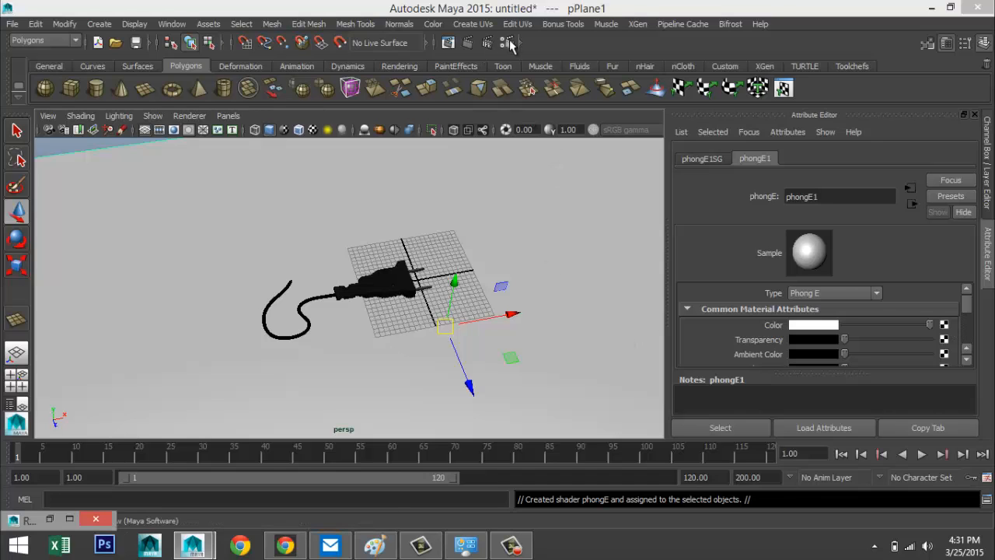
left_click(70, 520)
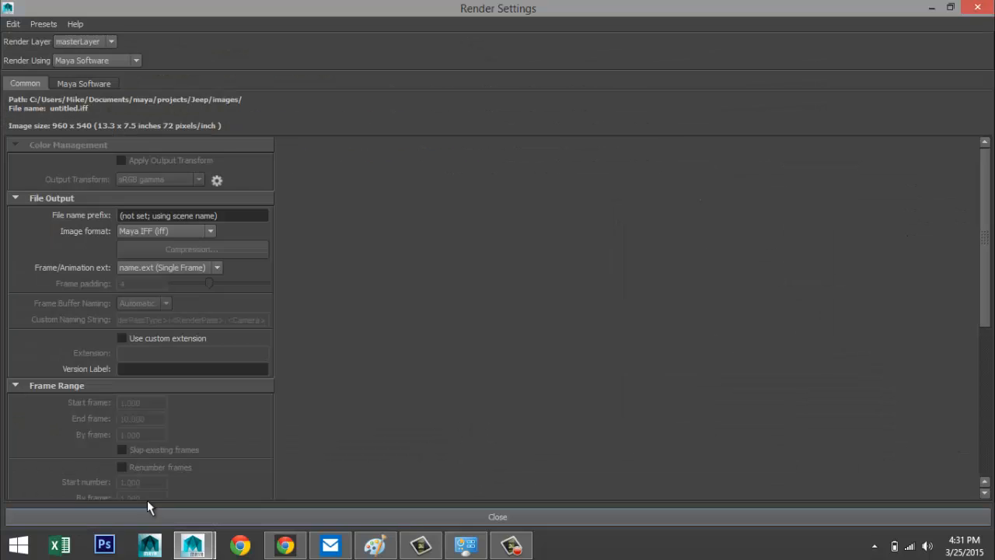
left_click(136, 62)
left_click(144, 100)
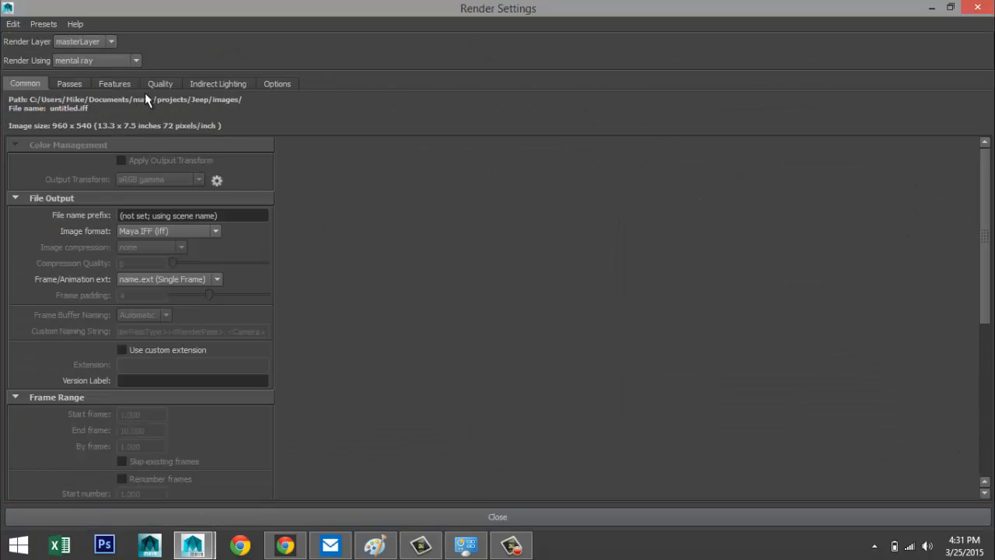
- Create image based lighting for the scene and enable both Global Illumination and Final Gathering
left_click(213, 84)
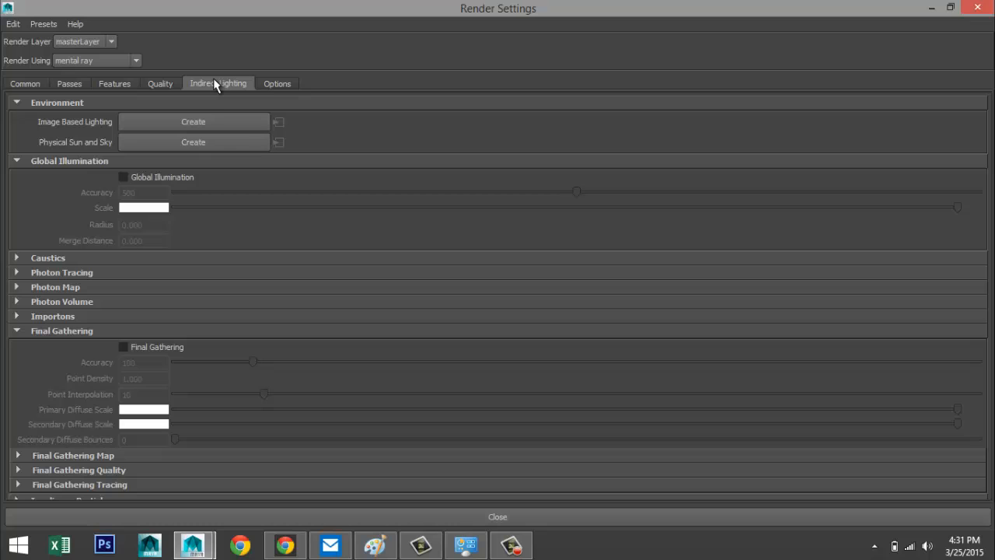
left_click(170, 120)
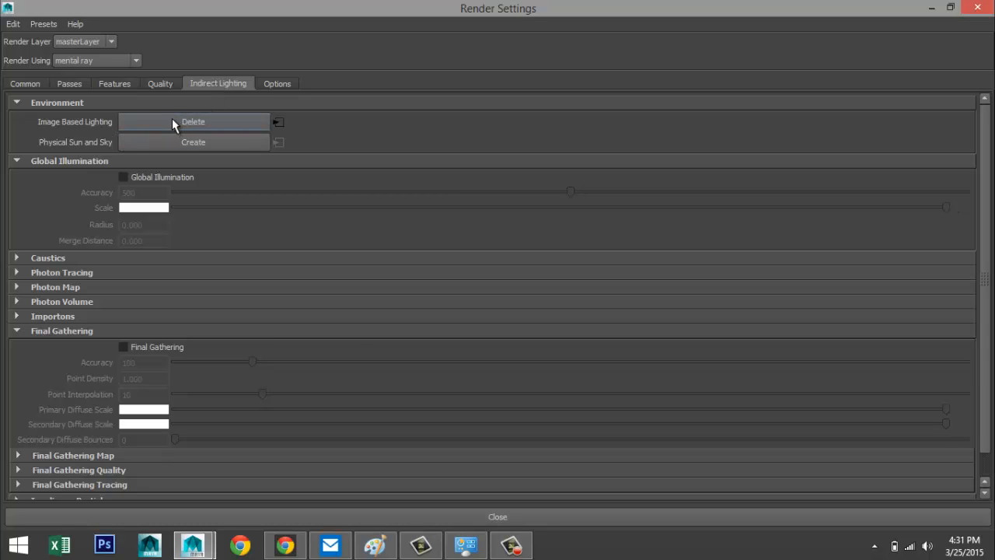
left_click(122, 178)
left_click(123, 346)
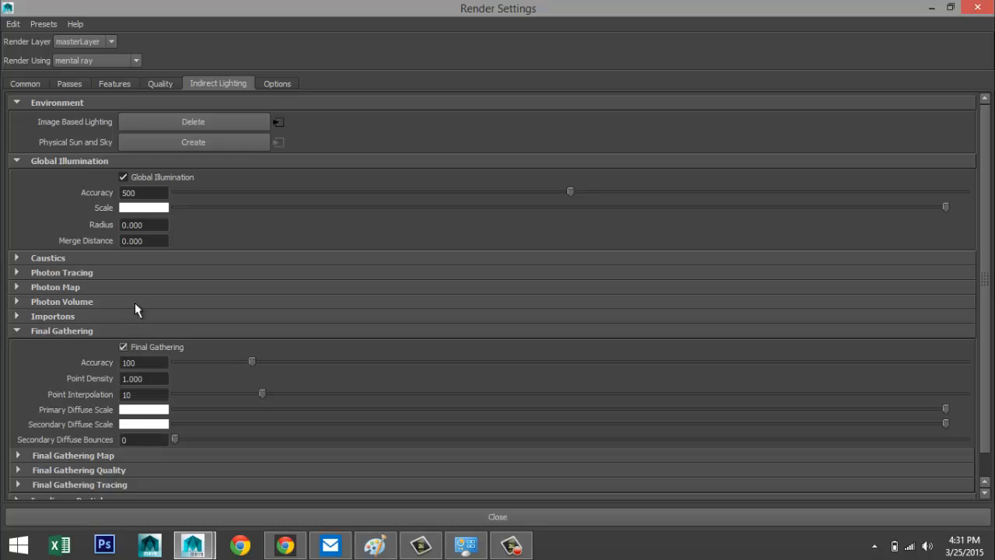
- Raise the unified sampling quality, set the image size preset to HD 1080 and minimize the render settings
left_click(161, 86)
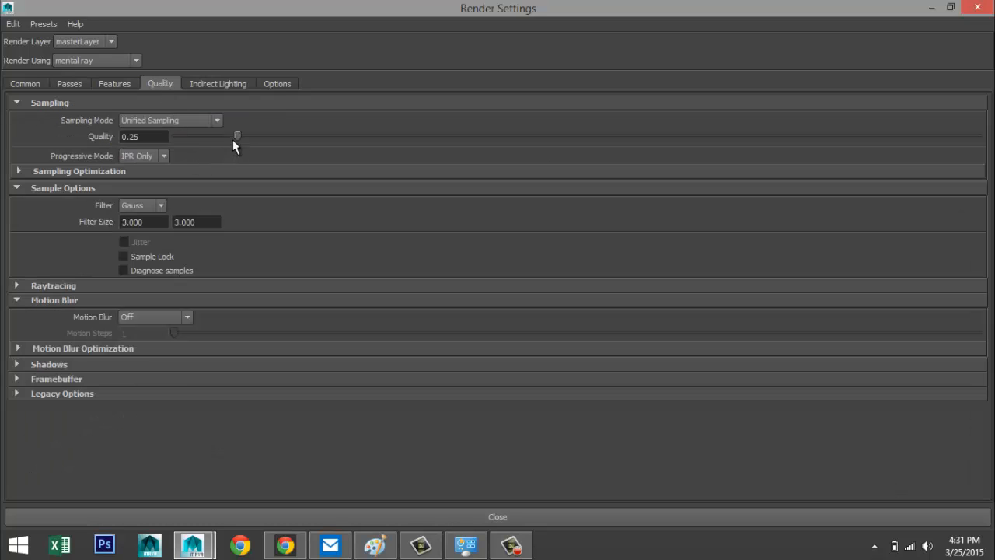
left_click_drag(677, 141, 766, 135)
left_click(17, 84)
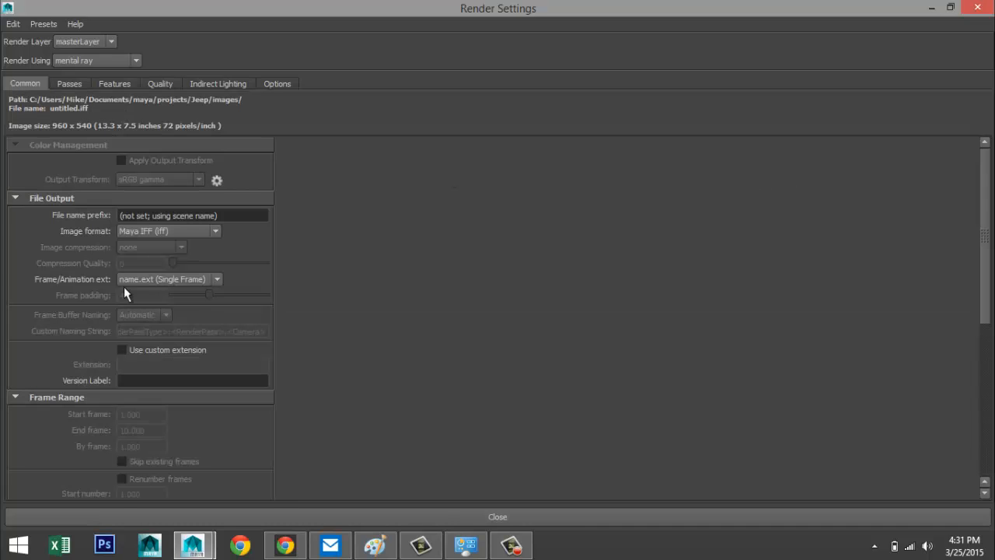
scroll(125, 293, "down", 5)
left_click(217, 294)
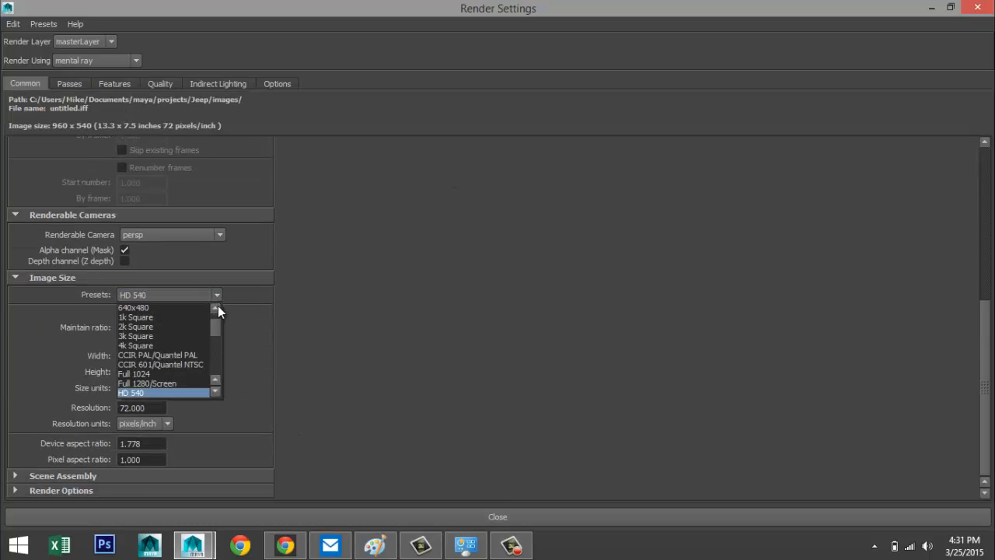
left_click(214, 392)
left_click(215, 392)
left_click(204, 393)
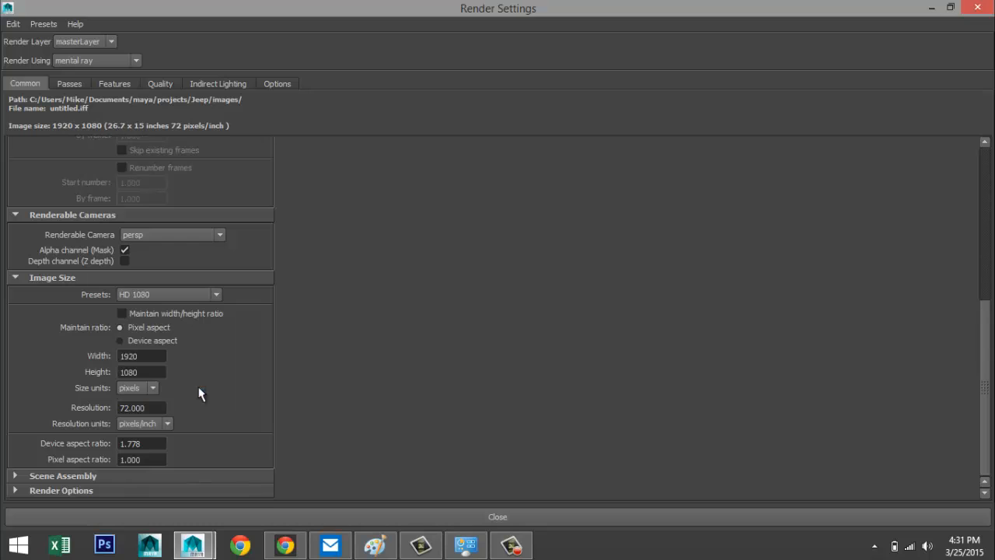
left_click(931, 7)
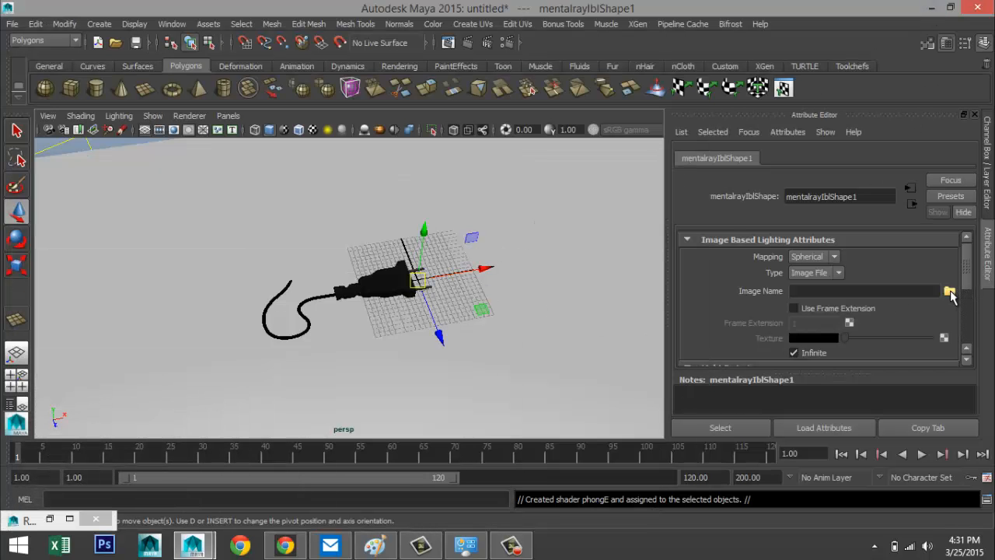
- Load Fh_HDRI-Pack1-13.hdr from the HDRI folder as the image of the image based lighting node
left_click(949, 291)
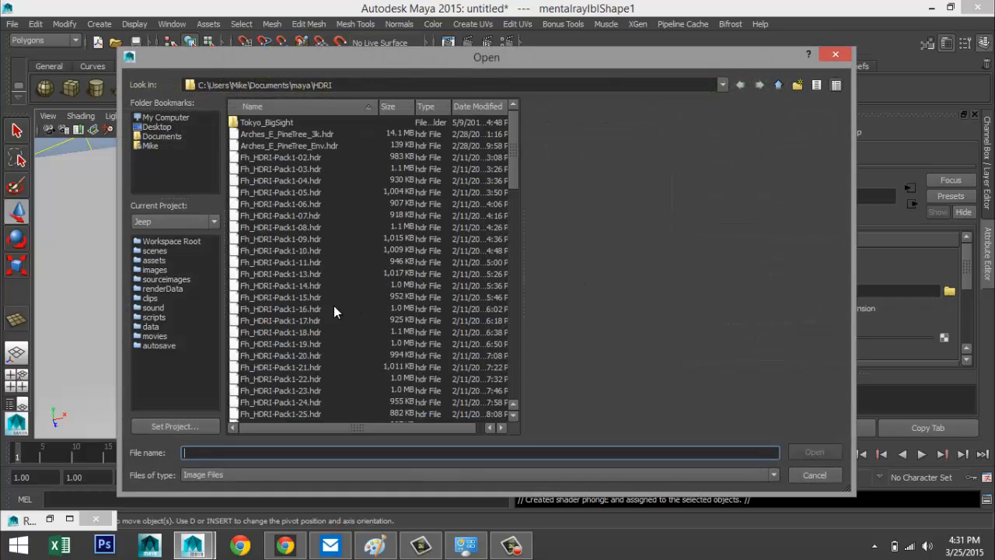
left_click(293, 274)
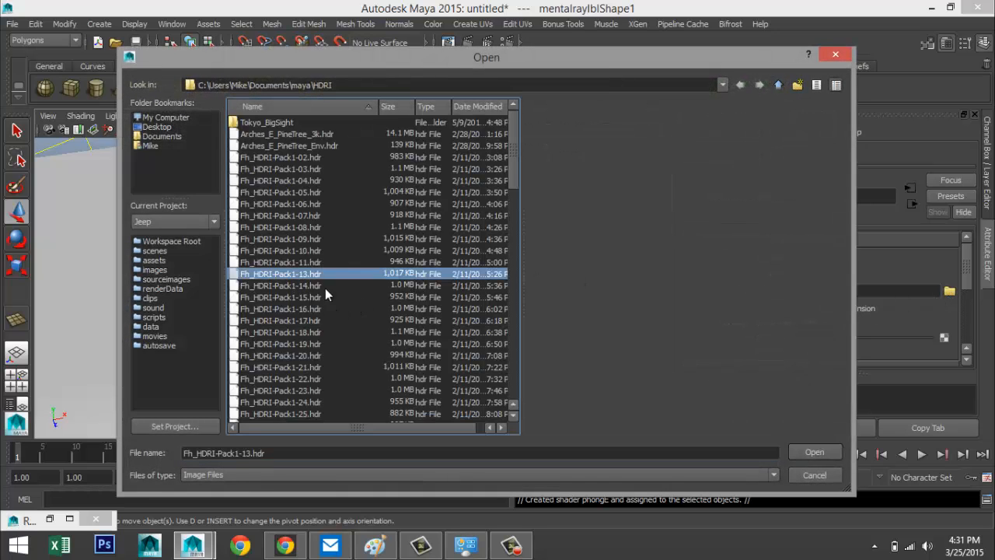
left_click(814, 454)
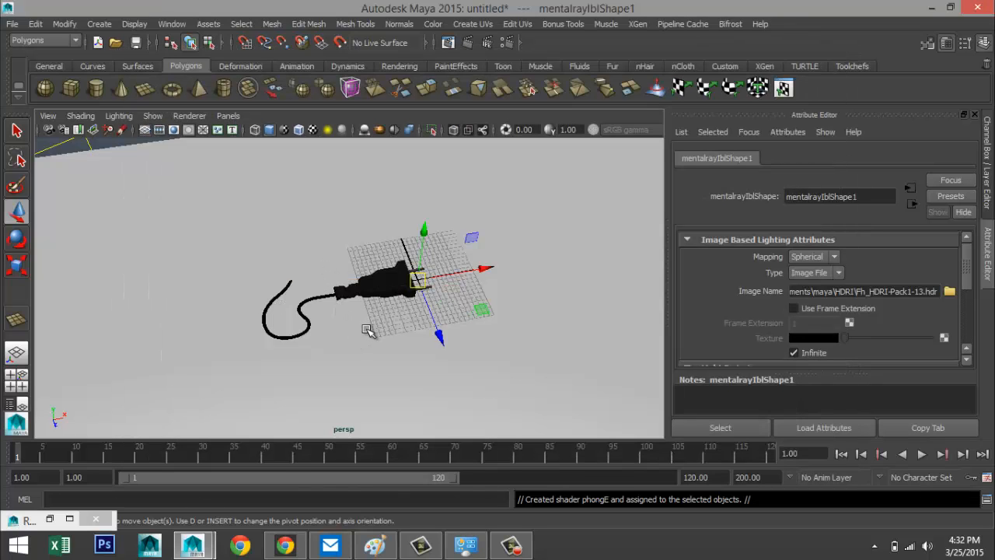
scroll(359, 330, "up", 4)
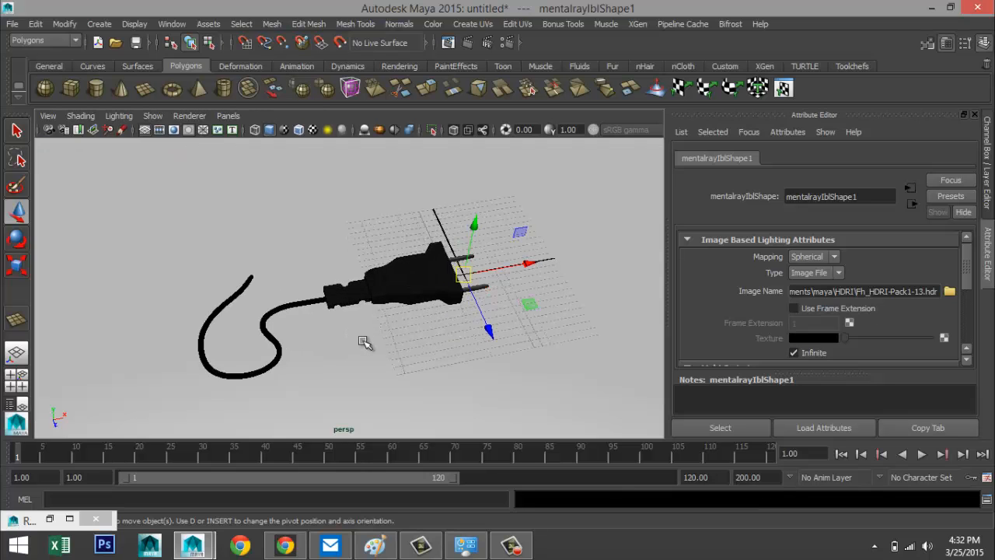
- Show the resolution gate in the perspective view and frame the plug diagonally inside it for rendering
left_click_drag(372, 354, 267, 342, "alt")
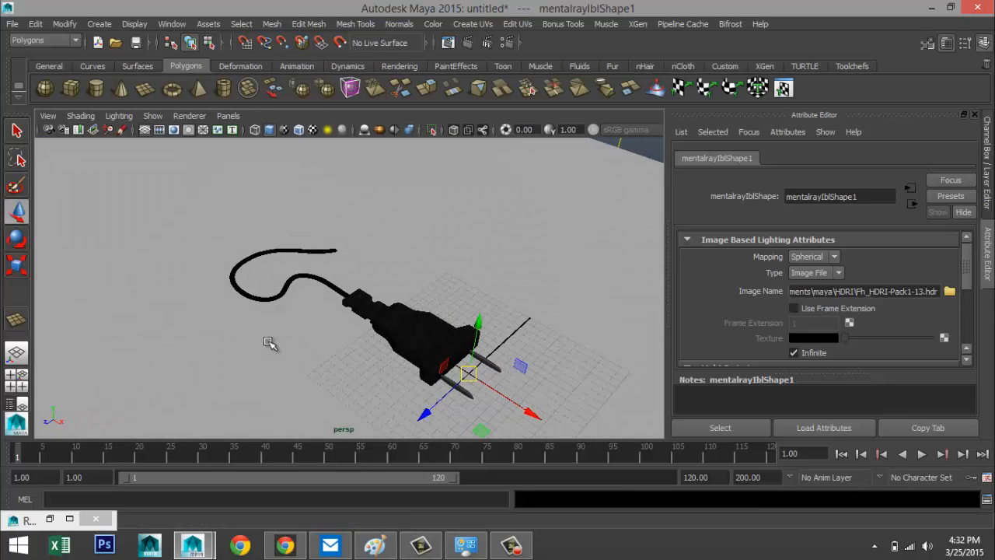
middle_click_drag(272, 345, 244, 284, "alt")
left_click_drag(244, 284, 257, 309, "alt")
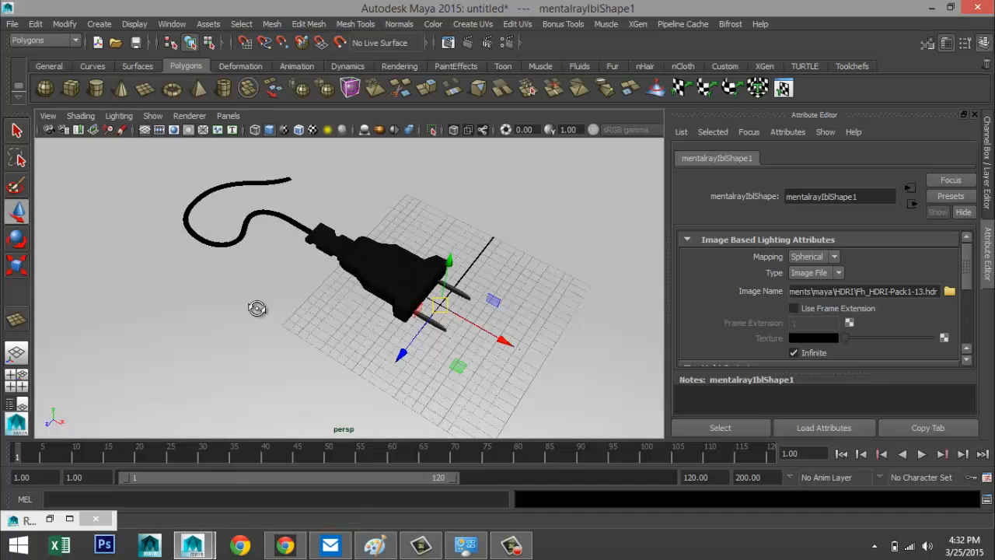
left_click(174, 130)
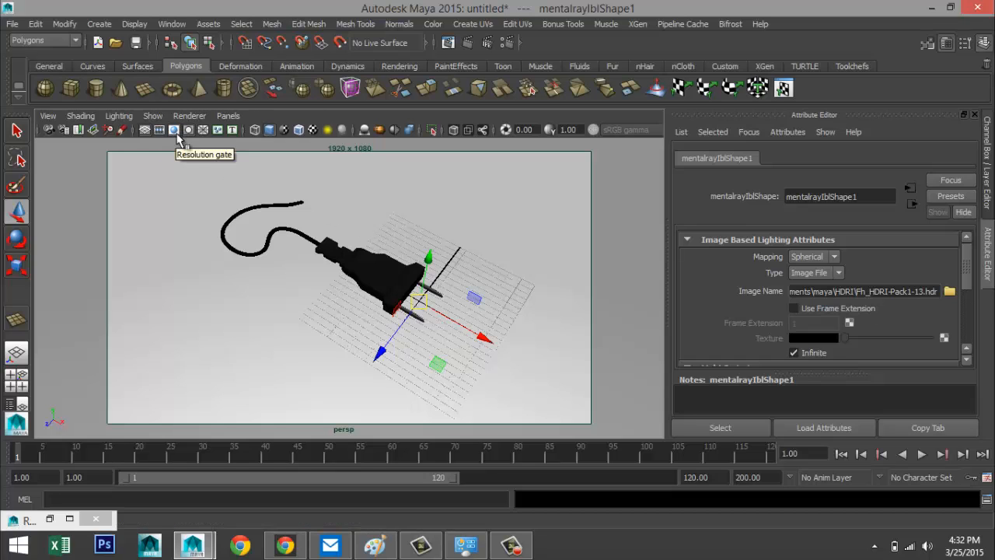
scroll(467, 304, "up", 3)
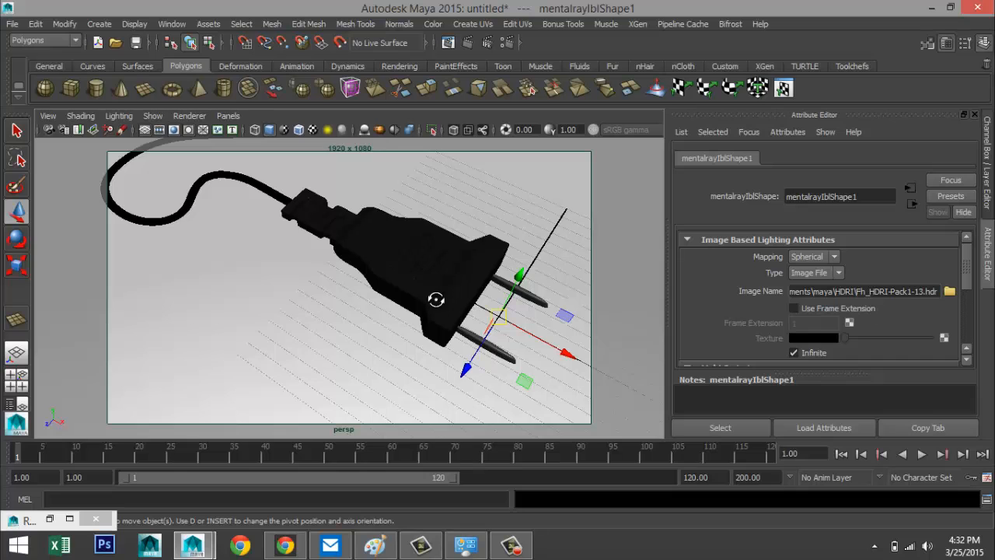
left_click_drag(436, 299, 374, 297, "alt")
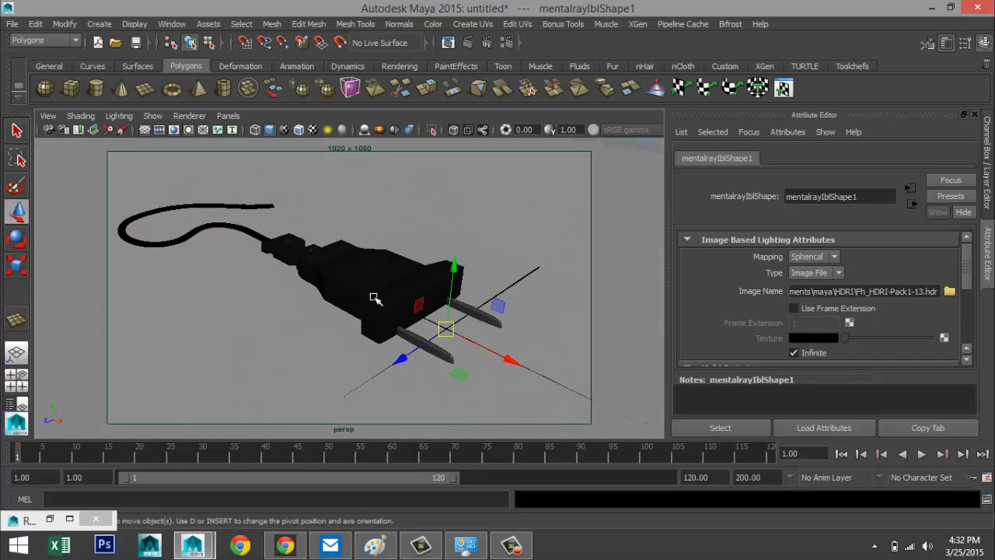
scroll(374, 321, "up", 2)
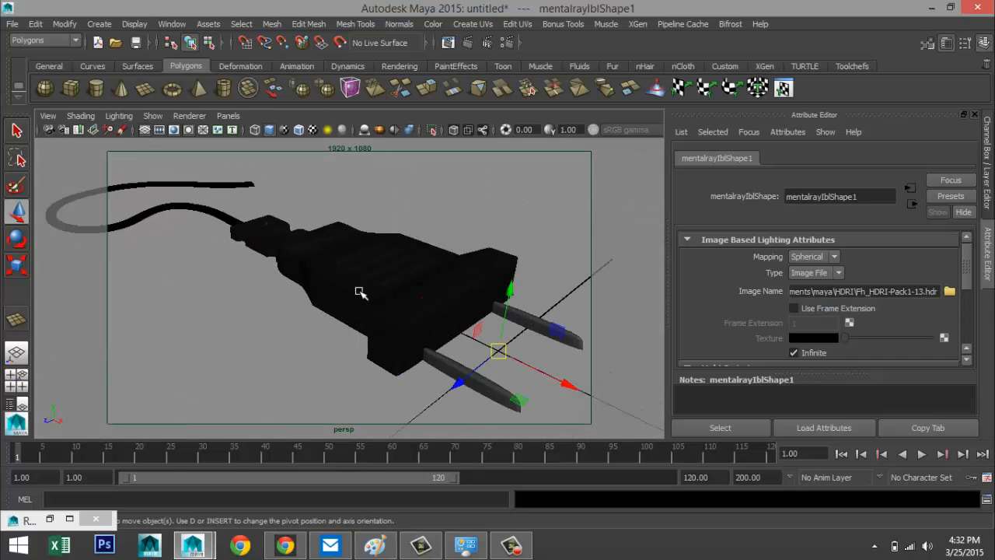
- Raise the plug to a Y translation of about 2.170 so its base rests at ground level, checking in the side view
left_click(360, 292)
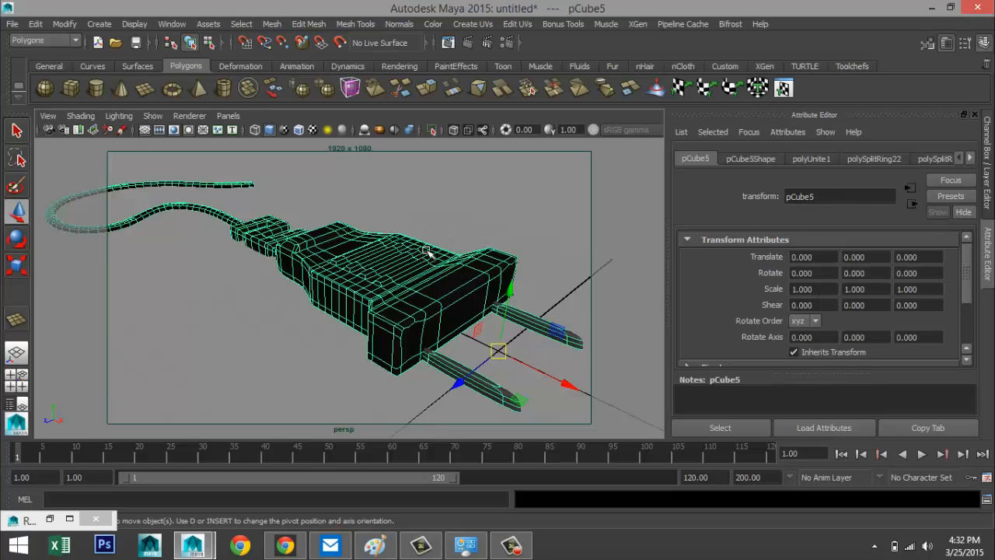
left_click_drag(511, 289, 521, 245)
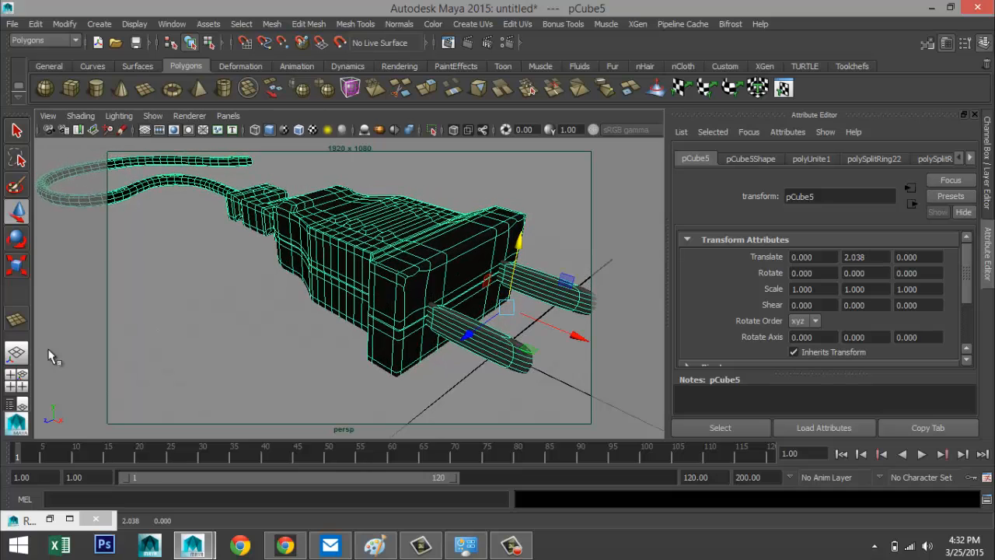
left_click(16, 380)
key("space")
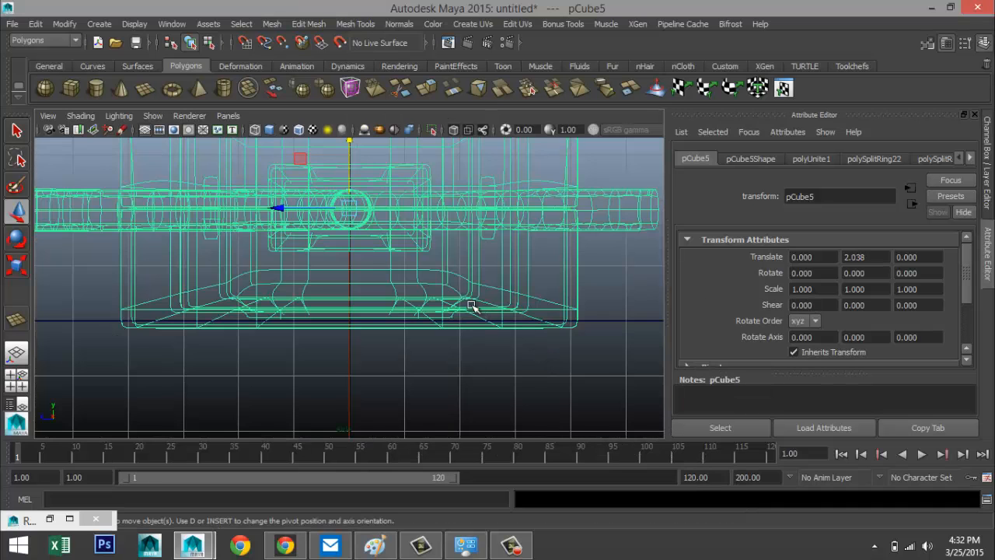
mouse_move(349, 155)
left_mouse_down()
mouse_move(352, 148)
mouse_move(347, 166)
left_mouse_up()
left_click(16, 381)
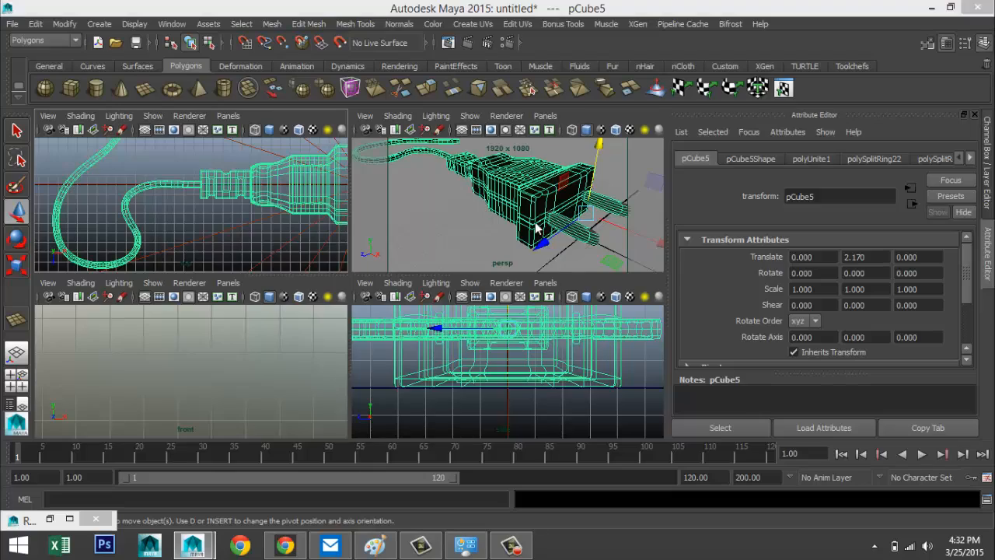
key("space")
left_click_drag(410, 307, 364, 329, "alt")
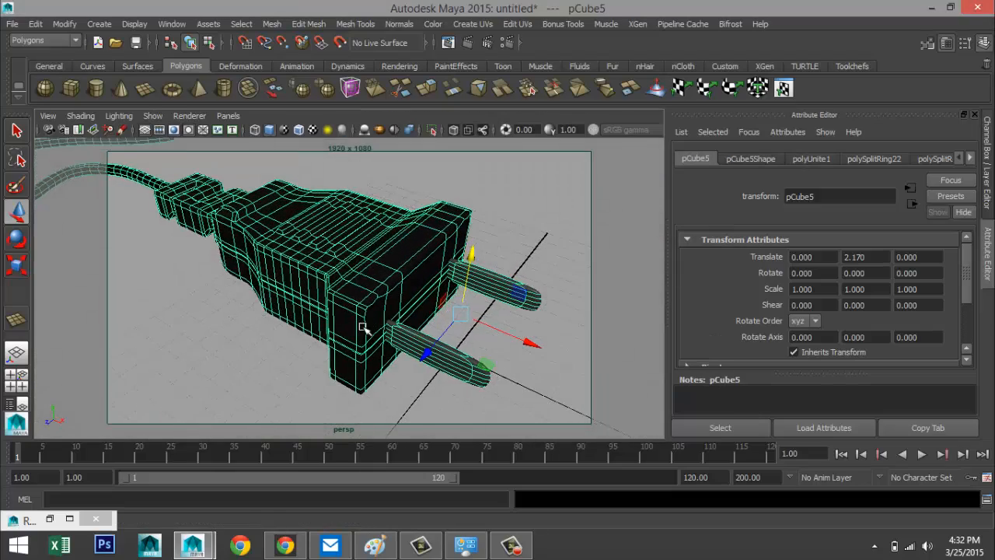
middle_click_drag(358, 327, 417, 341, "alt")
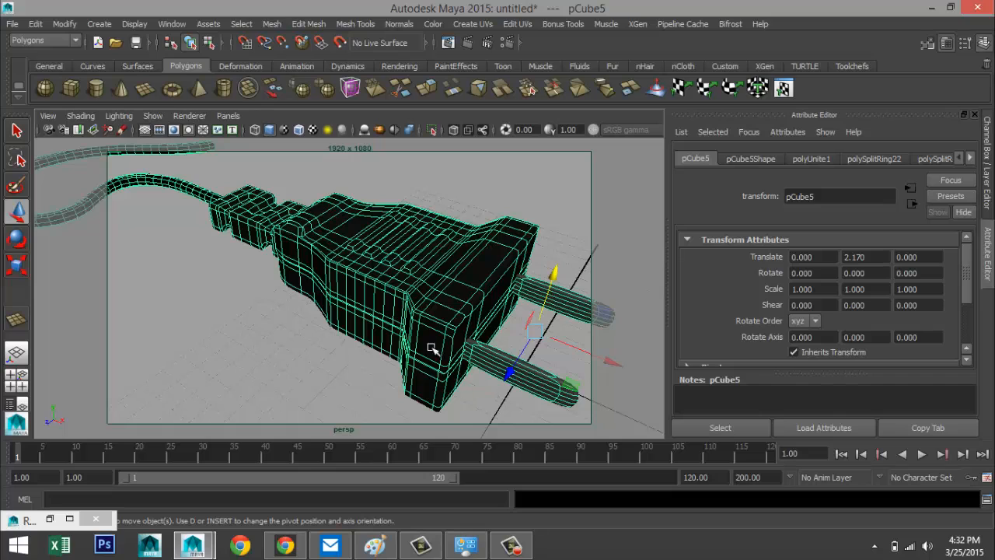
- Separate the combined plug mesh into its individual parts
left_click(454, 282)
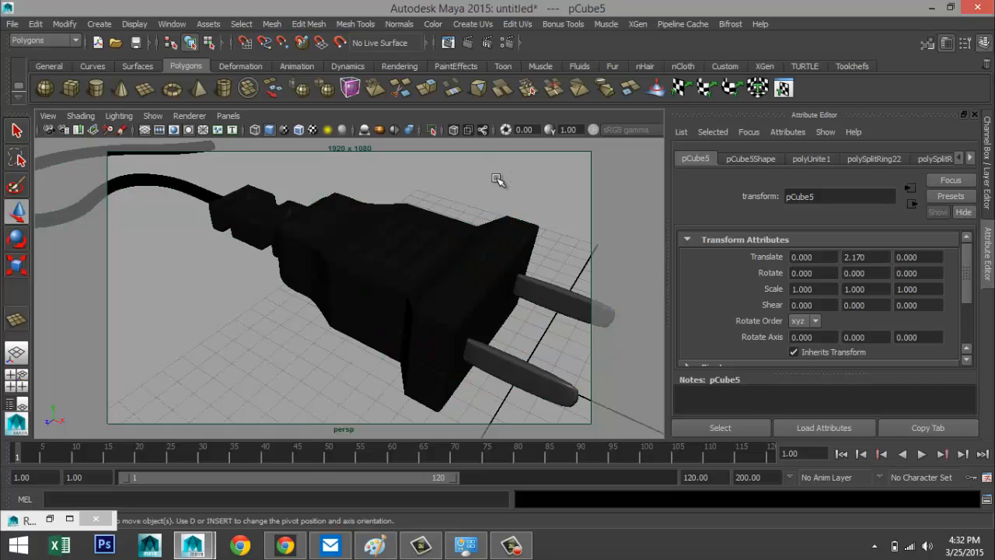
left_click(457, 282)
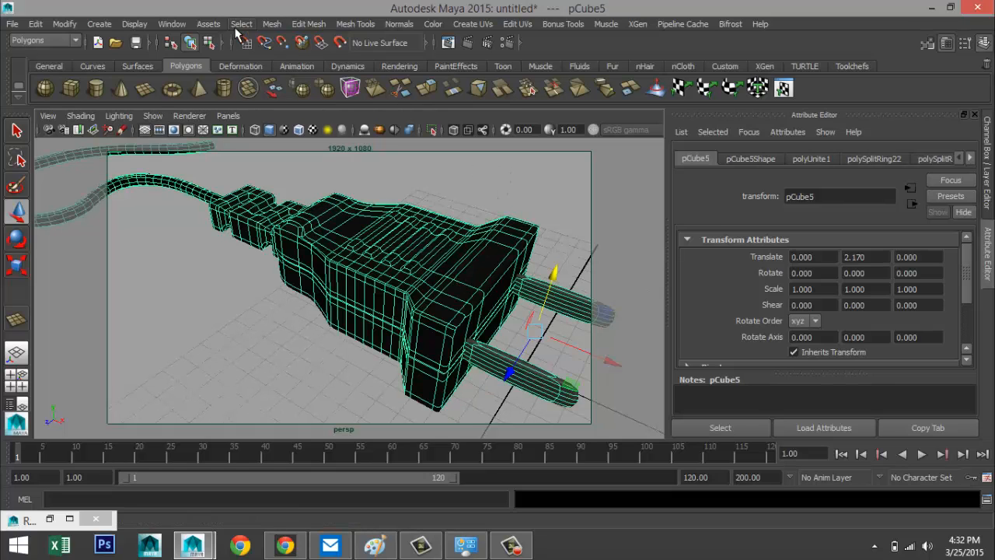
left_click(269, 25)
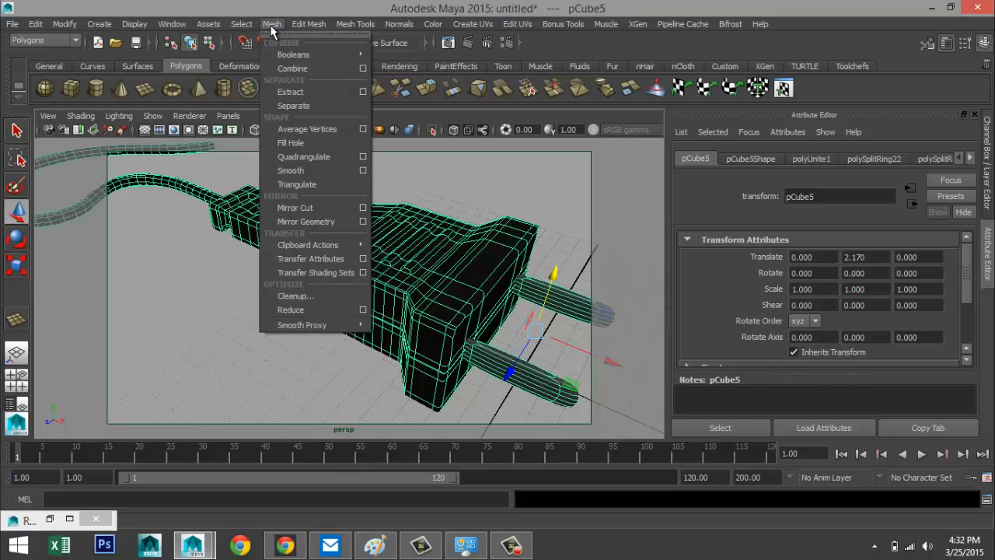
left_click(298, 109)
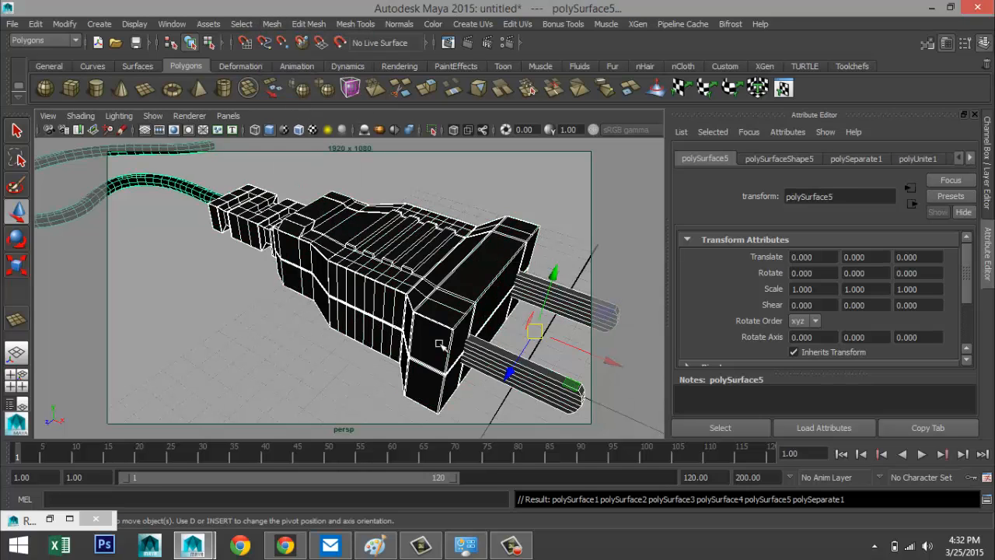
- Combine the plug body, cord and cord connector block into one mesh, leaving the two prongs separate
left_click(432, 312)
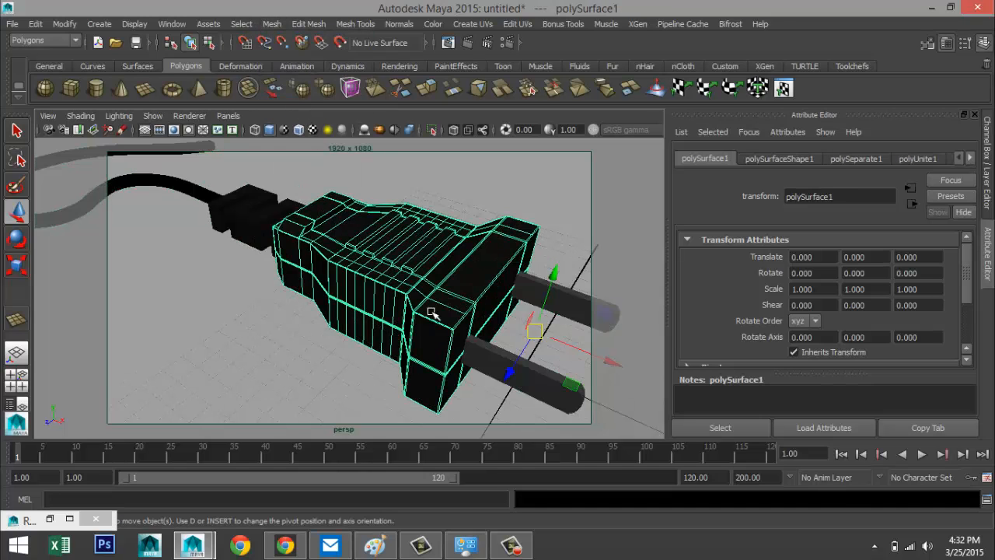
left_click(198, 190)
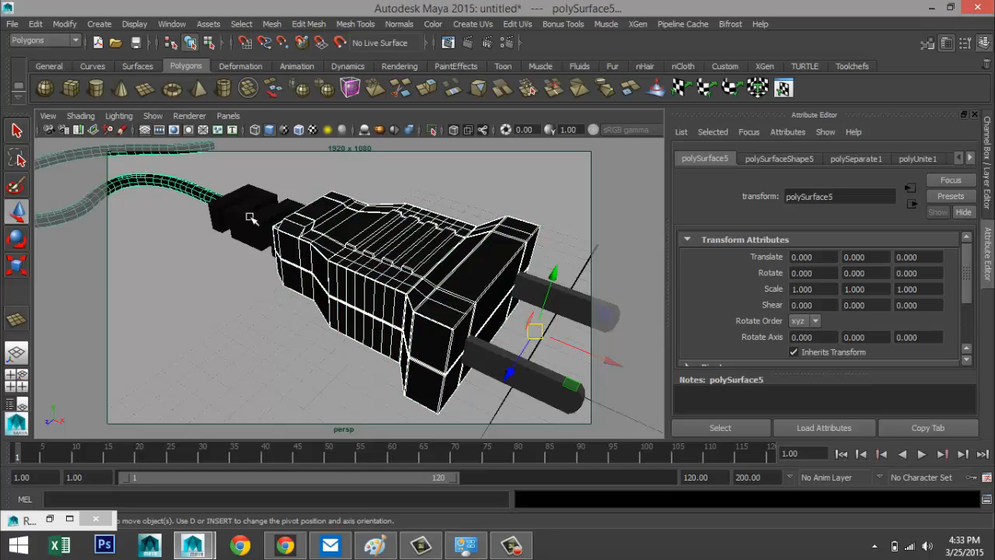
left_click(250, 217)
left_click(271, 24)
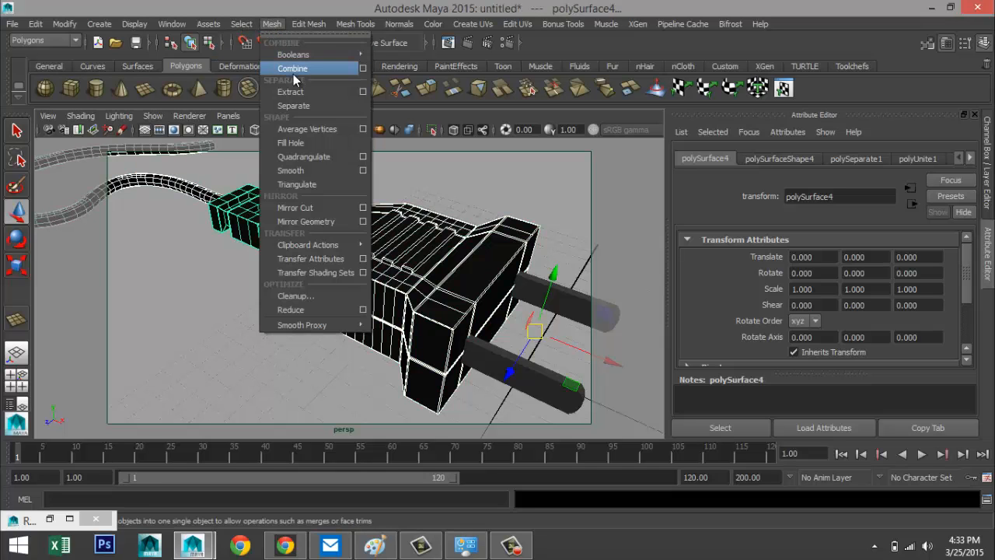
left_click(296, 74)
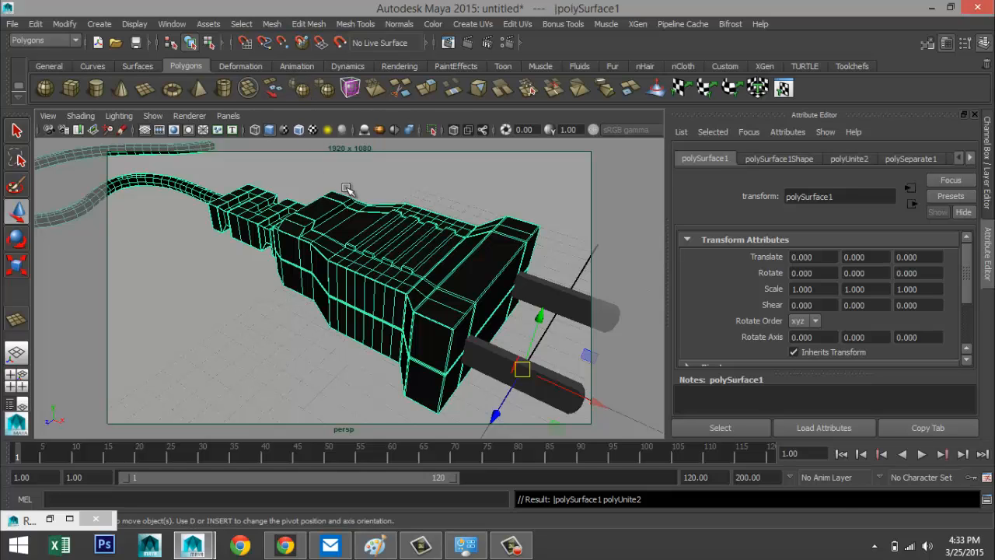
key("1")
left_click(360, 363)
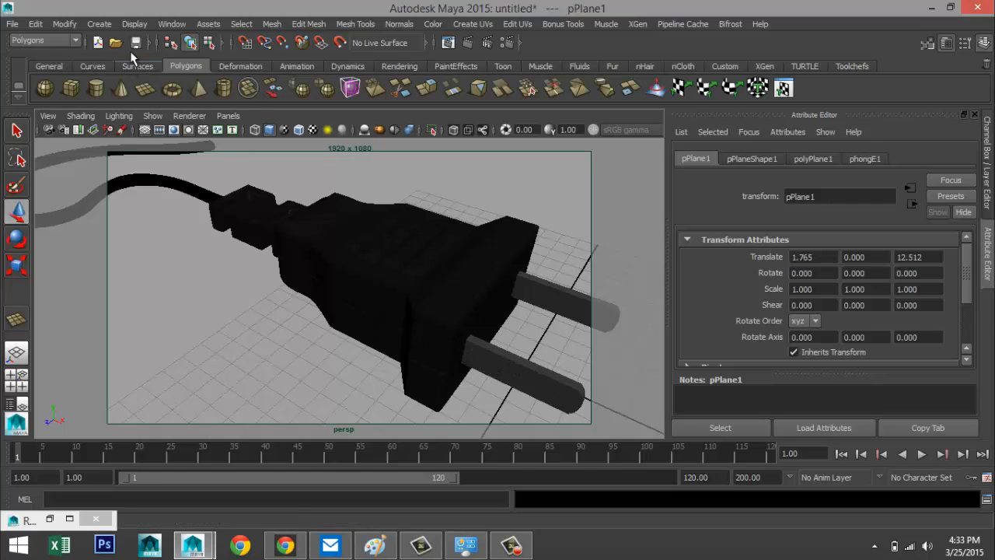
- Create a point light and light the viewport with the scene lights
left_click(101, 24)
mouse_move(148, 87)
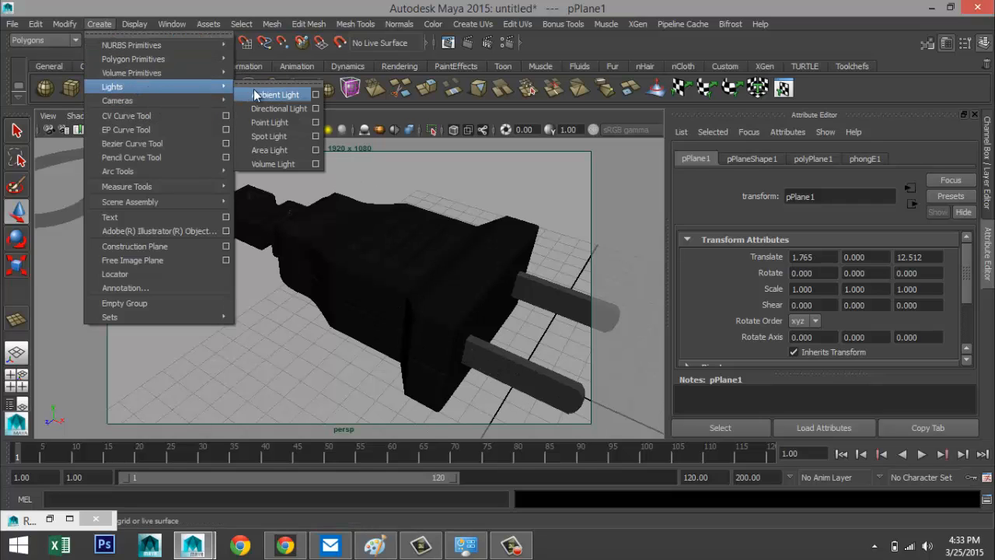
left_click(290, 118)
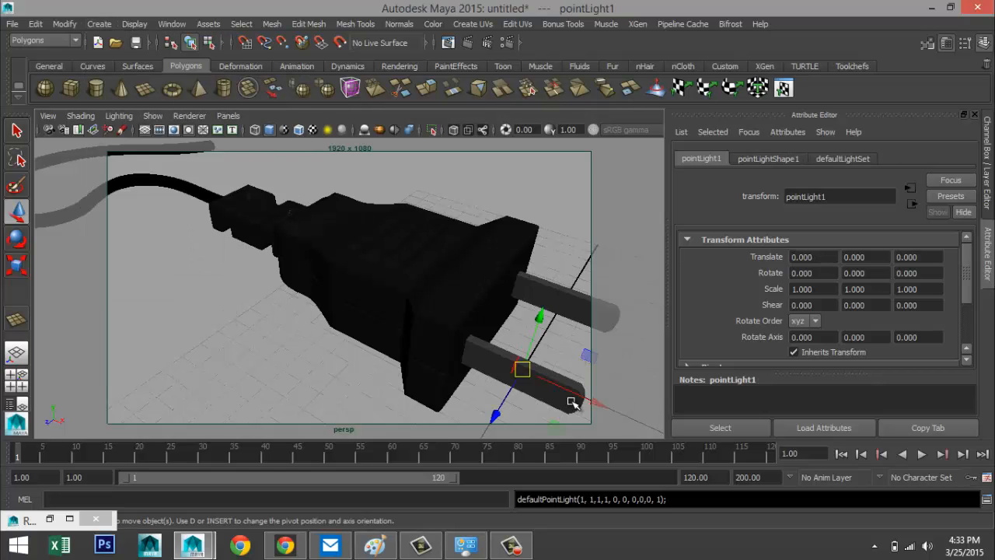
key("7")
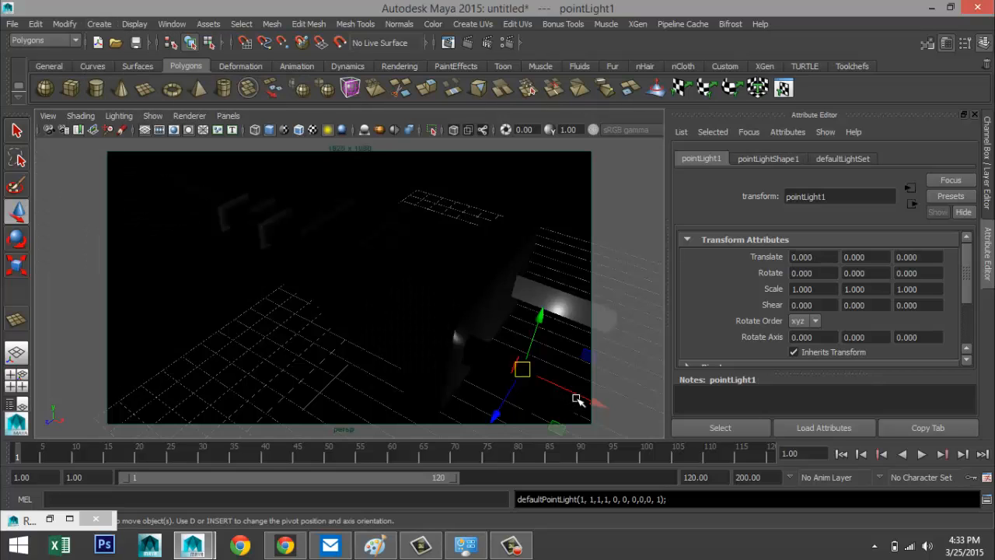
- Move the point light to about -6.341, 10.901, 8.540, beside and above the plug, and render the current frame
left_click_drag(579, 397, 427, 351)
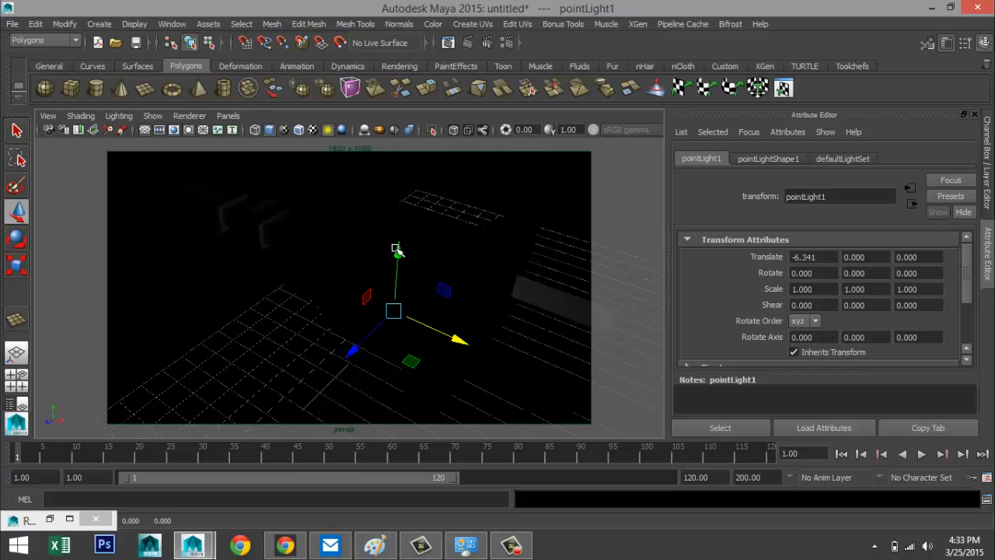
left_click_drag(396, 250, 396, 159)
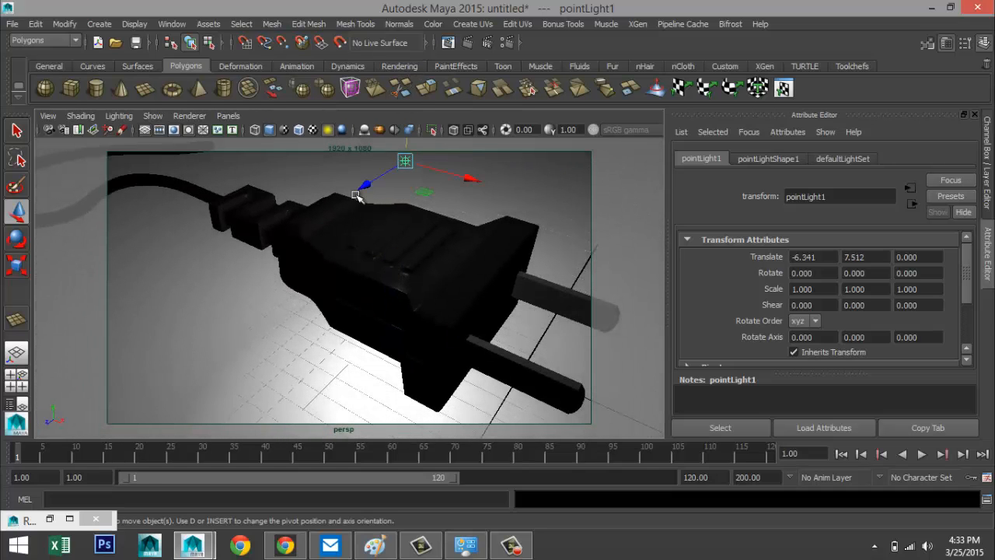
left_click_drag(355, 195, 171, 331)
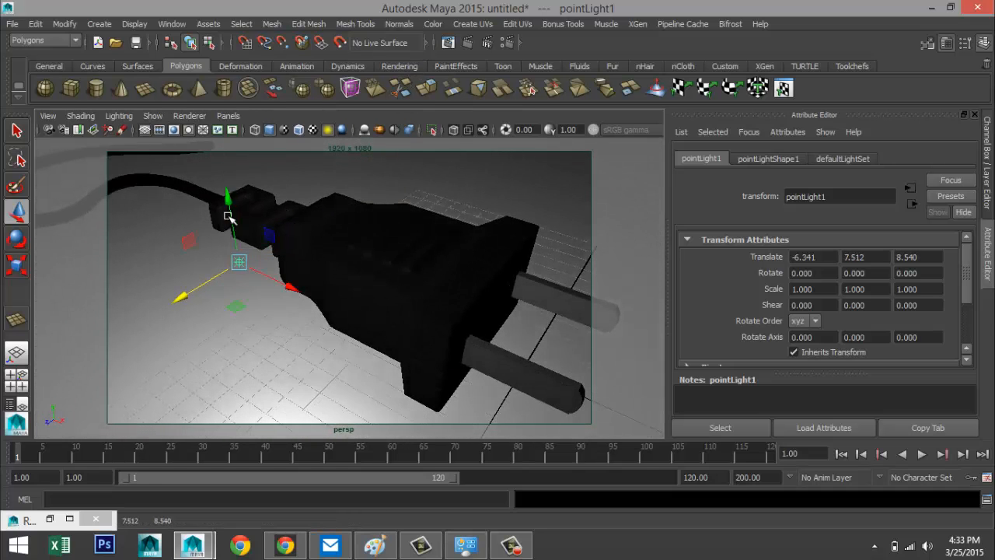
left_click_drag(228, 216, 245, 47)
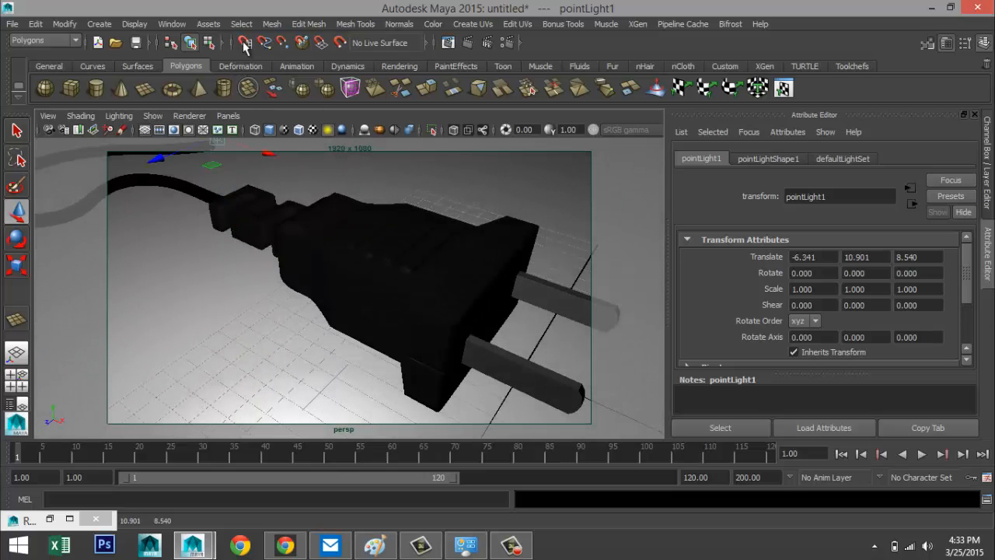
left_click(470, 45)
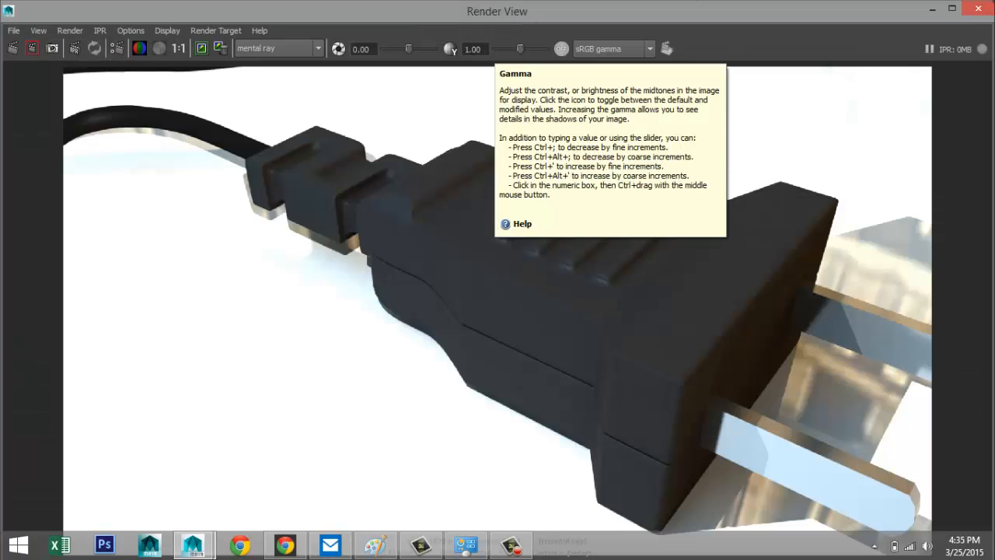